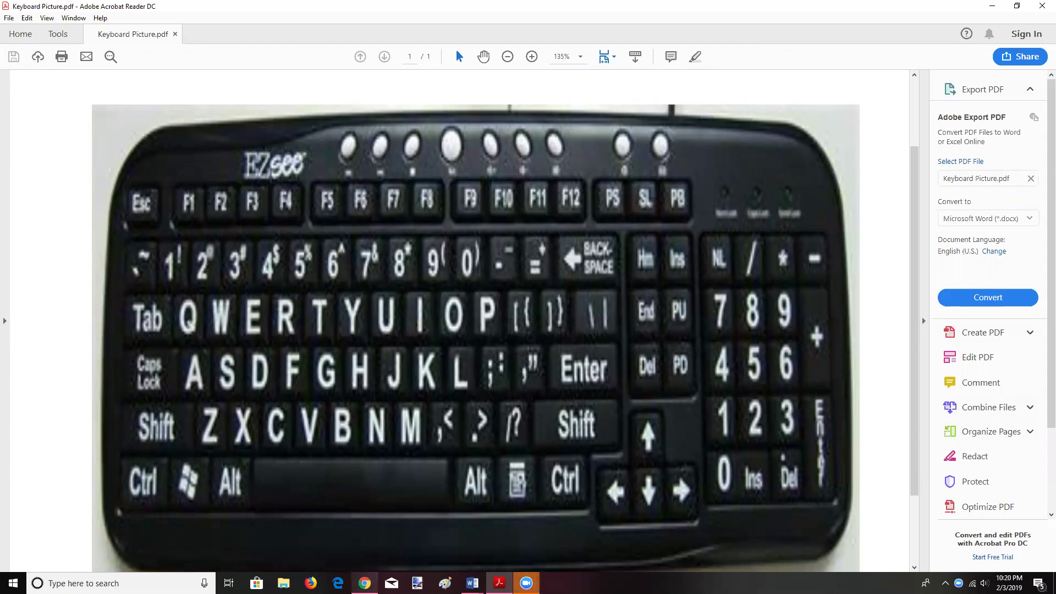
# Step: Switch to the Word window containing Document5
pyautogui.moveTo(364, 583)
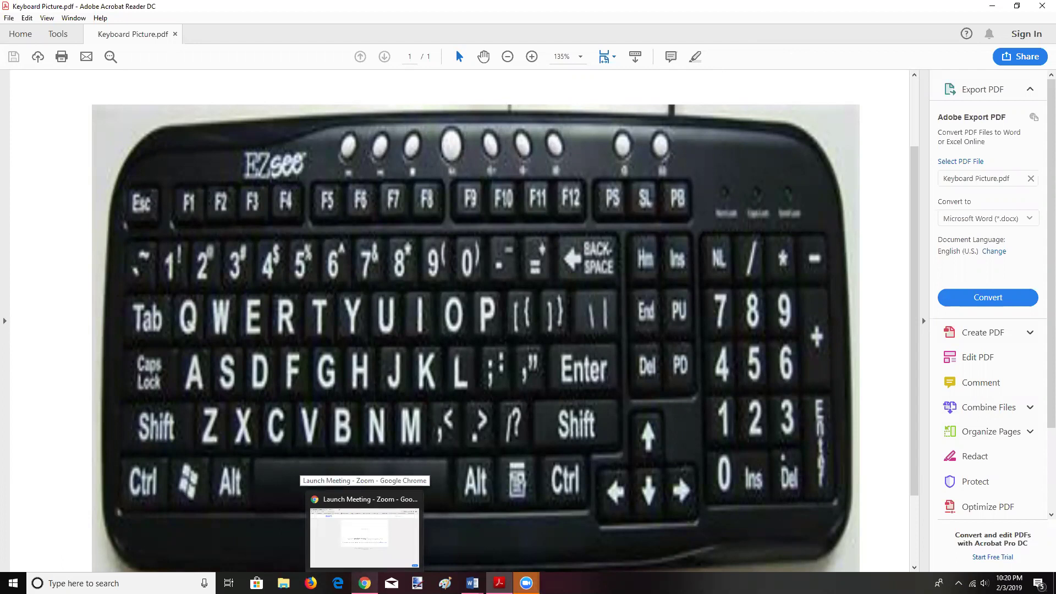
pyautogui.moveTo(472, 583)
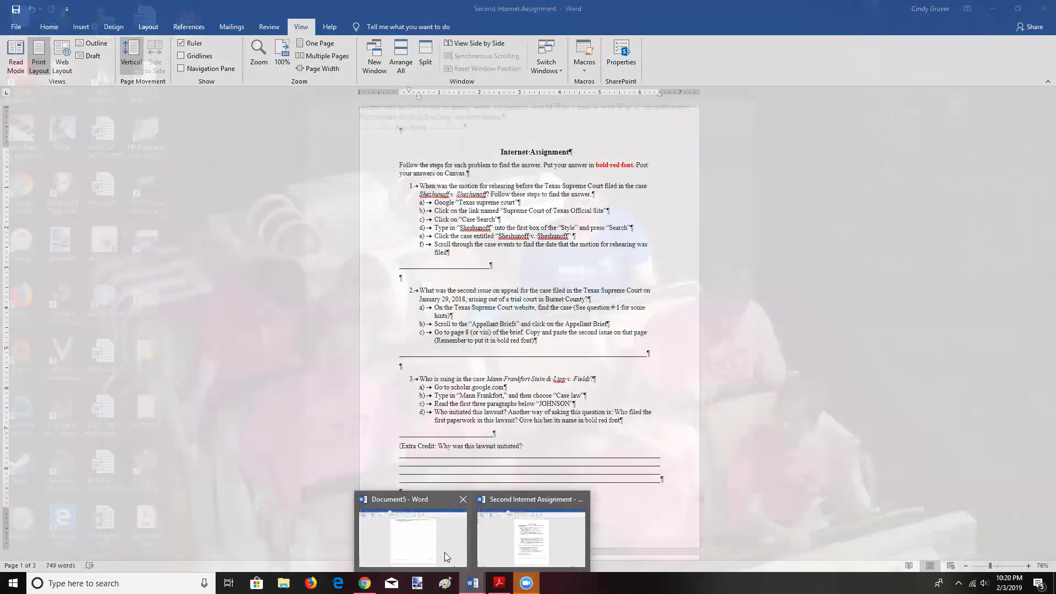
pyautogui.click(446, 553)
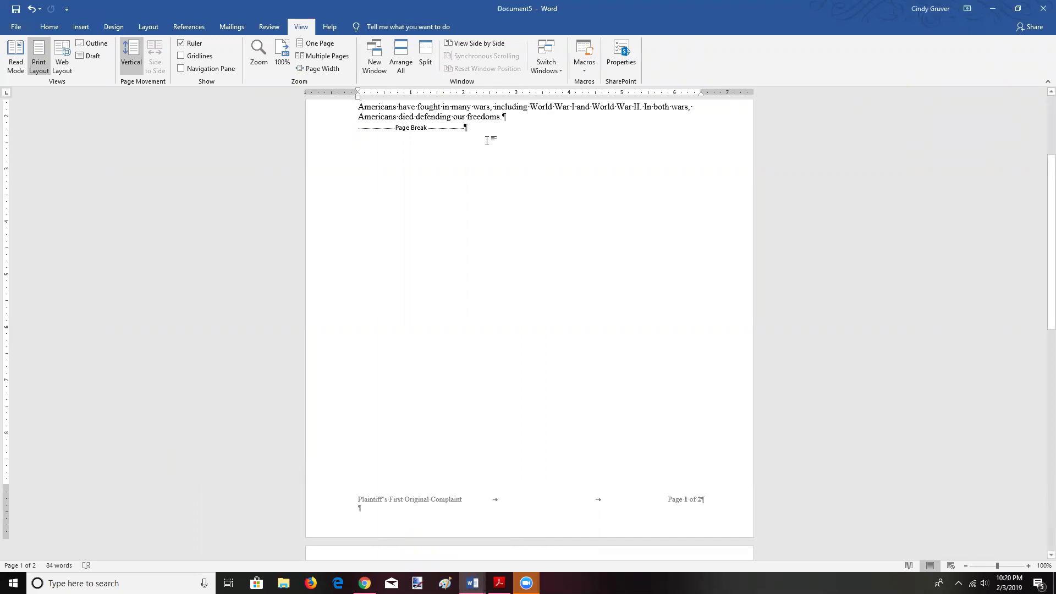
# Step: Enter "The man" on the first blank line of page 2, above "Letterhead", and right-align that line
pyautogui.press('Return')
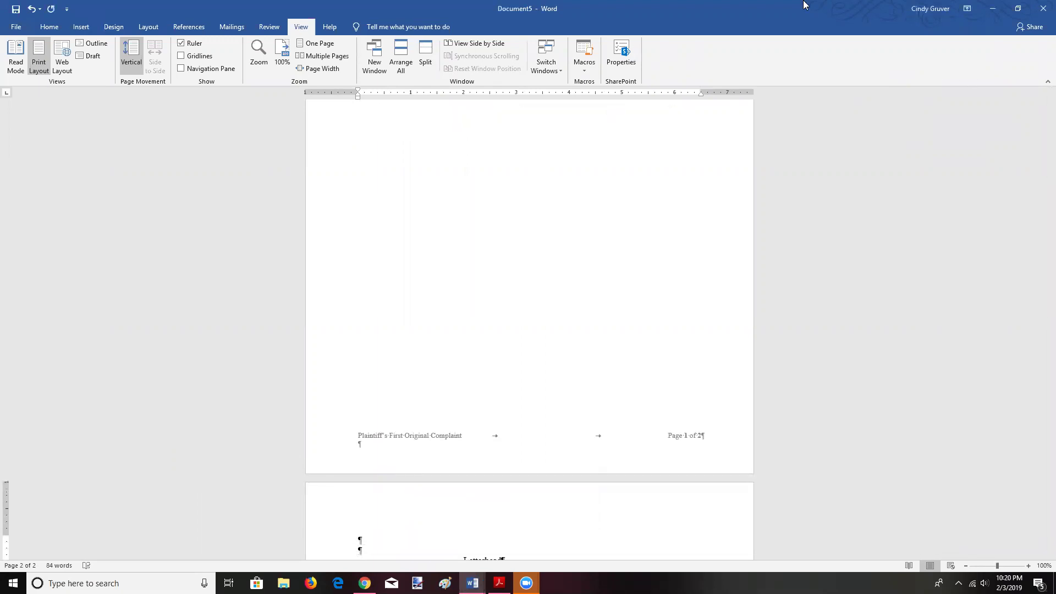
pyautogui.moveTo(998, 566); pyautogui.dragTo(1013, 569)
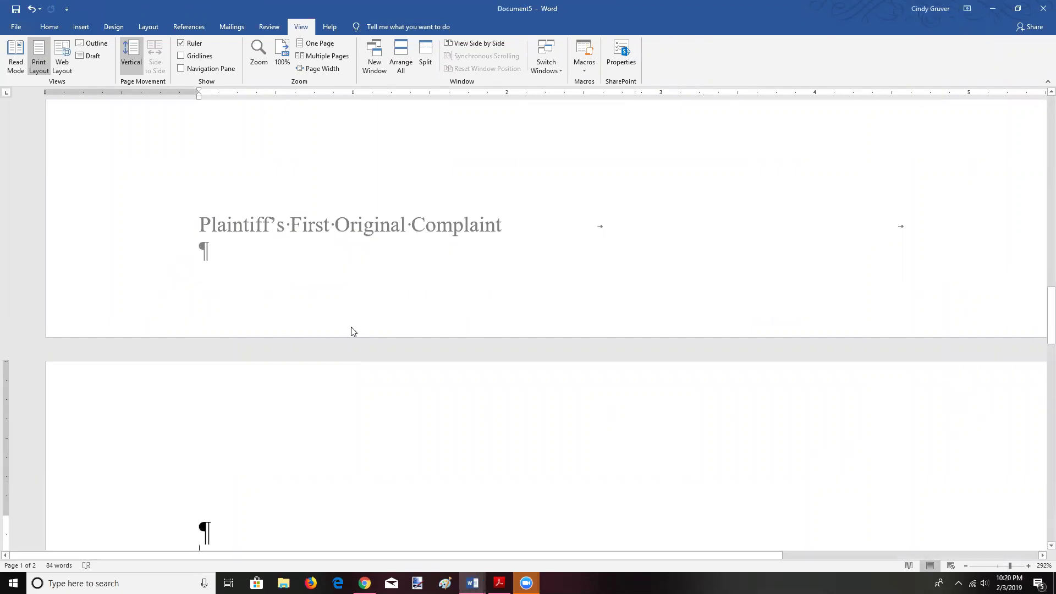
pyautogui.moveTo(1042, 339); pyautogui.dragTo(849, 380)
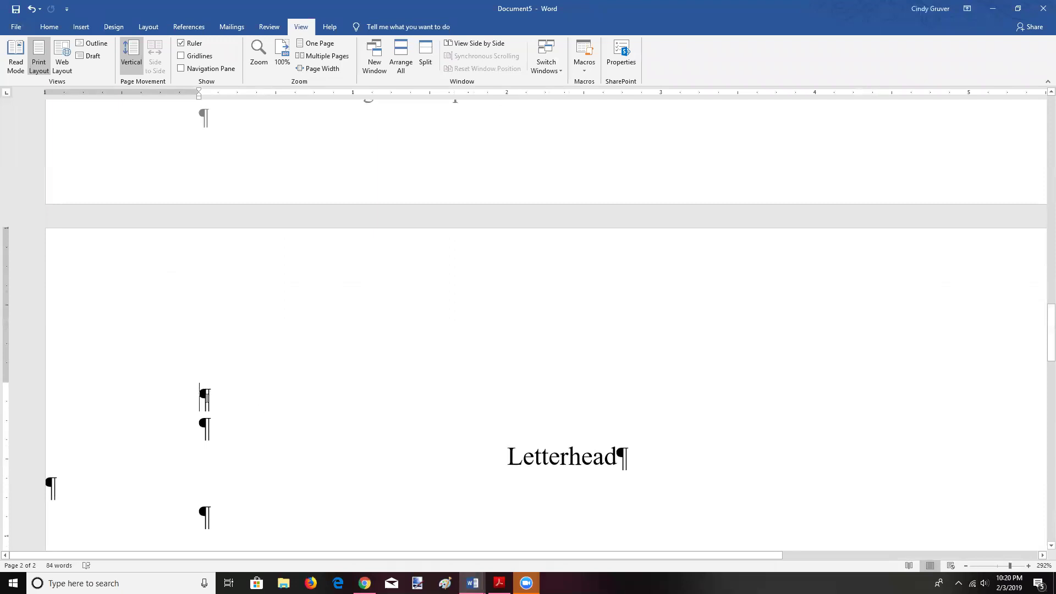
pyautogui.click(48, 30)
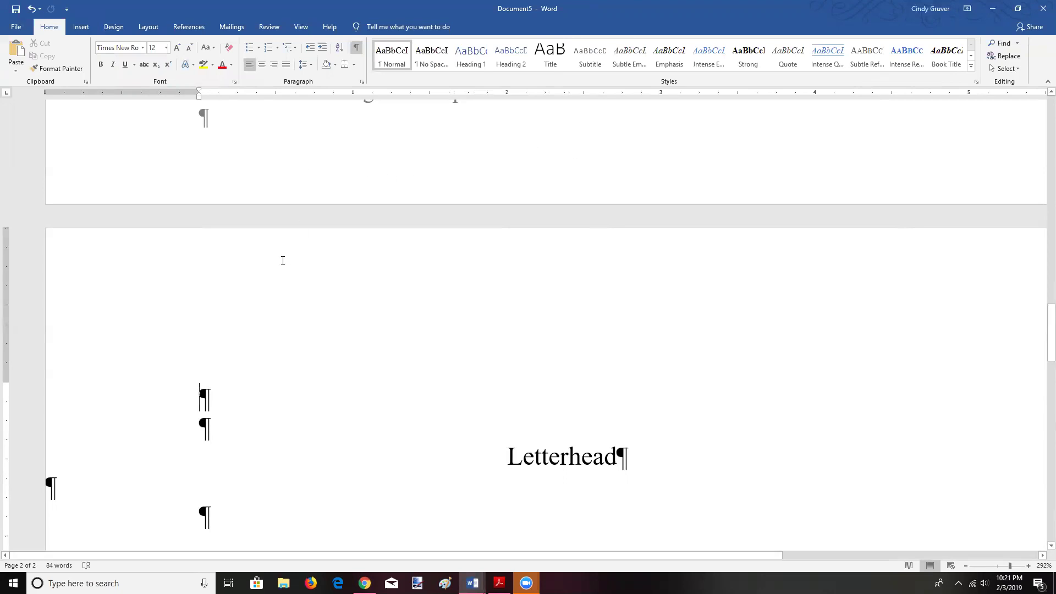
pyautogui.write('The man')
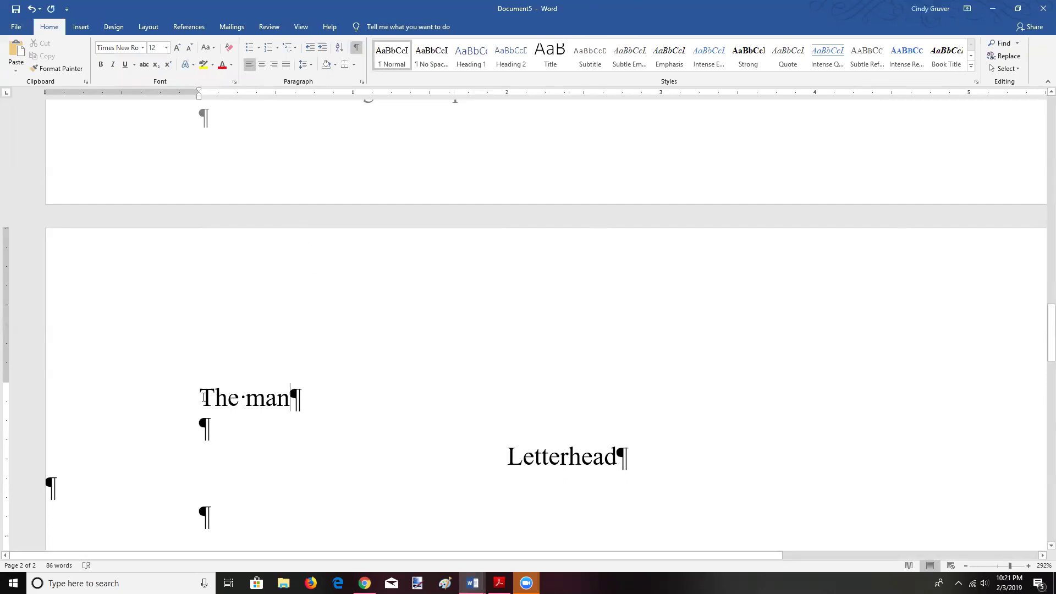
pyautogui.click(273, 68)
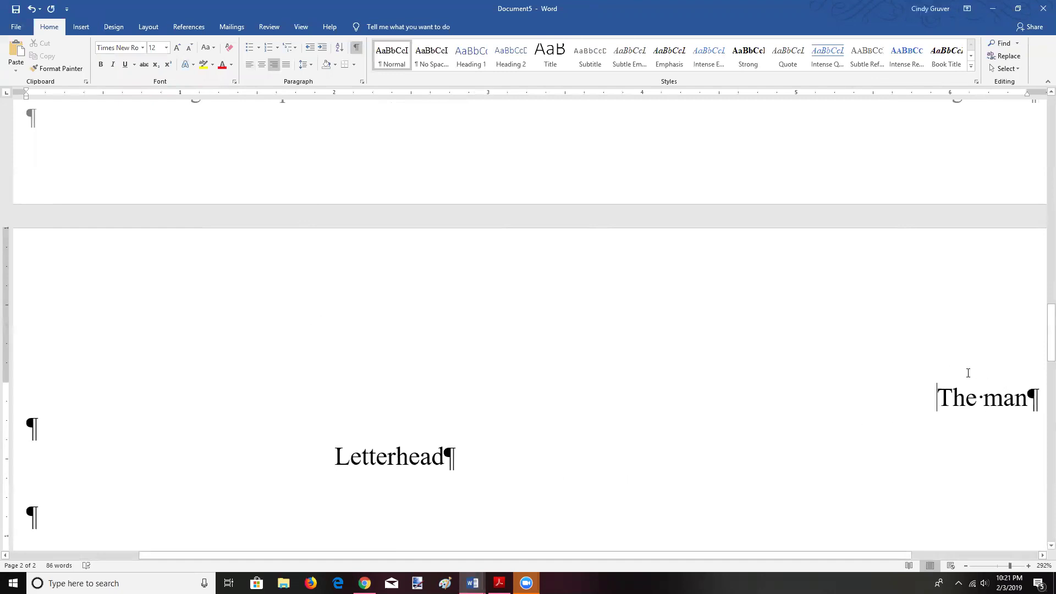
pyautogui.press('Home')
# Step: Right-align the page 1 text from the opening "Now is the time" line through "defending our freedoms."
pyautogui.moveTo(1040, 307); pyautogui.dragTo(1041, 150)
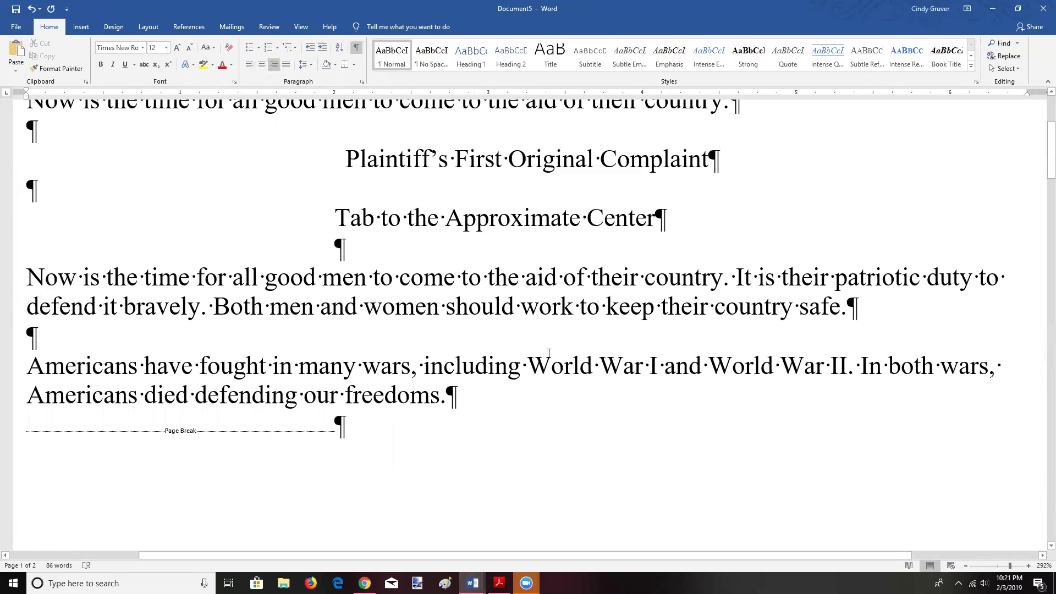
pyautogui.scroll(2, 985, 151)
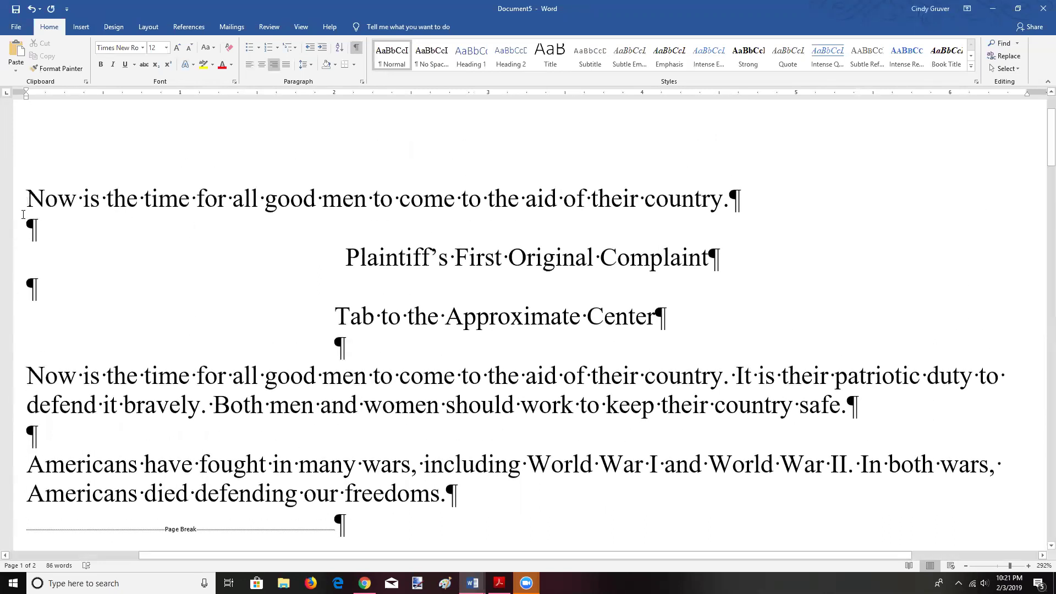
pyautogui.moveTo(22, 198); pyautogui.dragTo(460, 495)
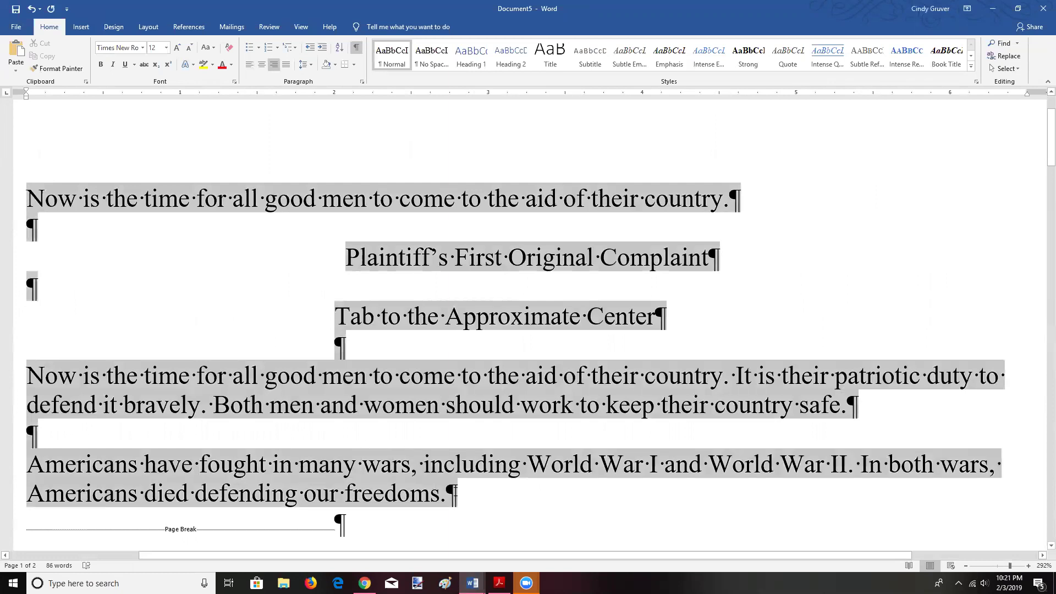
pyautogui.click(275, 70)
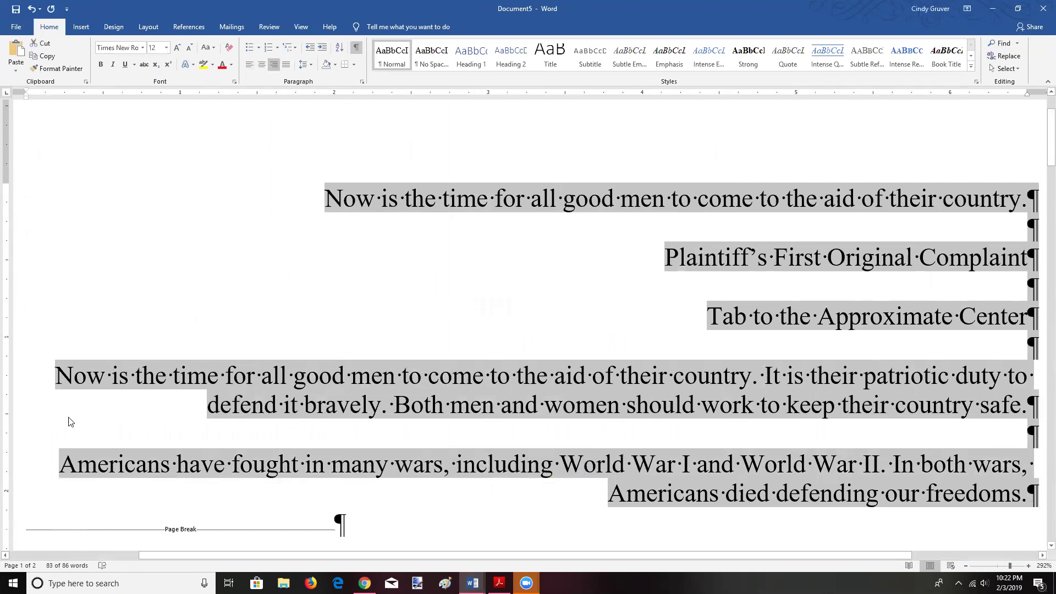
# Step: Try left, centered, left and right alignment on the selected page 1 text, finishing with full justification
pyautogui.click(249, 65)
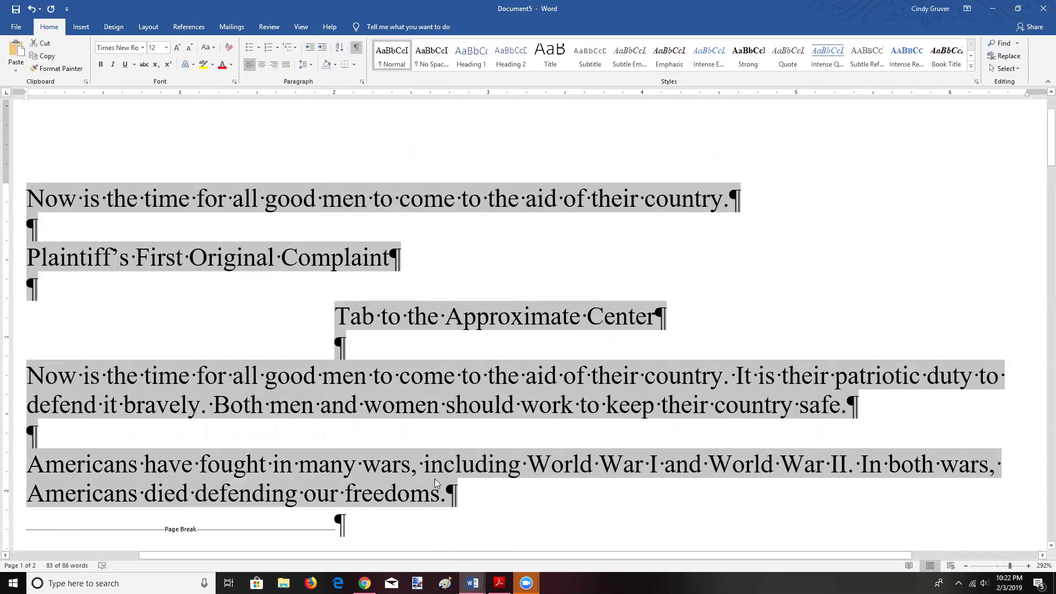
pyautogui.click(262, 67)
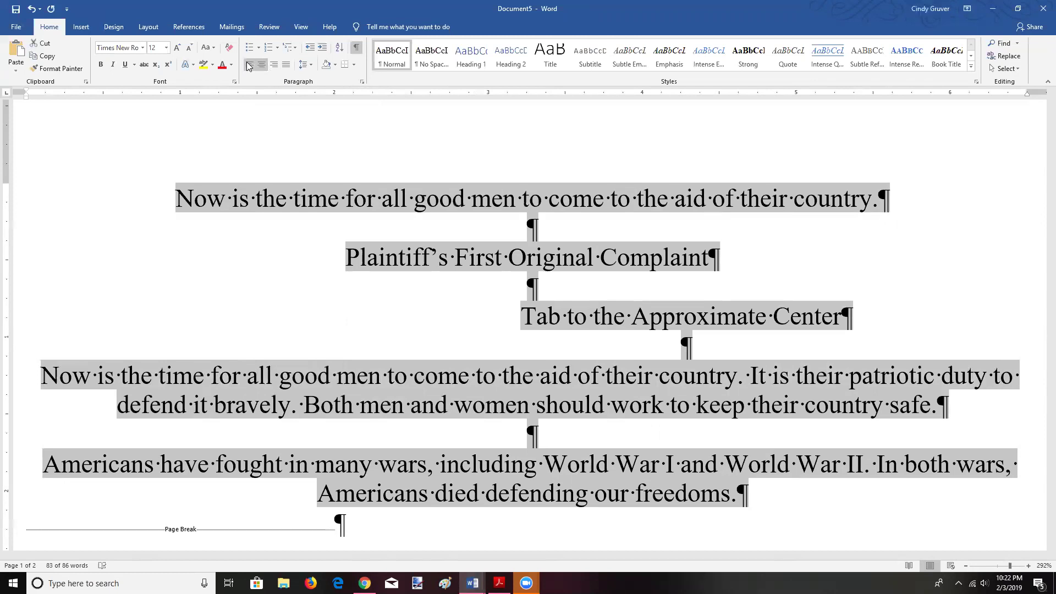
pyautogui.click(250, 65)
pyautogui.click(273, 69)
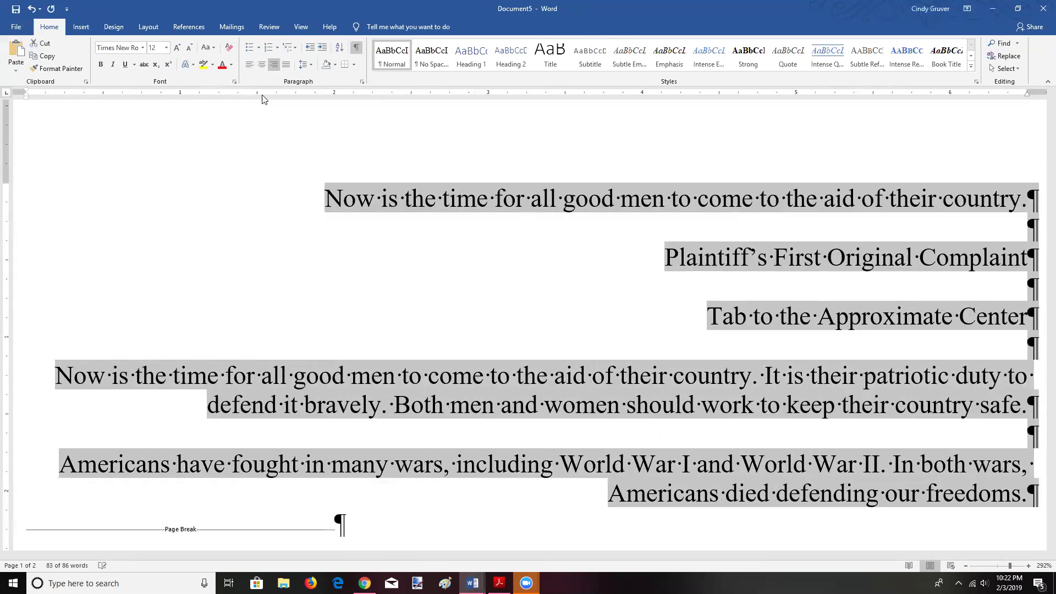
pyautogui.click(286, 66)
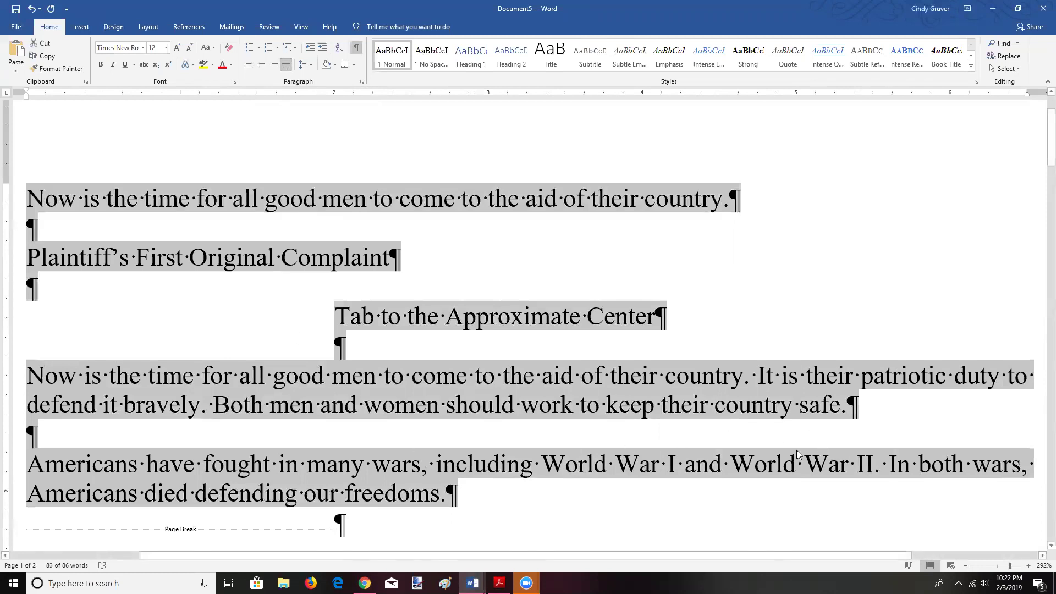
# Step: Append "The only thing we have to fear is fear itself, said Winston Churchill." to the final paragraph on page 1
pyautogui.click(448, 498)
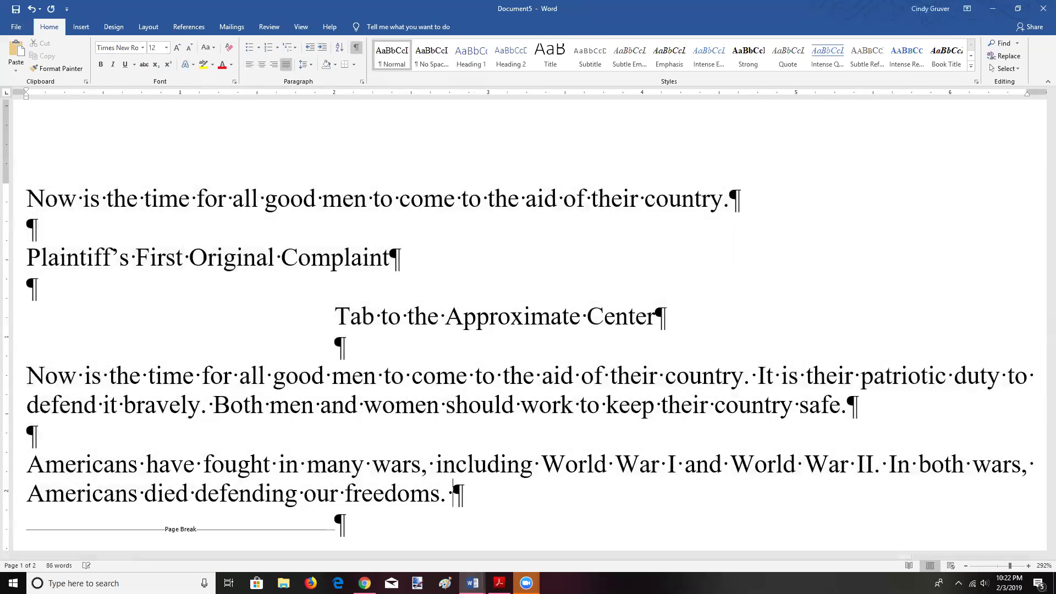
pyautogui.write('The only thing we have to fear is fear ites')
pyautogui.press('BackSpace')
pyautogui.press('BackSpace')
pyautogui.write('sle')
pyautogui.press('BackSpace')
pyautogui.press('BackSpace')
pyautogui.write('elf, said Winston Chil')
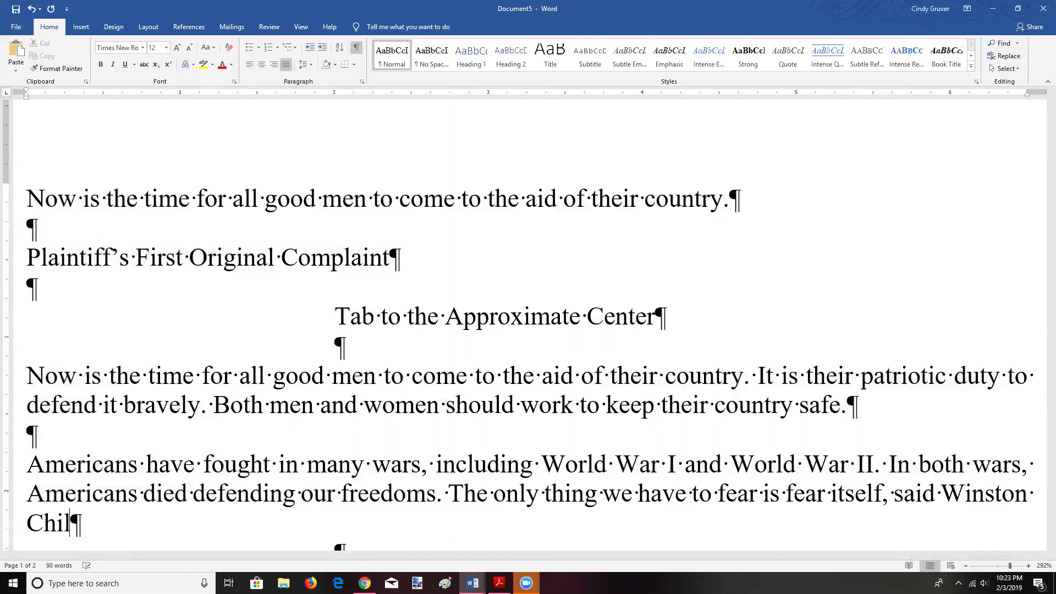
pyautogui.write('chill')
pyautogui.press('BackSpace')
pyautogui.press('BackSpace')
pyautogui.press('BackSpace')
pyautogui.press('BackSpace')
pyautogui.press('BackSpace')
pyautogui.press('BackSpace')
pyautogui.press('BackSpace')
pyautogui.write('urch')
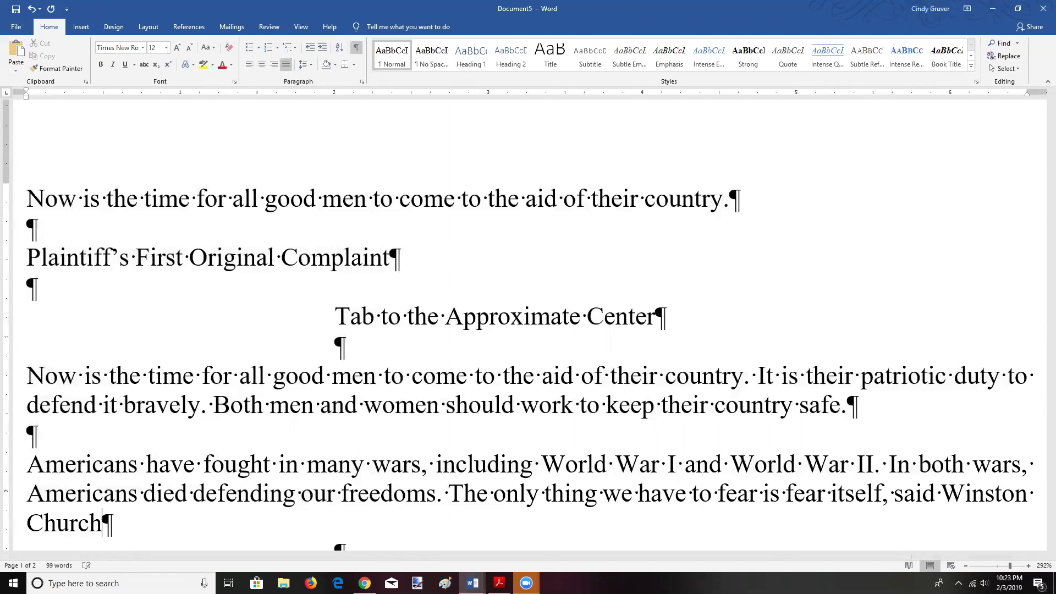
pyautogui.write('hill')
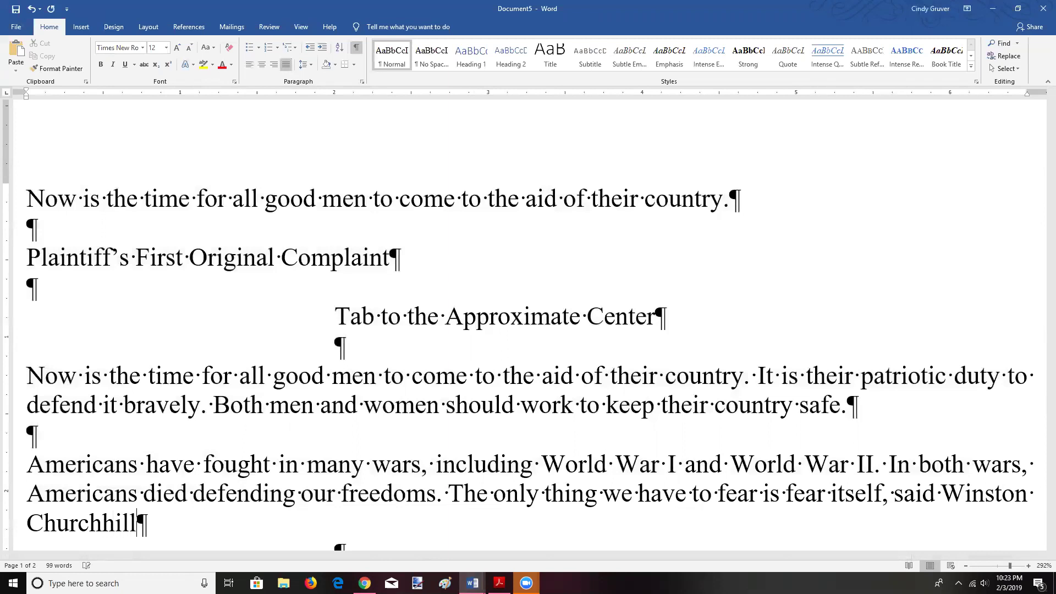
pyautogui.press('BackSpace')
pyautogui.press('BackSpace')
pyautogui.press('BackSpace')
pyautogui.press('BackSpace')
pyautogui.write('ill.')
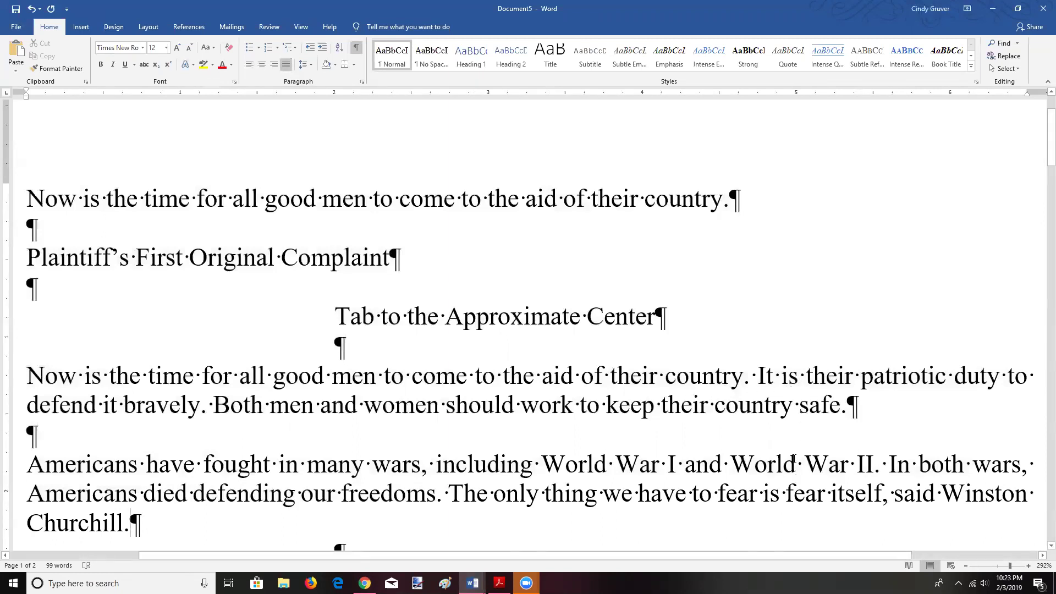
# Step: Examine the word spacing in the justified last paragraph by highlighting the gaps in "World War" and "have to"
pyautogui.moveTo(796, 461); pyautogui.dragTo(805, 462)
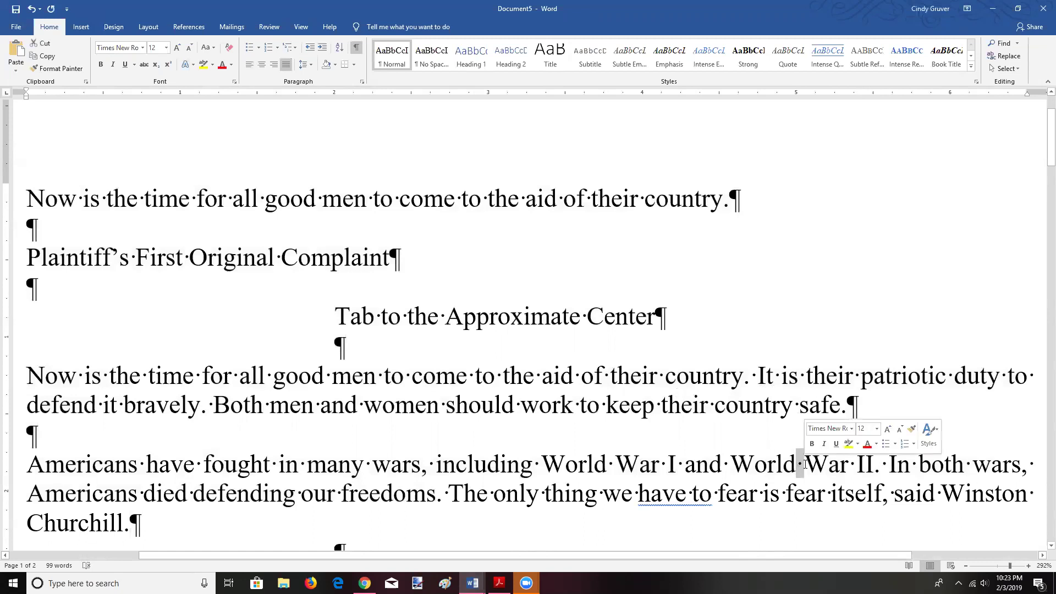
pyautogui.moveTo(687, 495); pyautogui.dragTo(694, 495)
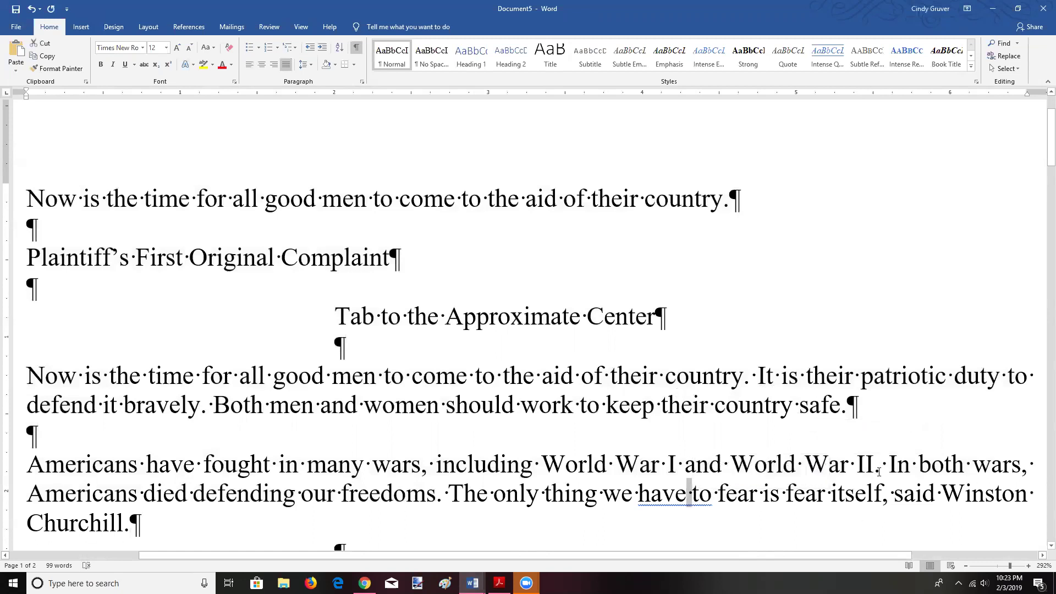
pyautogui.moveTo(910, 467); pyautogui.dragTo(918, 468)
pyautogui.click(549, 543)
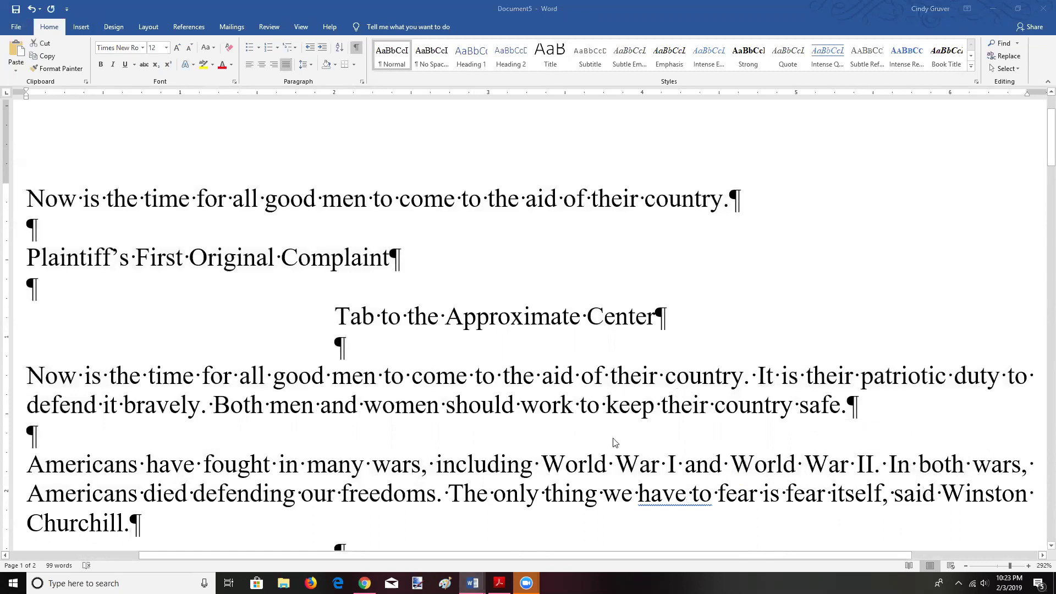
# Step: Select the page 1 text through "Churchill." and alternate twice between left alignment and justification to compare the line spacing
pyautogui.moveTo(28, 199); pyautogui.dragTo(180, 550)
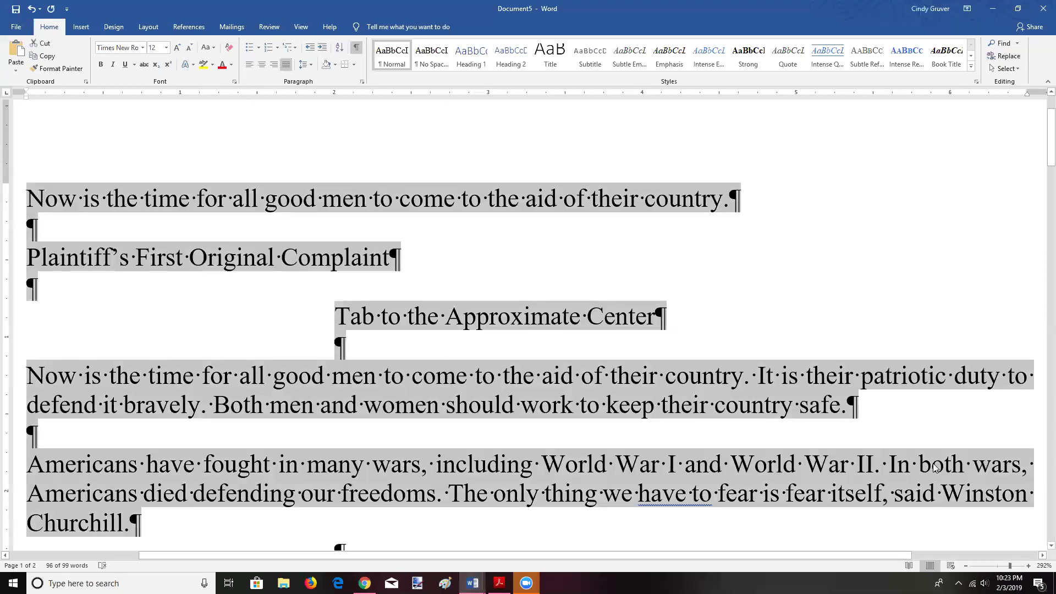
pyautogui.click(249, 66)
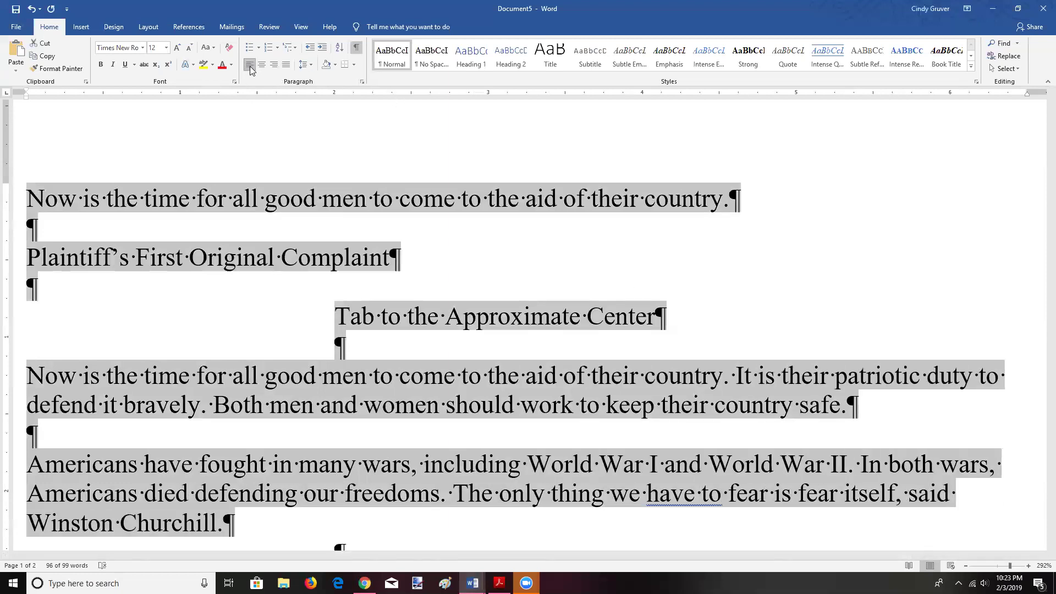
pyautogui.click(285, 67)
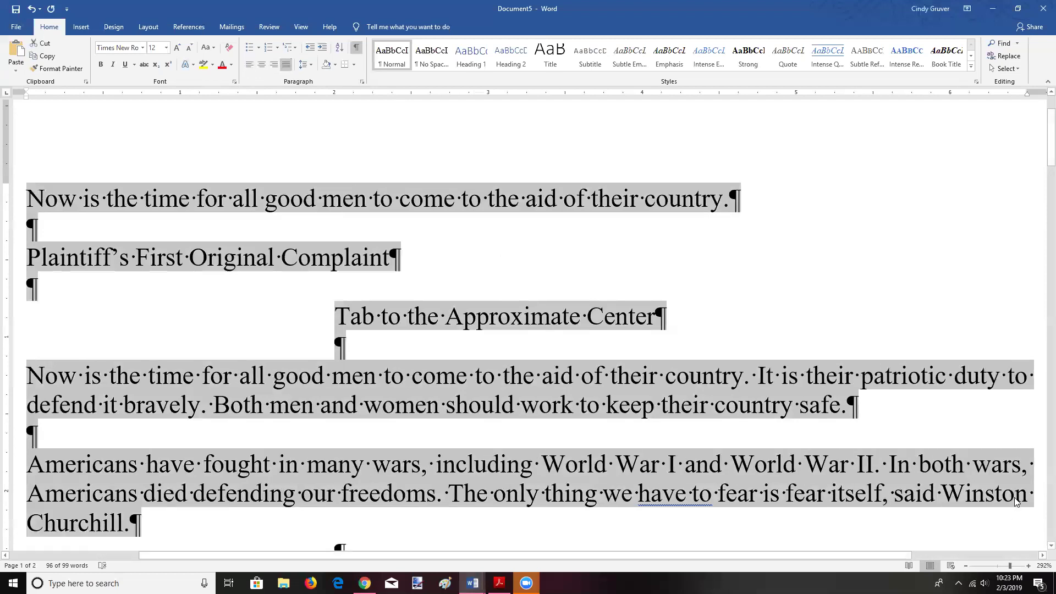
pyautogui.click(252, 71)
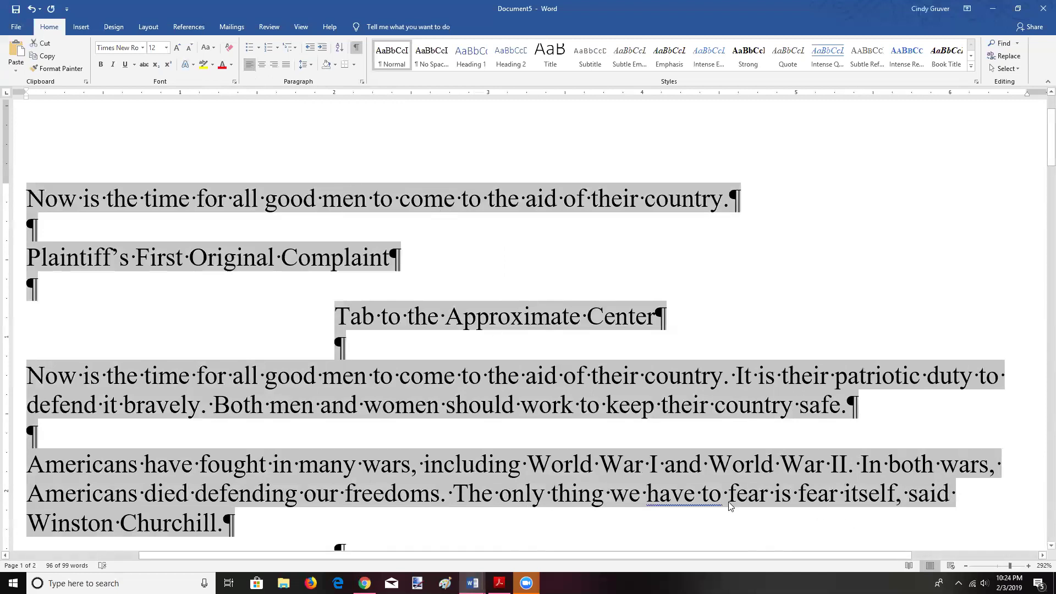
pyautogui.click(285, 65)
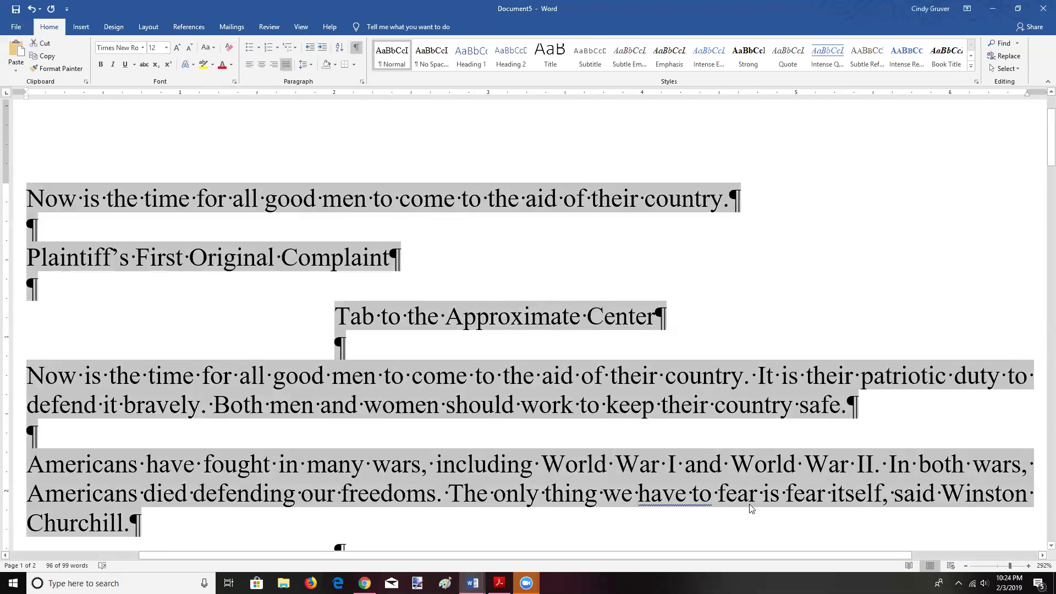
# Step: Reselect the page 1 text through "Churchill.", compare left and justified alignment again, and leave it left-aligned
pyautogui.click(619, 498)
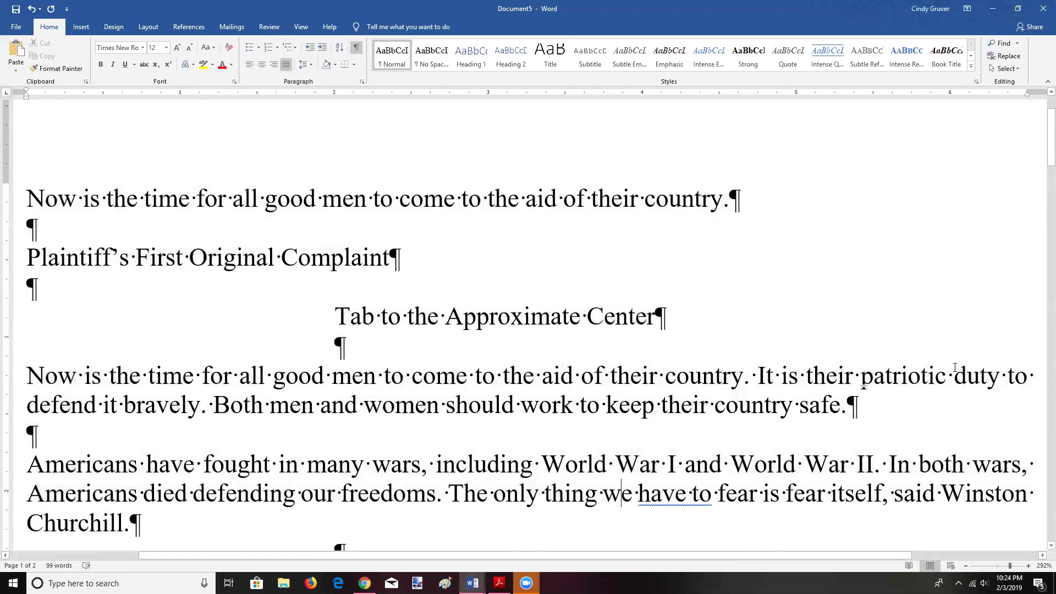
pyautogui.click(1002, 377)
pyautogui.moveTo(27, 199); pyautogui.dragTo(141, 522)
pyautogui.click(249, 65)
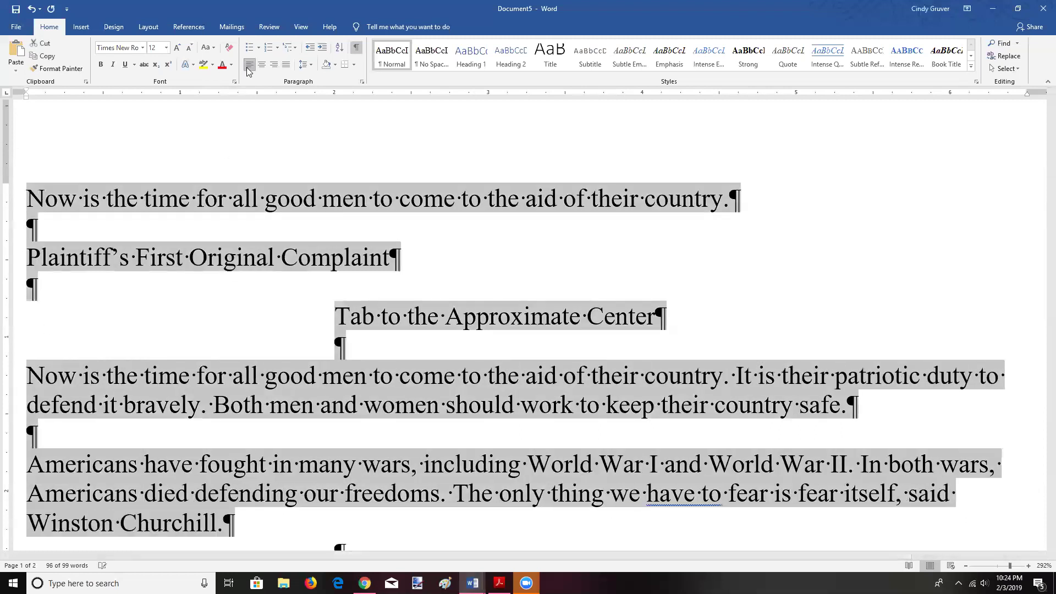
pyautogui.click(286, 65)
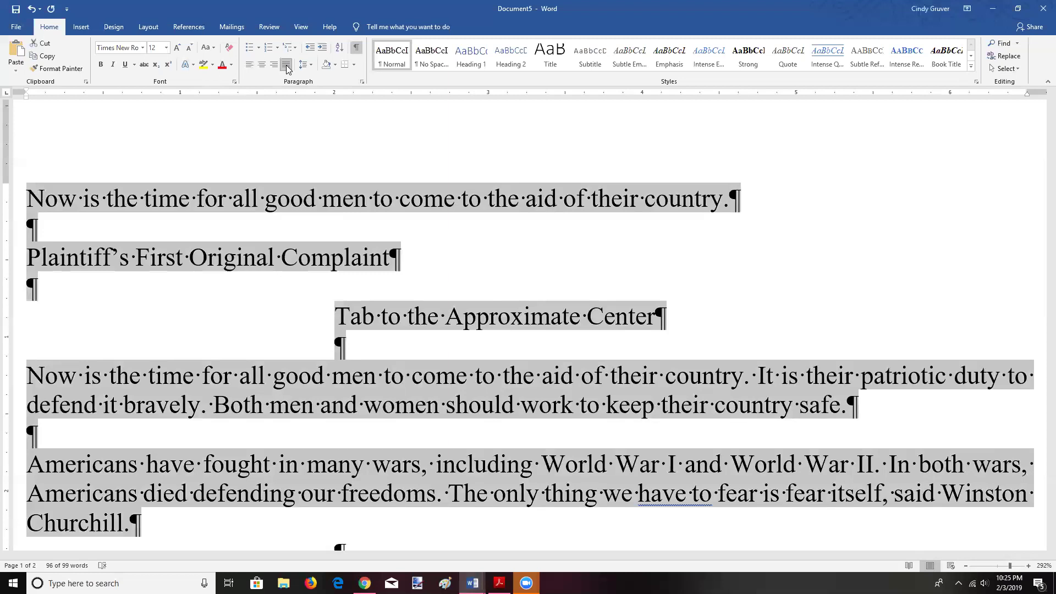
pyautogui.click(249, 67)
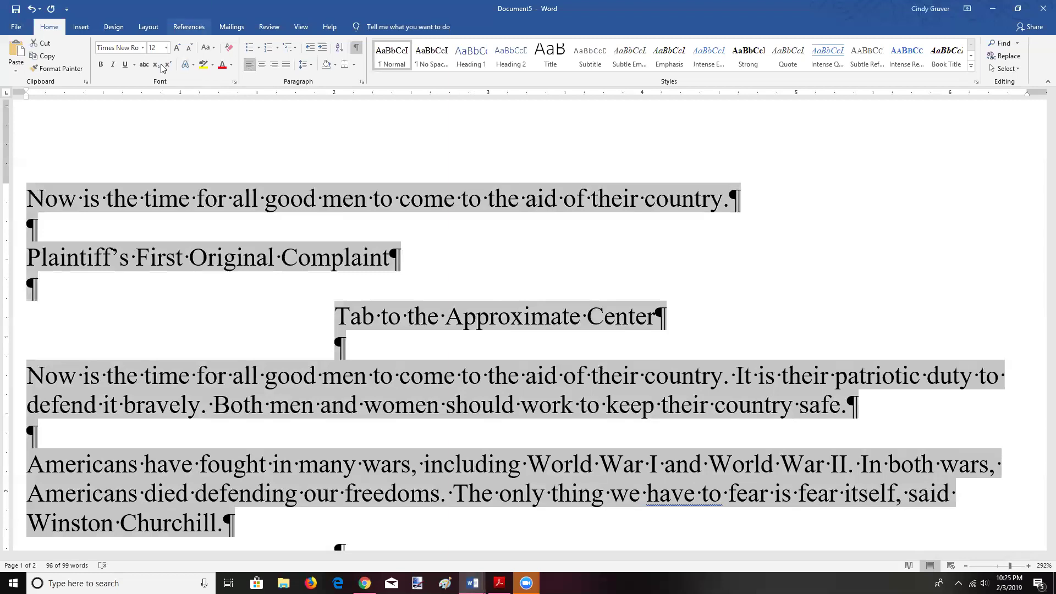
pyautogui.click(28, 257)
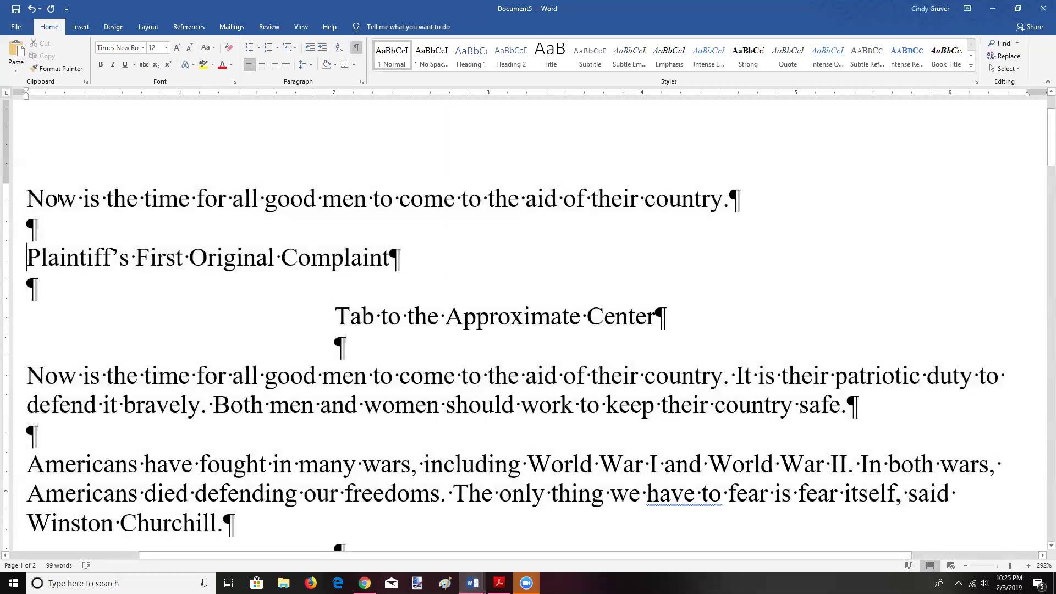
# Step: Right-align the "Plaintiff's First Original Complaint" heading and add the line "Via U.P.S. Overnight Delivery" directly beneath it
pyautogui.click(274, 65)
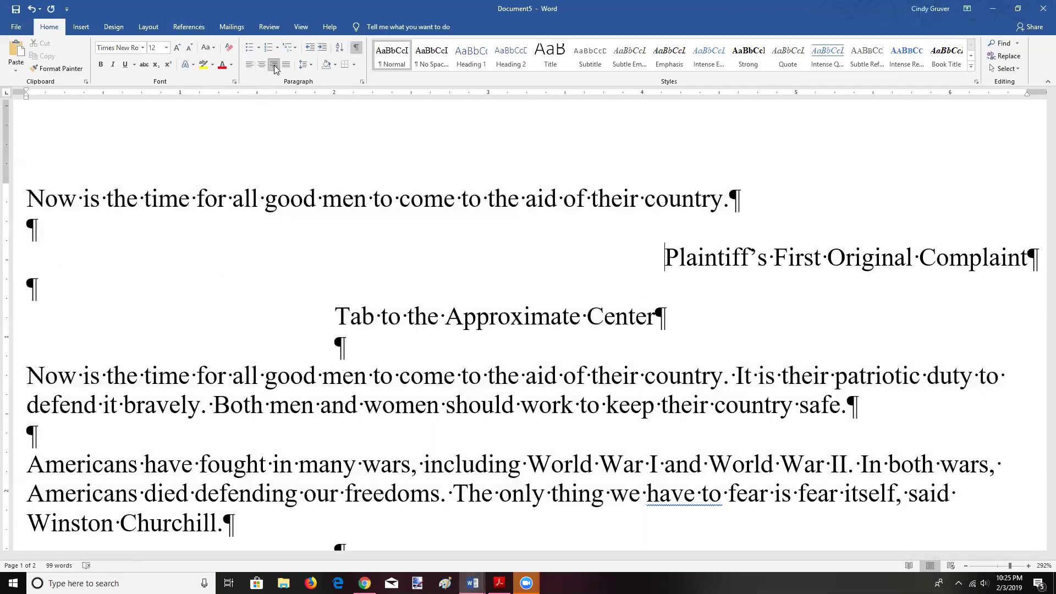
pyautogui.press('End')
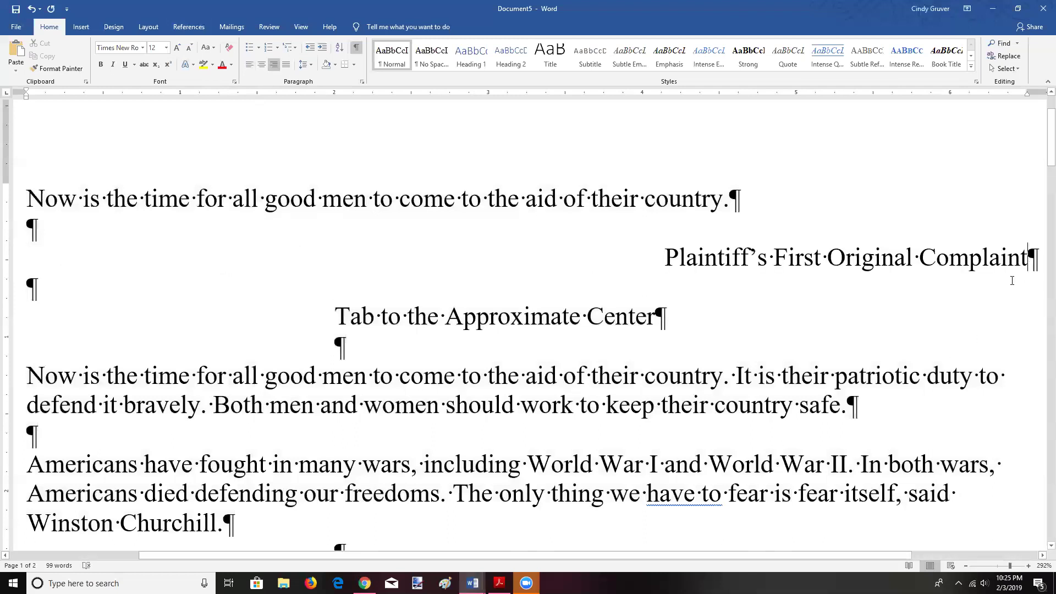
pyautogui.press('Return')
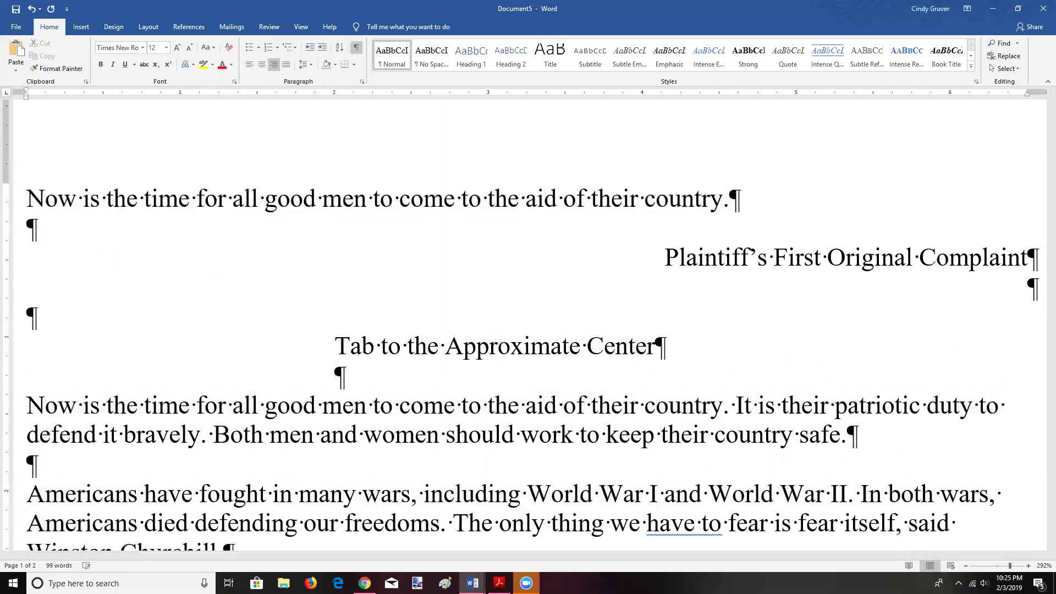
pyautogui.write('Via ')
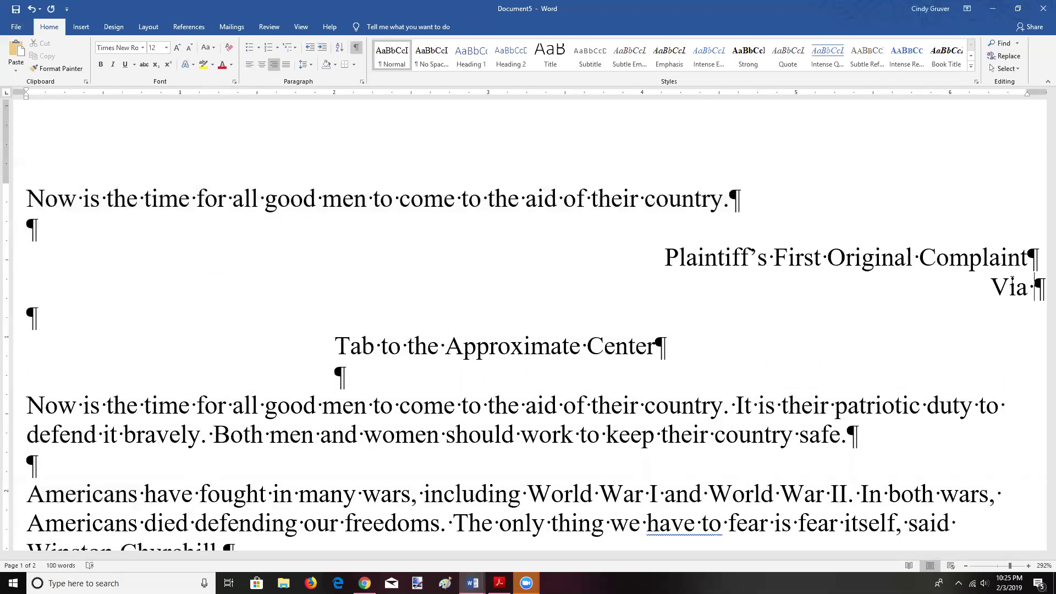
pyautogui.write('U.')
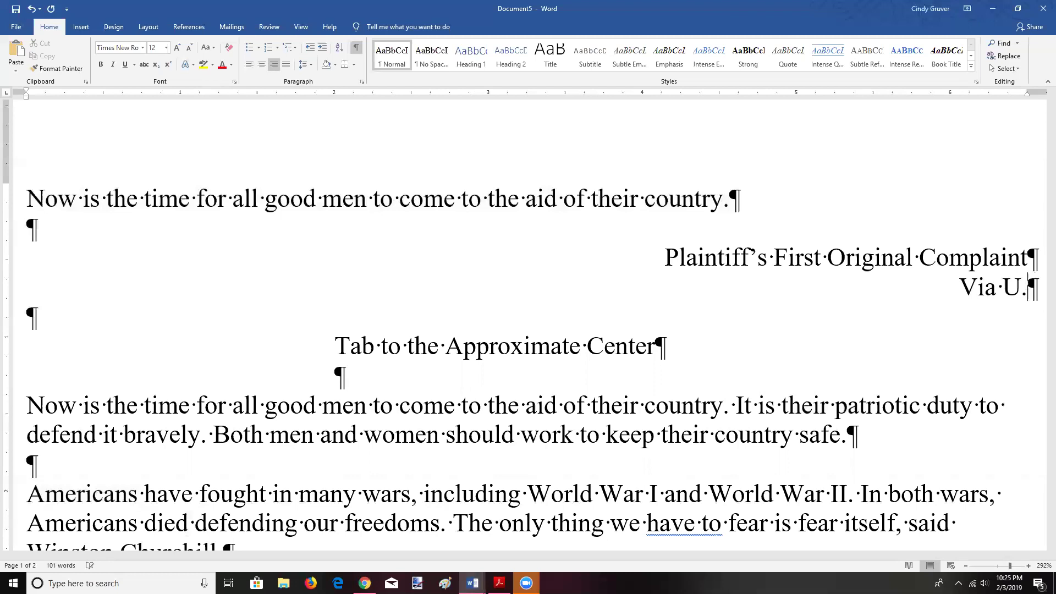
pyautogui.write('P')
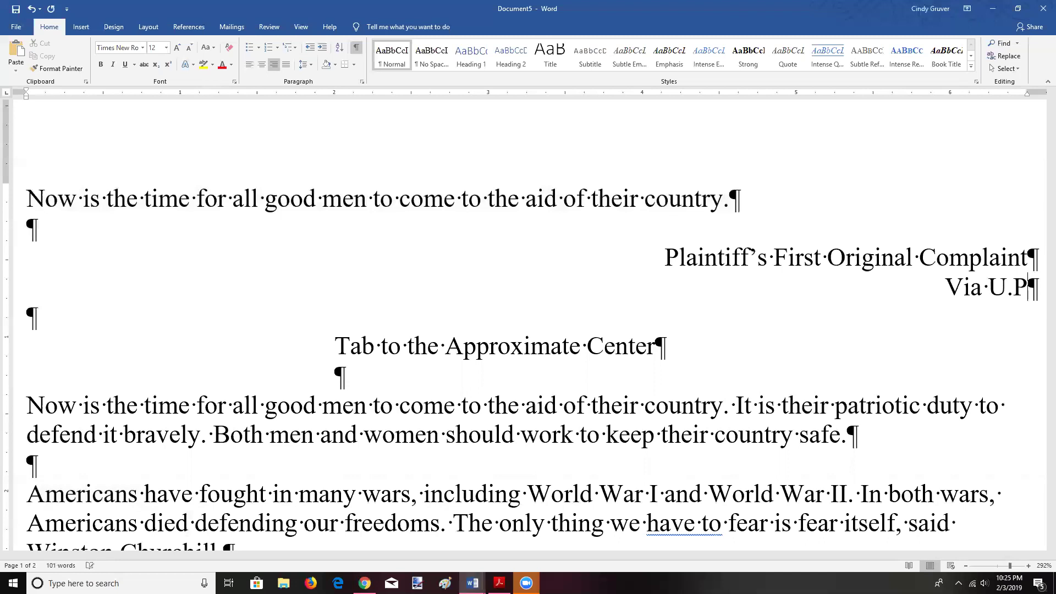
pyautogui.write('. S.')
pyautogui.press('BackSpace')
pyautogui.press('BackSpace')
pyautogui.press('BackSpace')
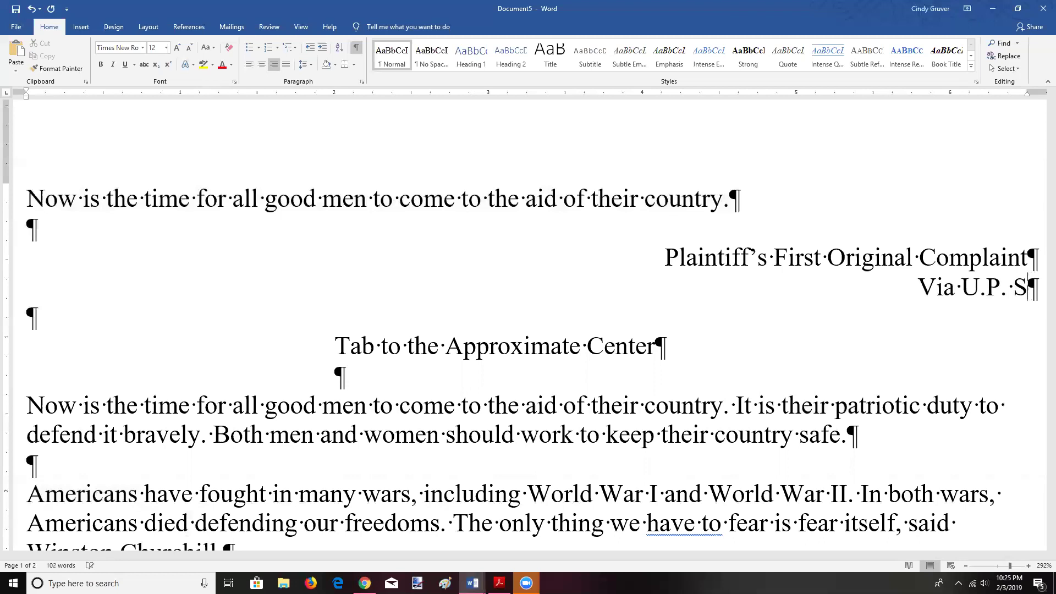
pyautogui.write('S. O')
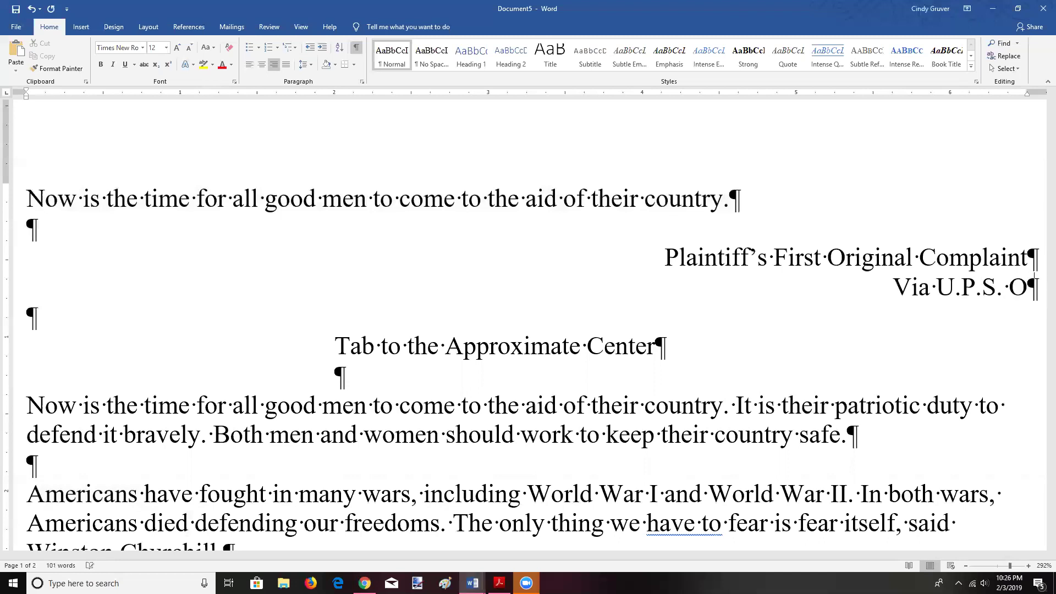
pyautogui.write('vernight Delivery')
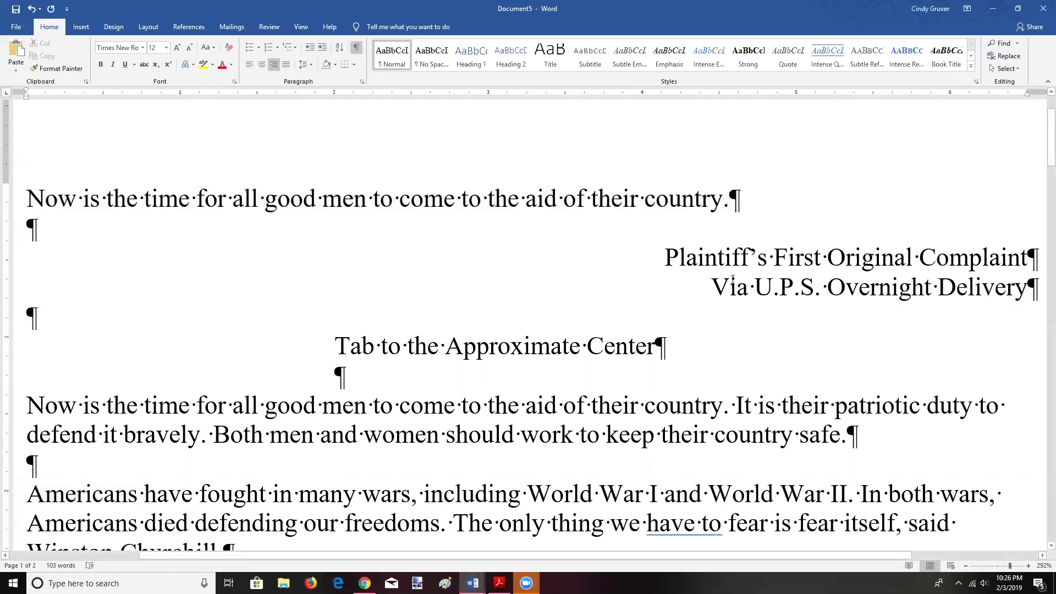
# Step: Try italic and underline formatting on the "Via U.P.S. Overnight Delivery" line
pyautogui.moveTo(713, 287); pyautogui.dragTo(1040, 287)
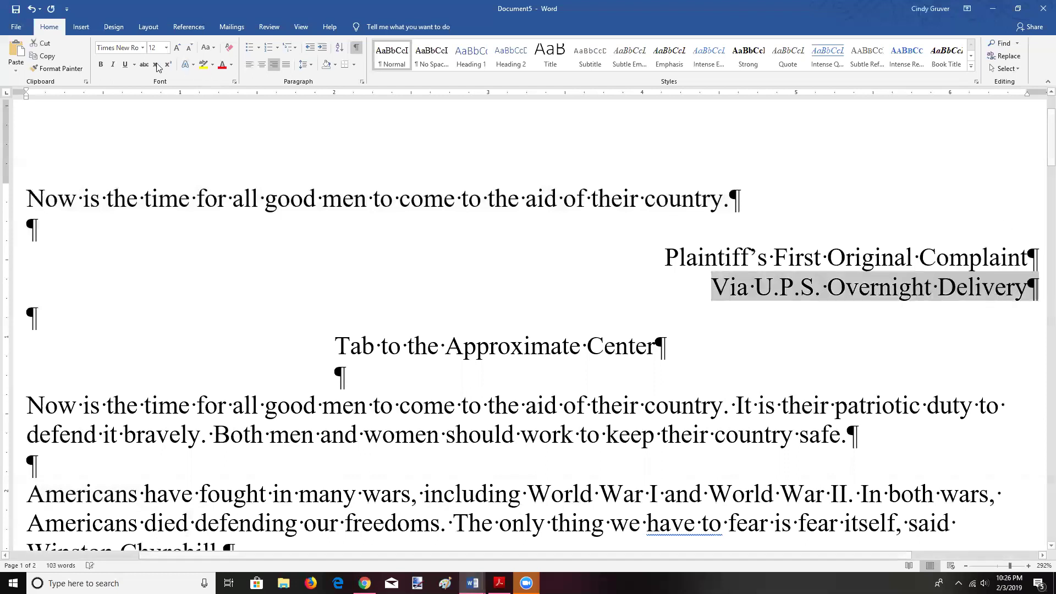
pyautogui.click(113, 65)
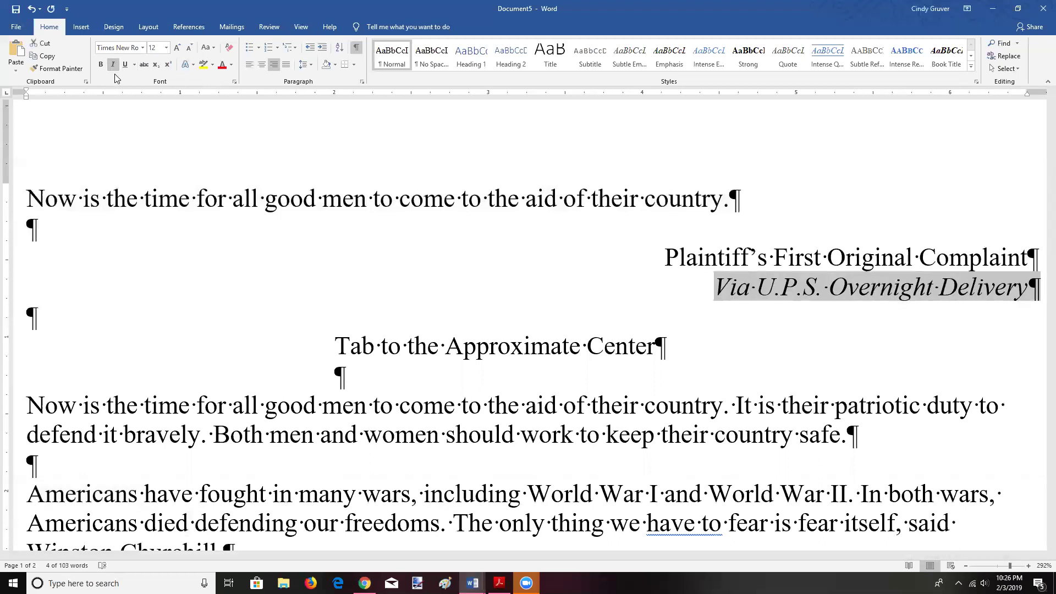
pyautogui.click(124, 65)
pyautogui.click(122, 66)
pyautogui.click(113, 65)
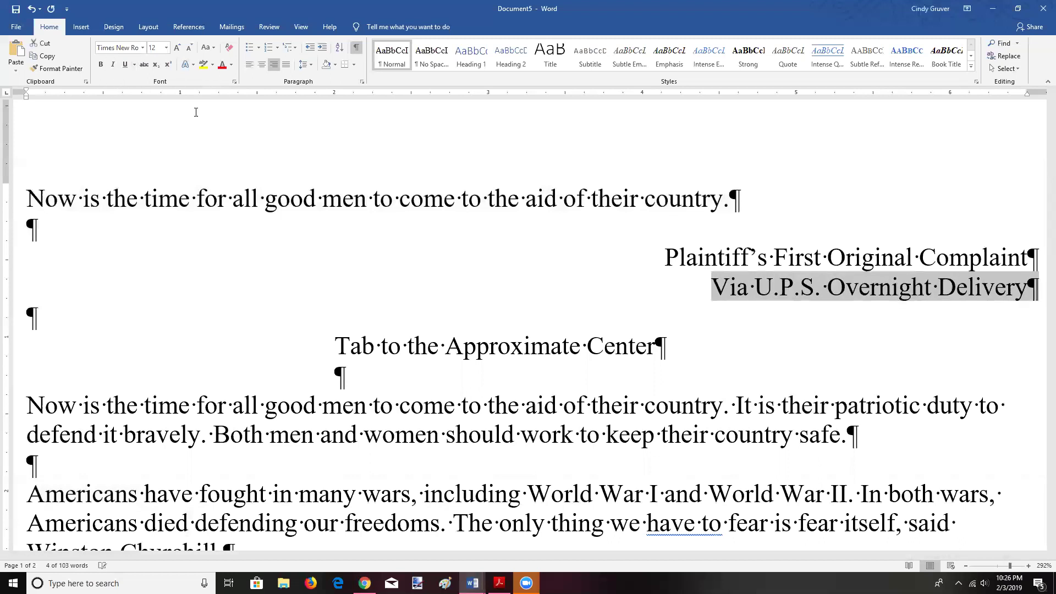
pyautogui.click(747, 314)
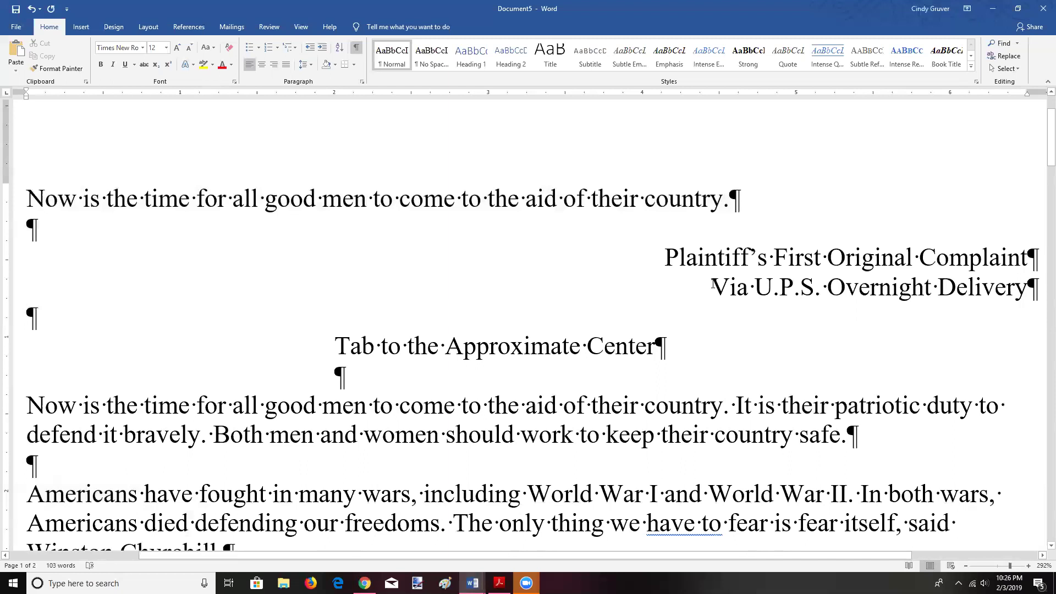
# Step: Italicize the entire "Via U.P.S. Overnight Delivery" line
pyautogui.moveTo(712, 283); pyautogui.dragTo(991, 291)
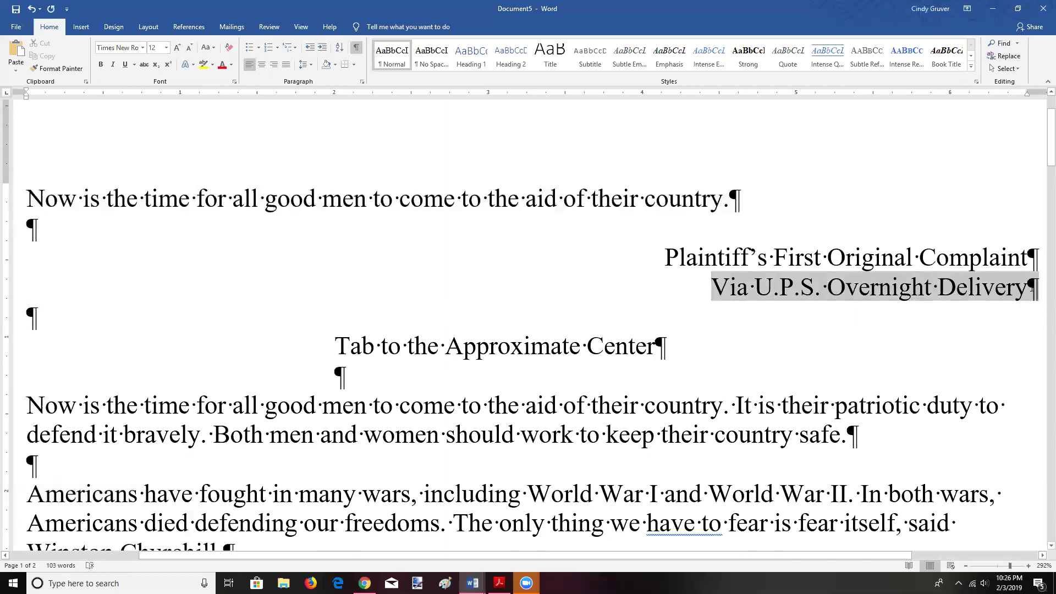
pyautogui.moveTo(1032, 287); pyautogui.dragTo(1033, 290)
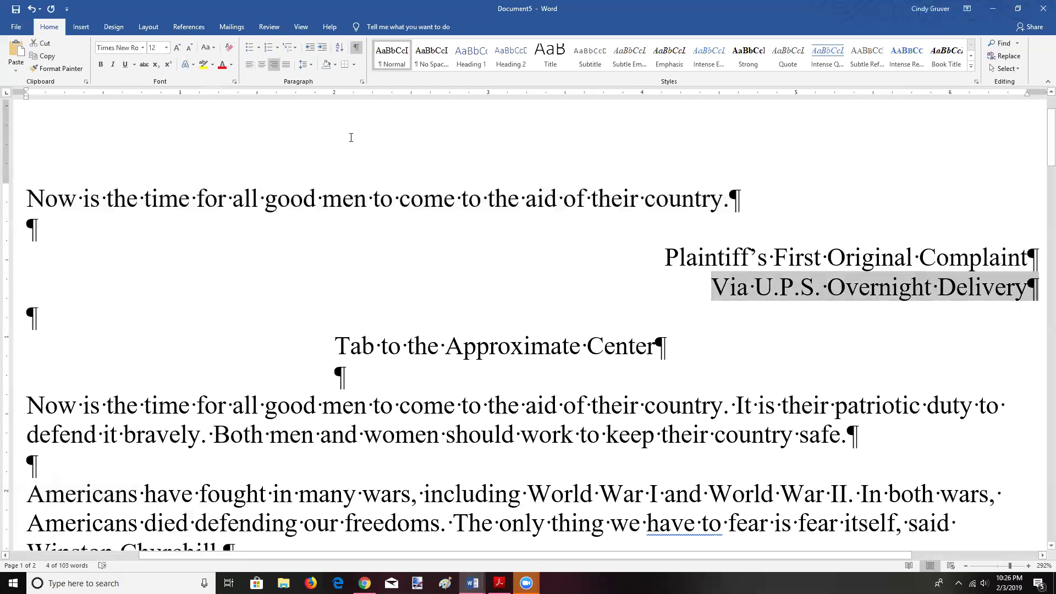
pyautogui.click(114, 65)
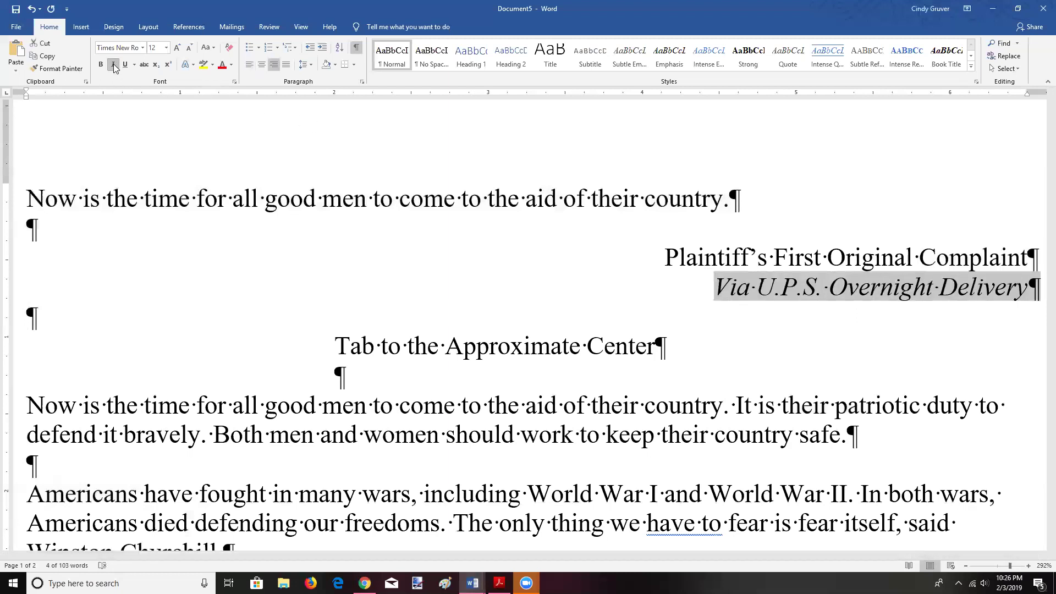
pyautogui.click(810, 316)
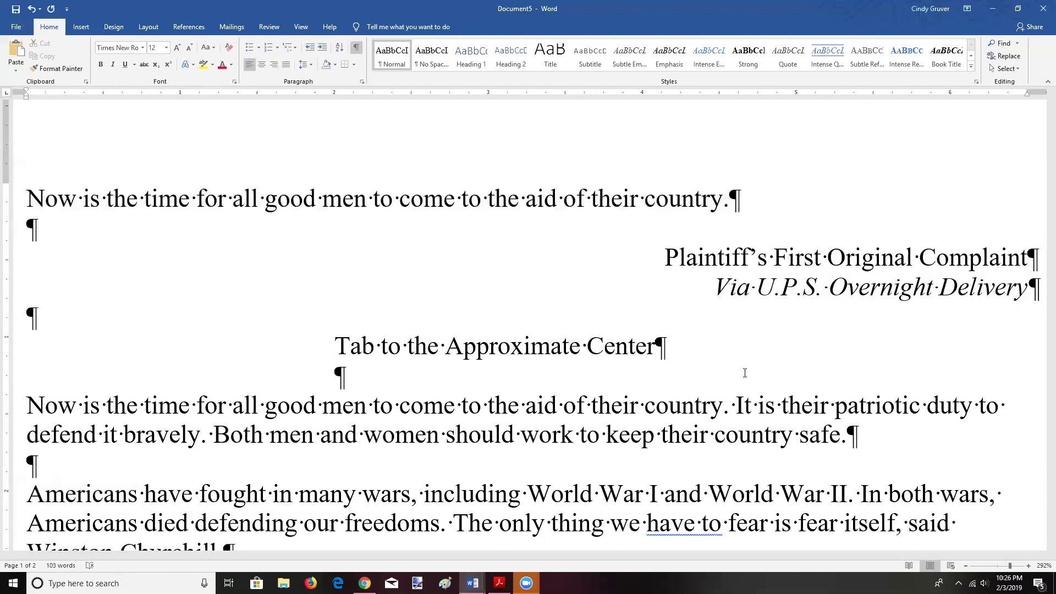
# Step: Below the "Winston Churchill." paragraph, add a blank line, a "Dear Mr." salutation with the recipient's surname and a colon, and another blank line
pyautogui.moveTo(1041, 160); pyautogui.dragTo(1040, 204)
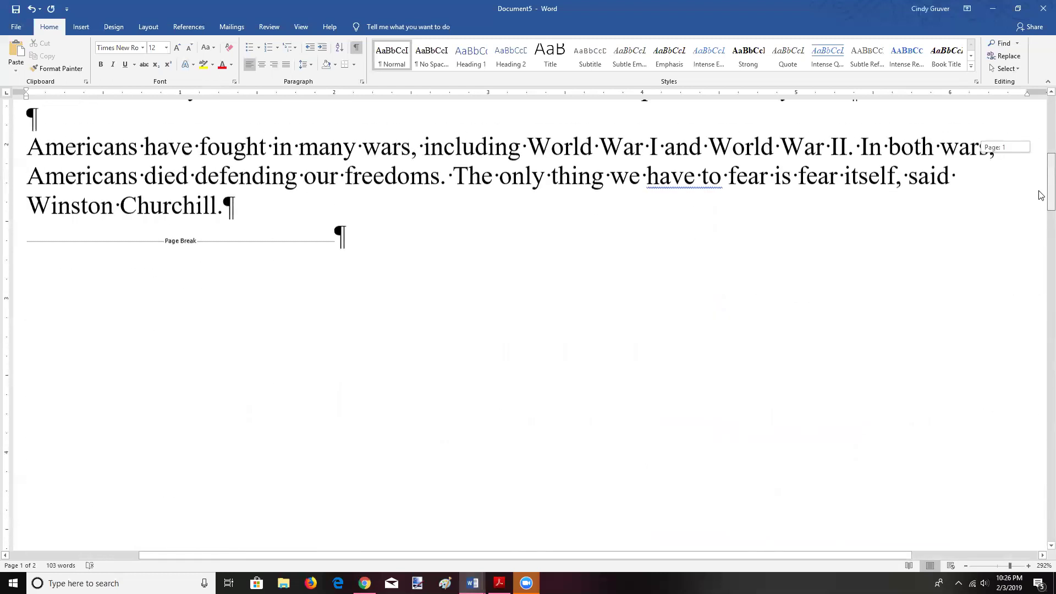
pyautogui.click(226, 209)
pyautogui.press('Return')
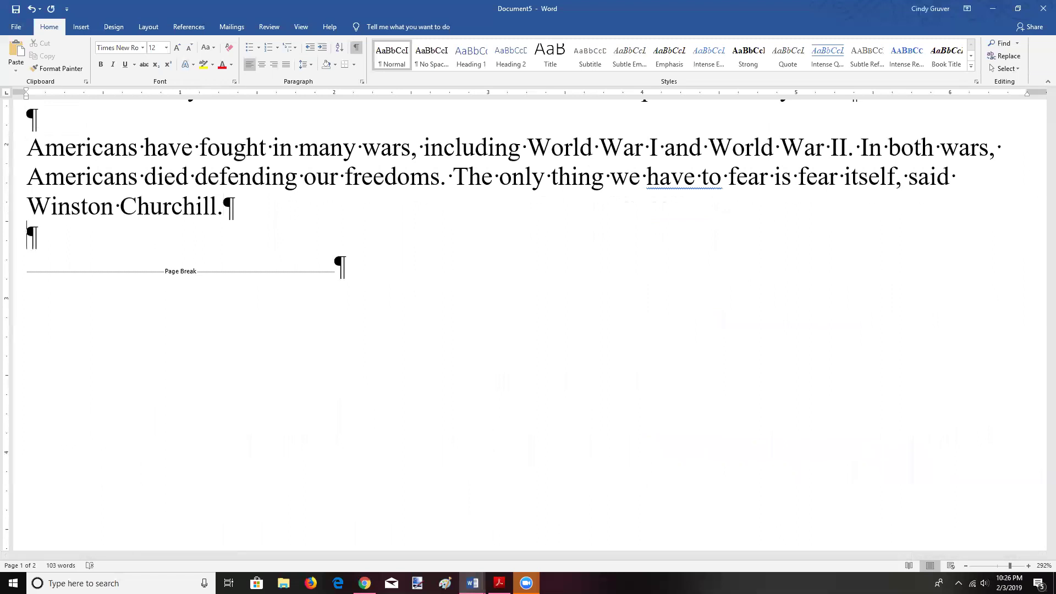
pyautogui.press('Return')
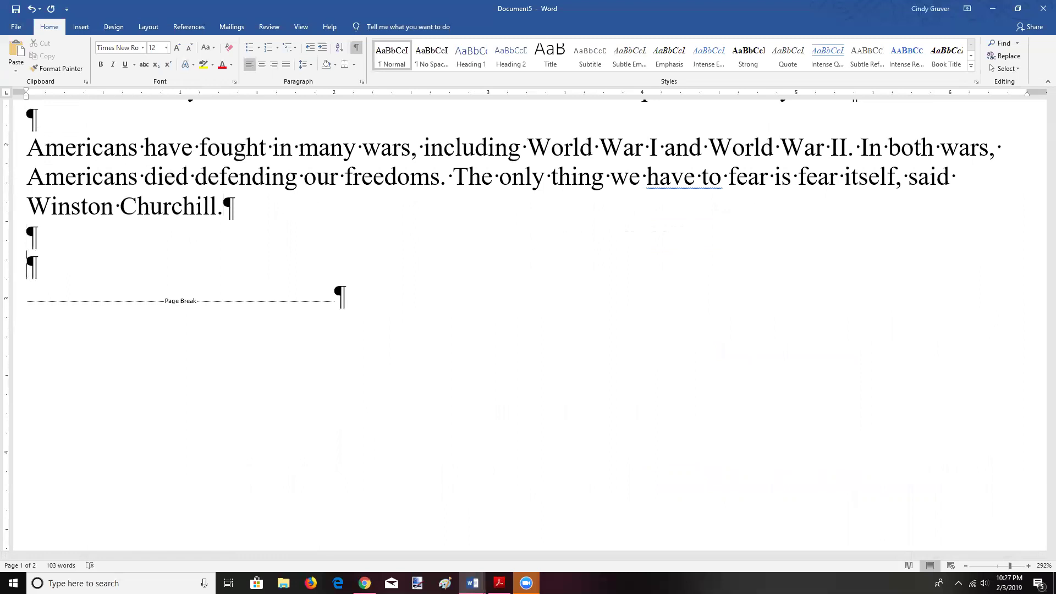
pyautogui.write('Dear Mr. Green:')
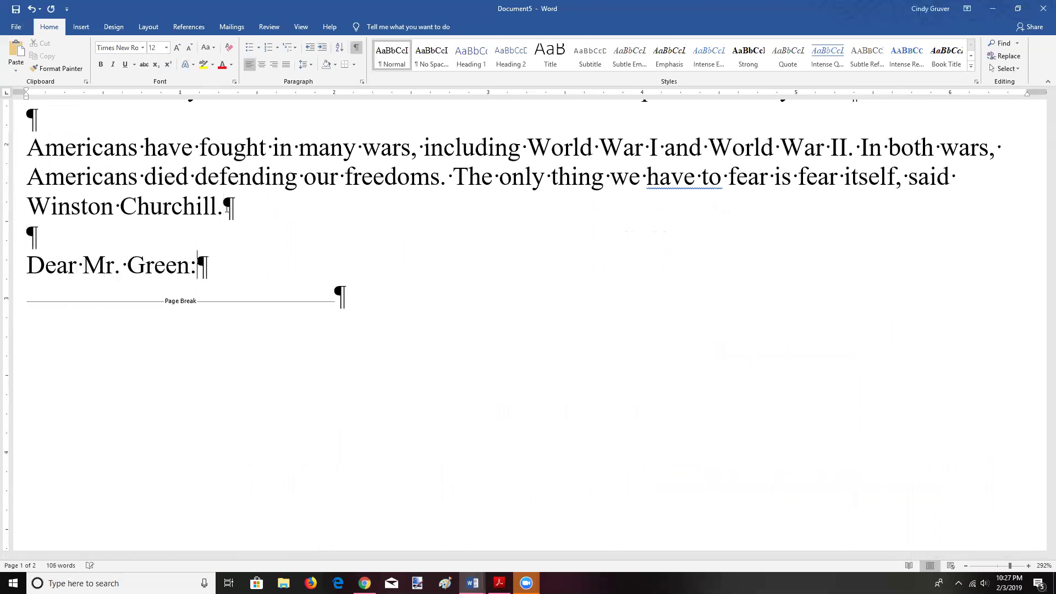
pyautogui.press('Return')
pyautogui.press('Return')
# Step: Begin the letter body with "It was a pleasure to meet with you yesterday. I appreciate all of your hard work"
pyautogui.write('It was a pleasu')
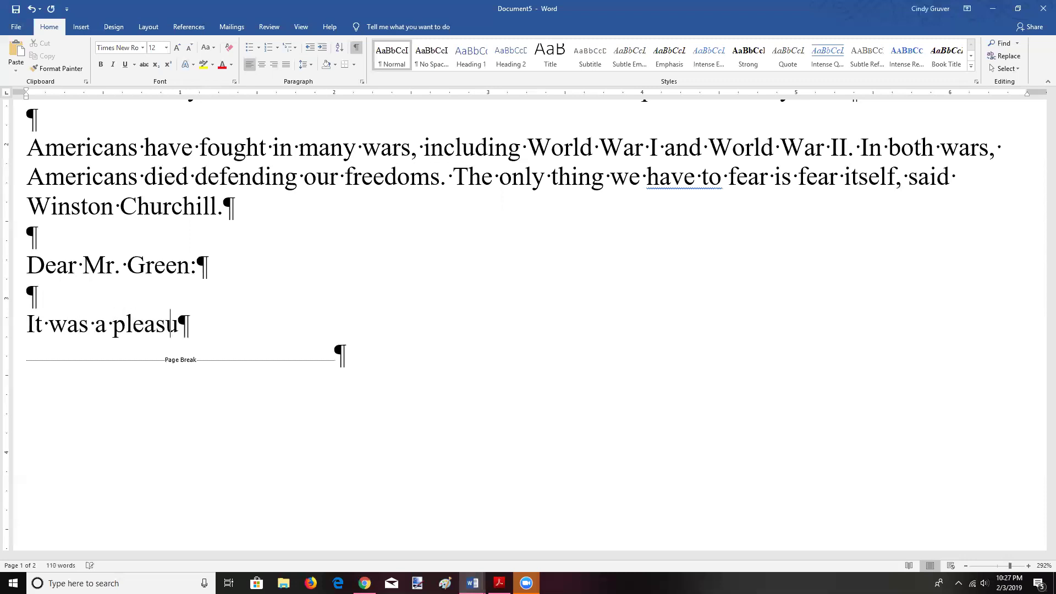
pyautogui.write('re to meet with you')
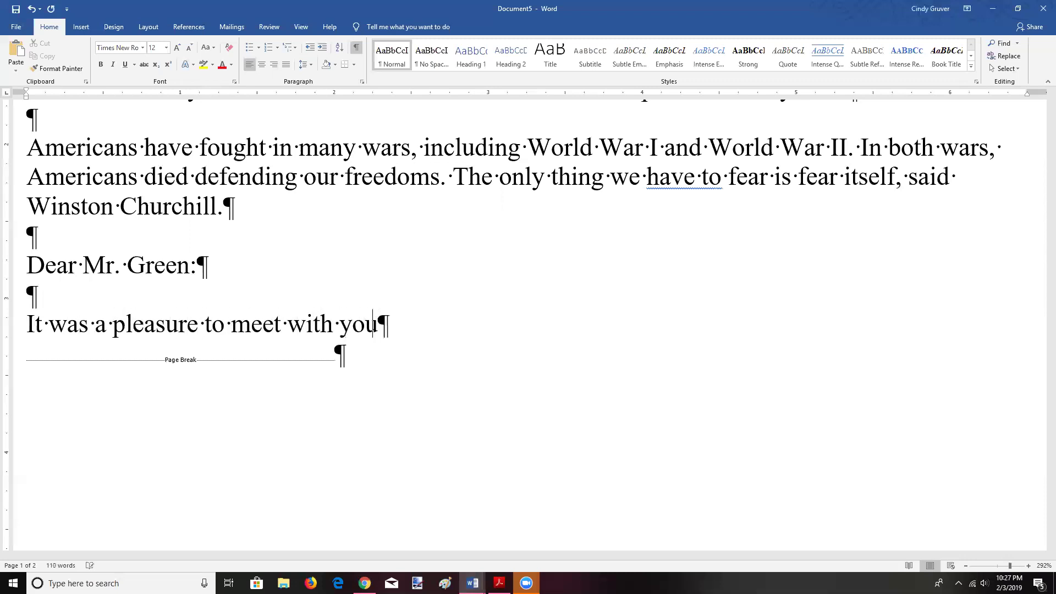
pyautogui.write(' yesterday')
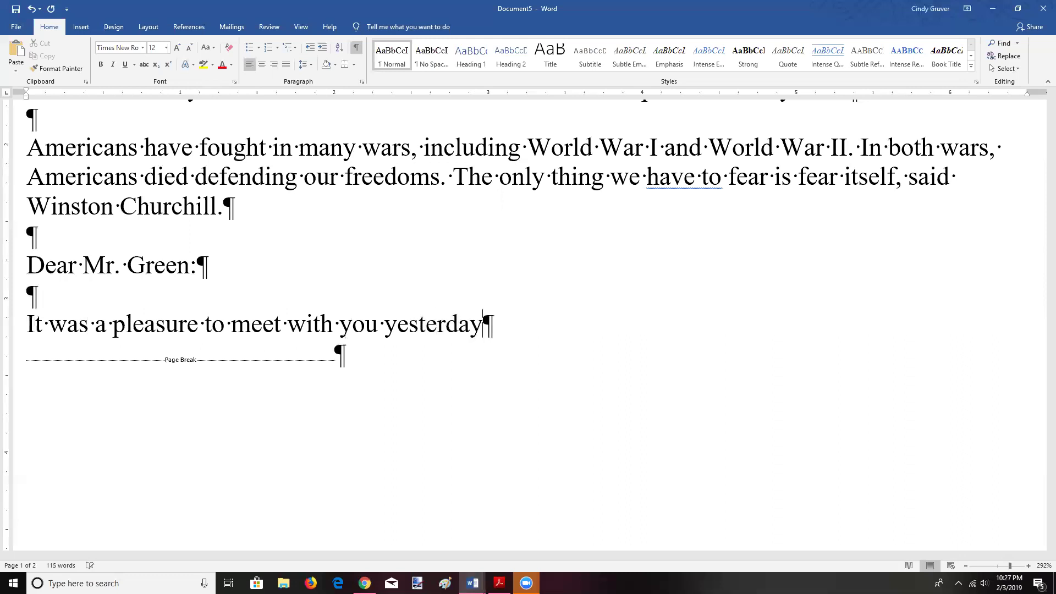
pyautogui.write('. I apprec')
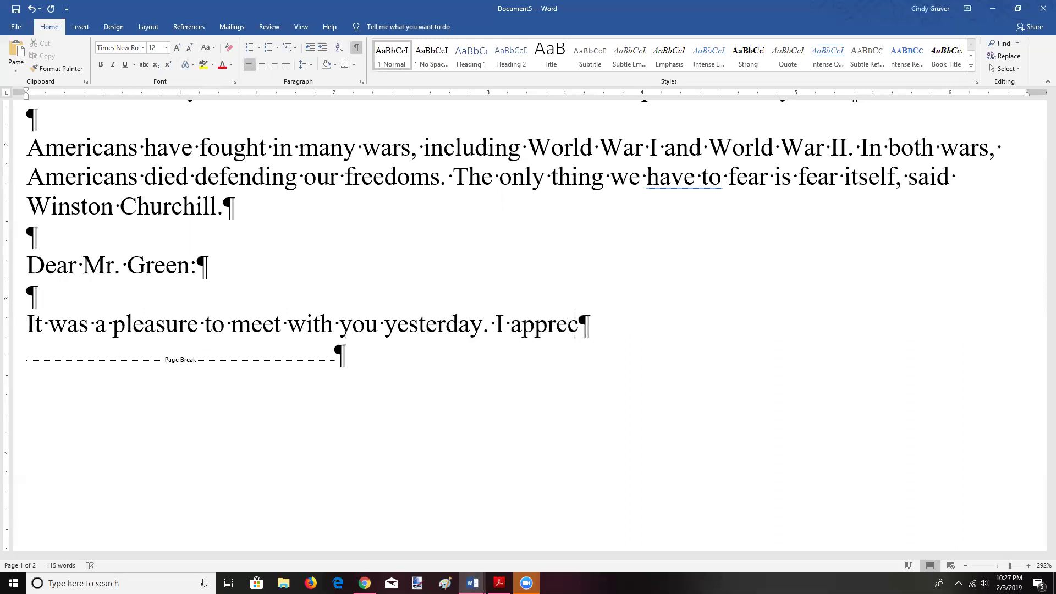
pyautogui.write('iate all o fyo')
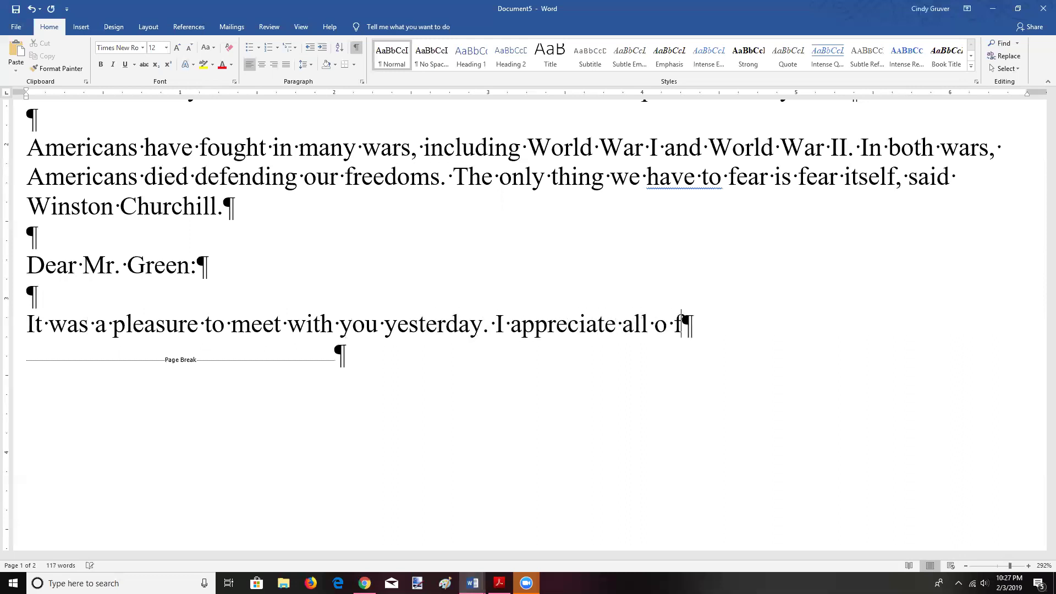
pyautogui.press('BackSpace')
pyautogui.press('BackSpace')
pyautogui.press('BackSpace')
pyautogui.press('BackSpace')
pyautogui.write('f your')
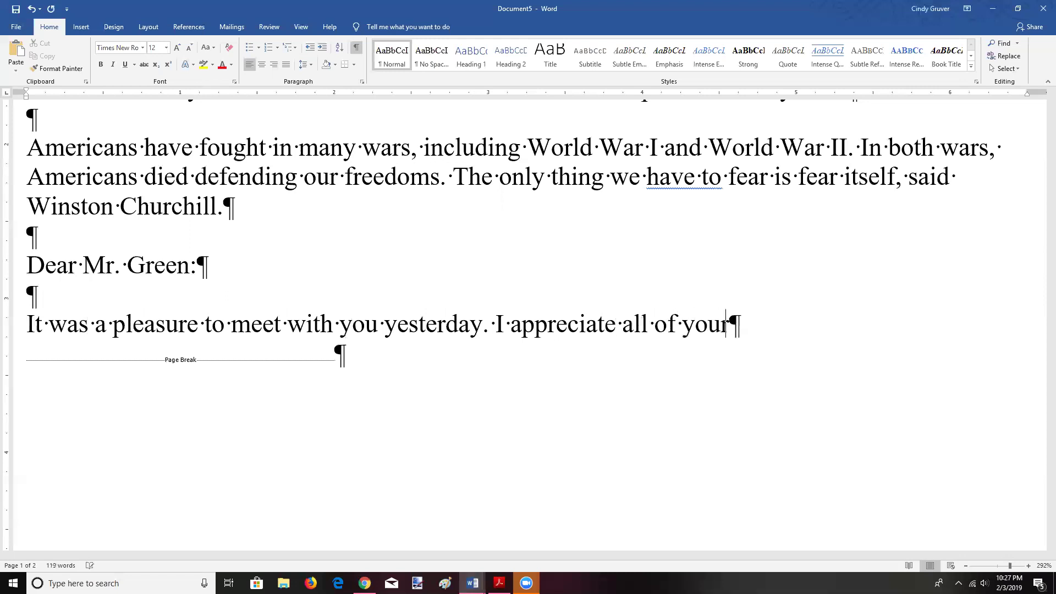
pyautogui.write(' hard work ')
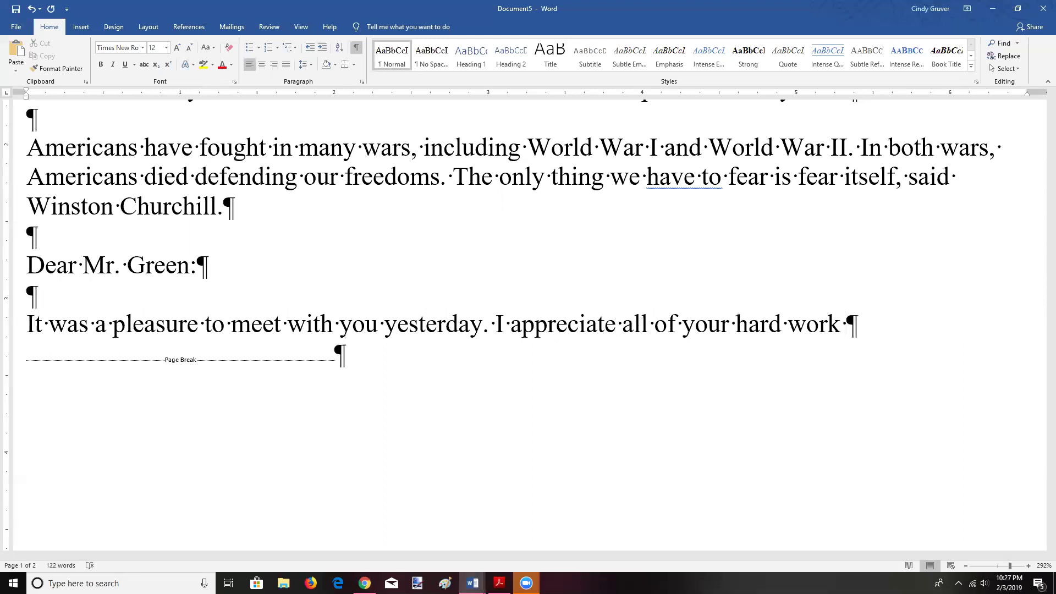
# Step: Continue the letter paragraph with "gathering the relevant documents. I will be", correcting the spelling of "relevant"
pyautogui.write('gathering the relavant documents. I will be co')
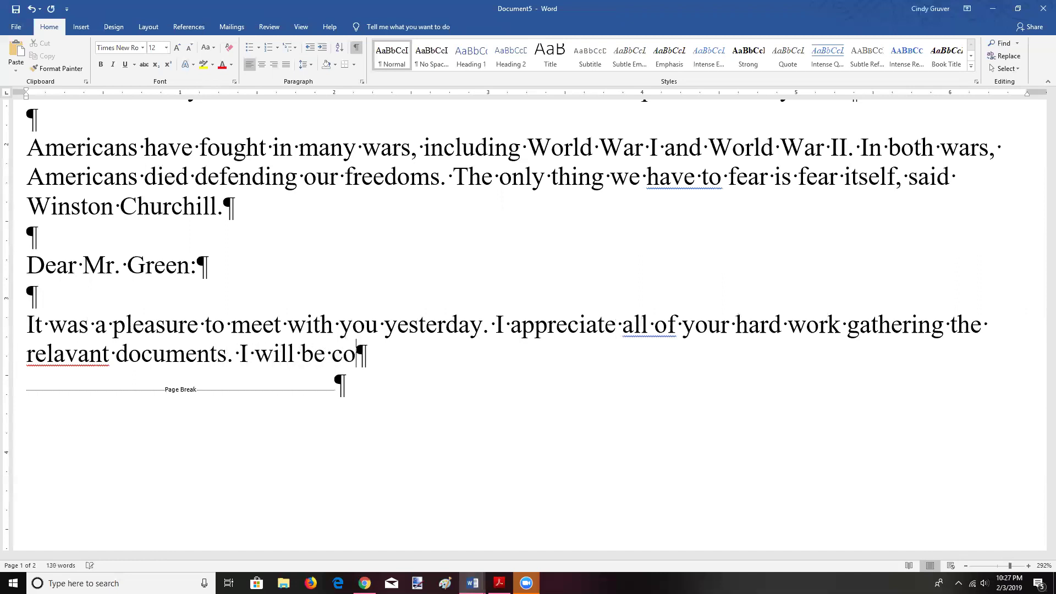
pyautogui.press('BackSpace')
pyautogui.press('BackSpace')
pyautogui.write('coo')
pyautogui.press('BackSpace')
pyautogui.press('BackSpace')
pyautogui.press('BackSpace')
pyautogui.click(65, 352)
pyautogui.press('BackSpace')
pyautogui.write('e')
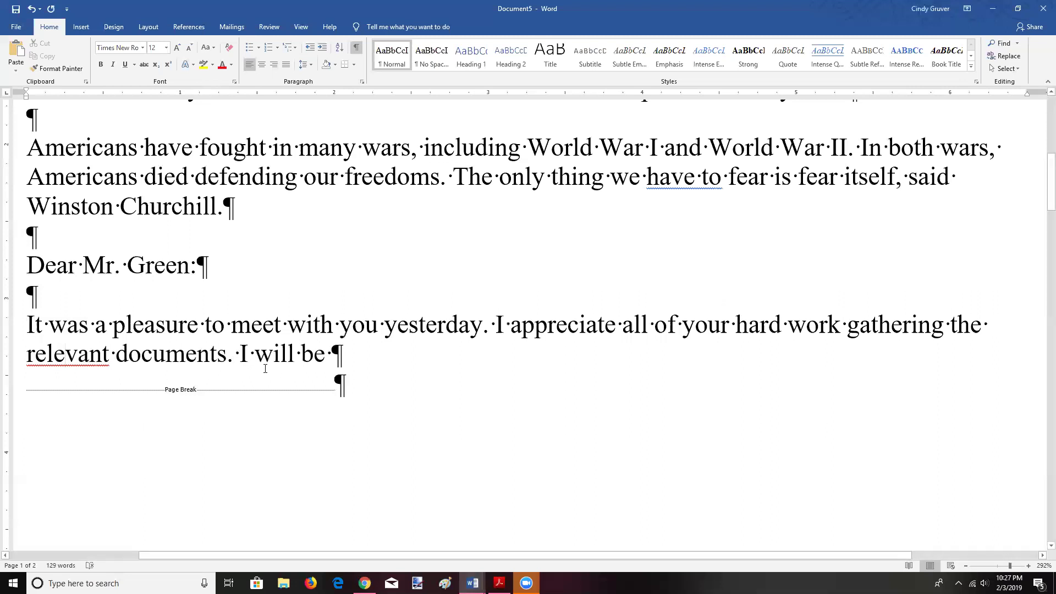
# Step: Finish the letter paragraph's last sentence with "organizing them in the next few days."
pyautogui.click(331, 358)
pyautogui.write('organizing them in the next feww')
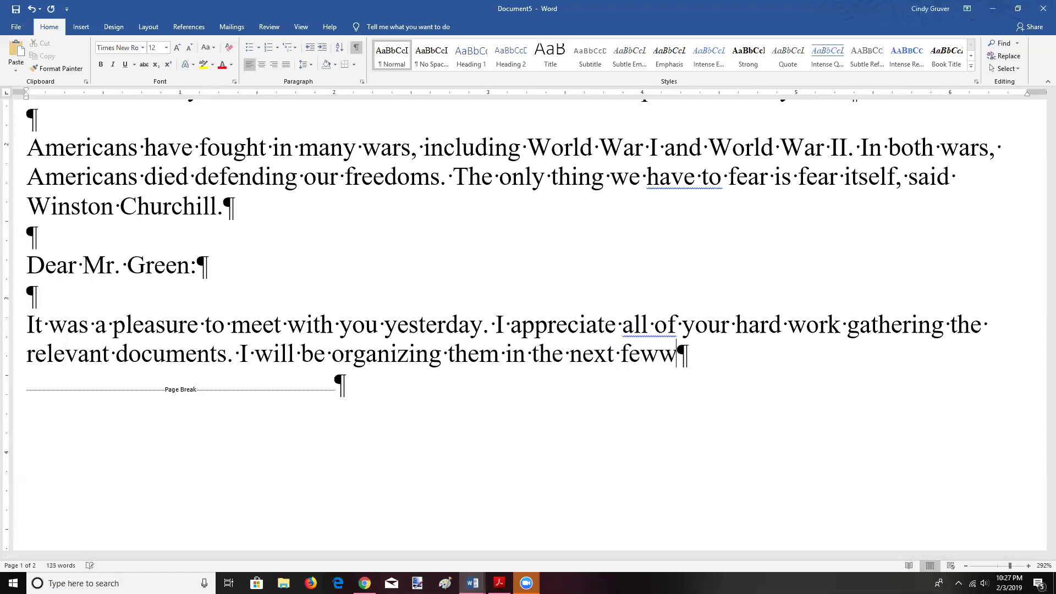
pyautogui.press('BackSpace')
pyautogui.write('days.')
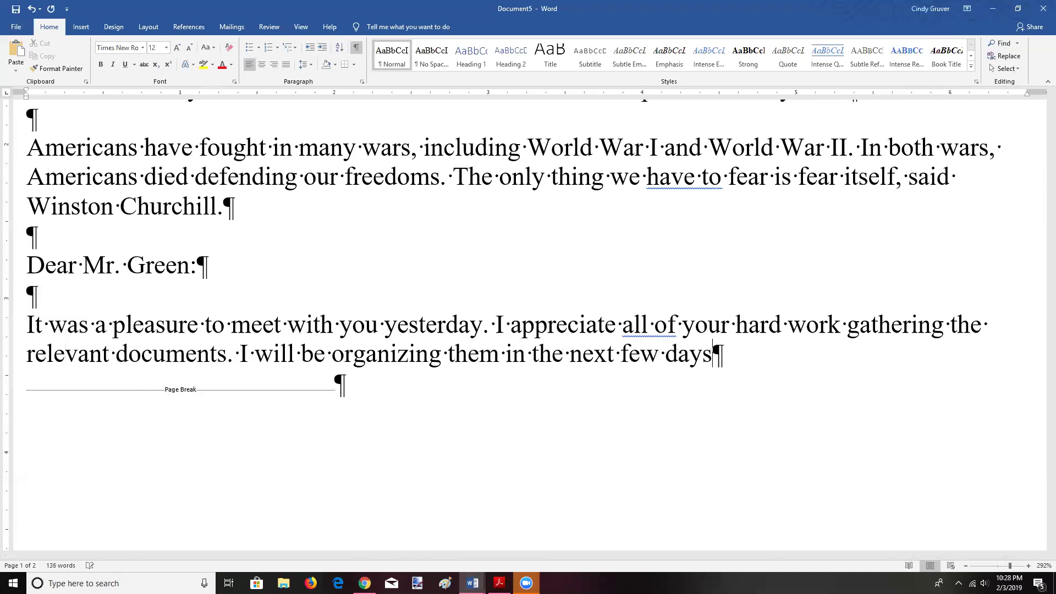
# Step: Try indenting the first line of the letter paragraph with five spaces, and remove those spaces again
pyautogui.click(29, 326)
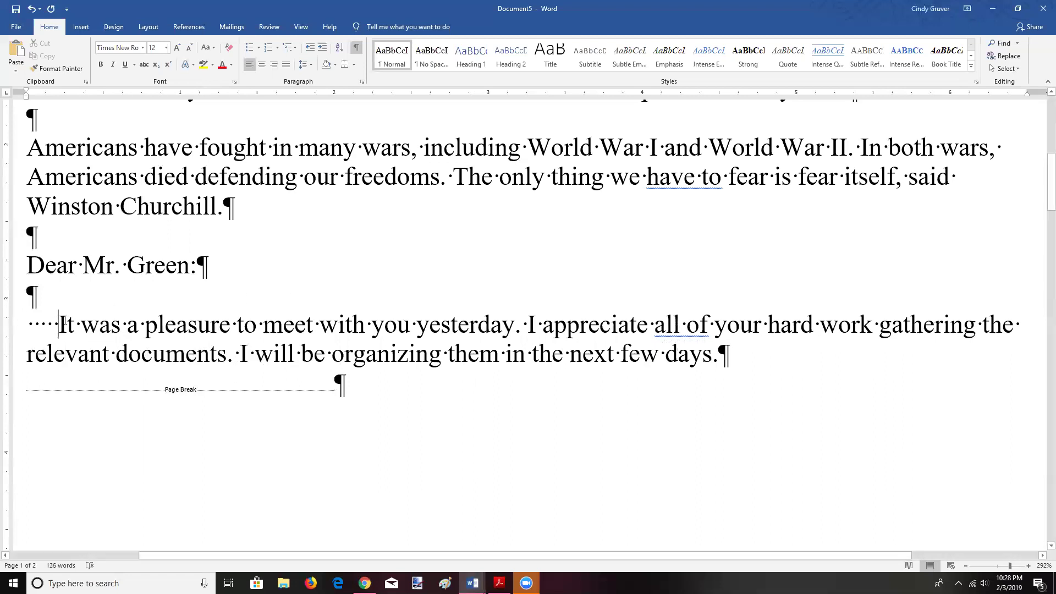
pyautogui.press('BackSpace')
pyautogui.press('BackSpace')
pyautogui.press('BackSpace')
pyautogui.press('BackSpace')
pyautogui.press('BackSpace')
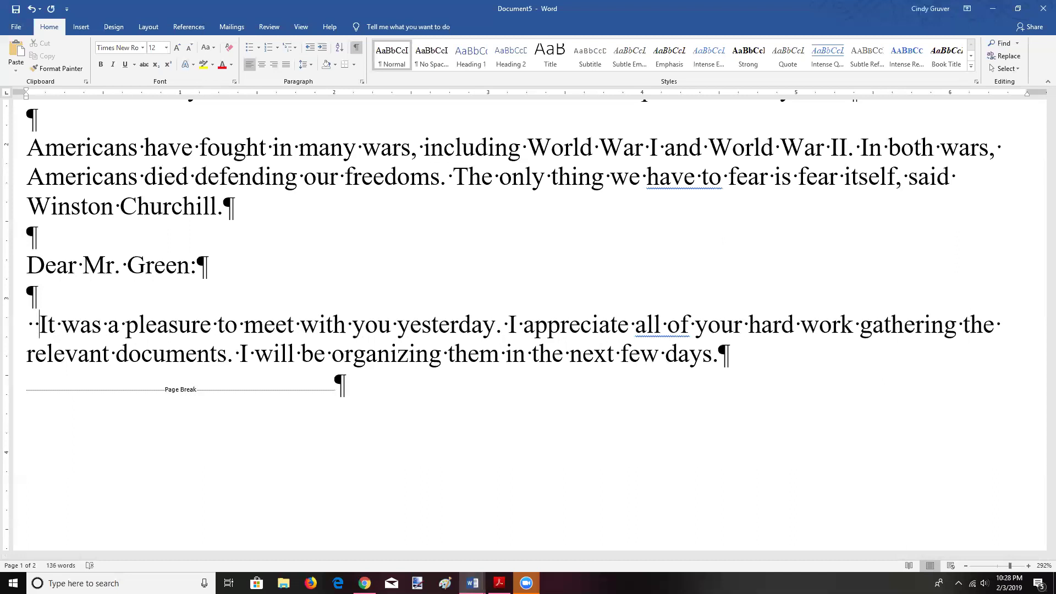
pyautogui.press('BackSpace')
pyautogui.press('BackSpace')
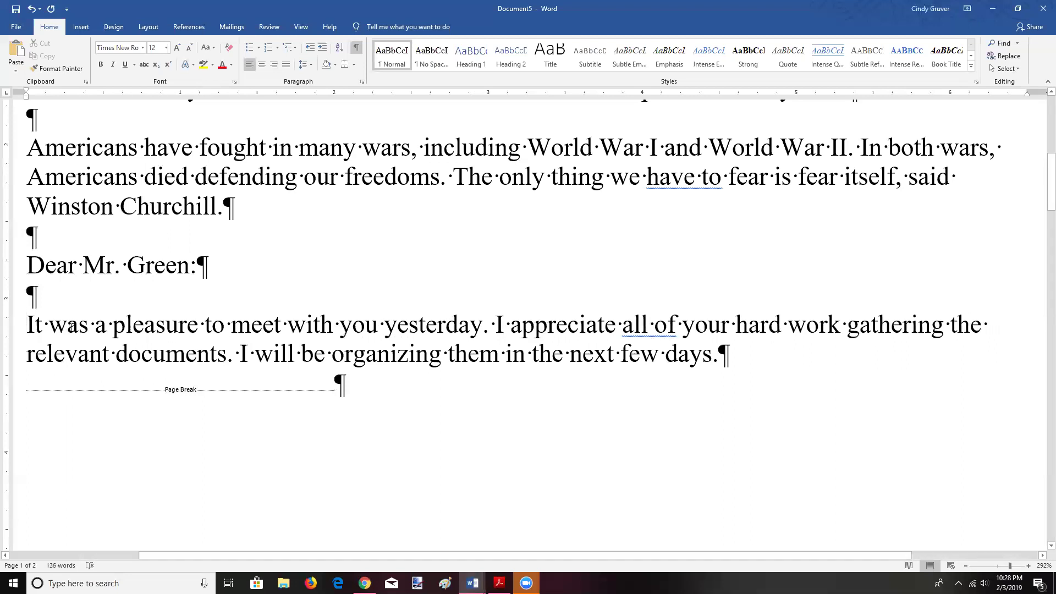
# Step: Try indenting the letter paragraph's first line to 0.5 inch, and move the first-line indent back to the margin
pyautogui.press('Tab')
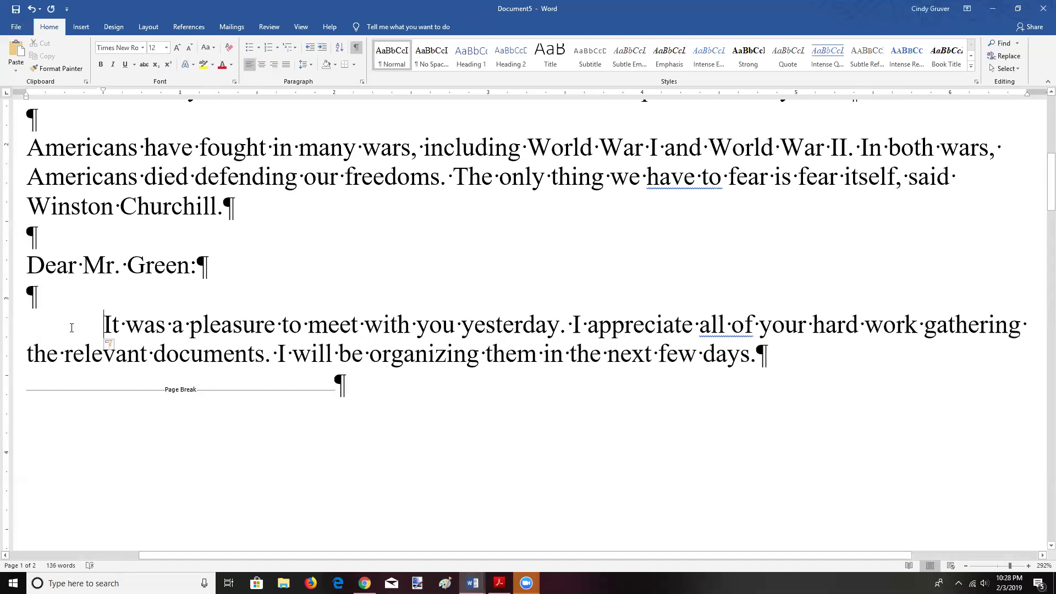
pyautogui.press('BackSpace')
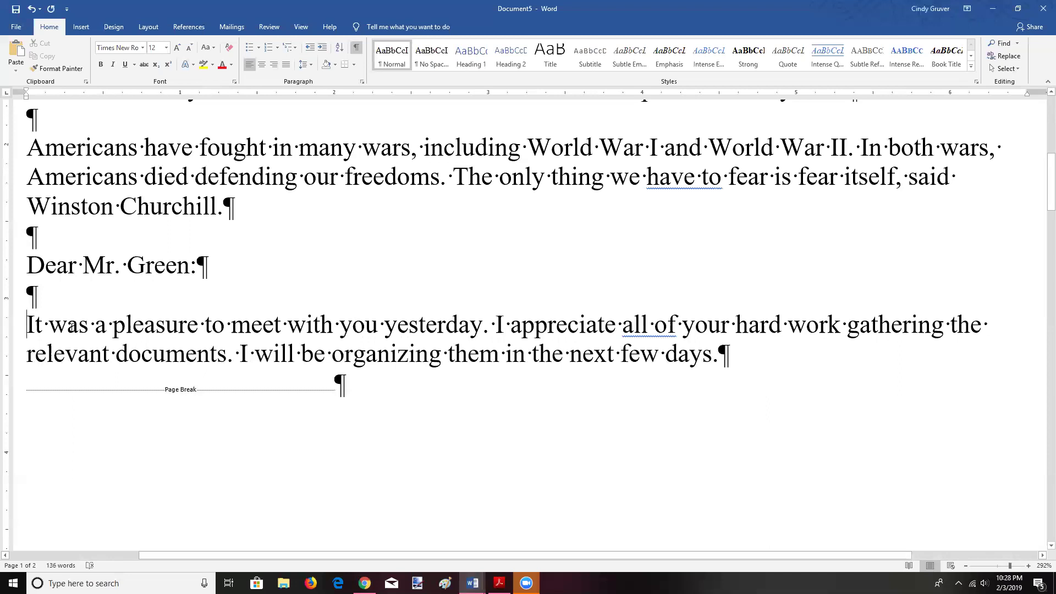
pyautogui.press('Tab')
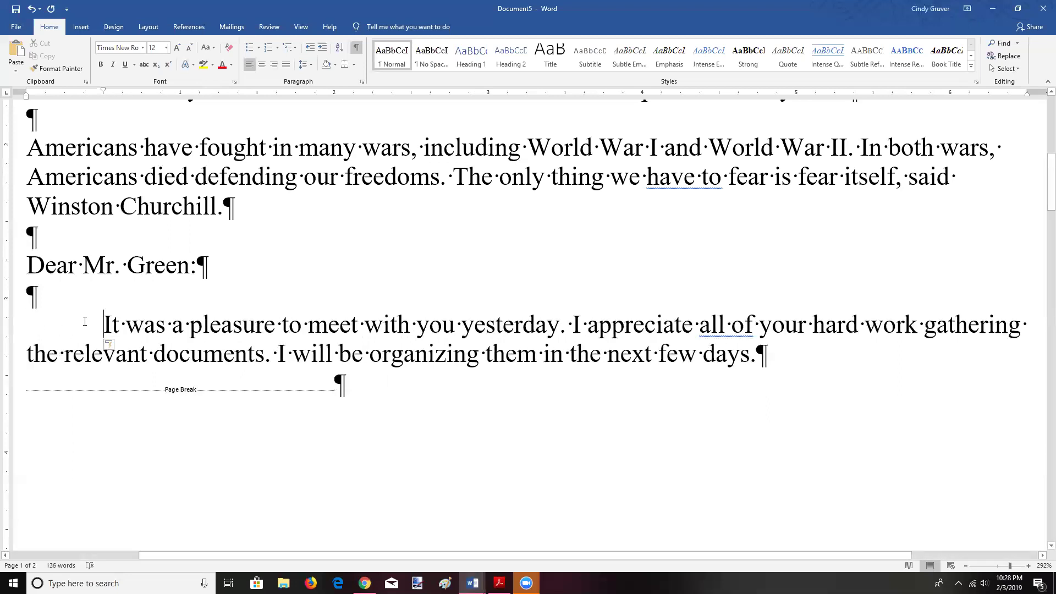
pyautogui.moveTo(103, 90); pyautogui.dragTo(29, 127)
# Step: Set a tab stop at 0.25 inch for the letter paragraph, test it with one tab, and remove that tab
pyautogui.click(66, 93)
pyautogui.press('Tab')
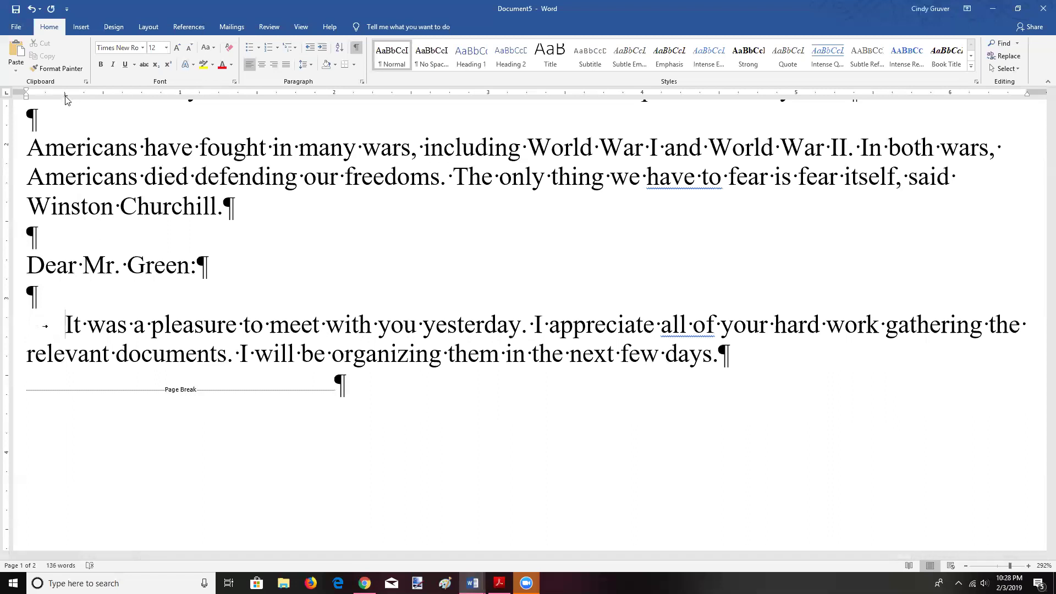
pyautogui.press('BackSpace')
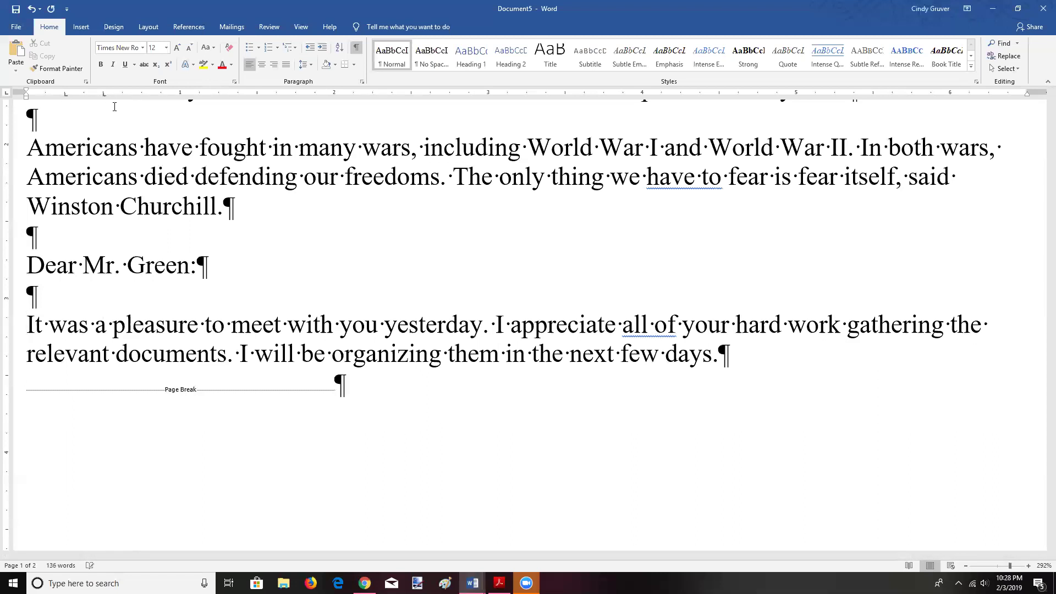
# Step: Add a series of closely spaced tab stops to the letter paragraph between about 0.13 and 1.25 inches
pyautogui.click(143, 94)
pyautogui.click(220, 94)
pyautogui.click(84, 95)
pyautogui.click(124, 93)
pyautogui.click(47, 95)
pyautogui.click(74, 95)
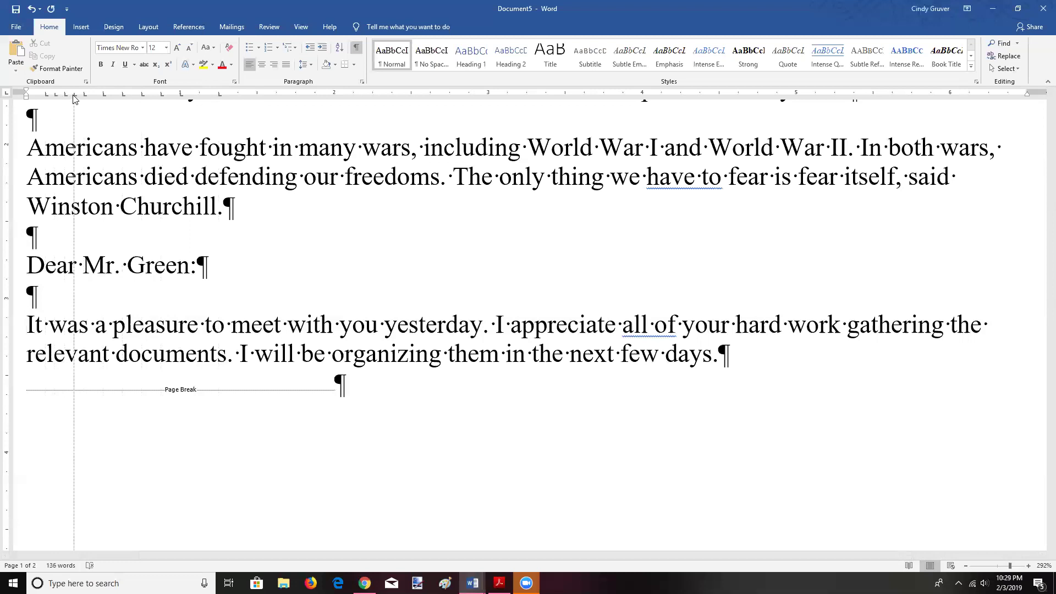
pyautogui.click(93, 94)
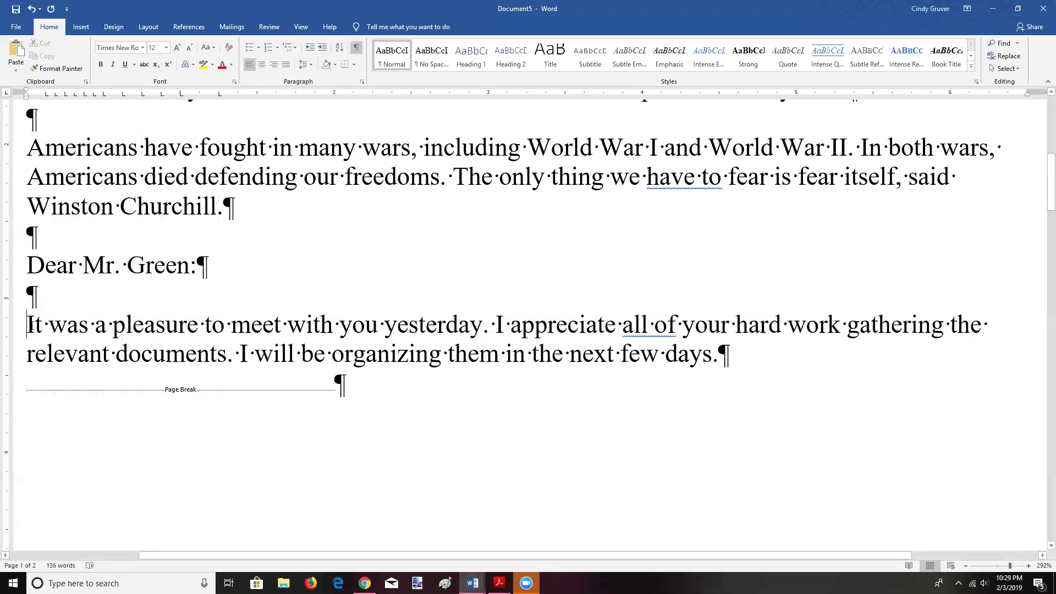
# Step: Test the added tab stops with a run of tabs before "It was a pleasure", and remove the tabs again, keeping the blank line above
pyautogui.press('Tab')
pyautogui.press('Tab')
pyautogui.press('Tab')
pyautogui.press('Tab')
pyautogui.press('Tab')
pyautogui.press('Tab')
pyautogui.press('Tab')
pyautogui.press('Tab')
pyautogui.press('Tab')
pyautogui.press('Tab')
pyautogui.press('Tab')
pyautogui.press('Tab')
pyautogui.press('Tab')
pyautogui.press('Tab')
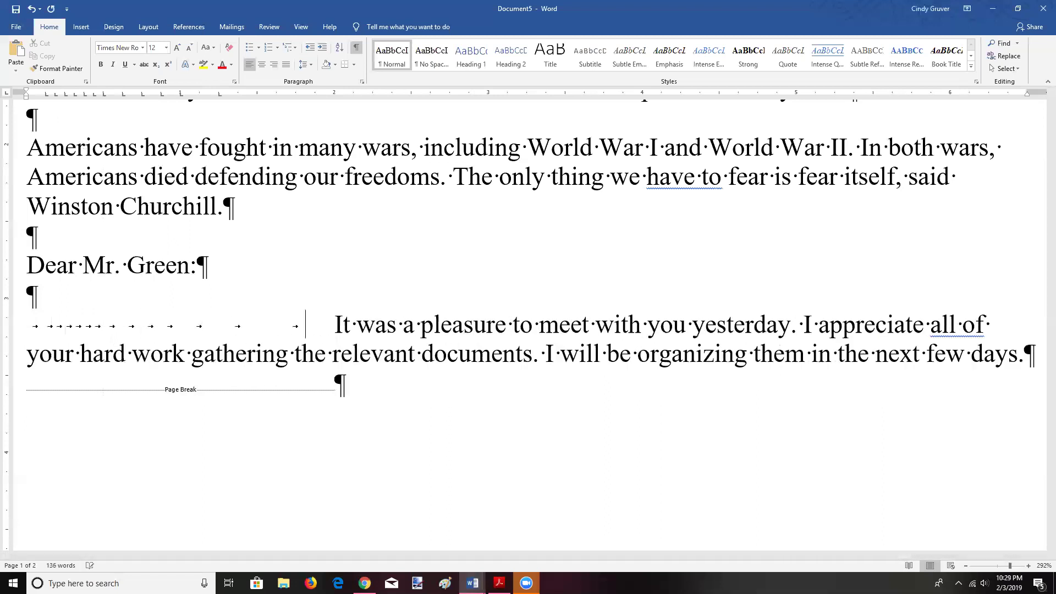
pyautogui.press('Tab')
pyautogui.press('Tab')
pyautogui.press('Tab')
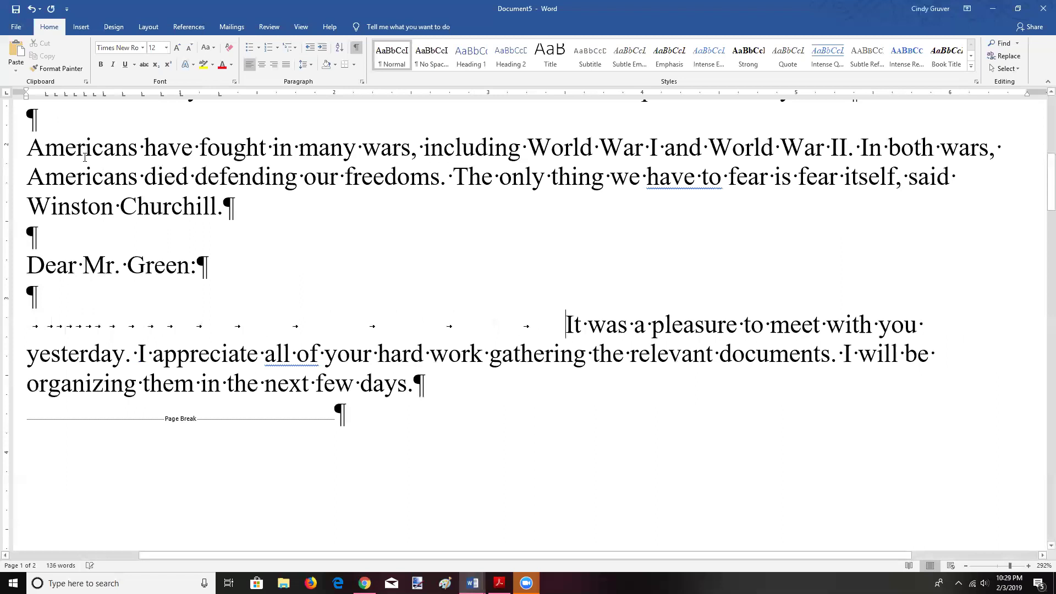
pyautogui.press('BackSpace')
pyautogui.press('BackSpace')
pyautogui.press('BackSpace')
pyautogui.press('BackSpace')
pyautogui.press('BackSpace')
pyautogui.press('BackSpace')
pyautogui.press('BackSpace')
pyautogui.press('BackSpace')
pyautogui.press('BackSpace')
pyautogui.press('BackSpace')
pyautogui.press('BackSpace')
pyautogui.press('BackSpace')
pyautogui.press('BackSpace')
pyautogui.press('BackSpace')
pyautogui.press('BackSpace')
pyautogui.press('BackSpace')
pyautogui.press('BackSpace')
pyautogui.press('BackSpace')
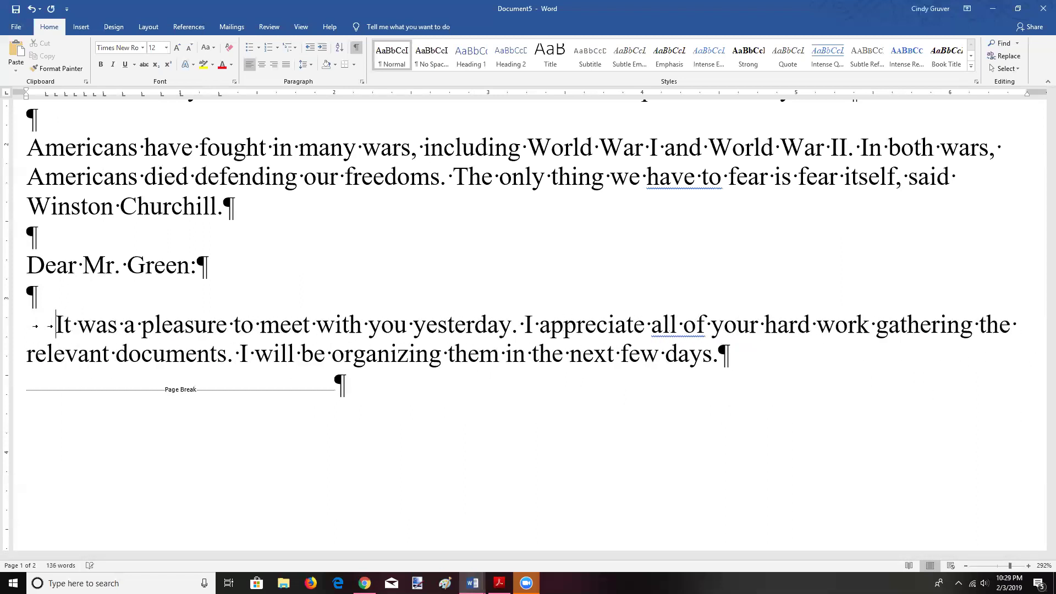
pyautogui.press('Return')
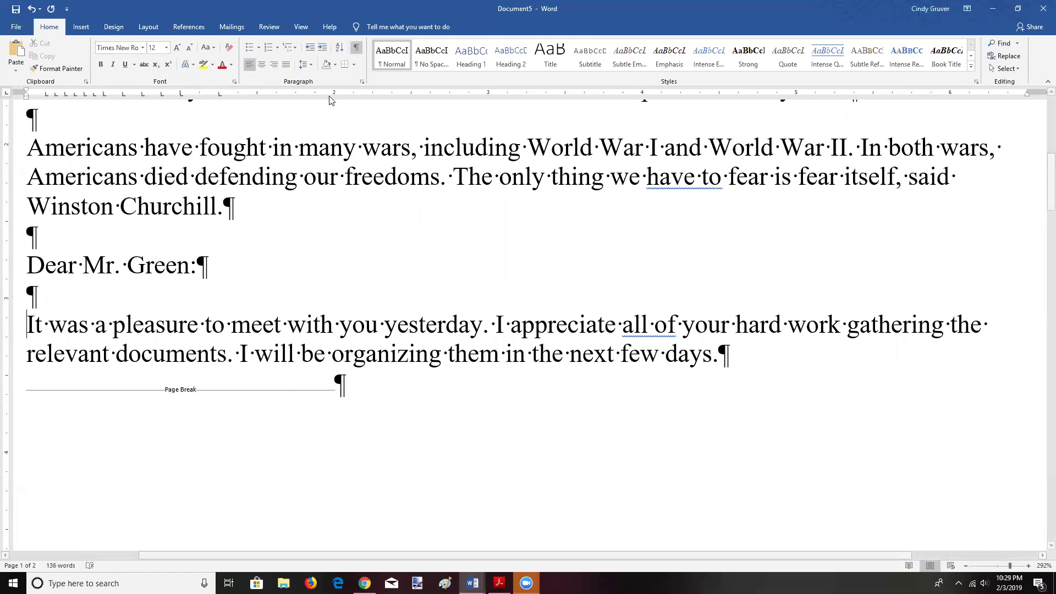
# Step: Test the 2-inch tab stop by tabbing the letter paragraph's first line out to it, and remove the tabs, restoring the blank line above
pyautogui.press('Tab')
pyautogui.press('Tab')
pyautogui.press('Tab')
pyautogui.press('Tab')
pyautogui.press('Tab')
pyautogui.press('Tab')
pyautogui.press('Tab')
pyautogui.press('Tab')
pyautogui.press('Tab')
pyautogui.press('Tab')
pyautogui.press('Tab')
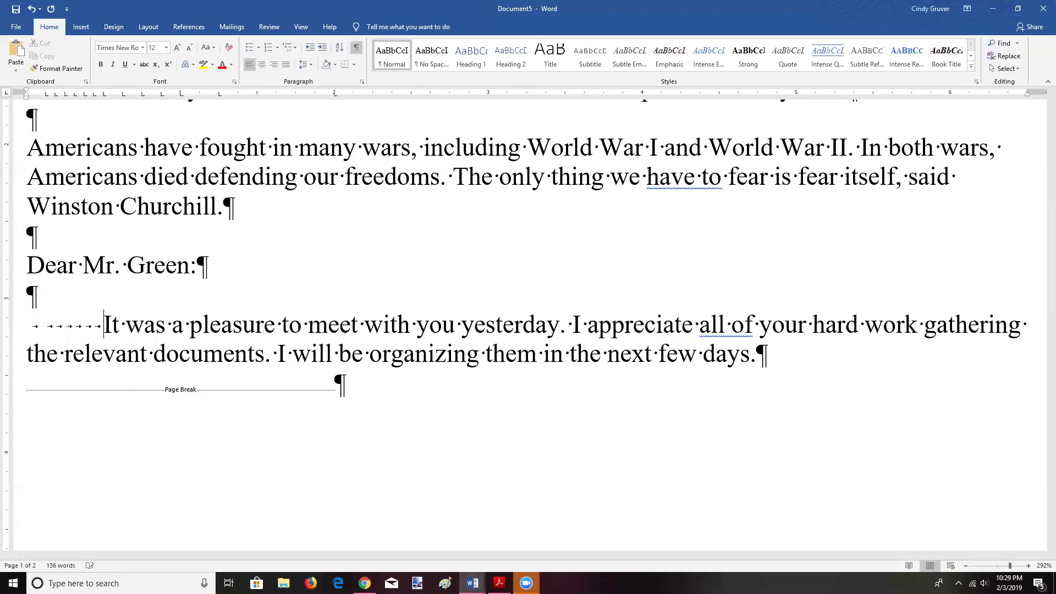
pyautogui.press('Tab')
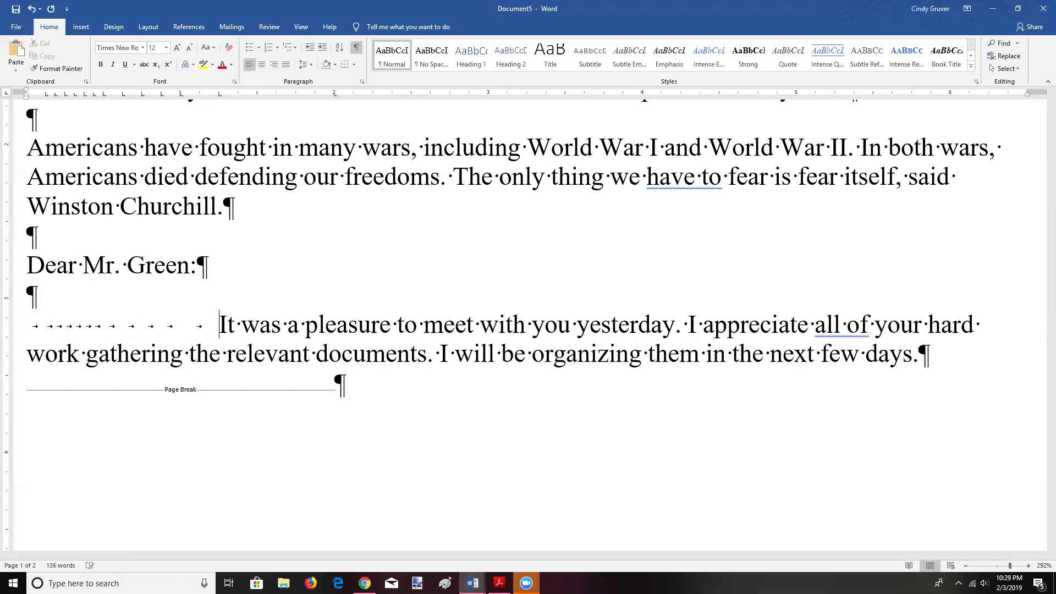
pyautogui.press('Tab')
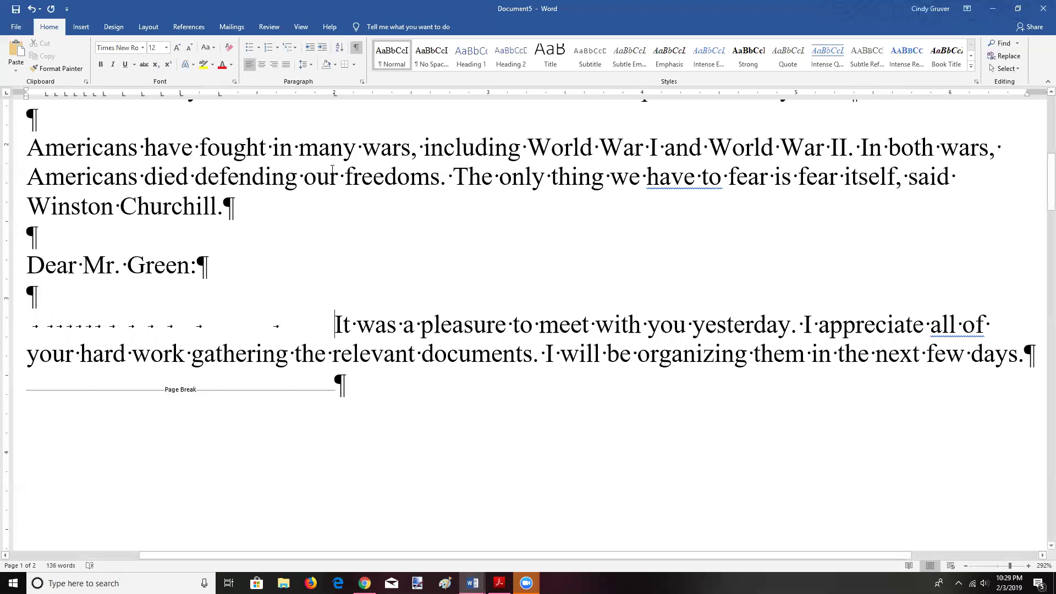
pyautogui.press('BackSpace')
pyautogui.press('BackSpace')
pyautogui.press('BackSpace')
pyautogui.press('BackSpace')
pyautogui.press('BackSpace')
pyautogui.press('BackSpace')
pyautogui.press('BackSpace')
pyautogui.press('BackSpace')
pyautogui.press('BackSpace')
pyautogui.press('BackSpace')
pyautogui.press('BackSpace')
pyautogui.press('BackSpace')
pyautogui.press('BackSpace')
pyautogui.press('BackSpace')
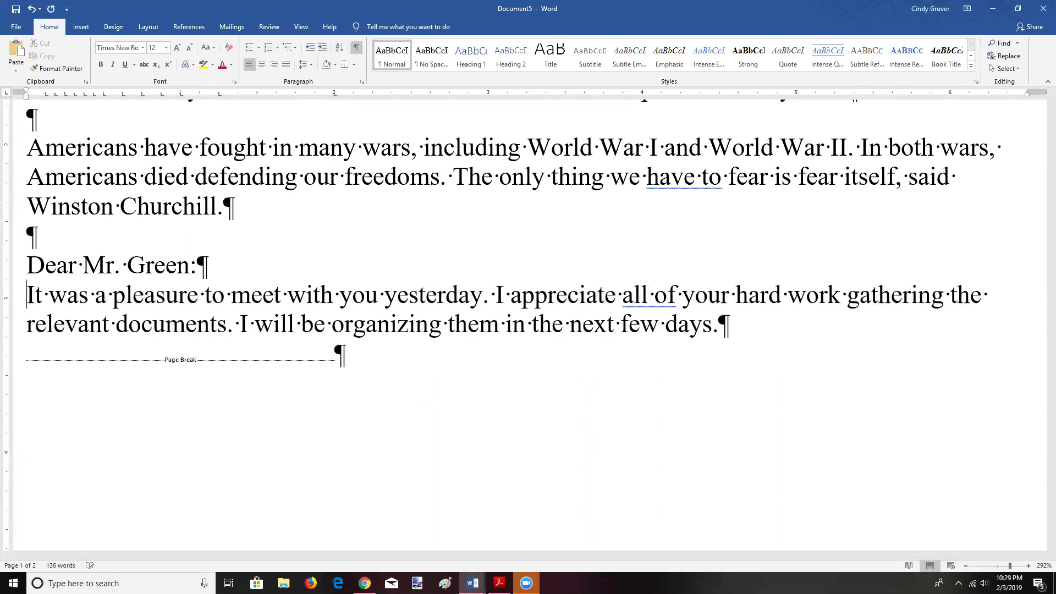
pyautogui.press('Return')
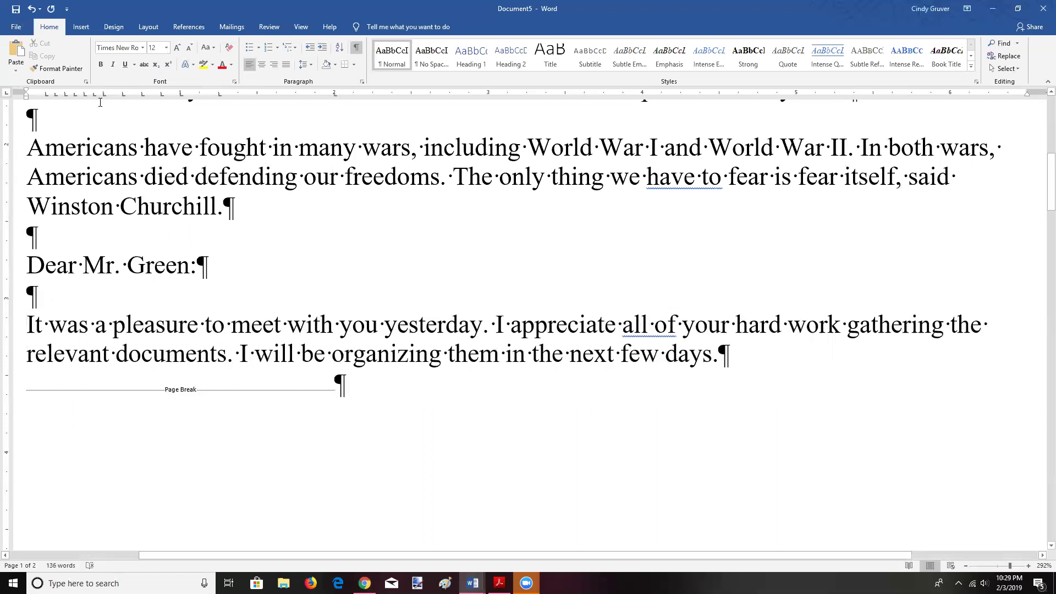
# Step: Rearrange the letter paragraph's tab stops to every 0.25 inch up to 2.5 inches, and indent its first line by one tab
pyautogui.moveTo(56, 96); pyautogui.dragTo(269, 98)
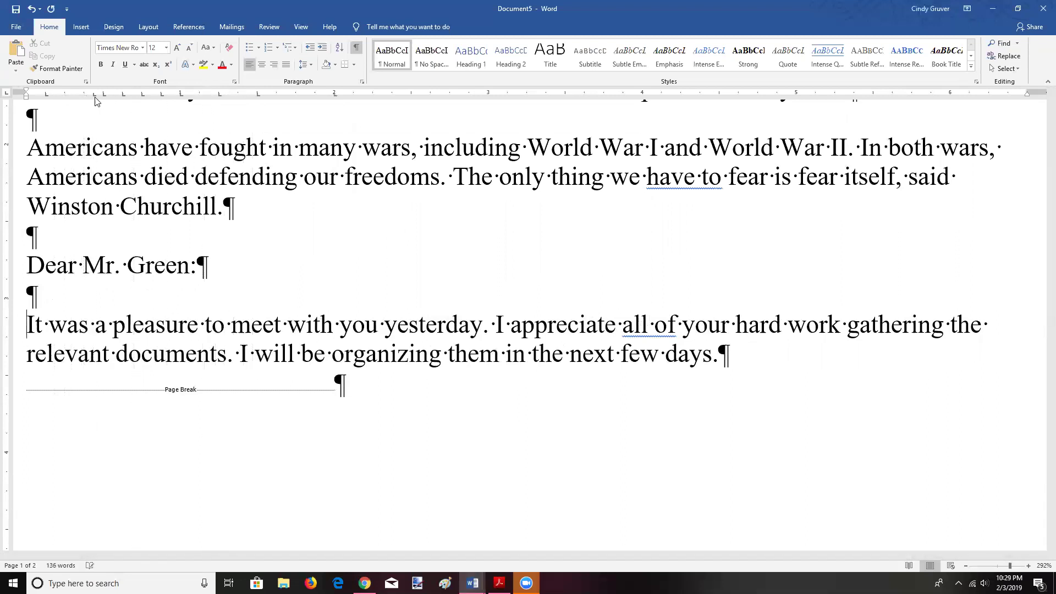
pyautogui.moveTo(93, 98); pyautogui.dragTo(374, 98)
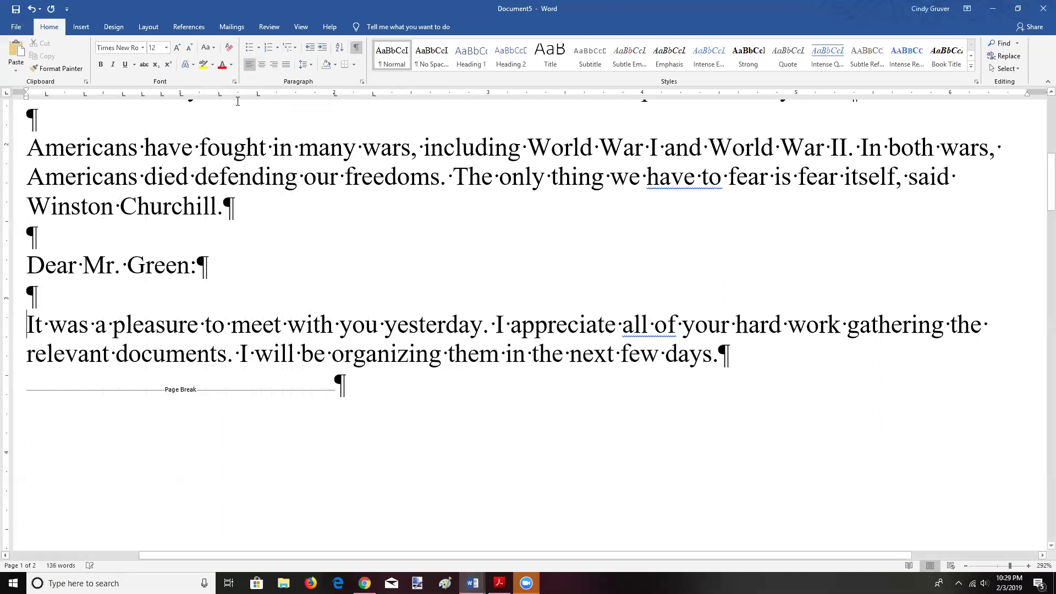
pyautogui.moveTo(124, 98); pyautogui.dragTo(85, 99)
pyautogui.click(411, 95)
pyautogui.moveTo(47, 95); pyautogui.dragTo(65, 95)
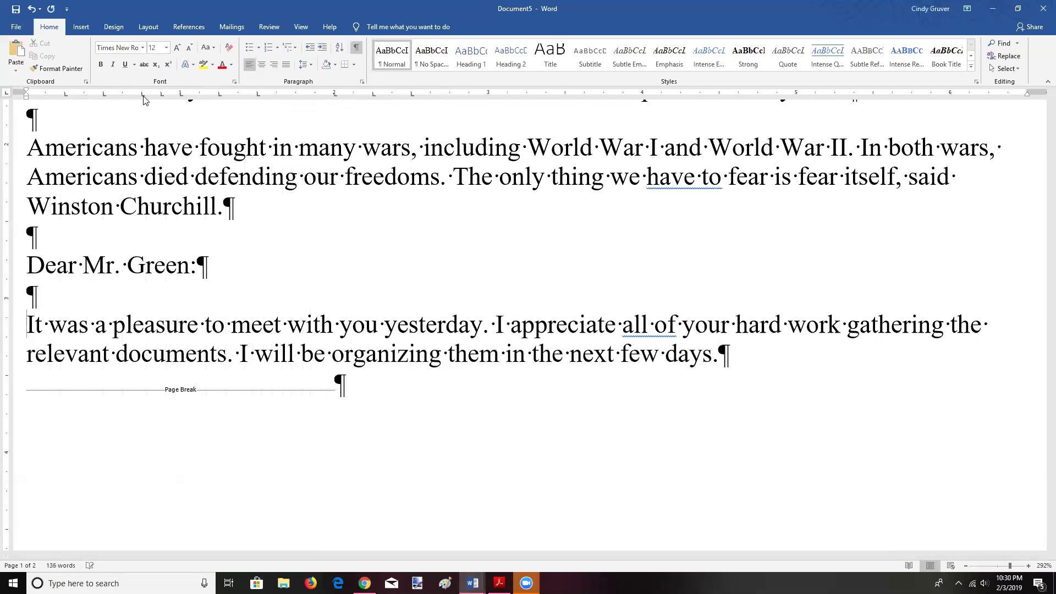
pyautogui.moveTo(177, 94); pyautogui.dragTo(299, 95)
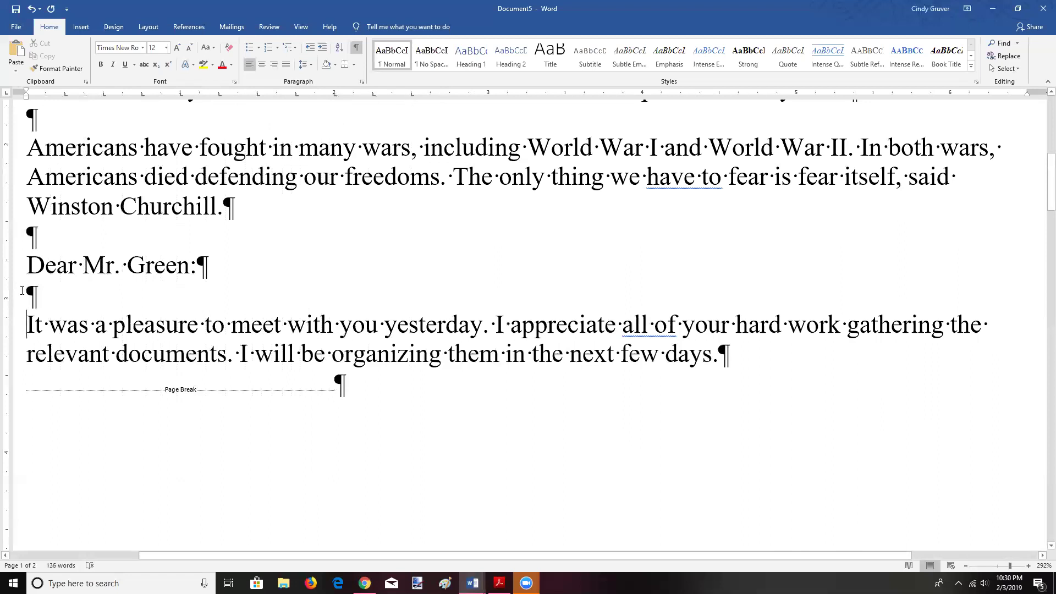
pyautogui.press('Tab')
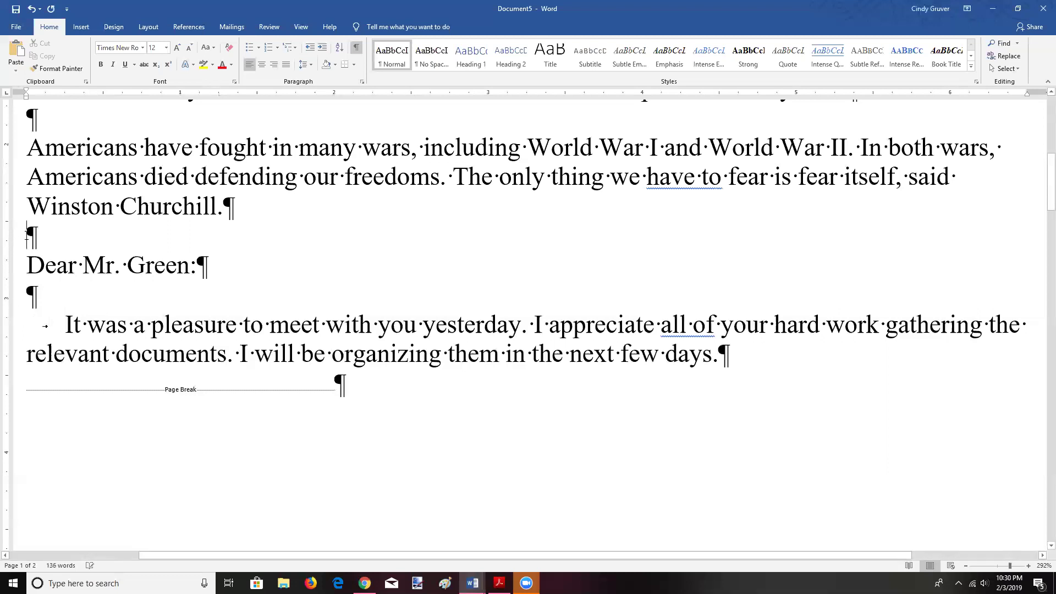
# Step: Insert two blank lines above the letter's salutation, and select the salutation text without its colon
pyautogui.press('Return')
pyautogui.press('Return')
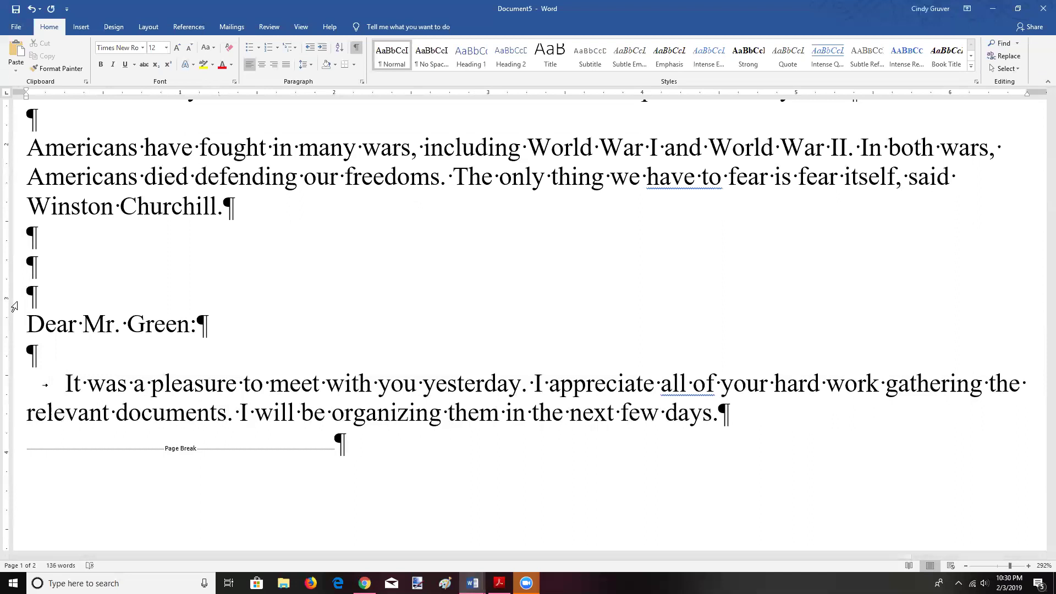
pyautogui.moveTo(27, 325); pyautogui.dragTo(175, 325)
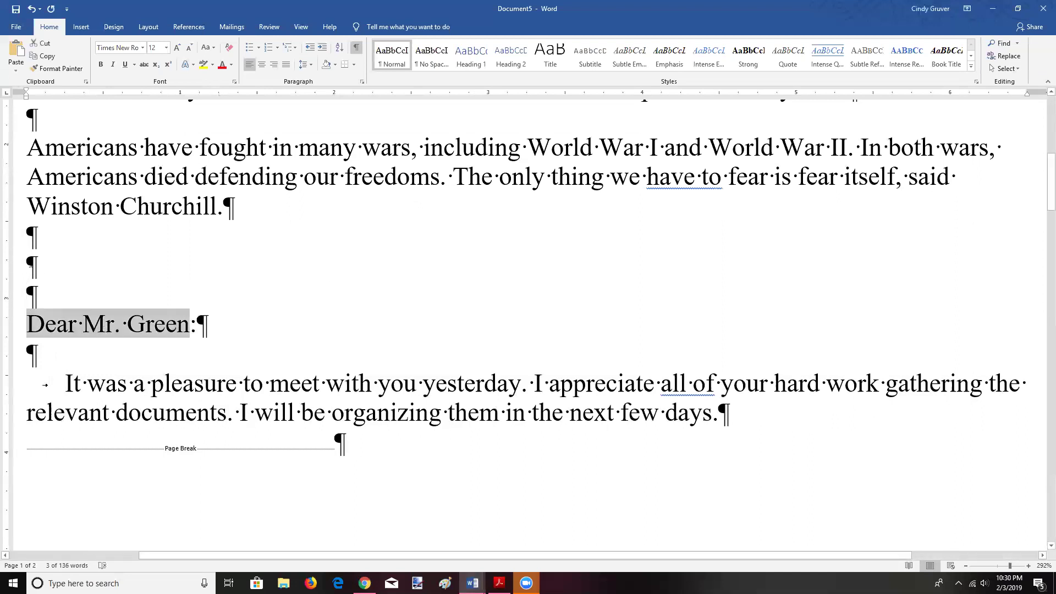
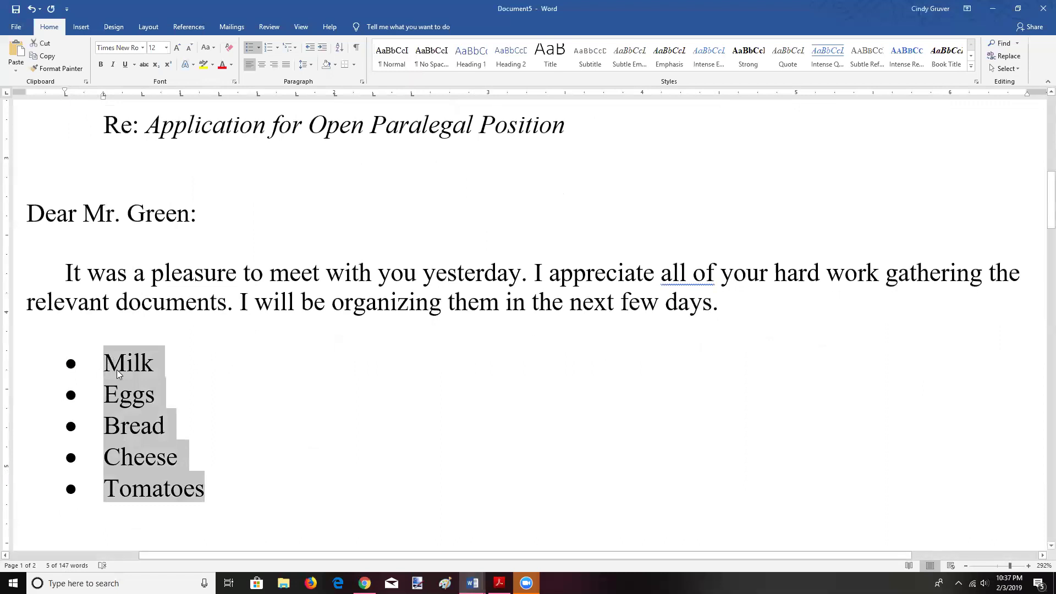
# Step: Examine how the first-line indent marker lines up with the list's bullets, using the Bread item
pyautogui.moveTo(65, 91)
pyautogui.mouseDown()
pyautogui.moveTo(81, 95)
pyautogui.moveTo(44, 103)
pyautogui.moveTo(64, 105)
pyautogui.mouseUp()
pyautogui.click(120, 395)
pyautogui.moveTo(95, 426); pyautogui.dragTo(184, 424)
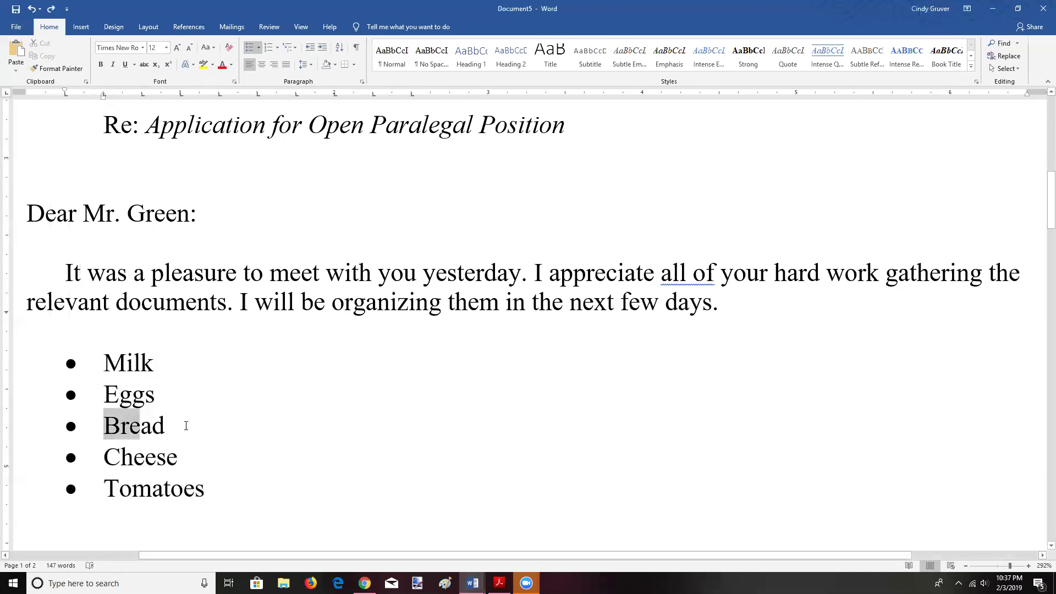
pyautogui.moveTo(66, 94)
pyautogui.mouseDown()
pyautogui.moveTo(84, 94)
pyautogui.moveTo(65, 93)
pyautogui.mouseUp()
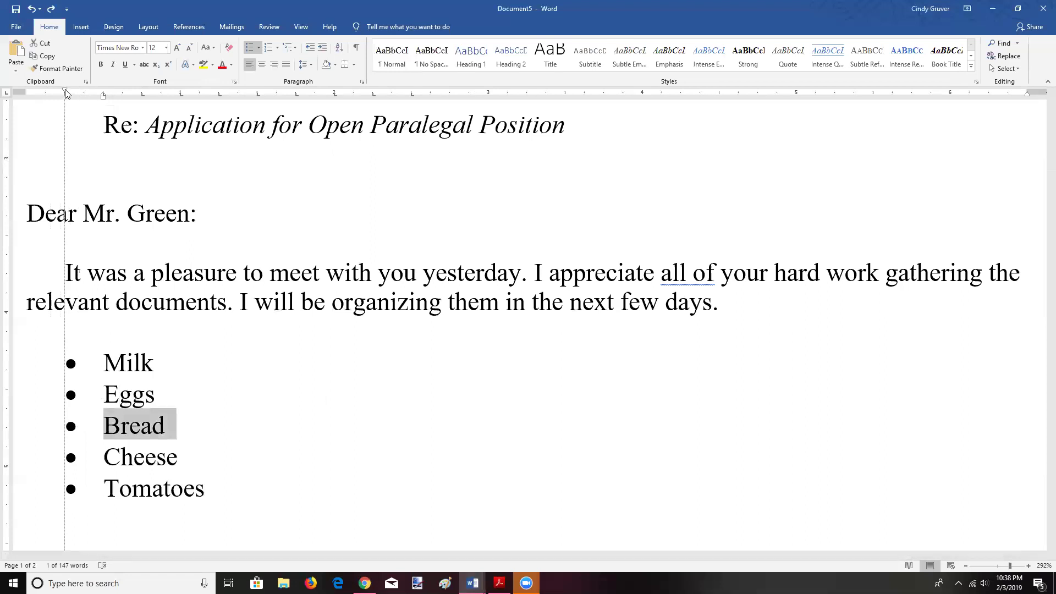
pyautogui.moveTo(65, 93); pyautogui.dragTo(65, 437)
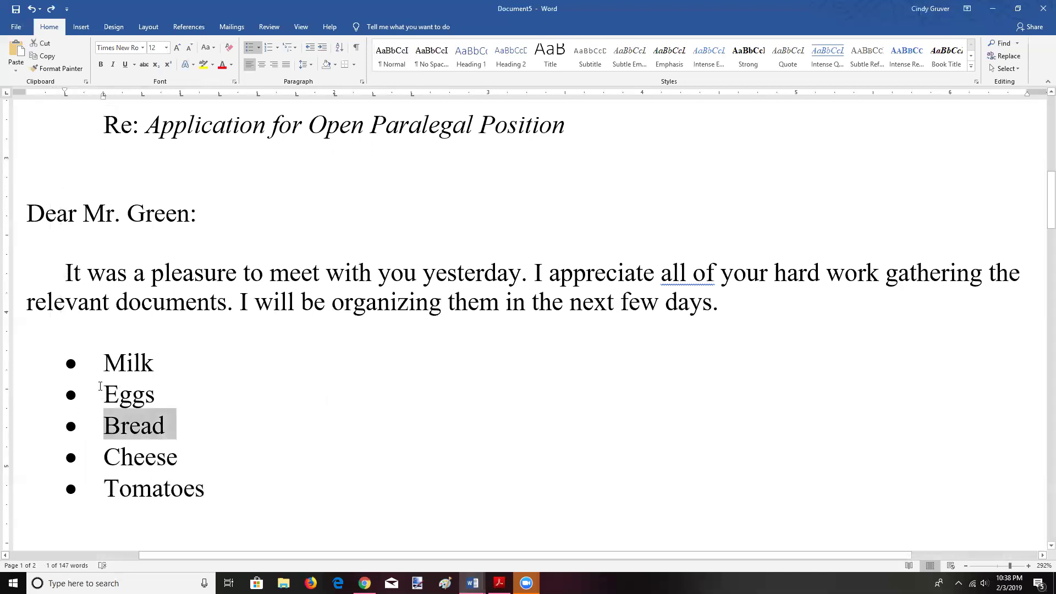
# Step: Move the hanging indent of the five-item bulleted list to about 0.43 inch, bringing the text closer to the bullets
pyautogui.click(100, 387)
pyautogui.moveTo(104, 344); pyautogui.dragTo(203, 496)
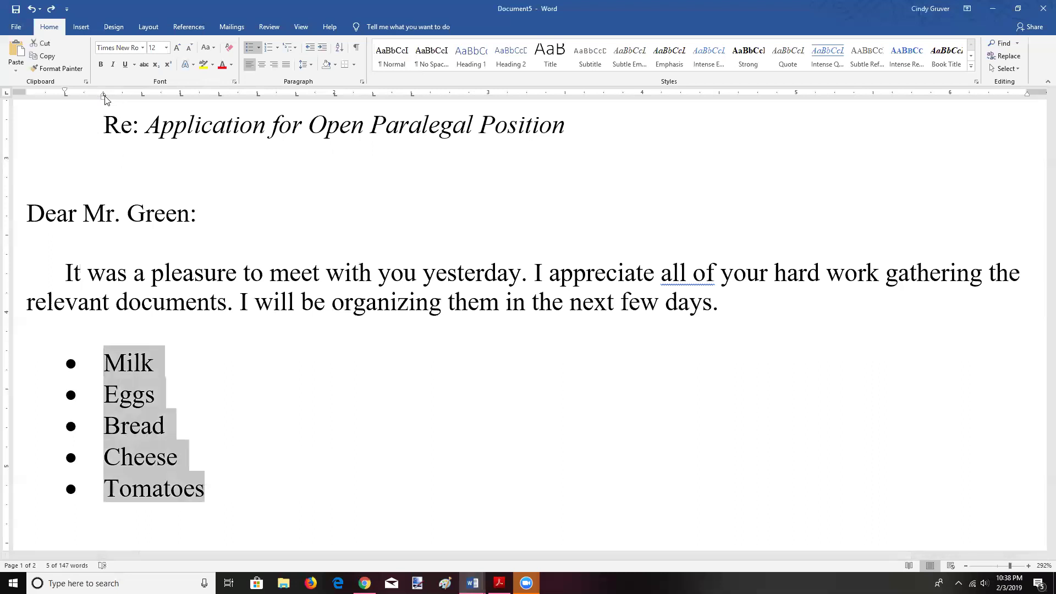
pyautogui.moveTo(102, 96)
pyautogui.mouseDown()
pyautogui.moveTo(94, 99)
pyautogui.moveTo(121, 100)
pyautogui.moveTo(87, 108)
pyautogui.moveTo(106, 110)
pyautogui.mouseUp()
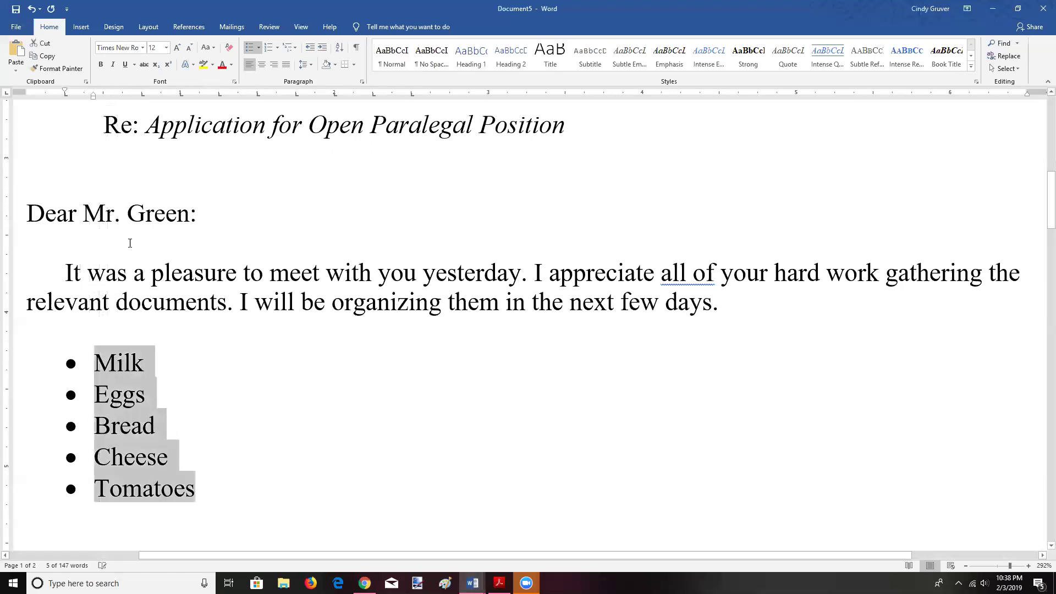
pyautogui.click(179, 400)
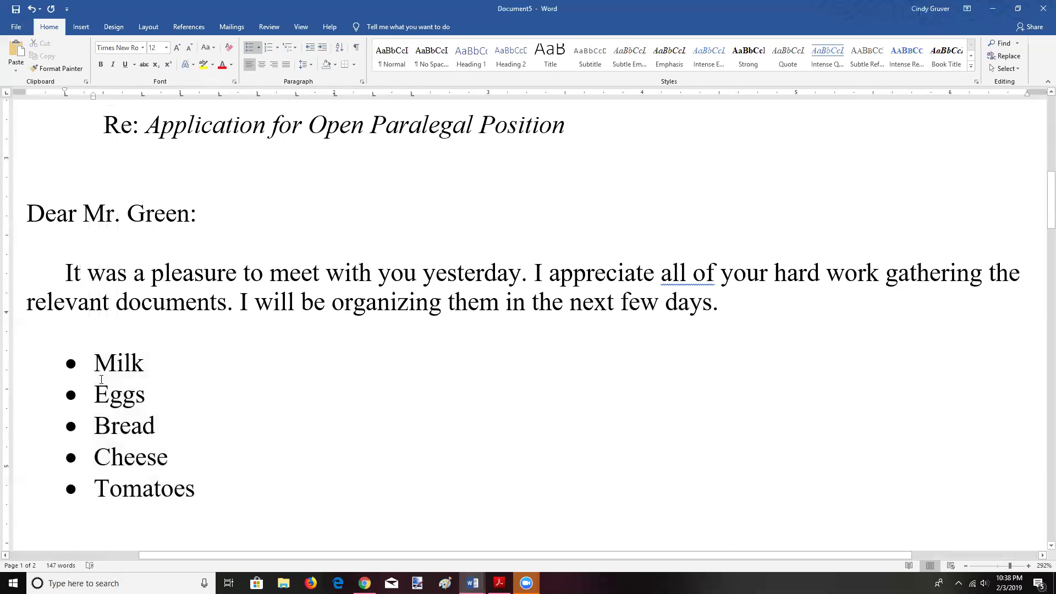
# Step: Convert the five-item bulleted list from Milk to Tomatoes into a 1. 2. 3. numbered list, and preview the other number formats without applying one
pyautogui.moveTo(95, 354); pyautogui.dragTo(195, 492)
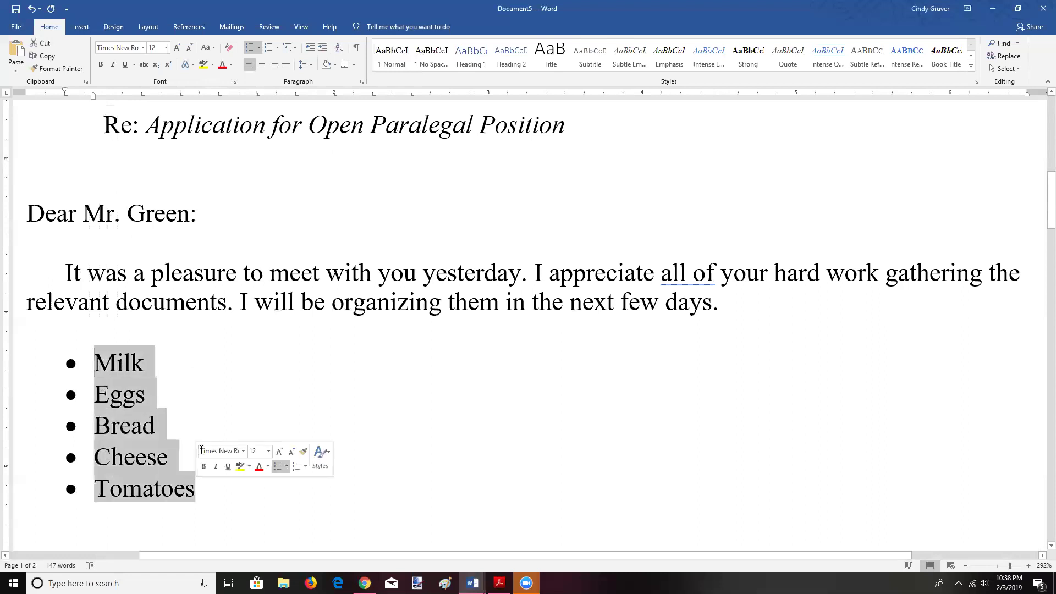
pyautogui.click(270, 49)
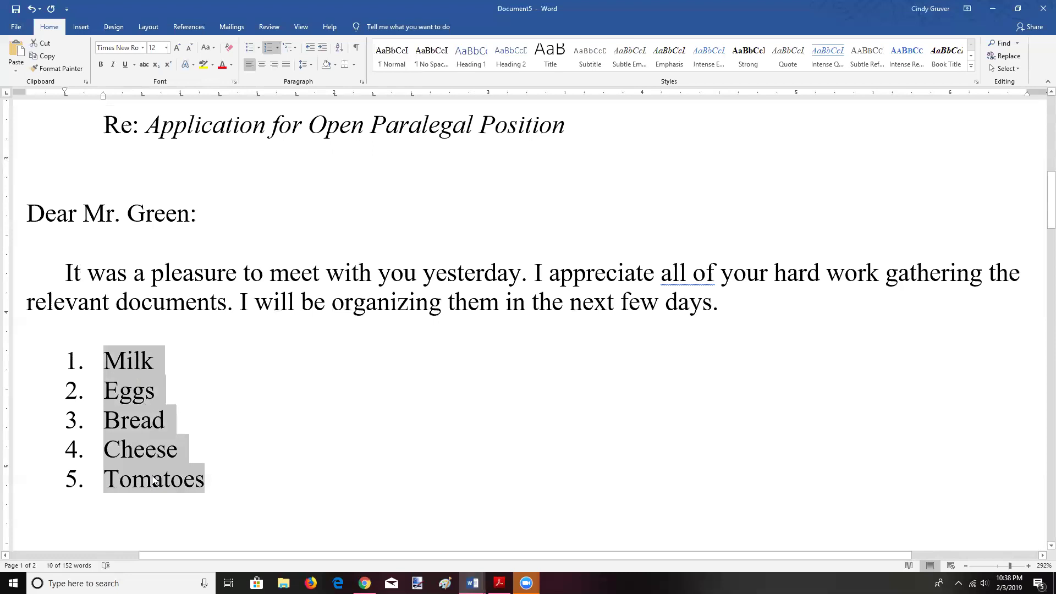
pyautogui.click(277, 51)
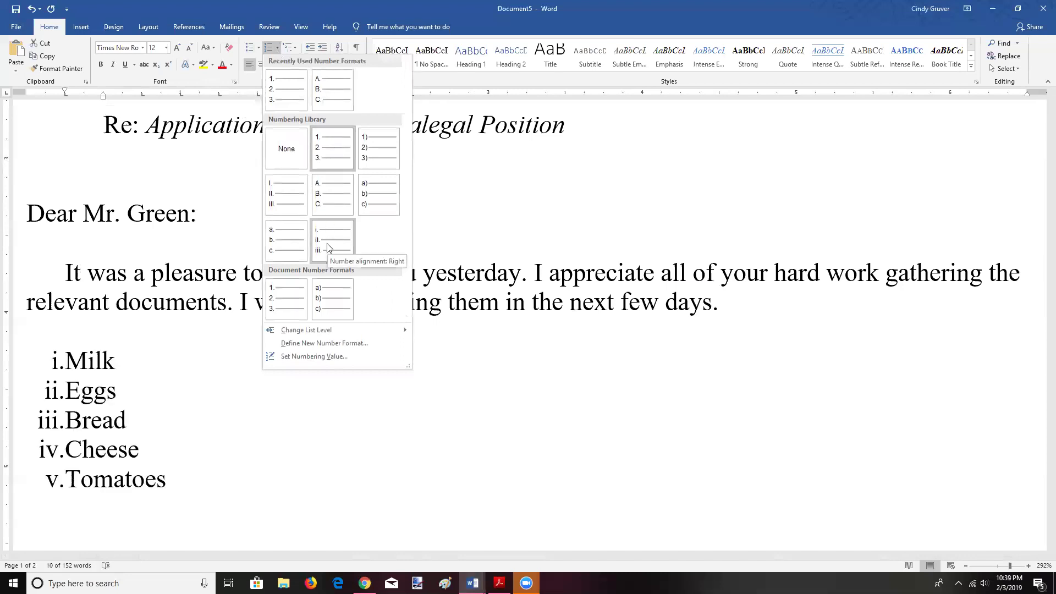
pyautogui.click(314, 476)
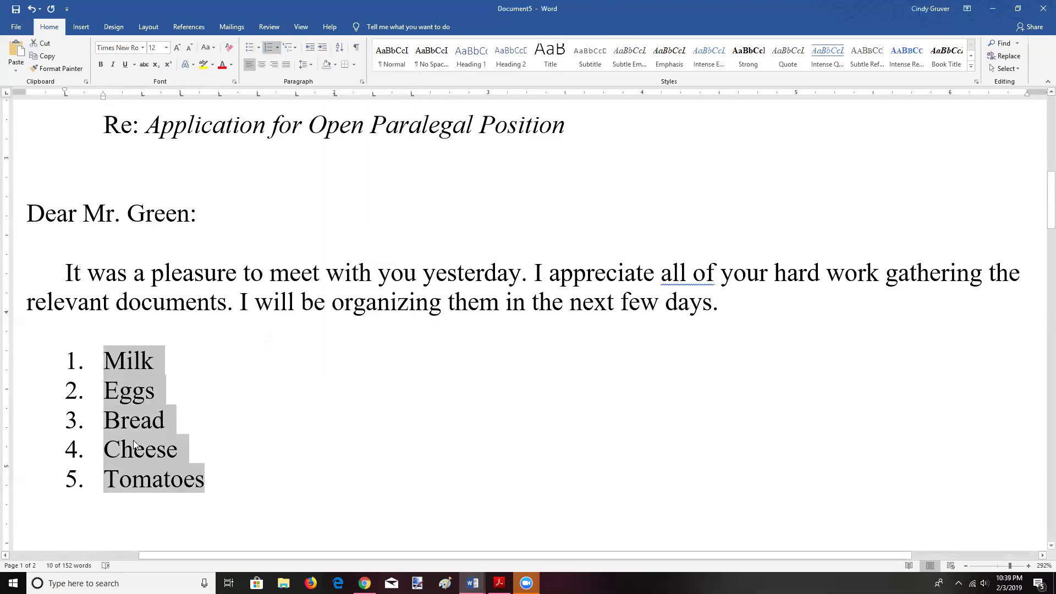
pyautogui.click(114, 360)
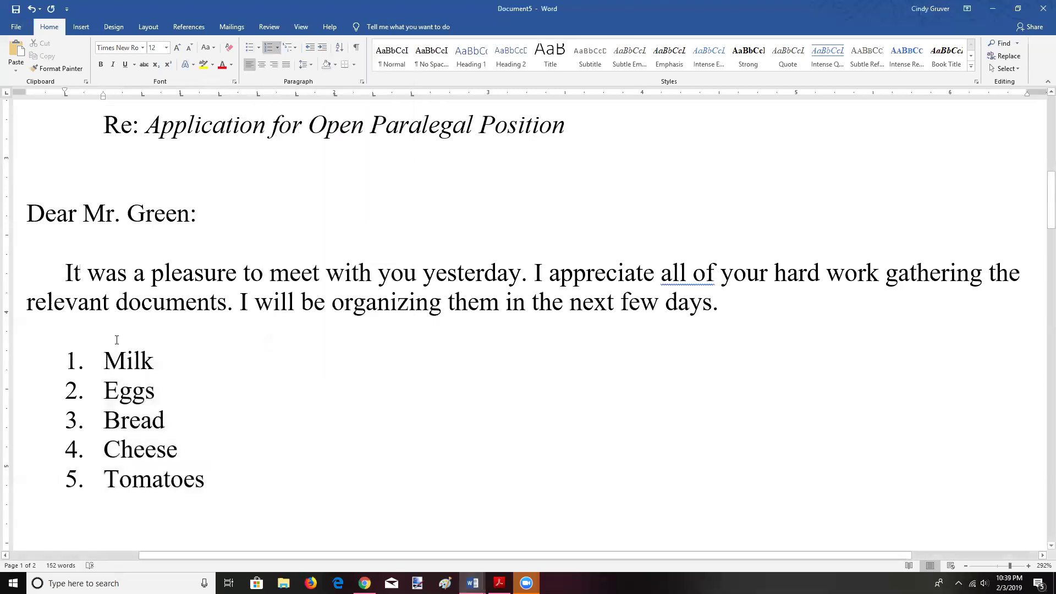
# Step: Add "Dairy" as a new first item of the numbered list, above Milk
pyautogui.press('Return')
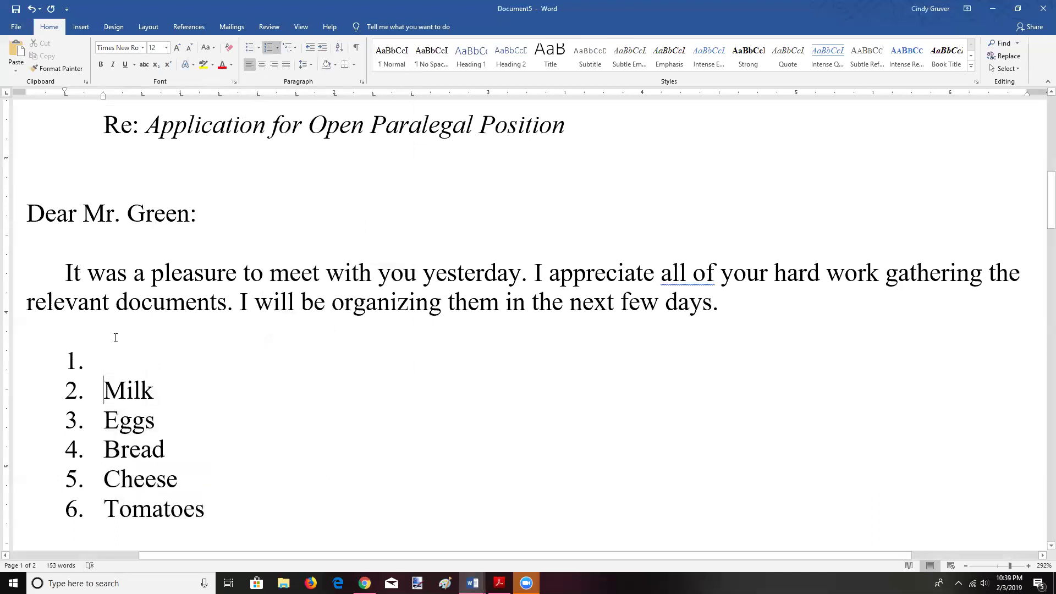
pyautogui.click(109, 353)
pyautogui.write('da')
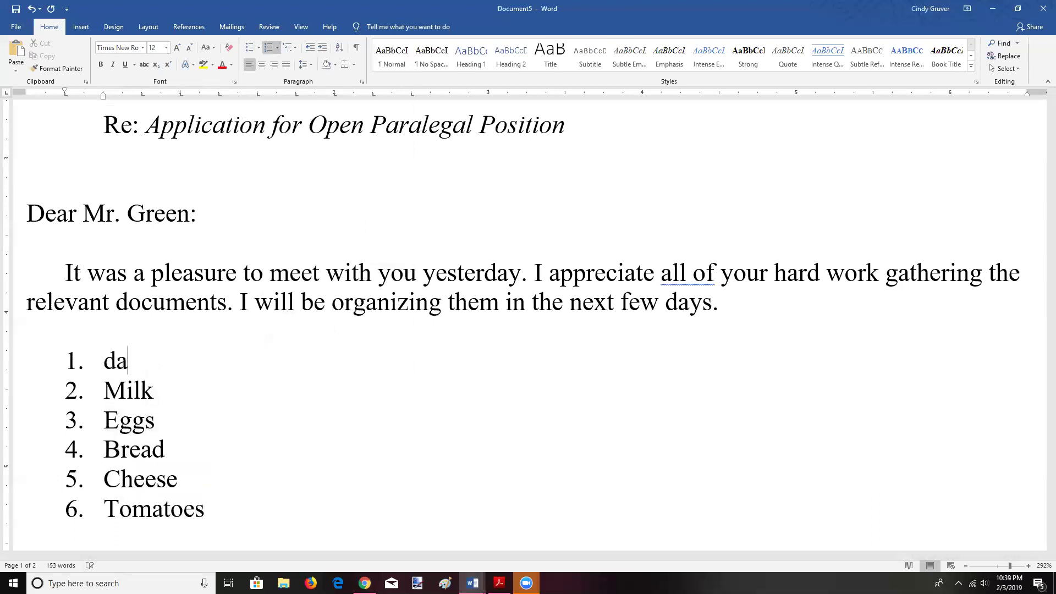
pyautogui.write('iry')
pyautogui.press('BackSpace')
pyautogui.press('BackSpace')
pyautogui.press('BackSpace')
pyautogui.press('BackSpace')
pyautogui.press('BackSpace')
pyautogui.write('dau')
pyautogui.press('BackSpace')
pyautogui.press('BackSpace')
pyautogui.press('BackSpace')
pyautogui.write('dairy')
pyautogui.press('BackSpace')
pyautogui.write('Dairy')
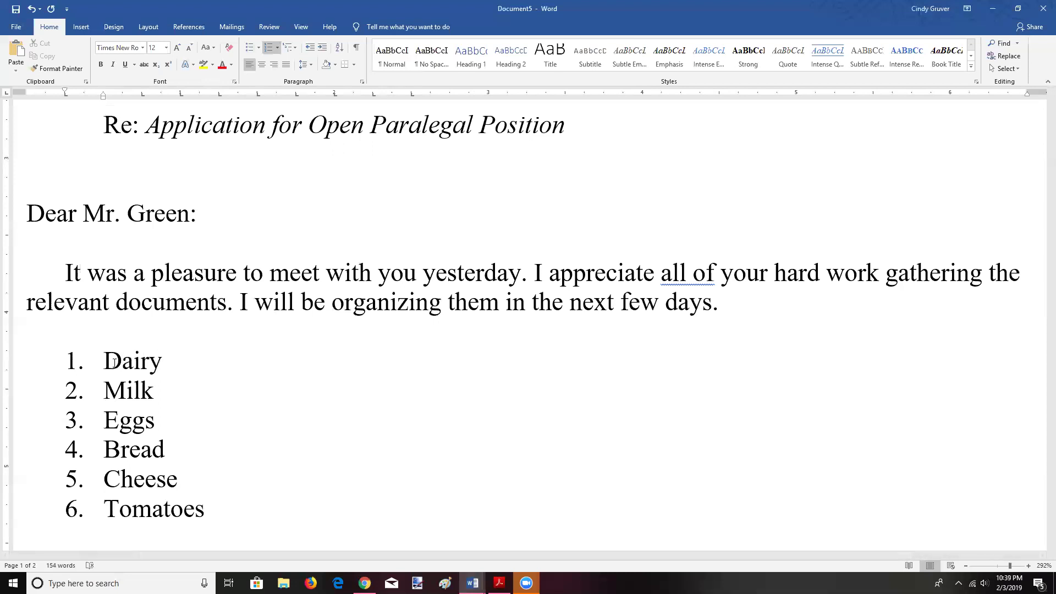
# Step: Move the Bread item from above Cheese to its own line directly below Cheese in the numbered list
pyautogui.moveTo(103, 449); pyautogui.dragTo(176, 449)
pyautogui.rightClick(131, 450)
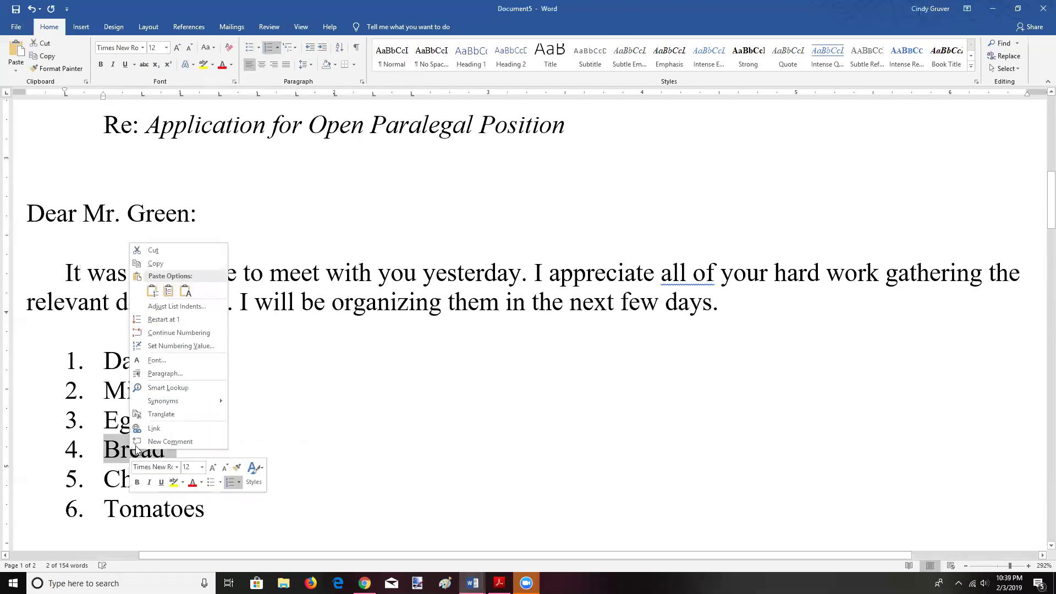
pyautogui.click(154, 251)
pyautogui.click(183, 448)
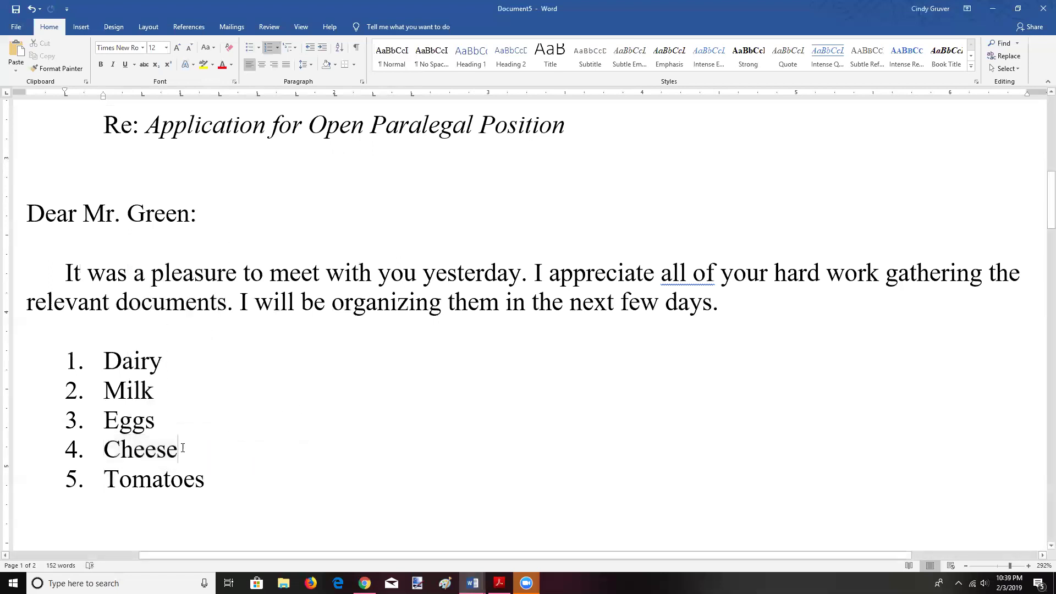
pyautogui.press('Return')
pyautogui.rightClick(117, 479)
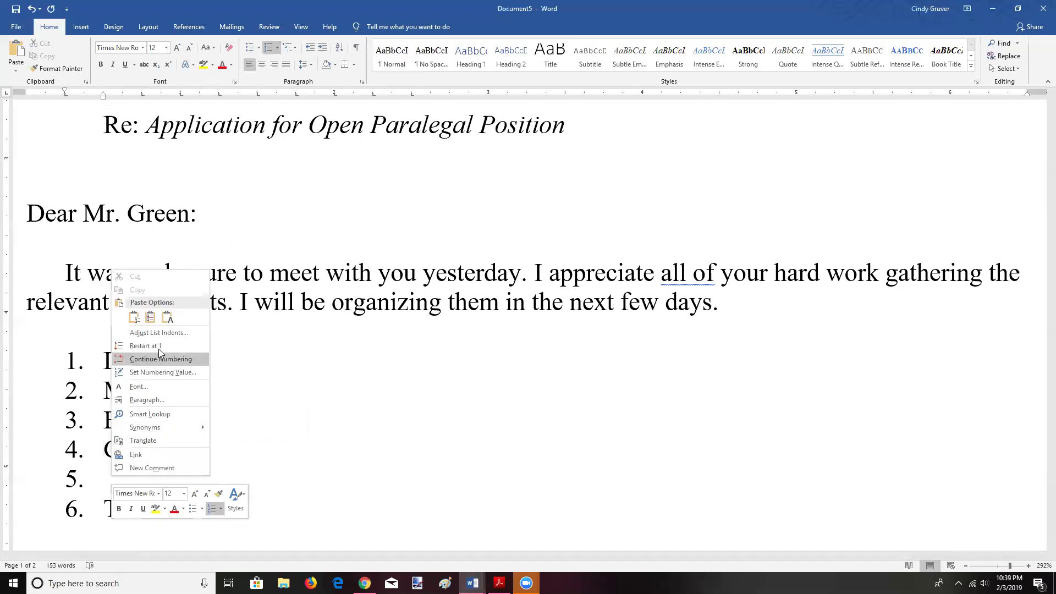
pyautogui.click(134, 317)
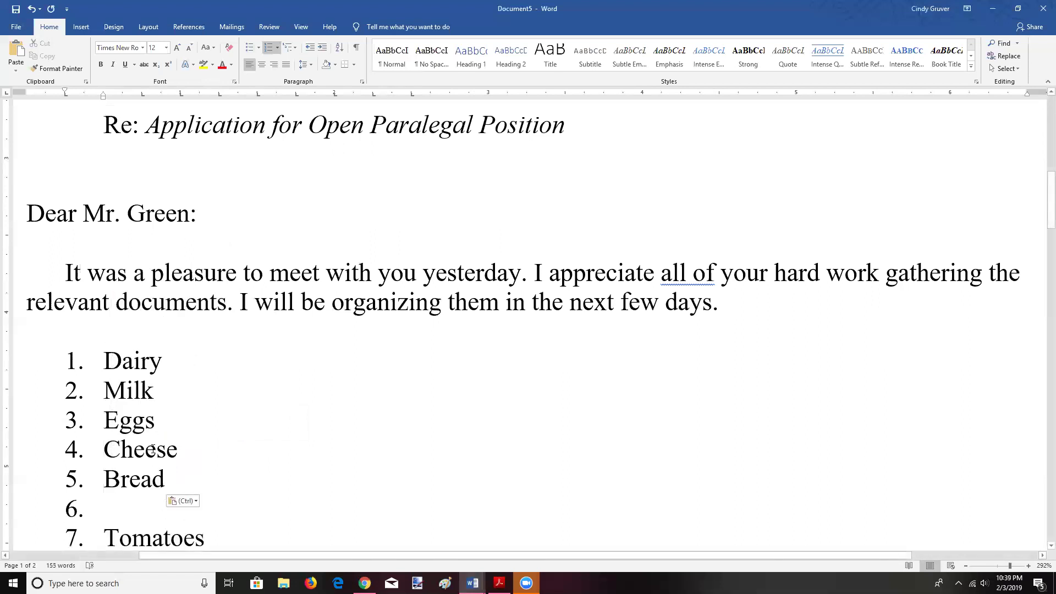
# Step: Add "Produce" as a list item above Tomatoes and "Lettuce" as a list item below it
pyautogui.write('Produce')
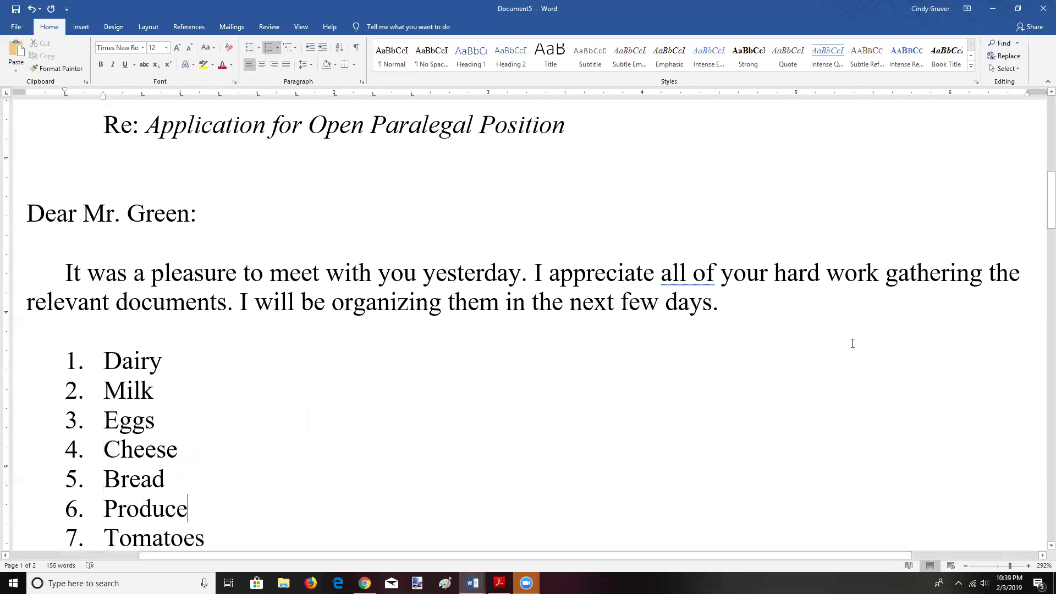
pyautogui.moveTo(1050, 200); pyautogui.dragTo(1050, 222)
pyautogui.click(219, 377)
pyautogui.press('Return')
pyautogui.write('Le')
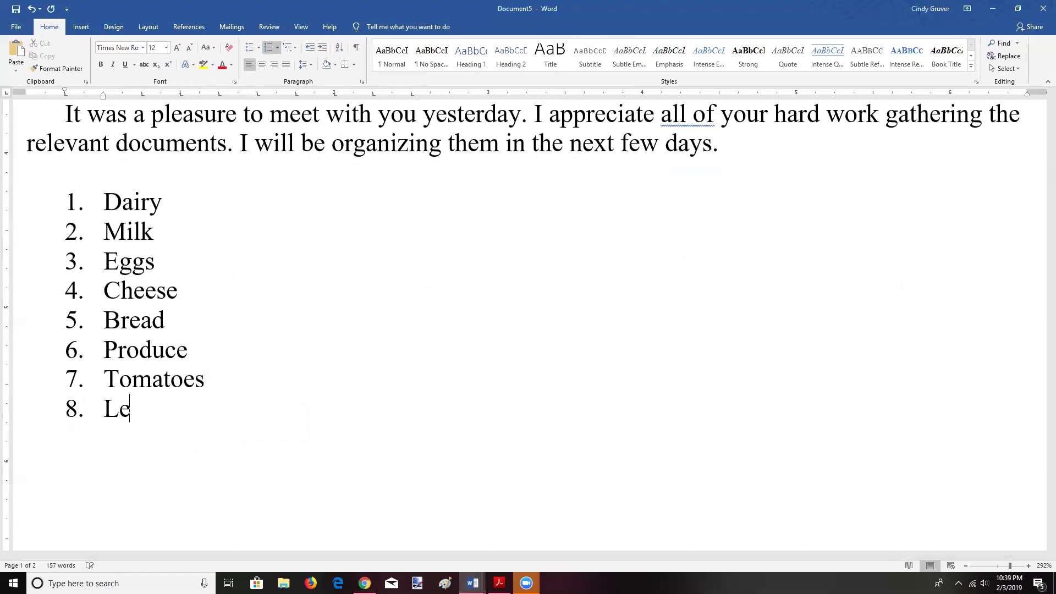
pyautogui.write('ttuce')
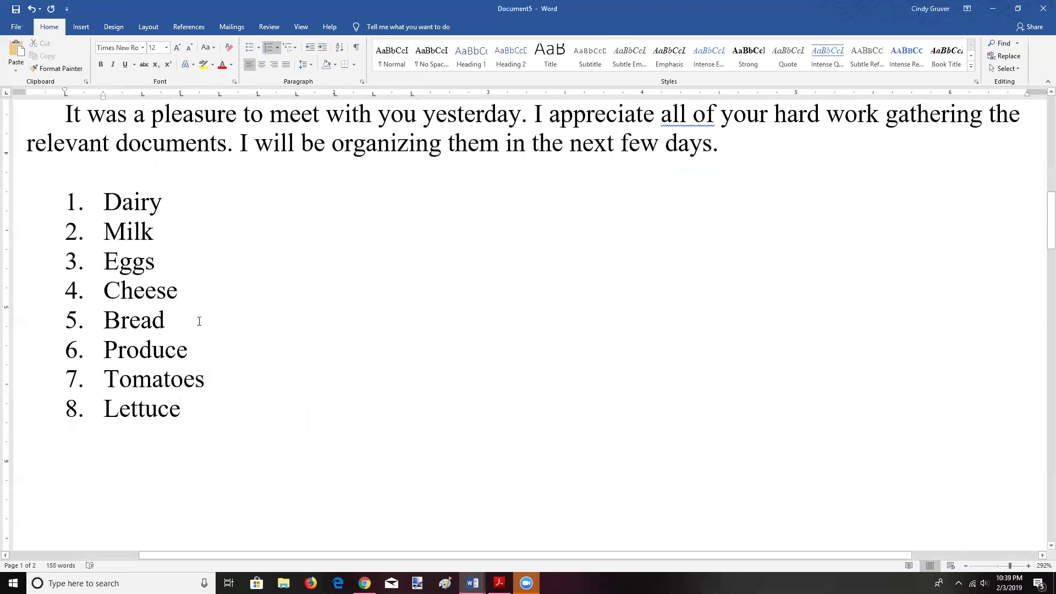
# Step: Insert the items "Bakery" and "Donuts" between Cheese and Bread in the numbered list
pyautogui.click(185, 293)
pyautogui.press('Return')
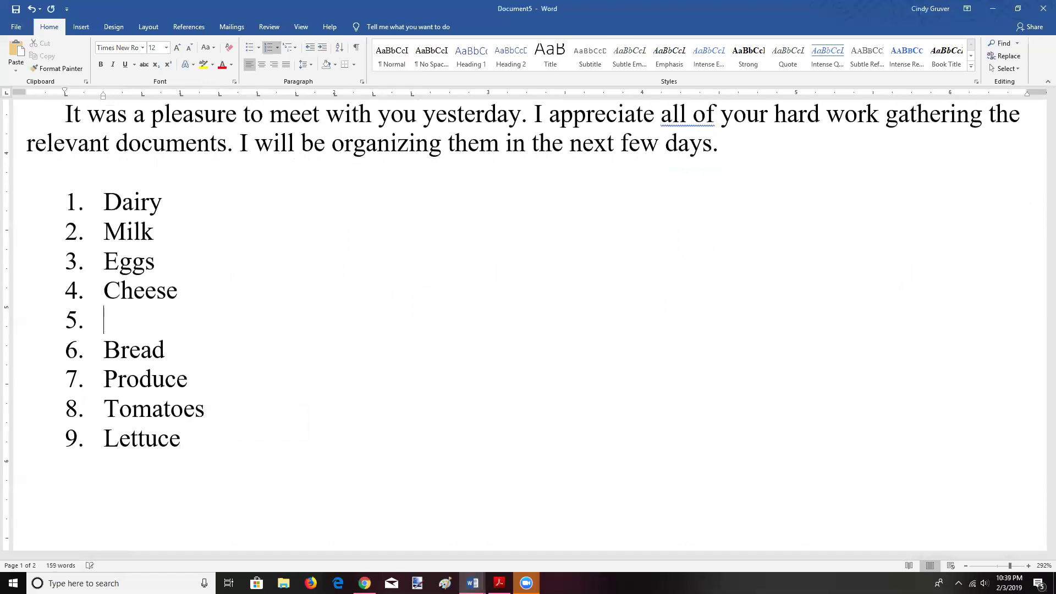
pyautogui.write('Bakery')
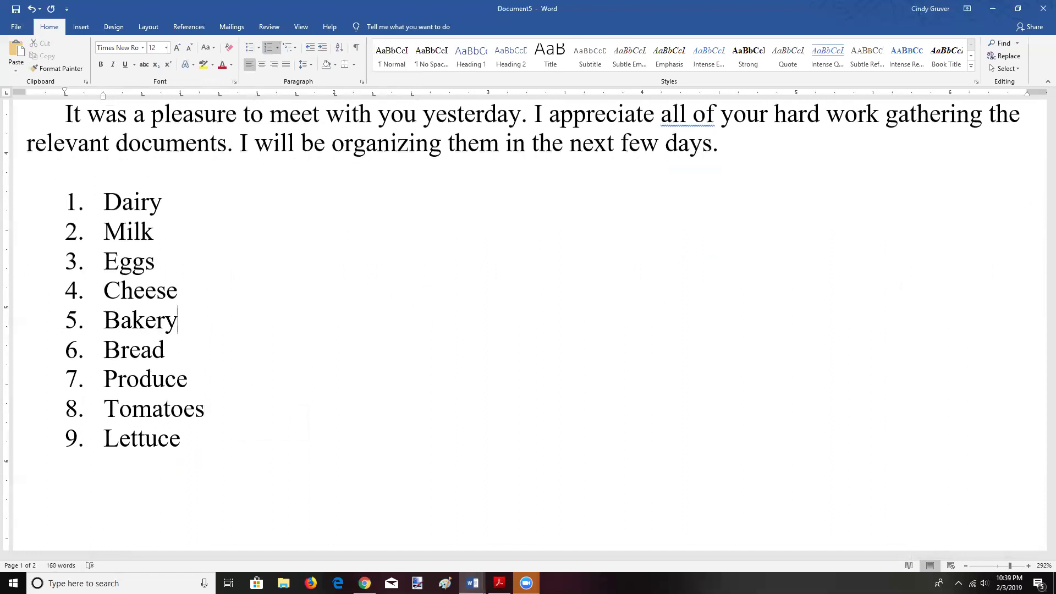
pyautogui.press('Return')
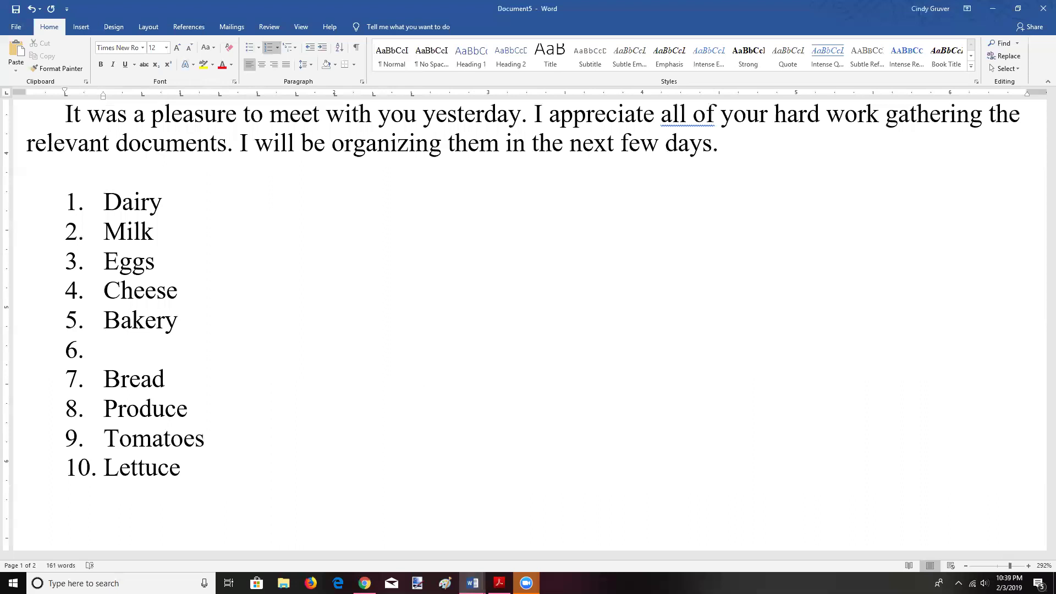
pyautogui.write('Donuts')
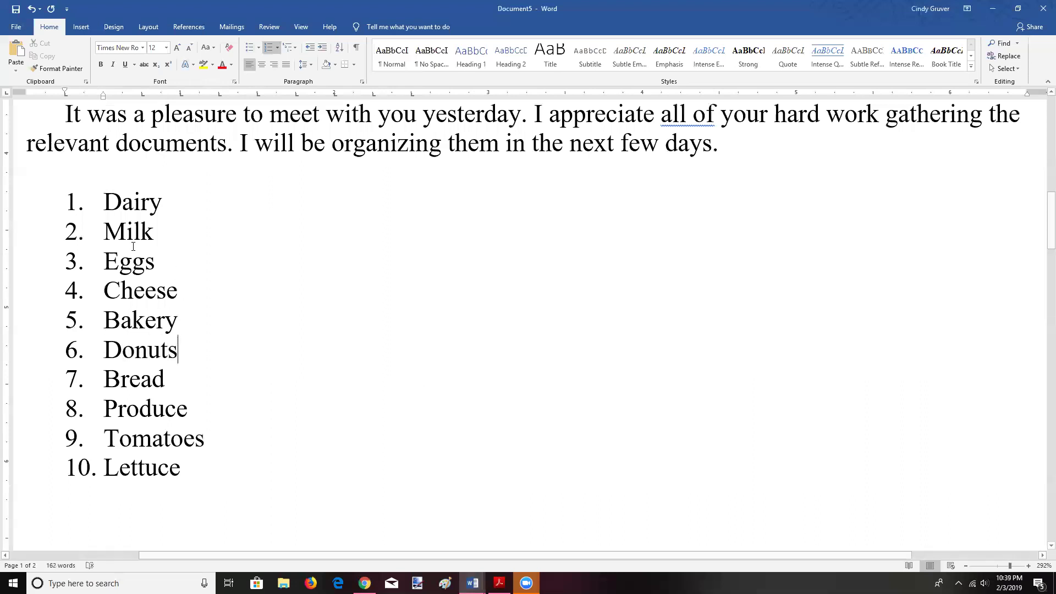
# Step: Convert the whole list from Dairy to Lettuce into round bullets, and demote Milk, Eggs and Cheese to second-level items under Dairy
pyautogui.moveTo(101, 187); pyautogui.dragTo(191, 468)
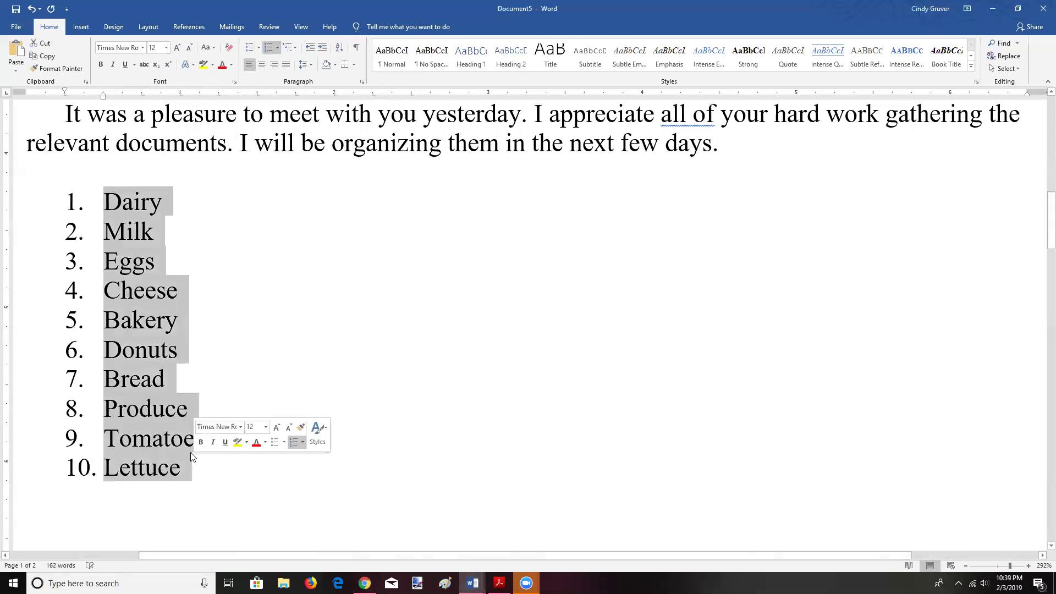
pyautogui.click(250, 48)
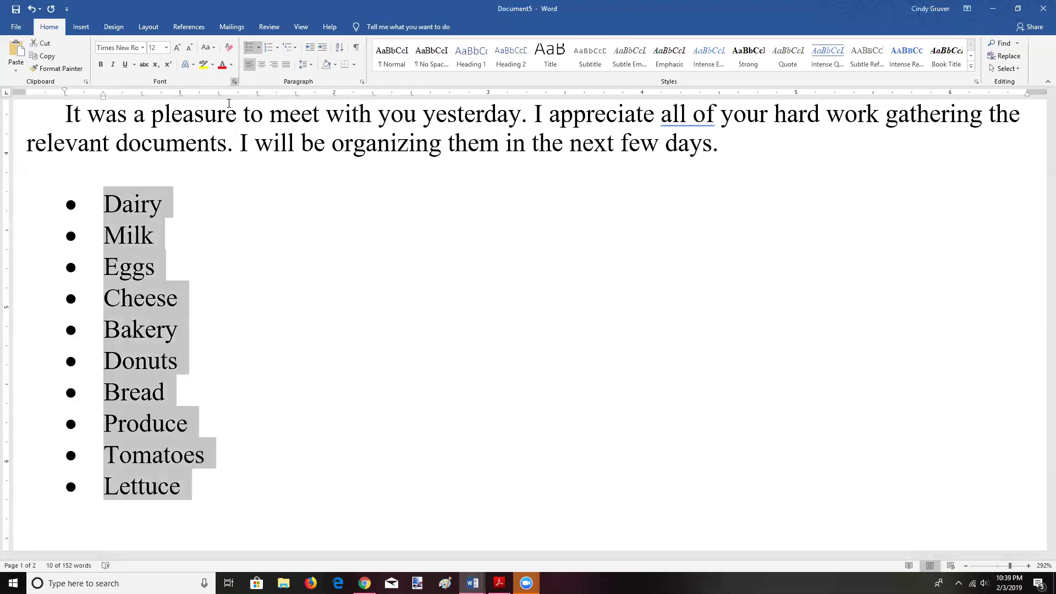
pyautogui.click(147, 237)
pyautogui.moveTo(105, 236); pyautogui.dragTo(168, 294)
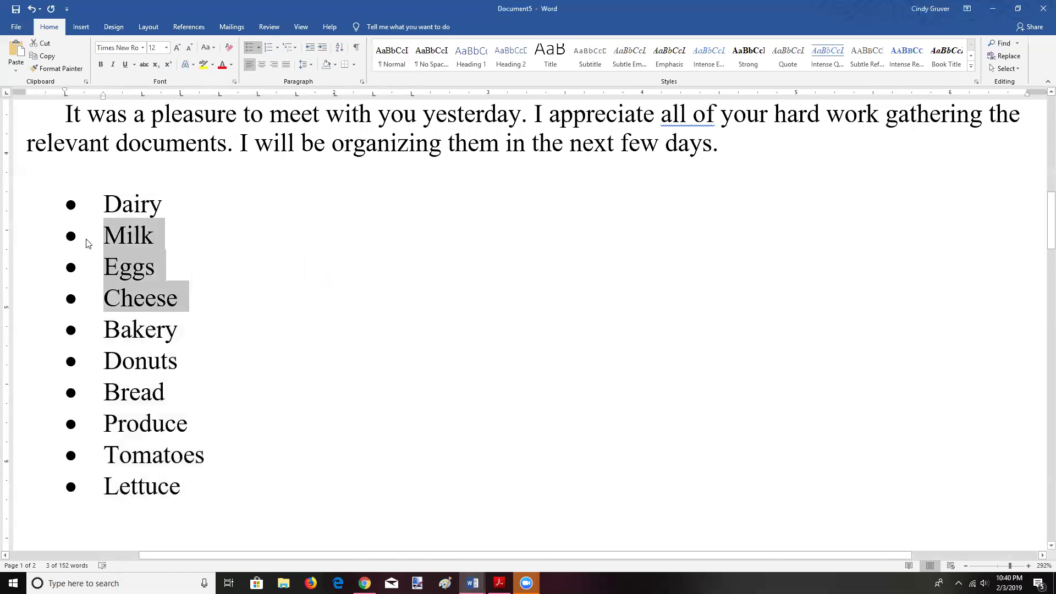
pyautogui.press('Tab')
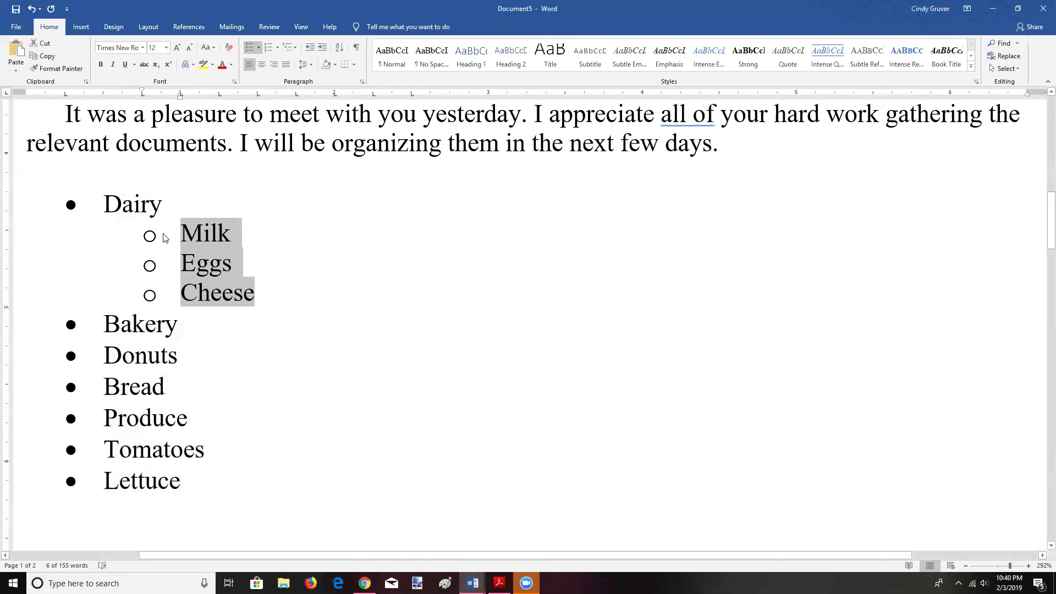
pyautogui.click(259, 49)
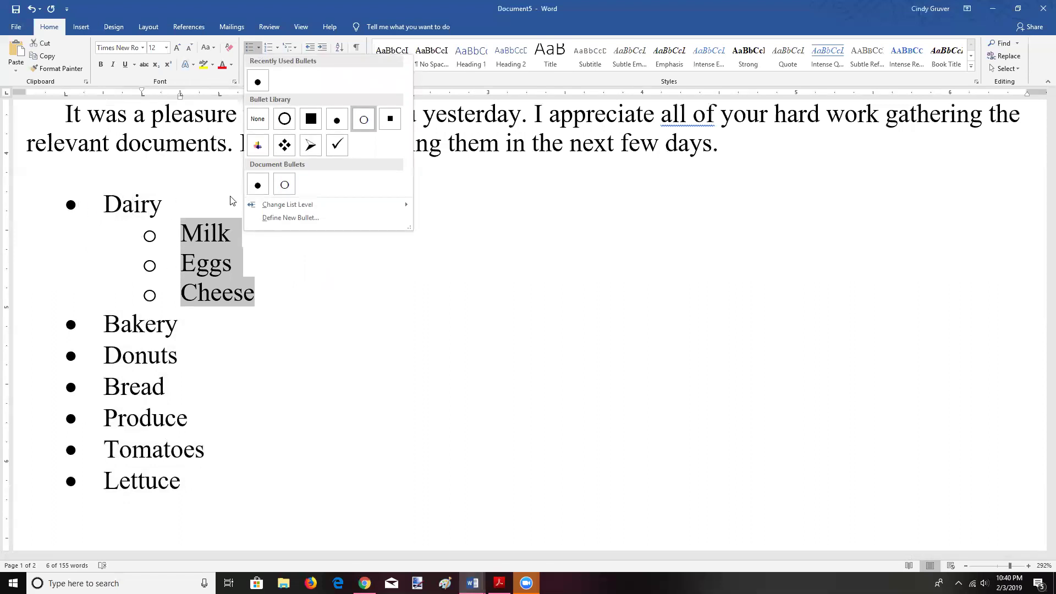
pyautogui.click(156, 353)
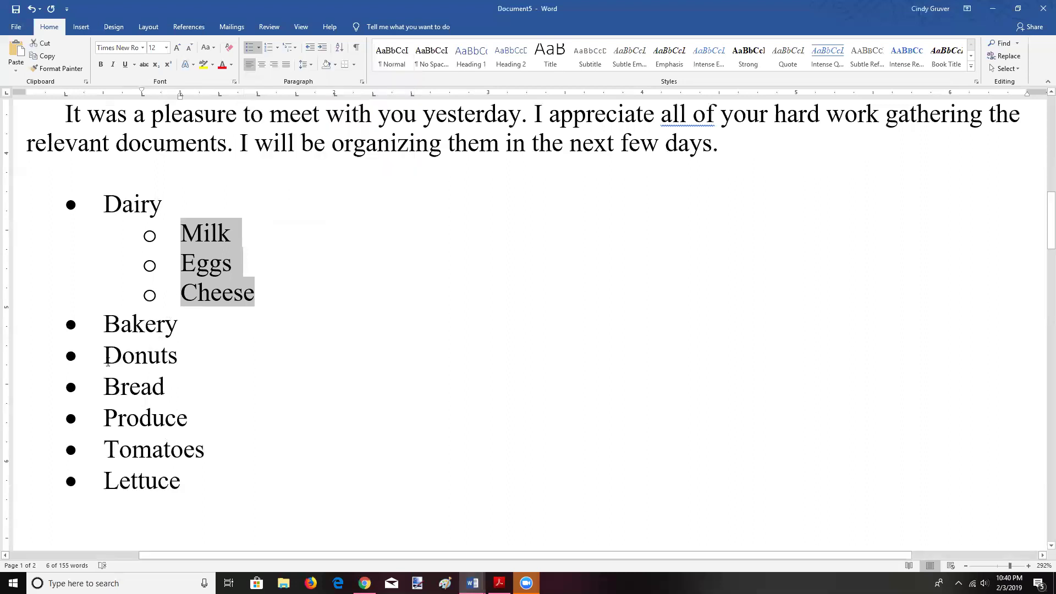
# Step: Demote Donuts and Bread to second-level bullets under Bakery, and Tomatoes and Lettuce under Produce
pyautogui.moveTo(107, 362); pyautogui.dragTo(167, 391)
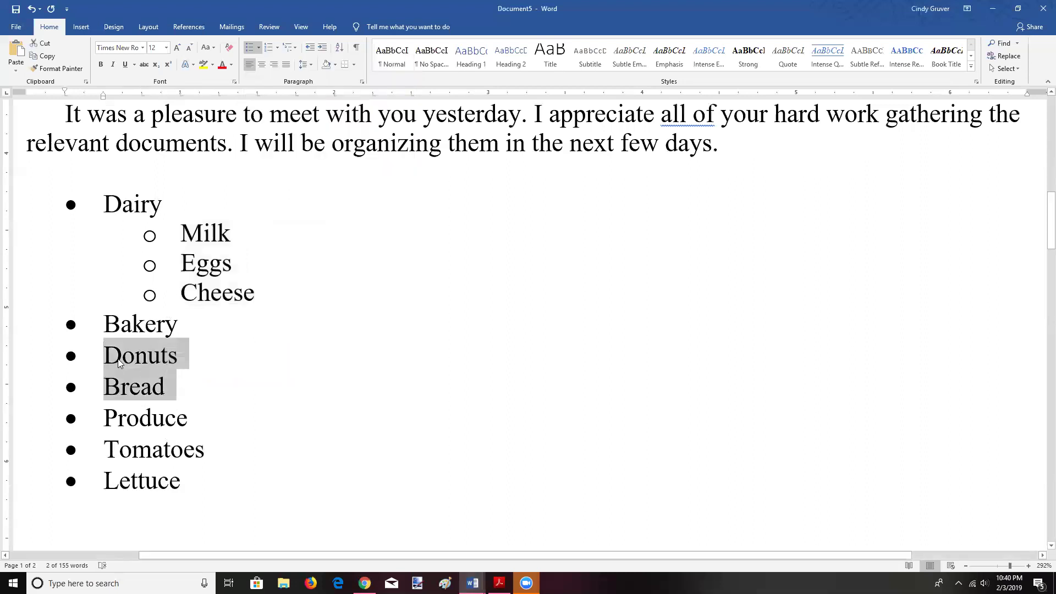
pyautogui.press('Tab')
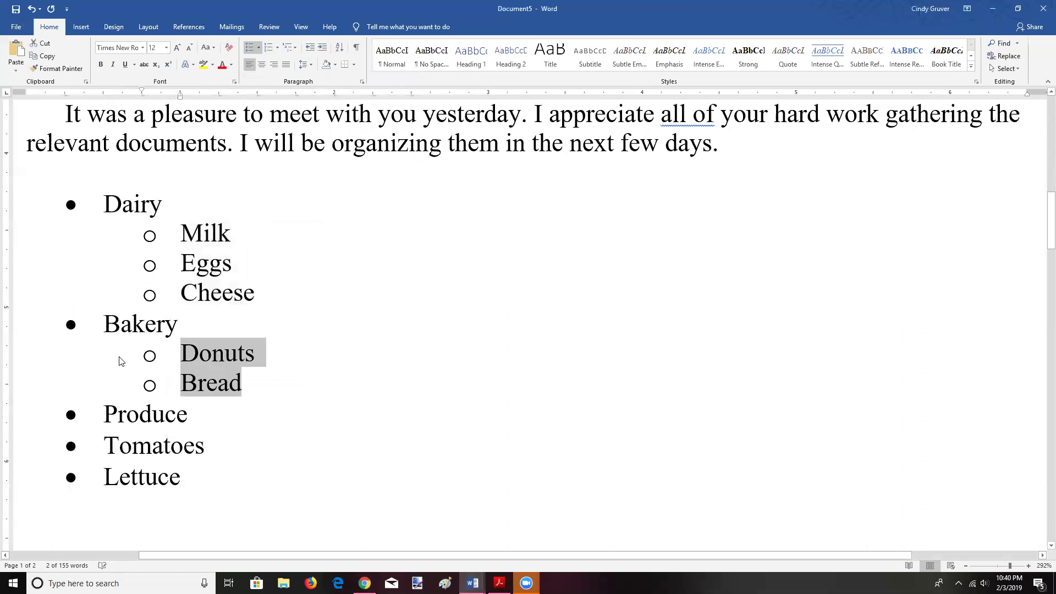
pyautogui.moveTo(105, 444); pyautogui.dragTo(186, 477)
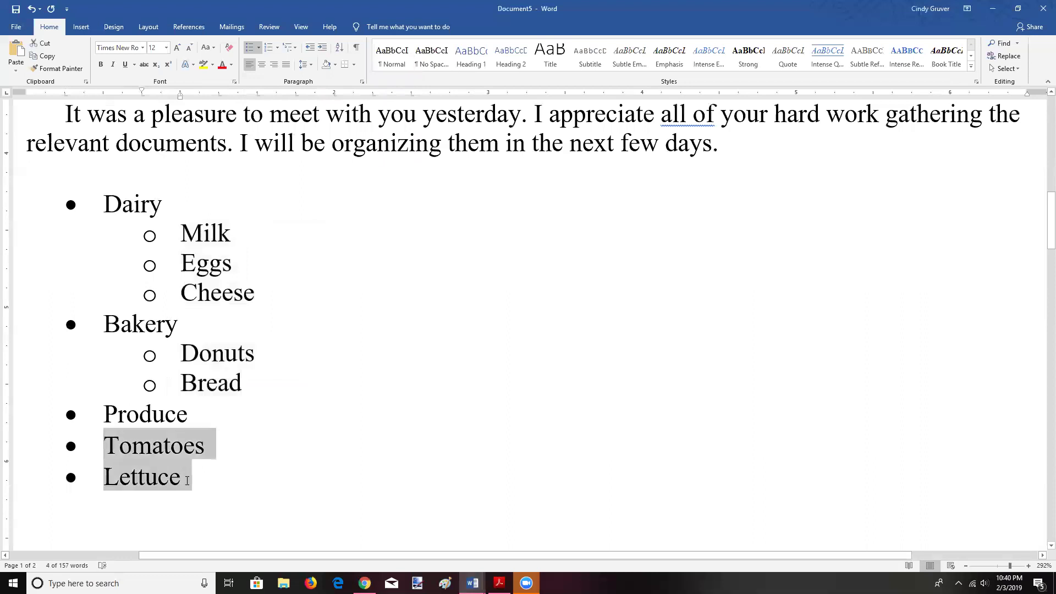
pyautogui.press('Tab')
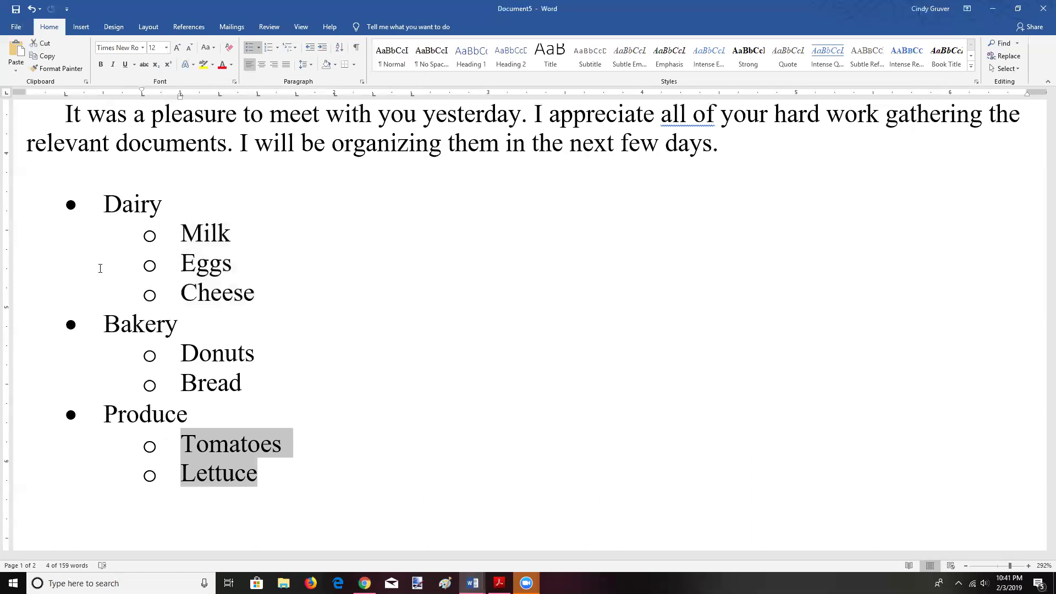
# Step: Insert a page break directly before the line "Tab to the Approximate Center"
pyautogui.moveTo(1042, 237); pyautogui.dragTo(1042, 162)
pyautogui.click(850, 340)
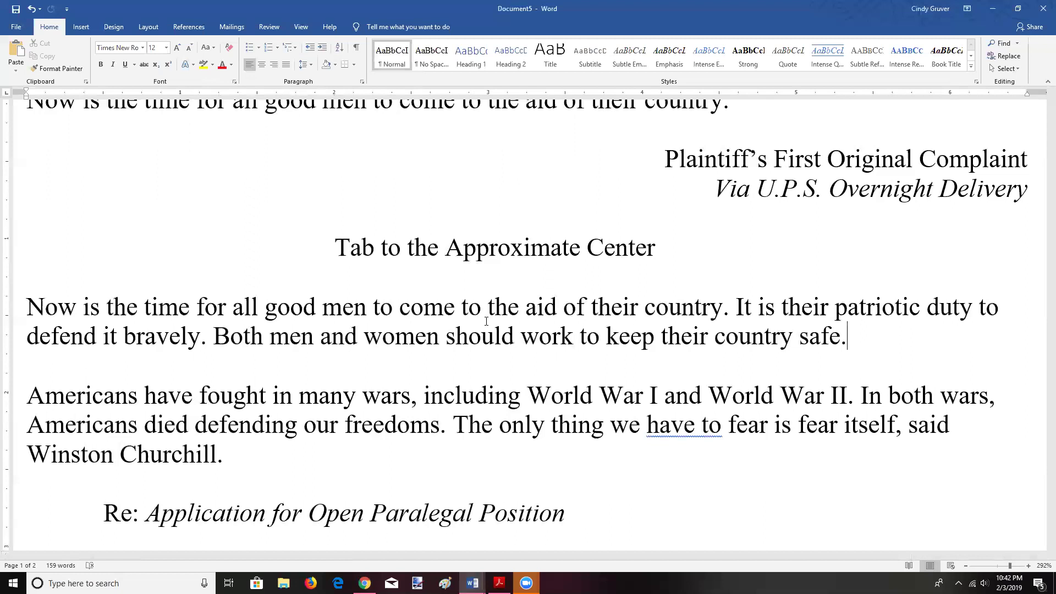
pyautogui.click(334, 248)
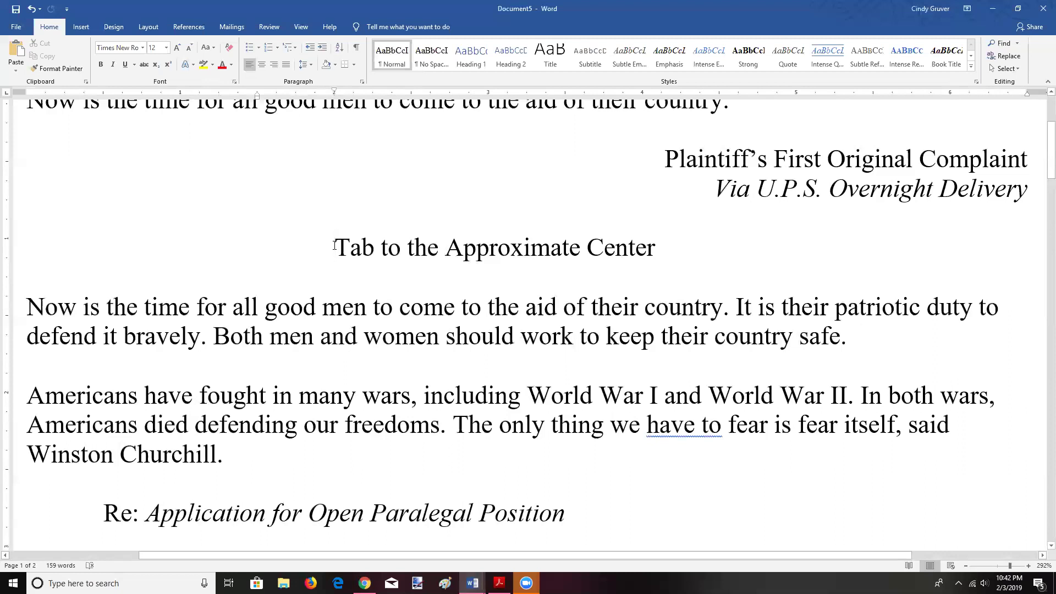
pyautogui.hotkey('ctrl', 'Return')
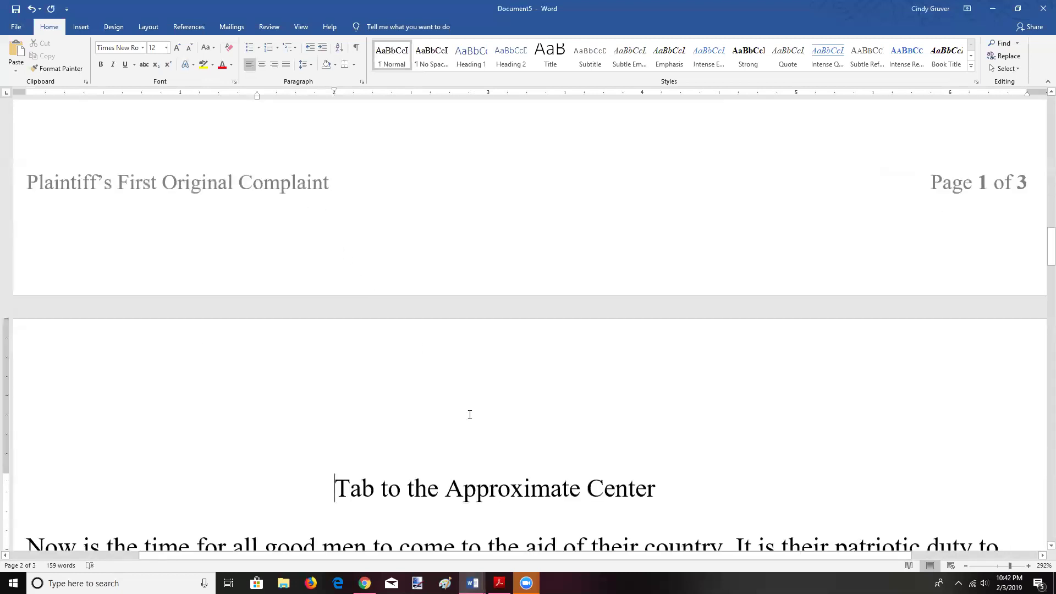
# Step: Switch to Adobe Acrobat Reader to view the Keyboard Picture.pdf, and return to Document5 in Word
pyautogui.hotkey('alt', 'Tab')
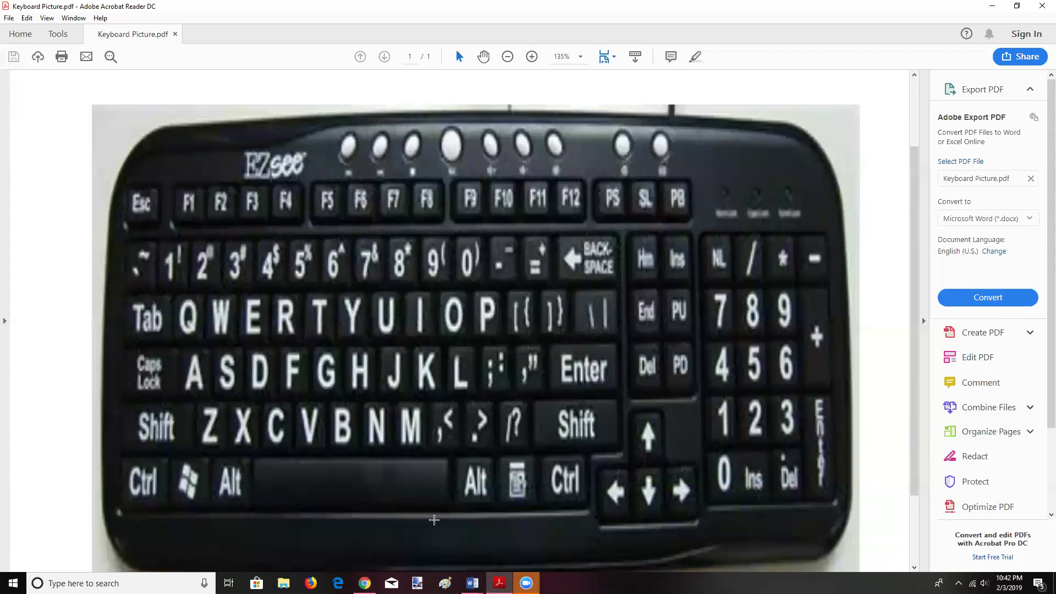
pyautogui.click(365, 583)
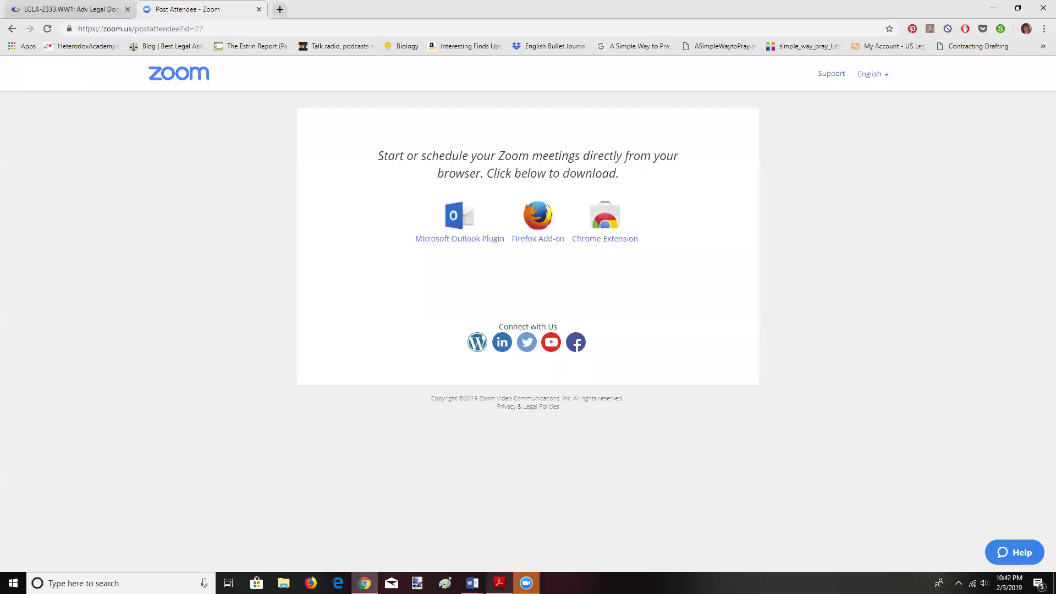
pyautogui.moveTo(472, 583)
pyautogui.click(512, 552)
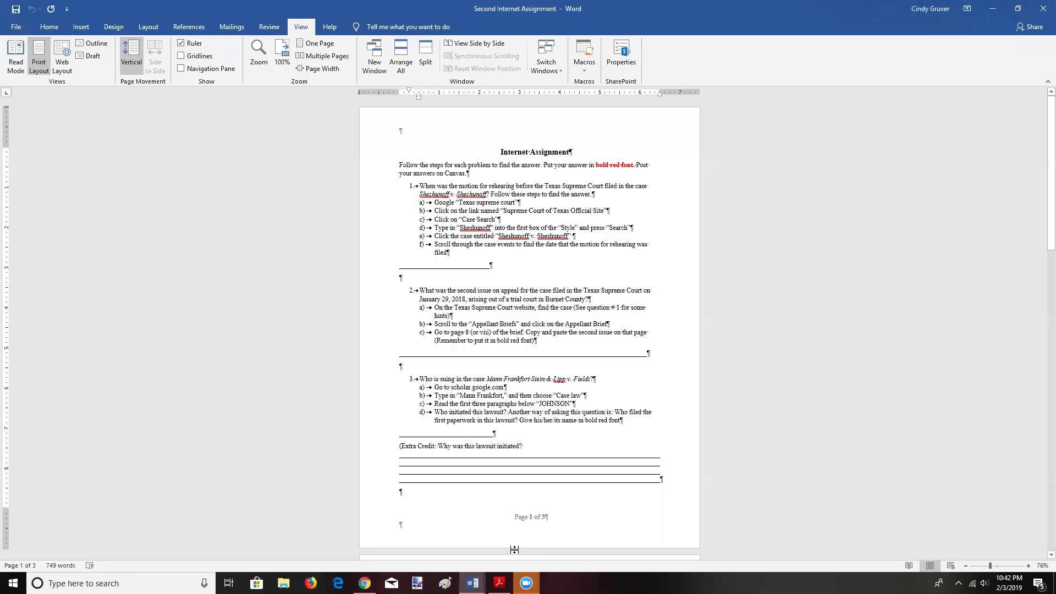
pyautogui.click(422, 559)
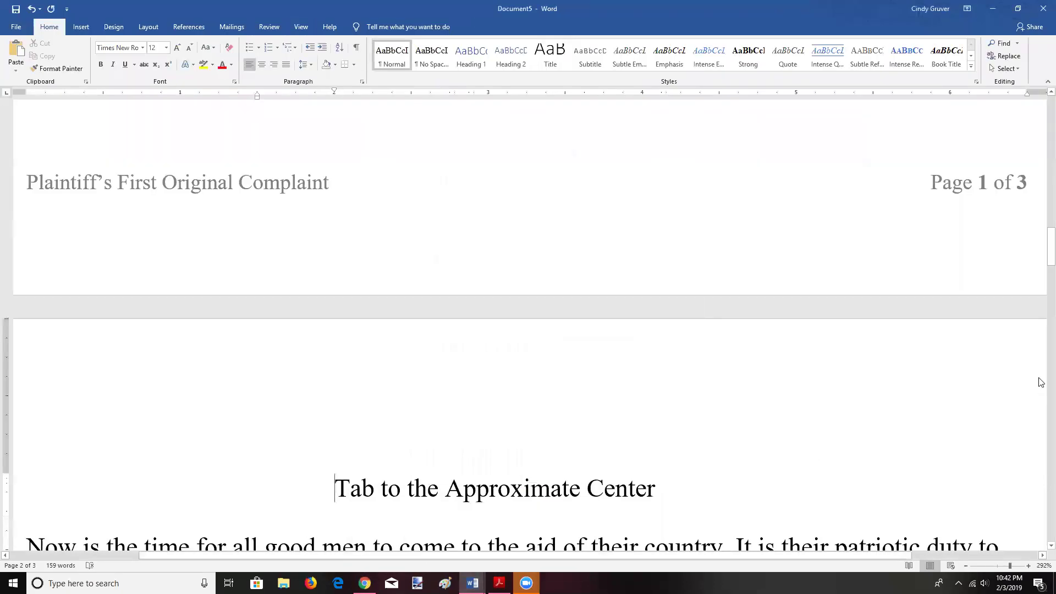
# Step: Left-align the blank line below "Via U.P.S. Overnight Delivery" and enter "Now is the time for all good men to come to the aid of their country."
pyautogui.moveTo(1050, 260); pyautogui.dragTo(1038, 138)
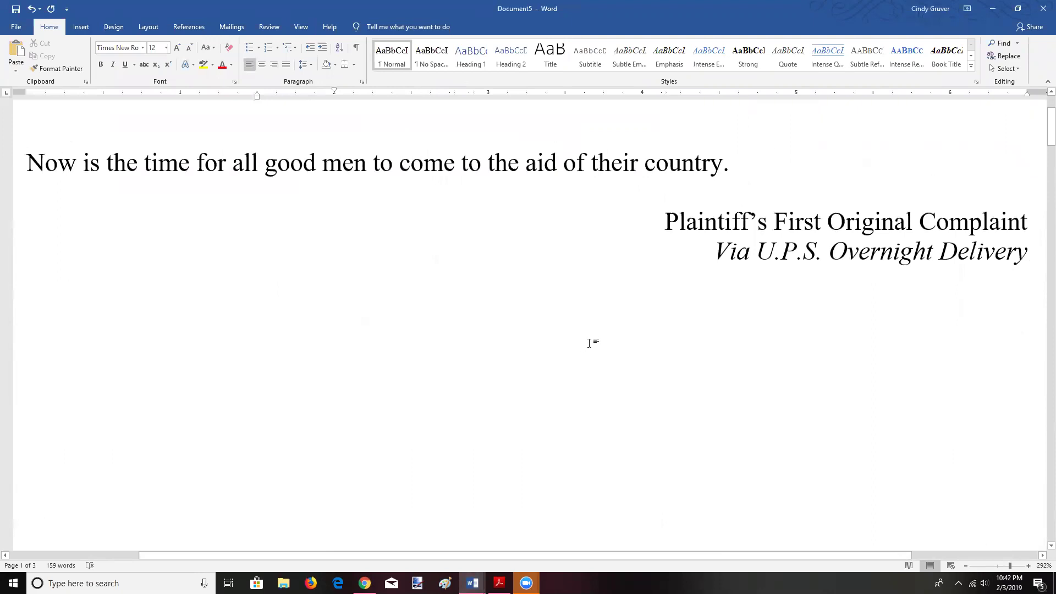
pyautogui.click(1026, 249)
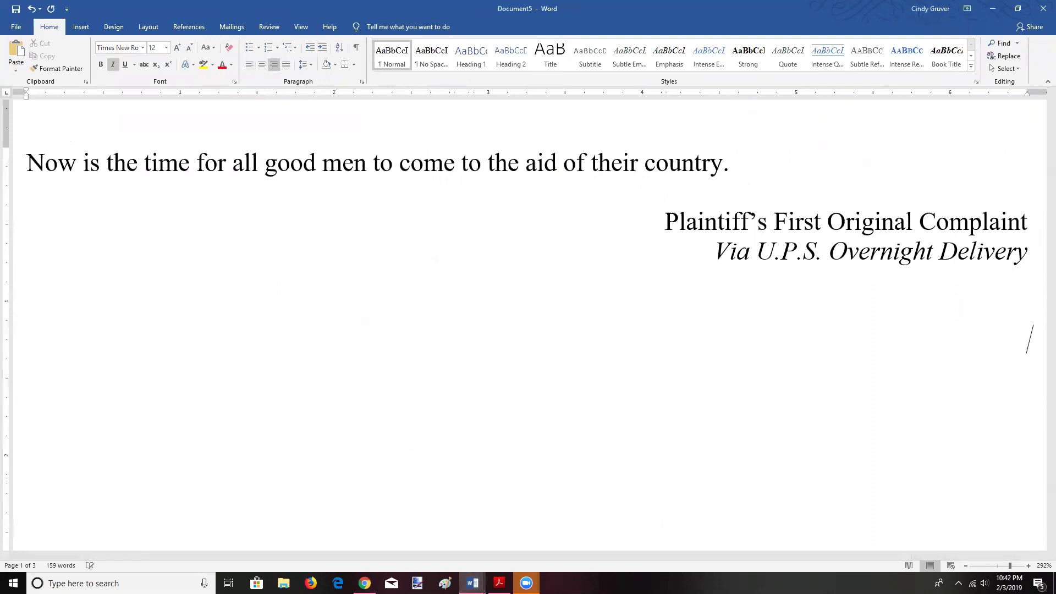
pyautogui.click(250, 65)
pyautogui.write('Now is the')
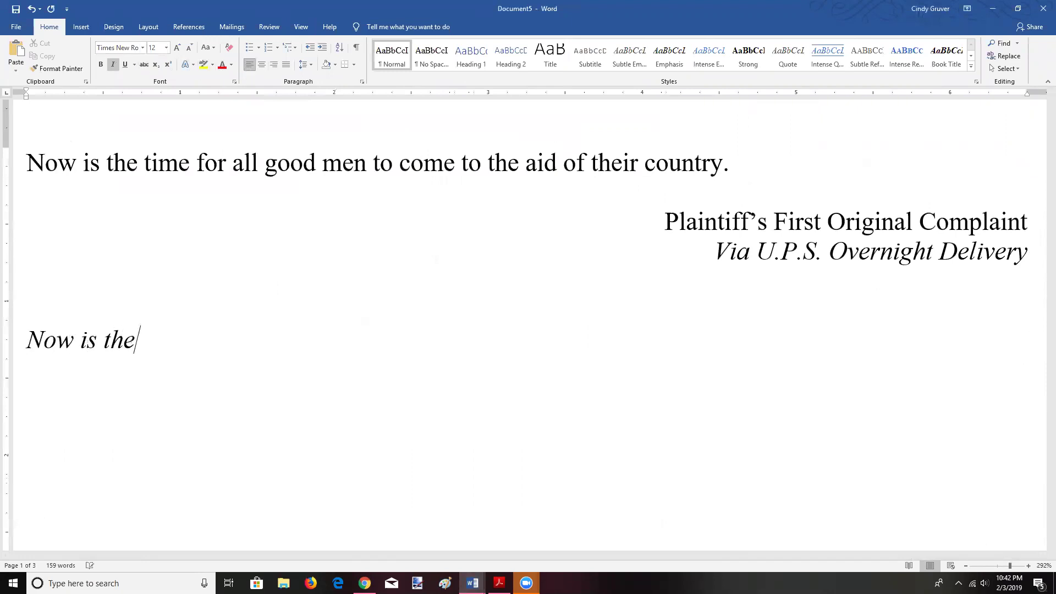
pyautogui.write(' time for all ')
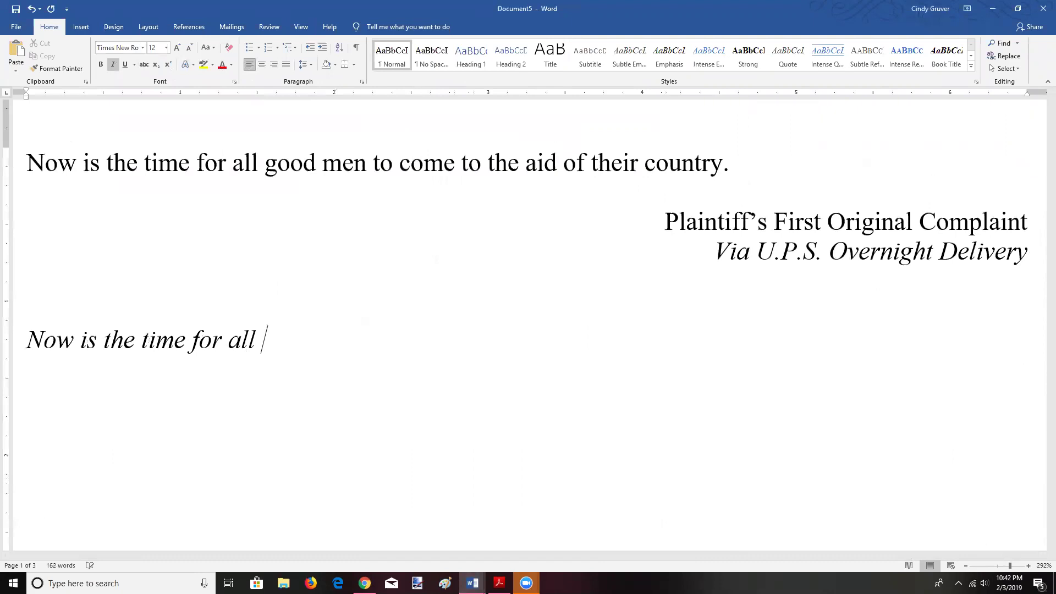
pyautogui.write('good men to com')
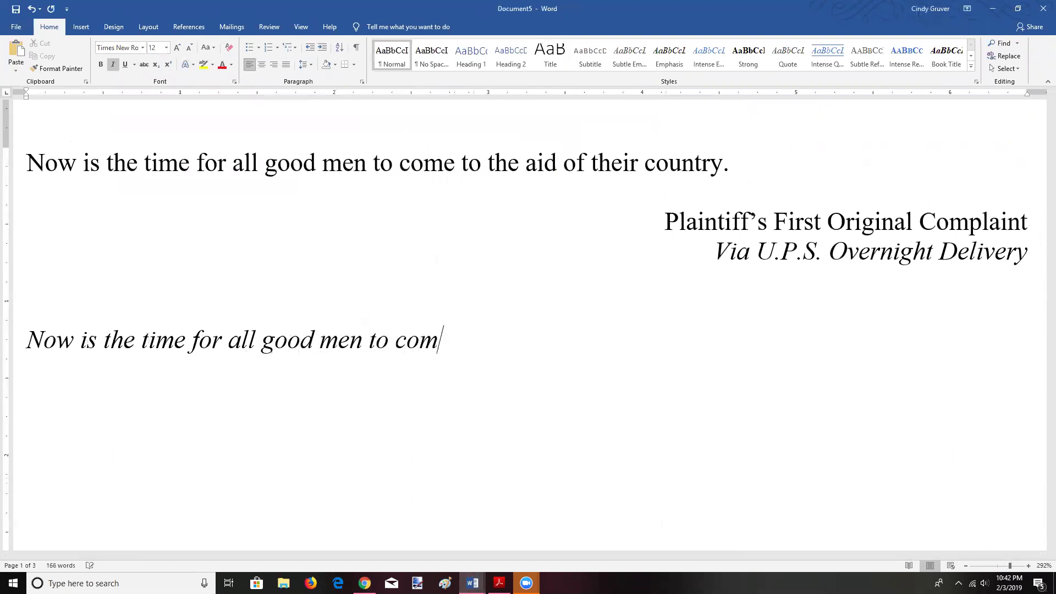
pyautogui.write('e to the ad')
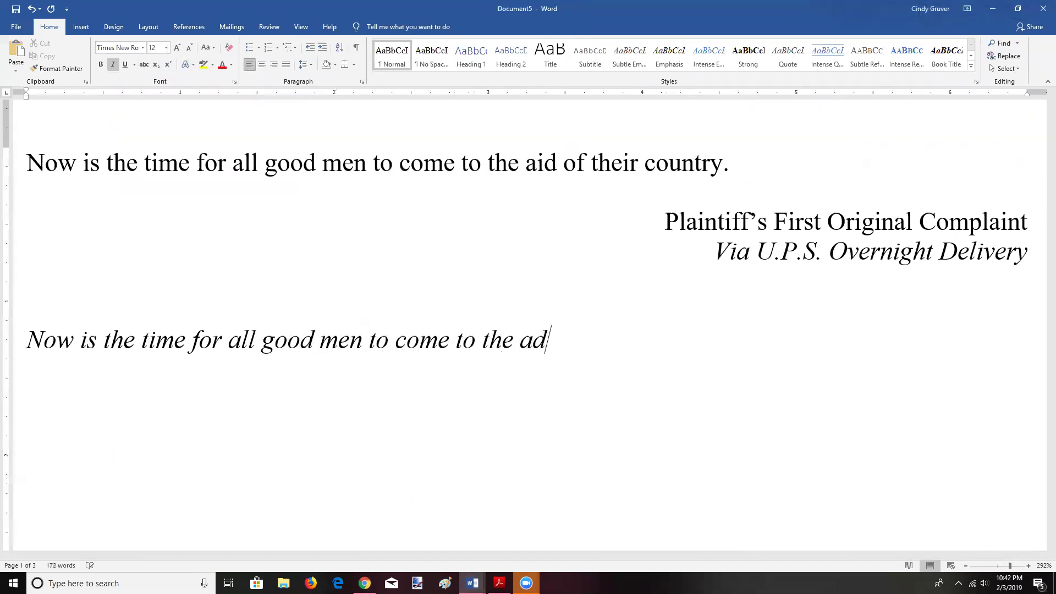
pyautogui.press('BackSpace')
pyautogui.write('id of th')
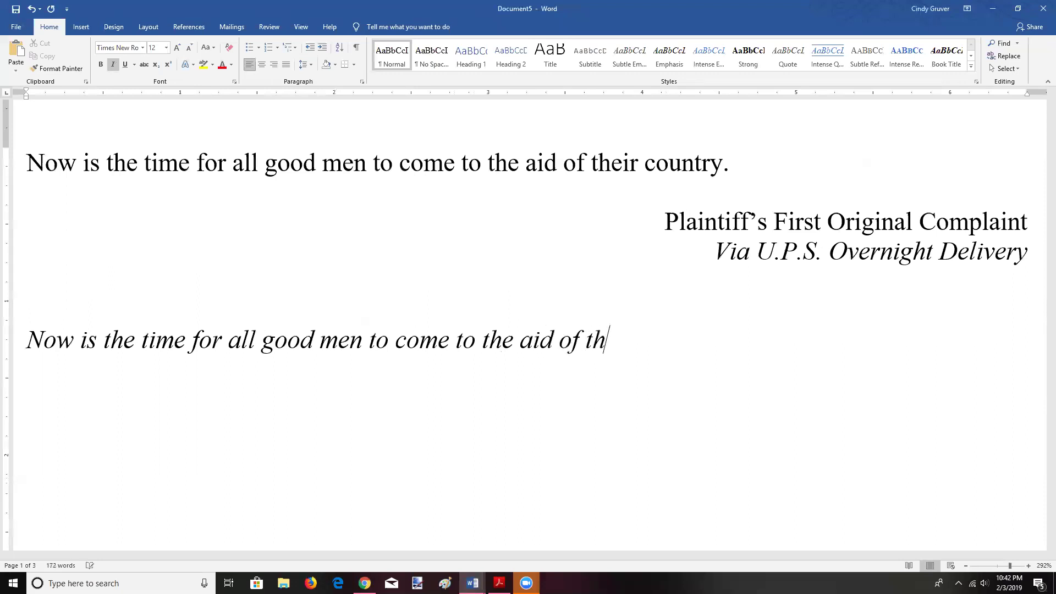
pyautogui.write('eir country.')
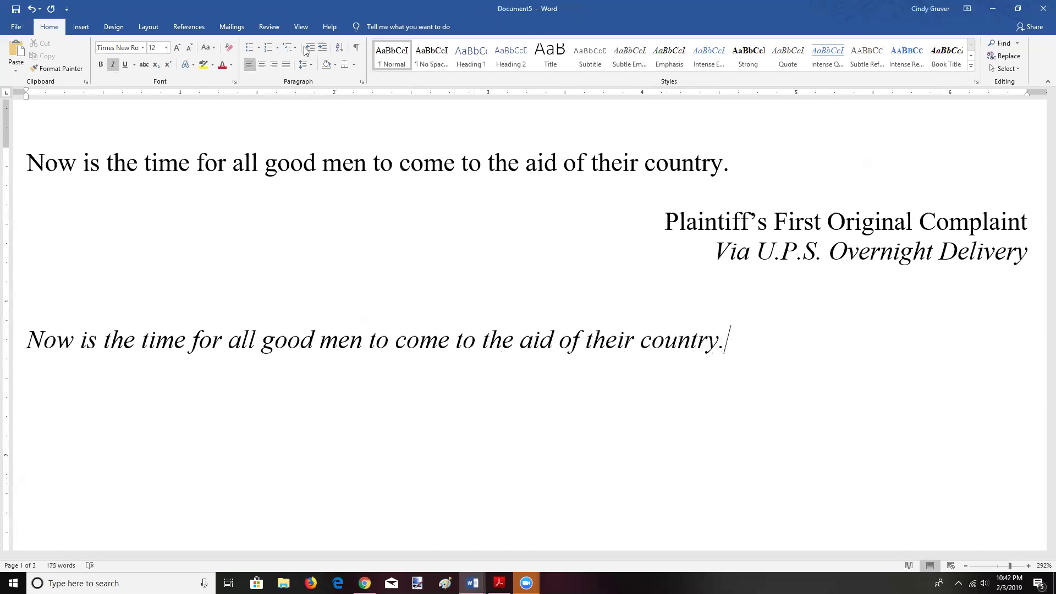
# Step: Undo the italic sentence added on page 1 and the page break before "Tab to the Approximate Center"
pyautogui.moveTo(1042, 198); pyautogui.dragTo(1043, 254)
pyautogui.click(489, 354)
pyautogui.moveTo(1050, 254); pyautogui.dragTo(1043, 135)
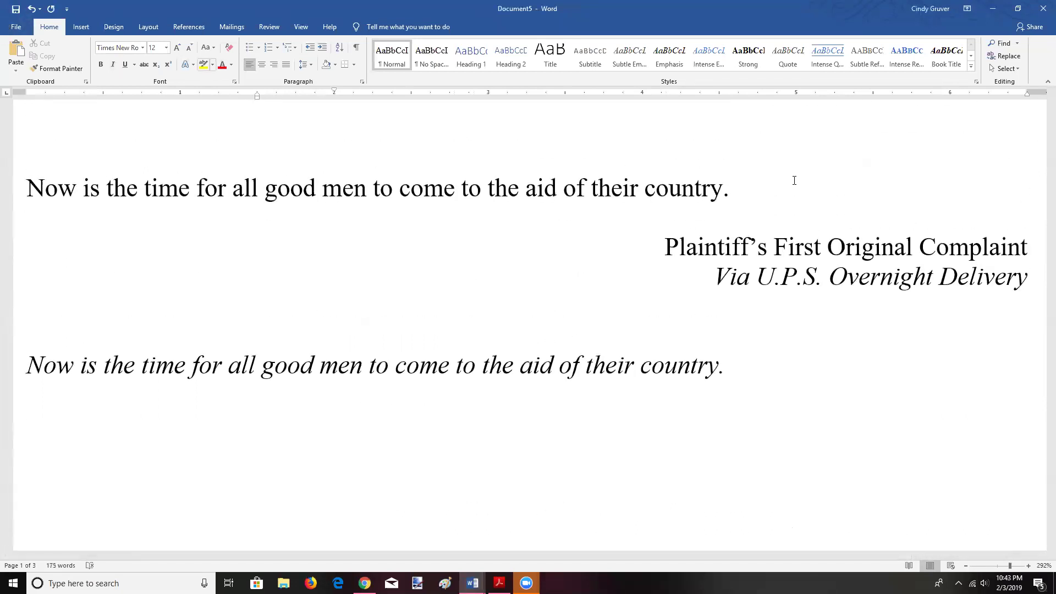
pyautogui.click(32, 10)
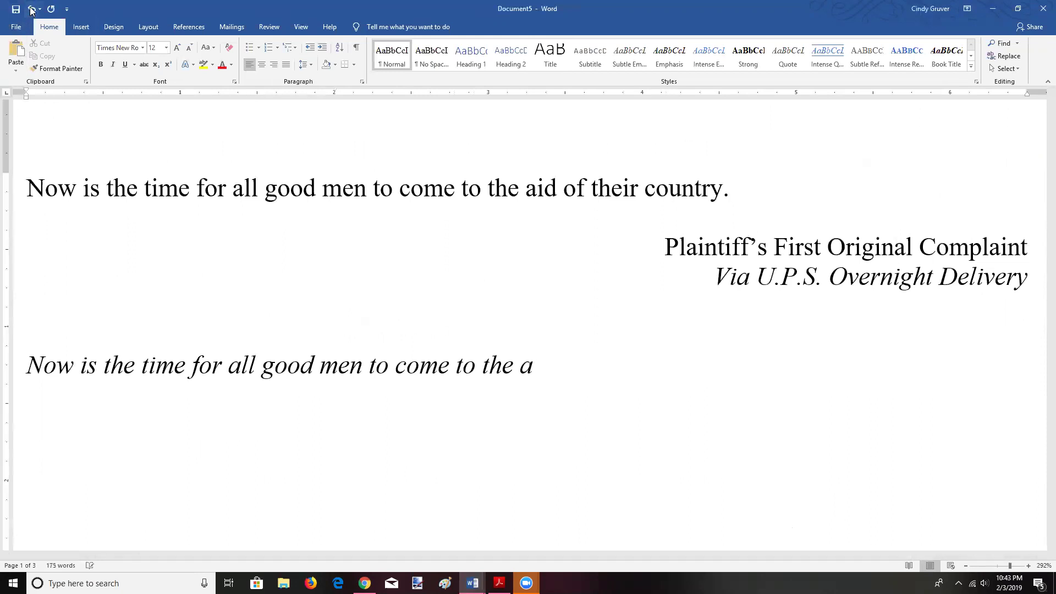
pyautogui.click(32, 10)
pyautogui.click(32, 10)
pyautogui.click(32, 10)
pyautogui.click(31, 10)
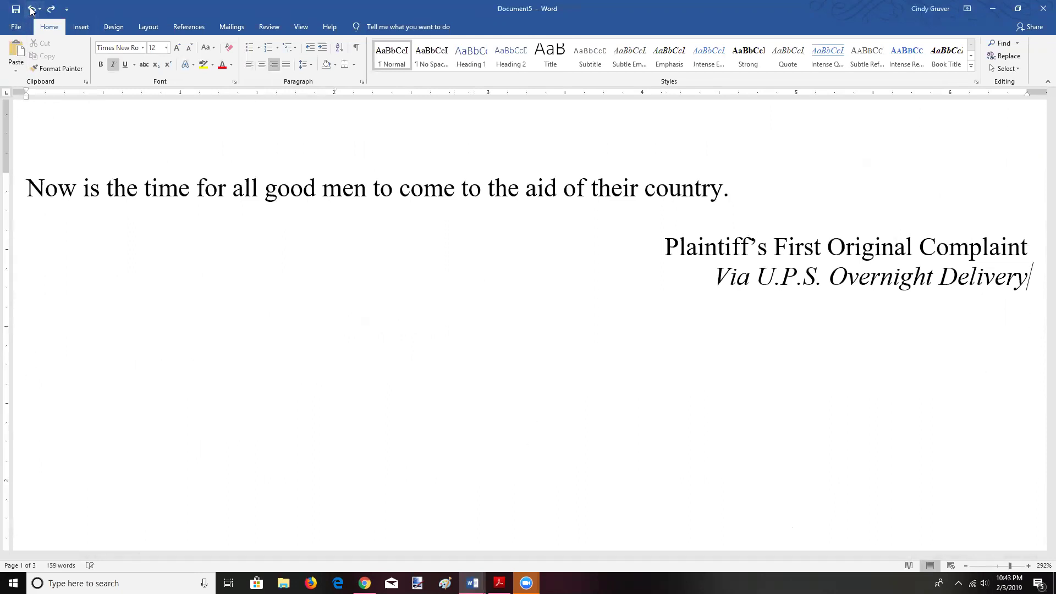
pyautogui.click(32, 10)
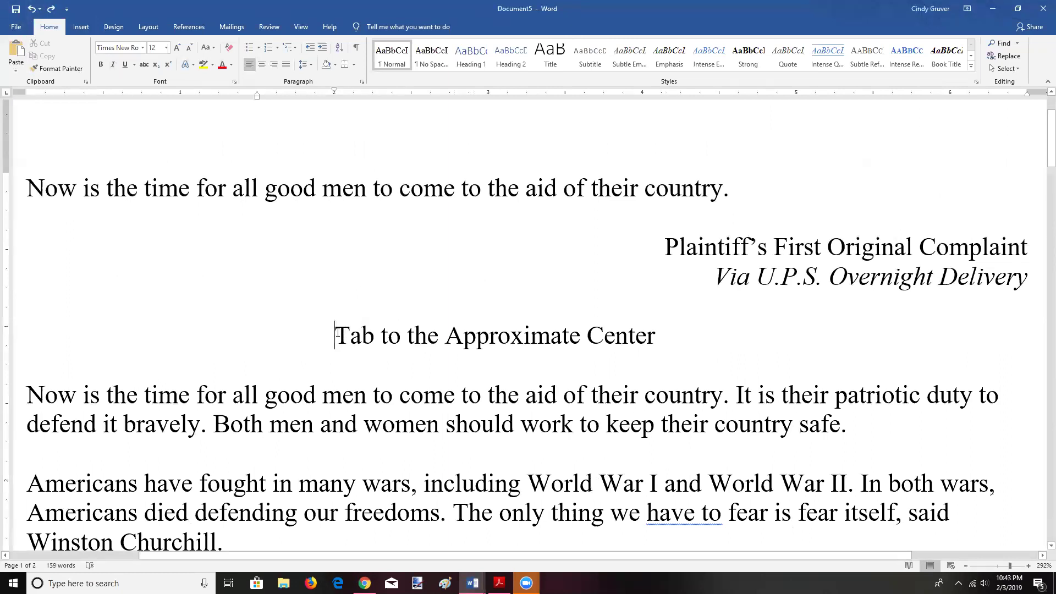
# Step: Insert blank lines before "Tab to the Approximate Center" until that line moves onto page 2
pyautogui.press('Return')
pyautogui.press('Return')
pyautogui.press('Return')
pyautogui.press('Return')
pyautogui.press('Return')
pyautogui.press('Return')
pyautogui.press('Return')
pyautogui.press('Return')
pyautogui.press('Return')
pyautogui.press('Return')
pyautogui.press('Return')
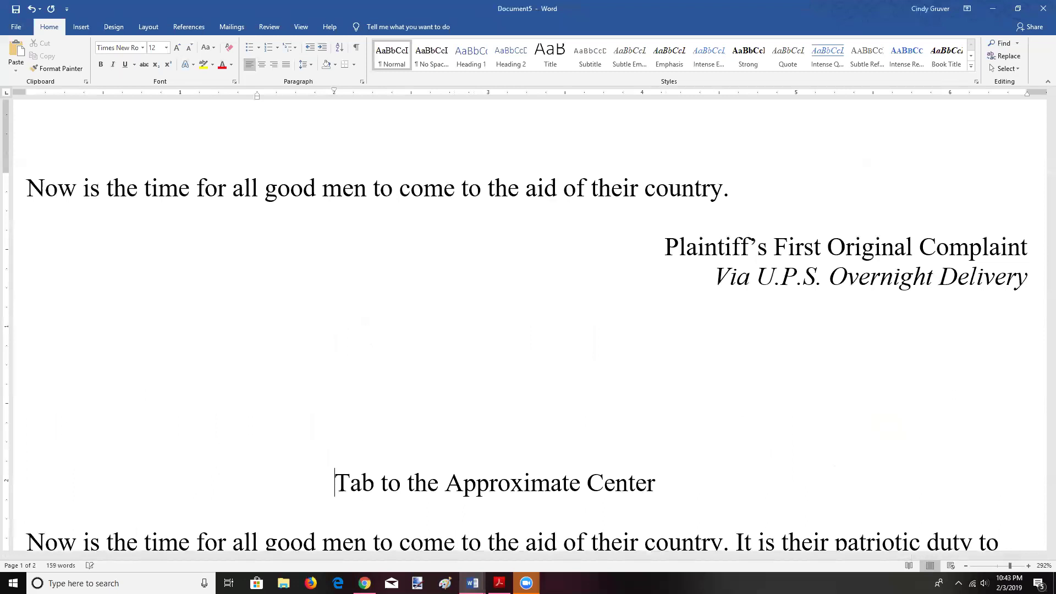
pyautogui.press('Return')
pyautogui.press('Return')
pyautogui.press('Return')
pyautogui.press('Return')
pyautogui.press('Return')
pyautogui.press('Return')
pyautogui.press('Return')
pyautogui.press('Return')
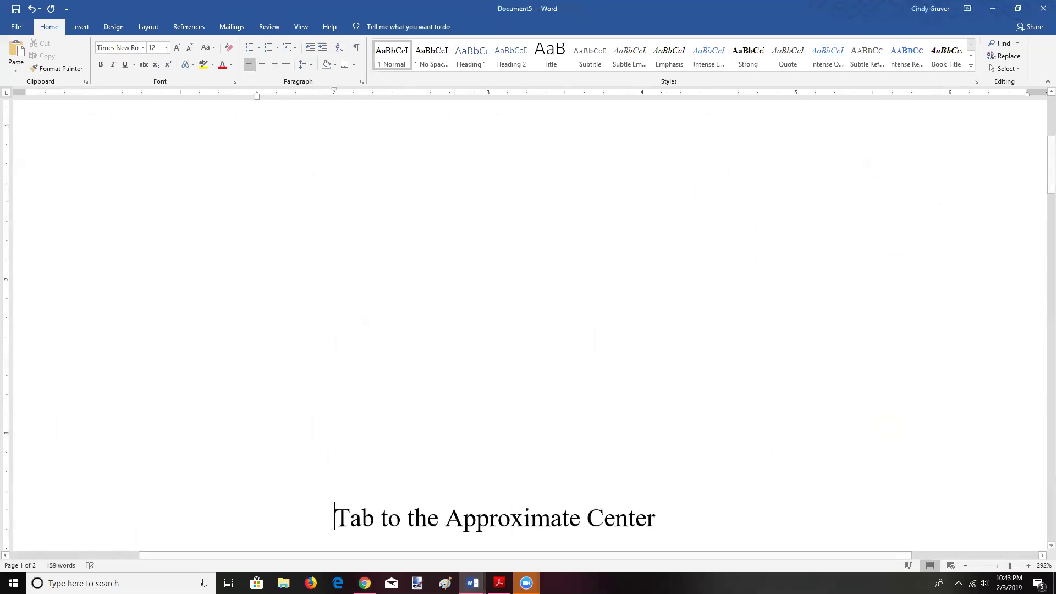
pyautogui.press('Return')
pyautogui.press('Return')
pyautogui.press('Return')
pyautogui.press('Return')
pyautogui.press('Return')
pyautogui.press('Return')
pyautogui.press('Return')
pyautogui.press('Return')
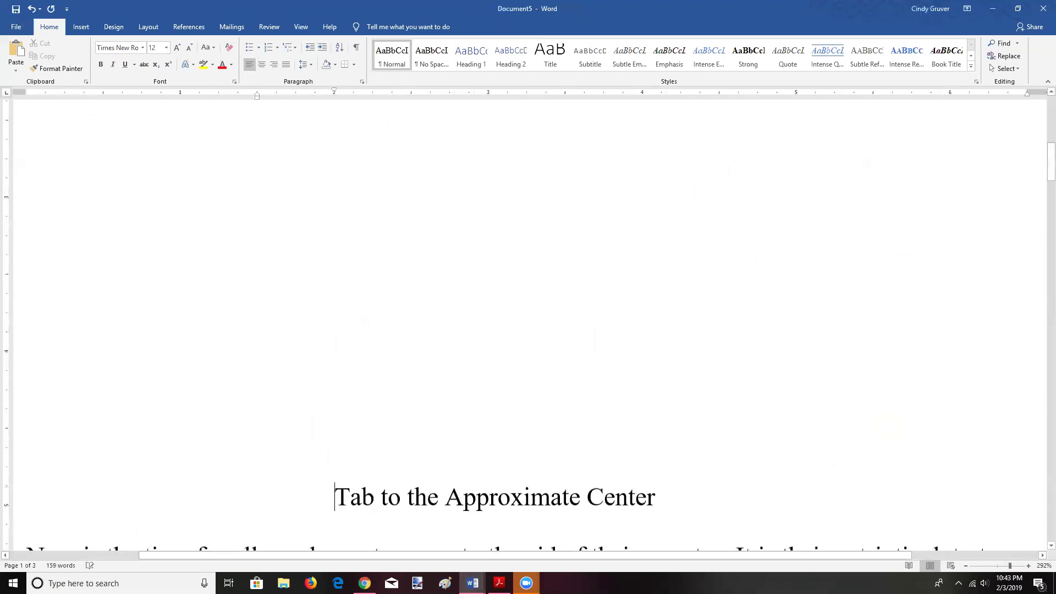
pyautogui.press('Return')
pyautogui.press('Return')
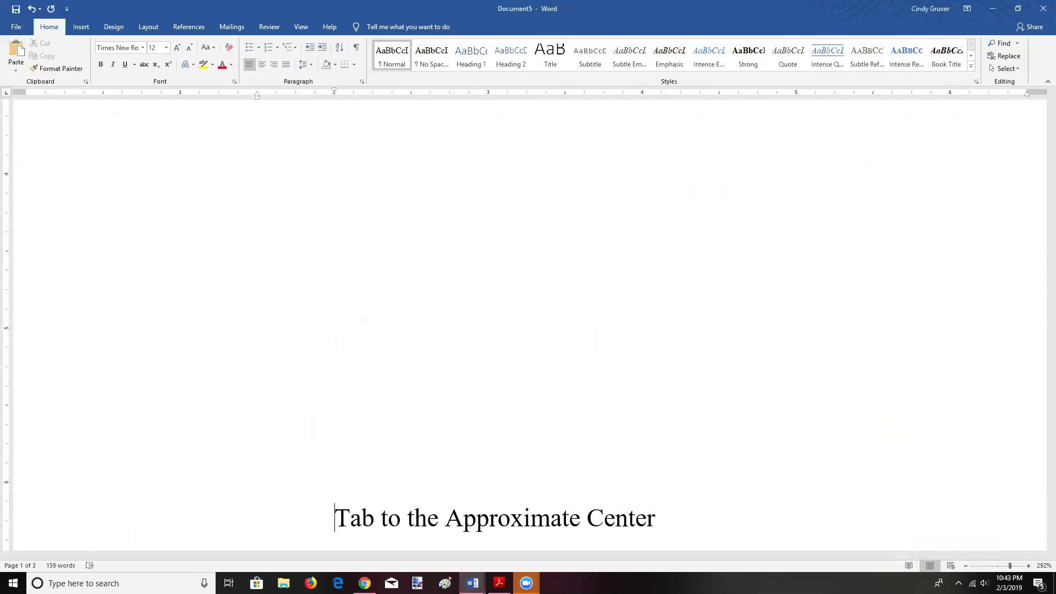
pyautogui.press('Return')
pyautogui.press('Return')
pyautogui.press('Return')
pyautogui.press('Return')
pyautogui.press('Return')
pyautogui.press('Return')
pyautogui.press('Return')
pyautogui.press('Return')
pyautogui.press('Return')
pyautogui.press('Return')
pyautogui.press('Return')
pyautogui.press('Return')
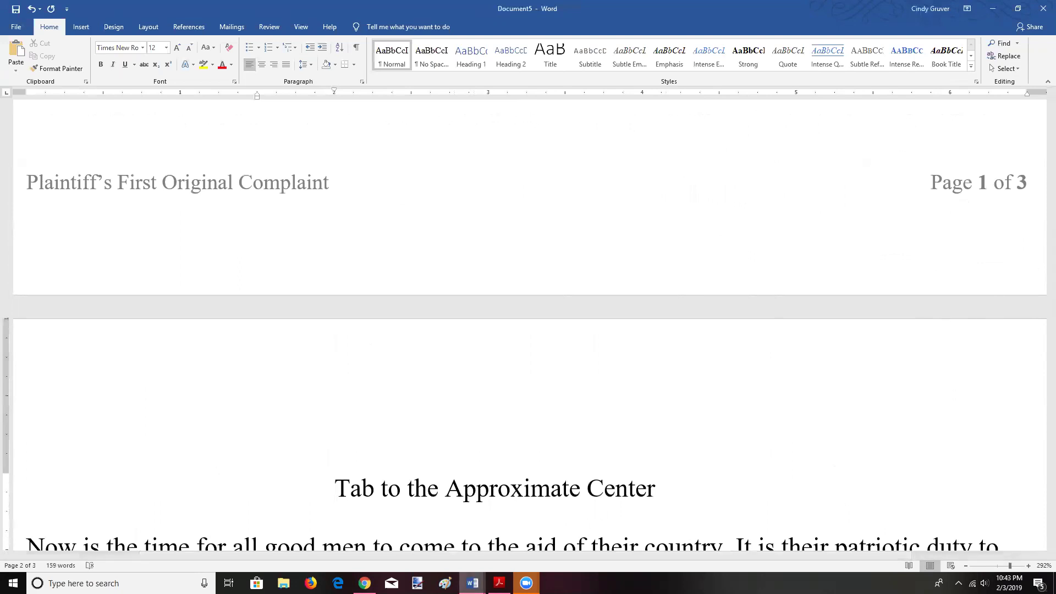
# Step: Switch to Chrome and to Keyboard Picture.pdf in Adobe Acrobat Reader, and return to Document5 in Word
pyautogui.click(365, 584)
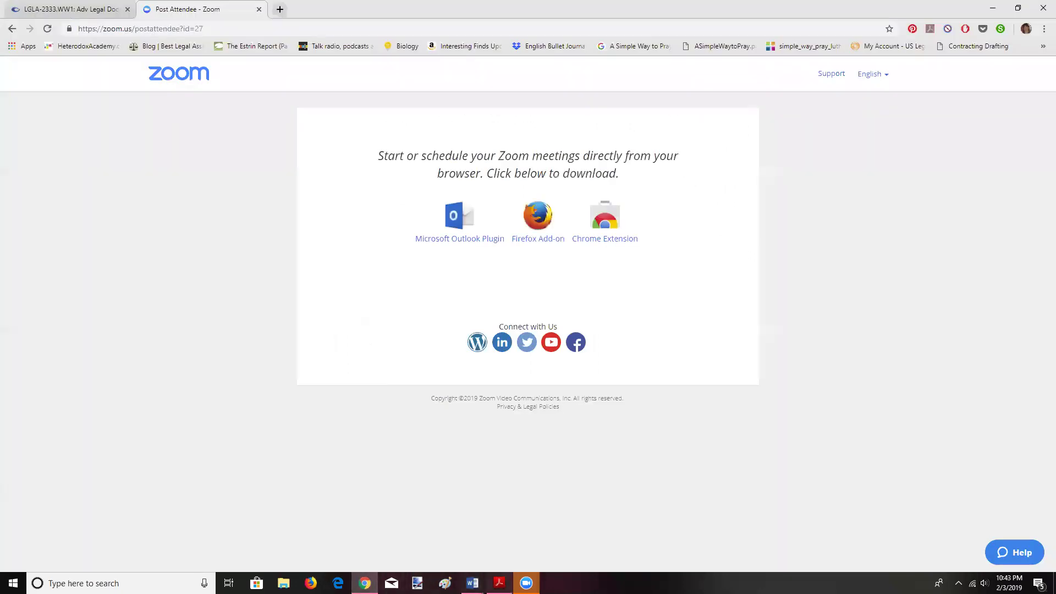
pyautogui.click(500, 583)
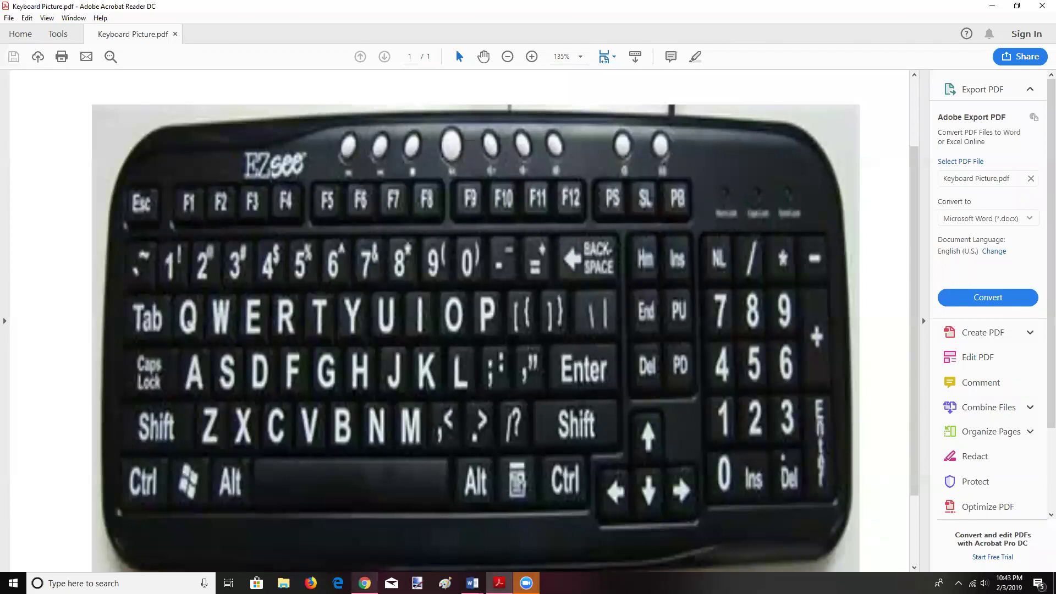
pyautogui.click(365, 583)
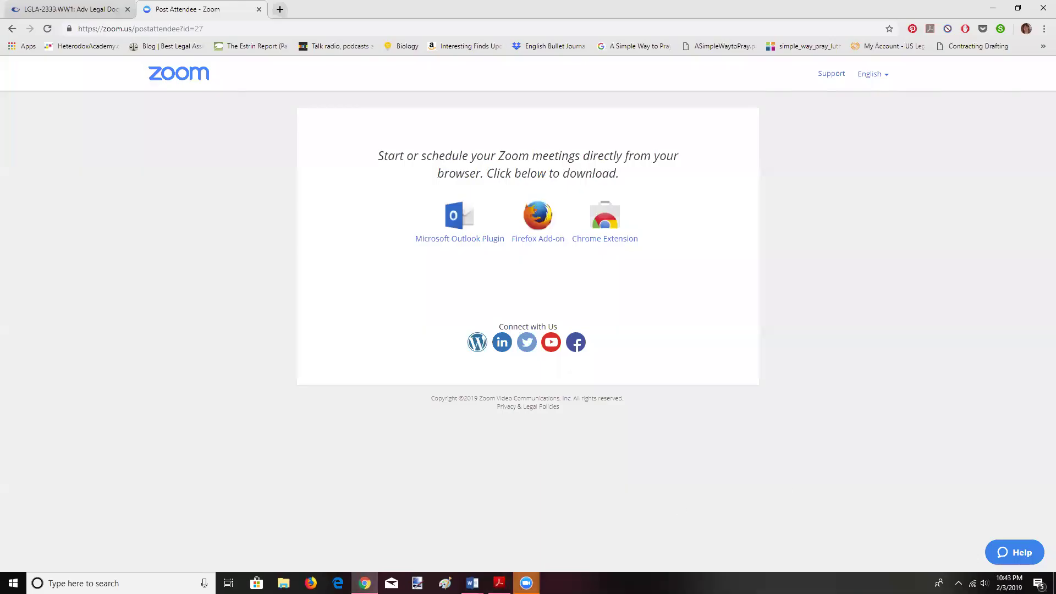
pyautogui.moveTo(472, 583)
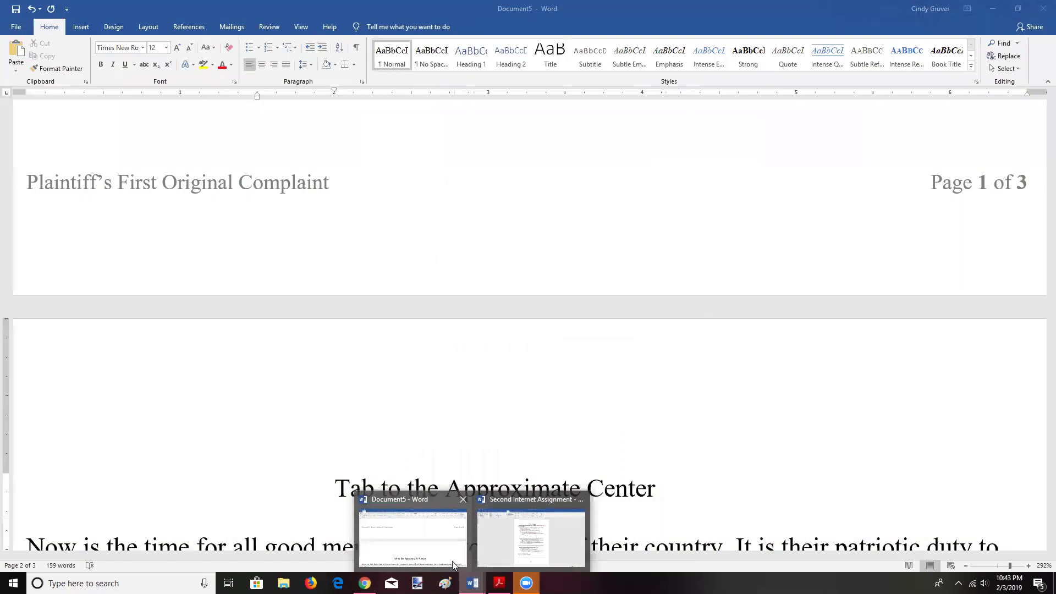
pyautogui.click(452, 560)
# Step: Enter "Now is the time for all good men to come to the aid of their country." on a blank line below the U.P.S. line
pyautogui.moveTo(1040, 251); pyautogui.dragTo(1038, 139)
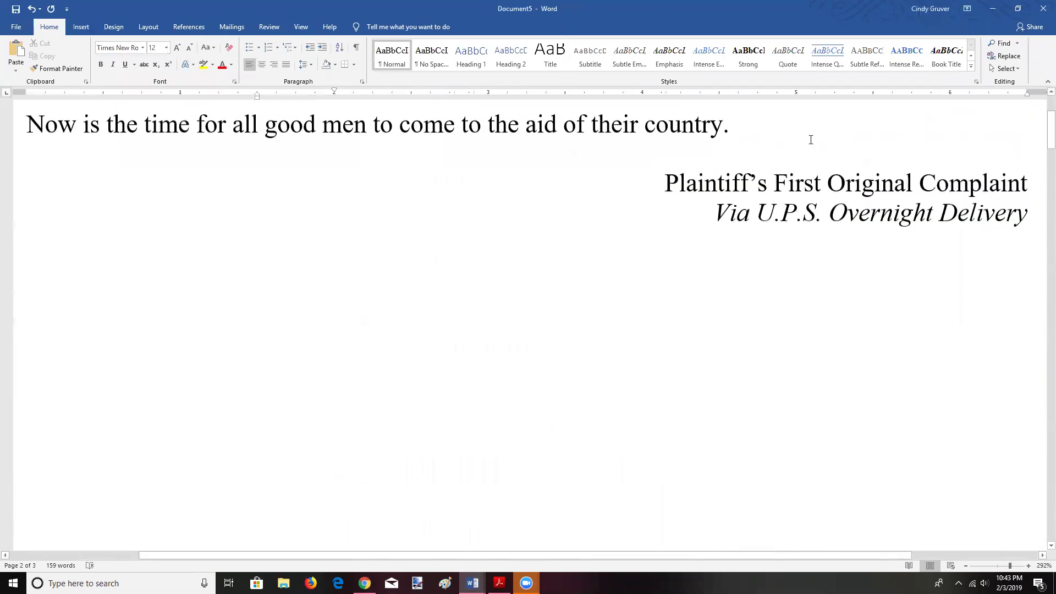
pyautogui.click(188, 297)
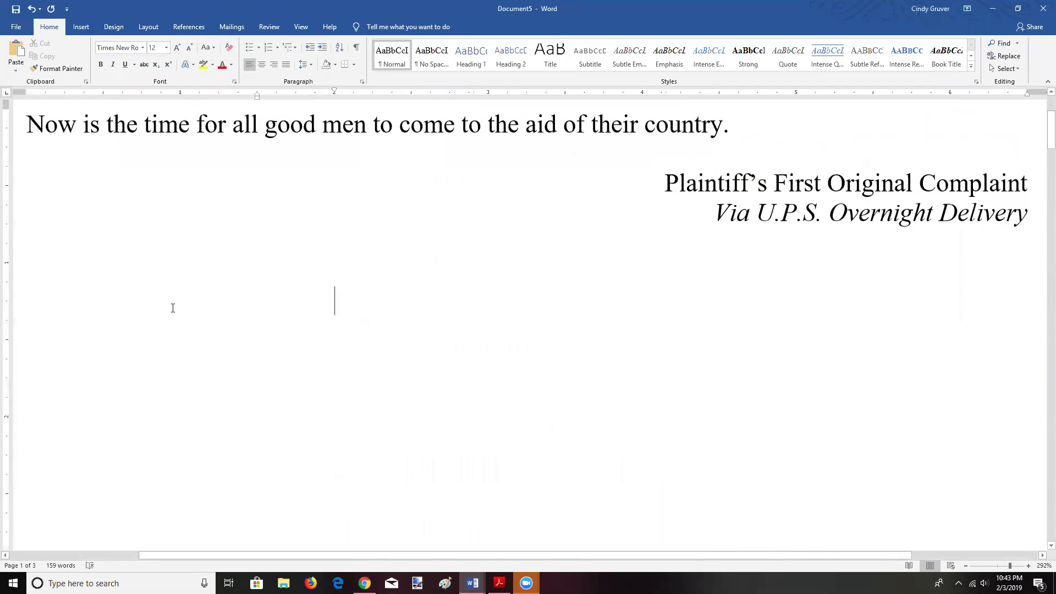
pyautogui.write('Now is th')
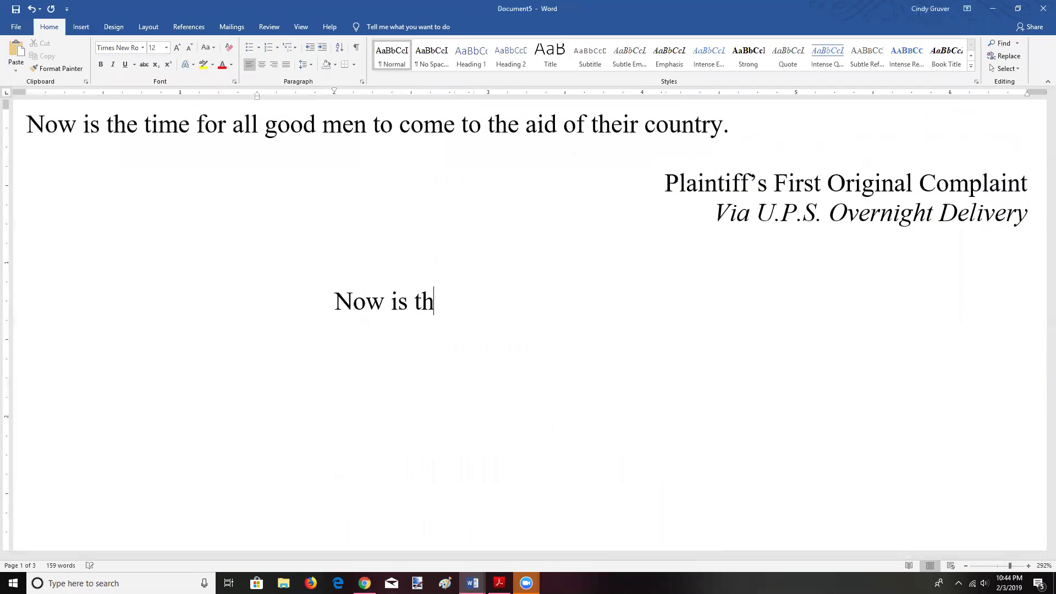
pyautogui.write('e time for all goo')
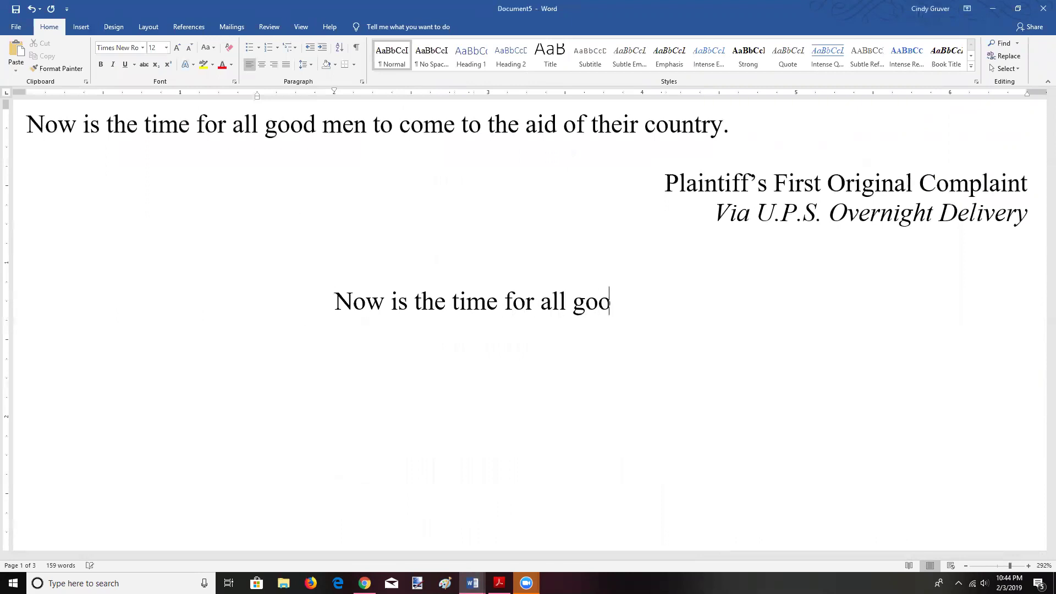
pyautogui.write('d men to come to')
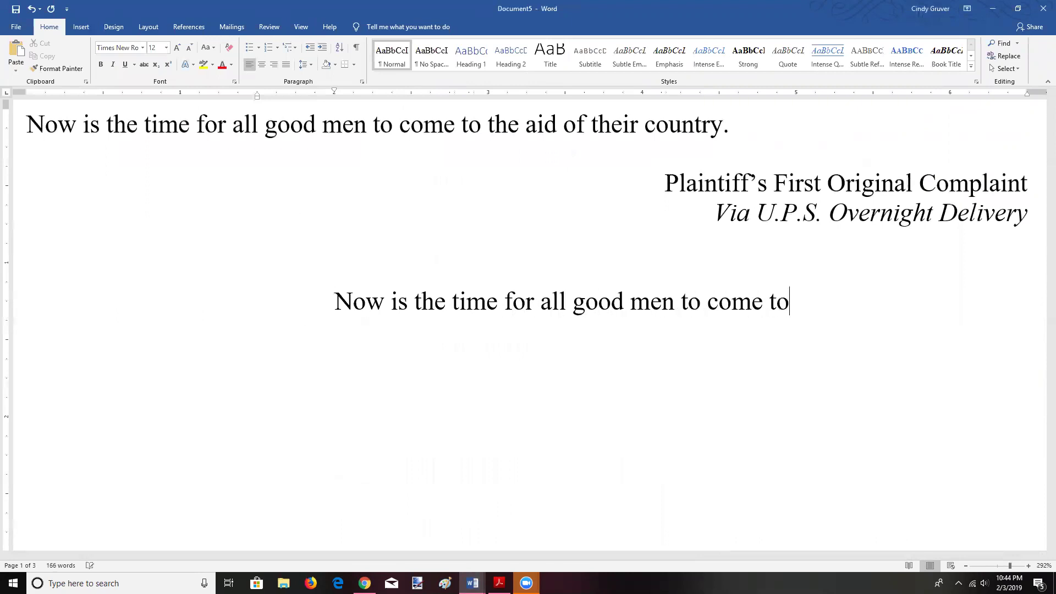
pyautogui.write(' the aid of th')
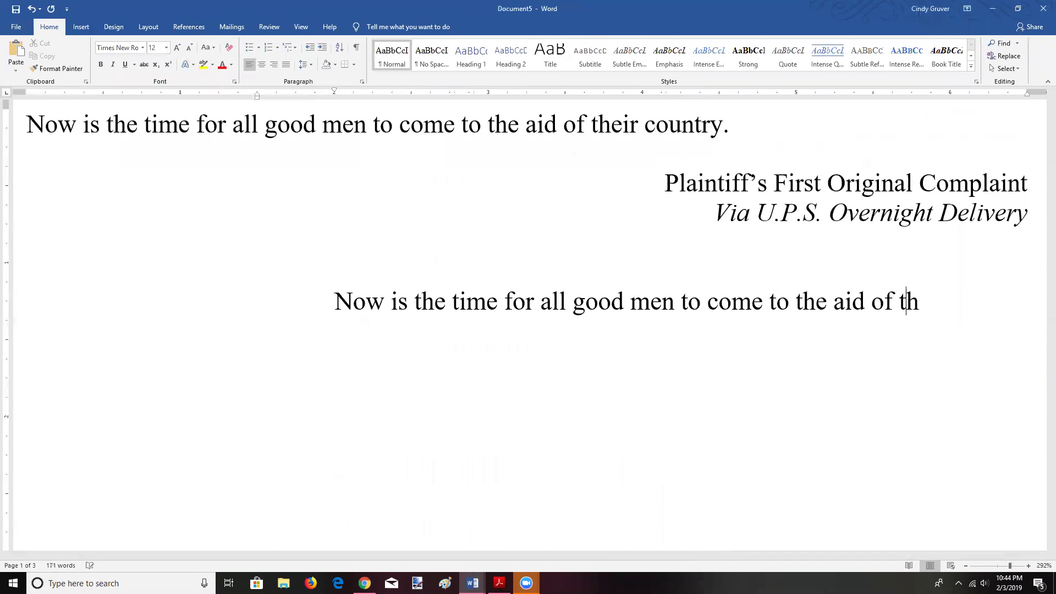
pyautogui.write('eir country.')
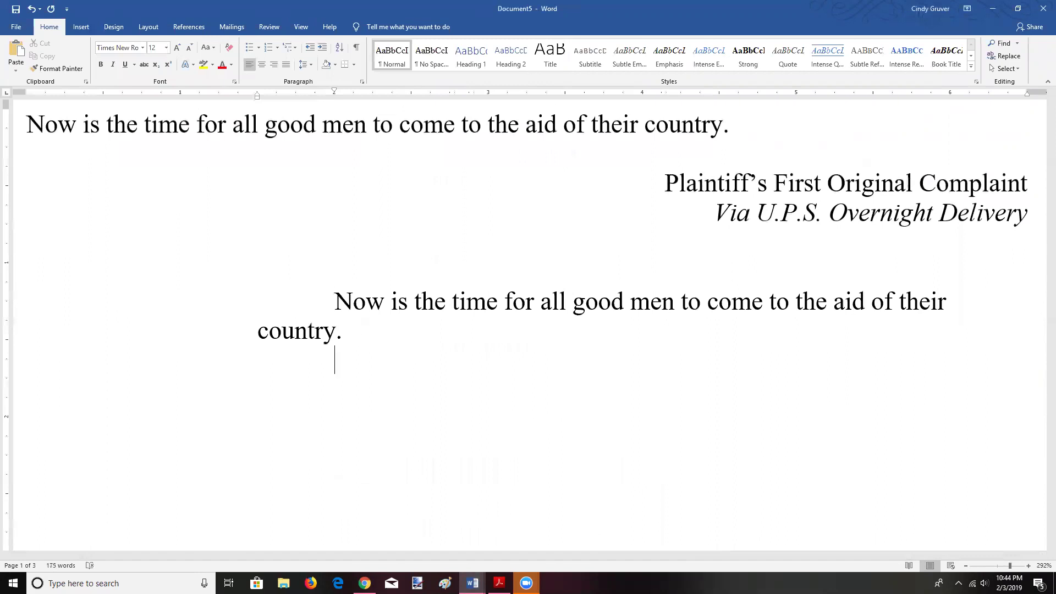
# Step: Add a new paragraph below reading "Women also ought to defend their country.", correcting the misspelled "defend"
pyautogui.write('Women also oug')
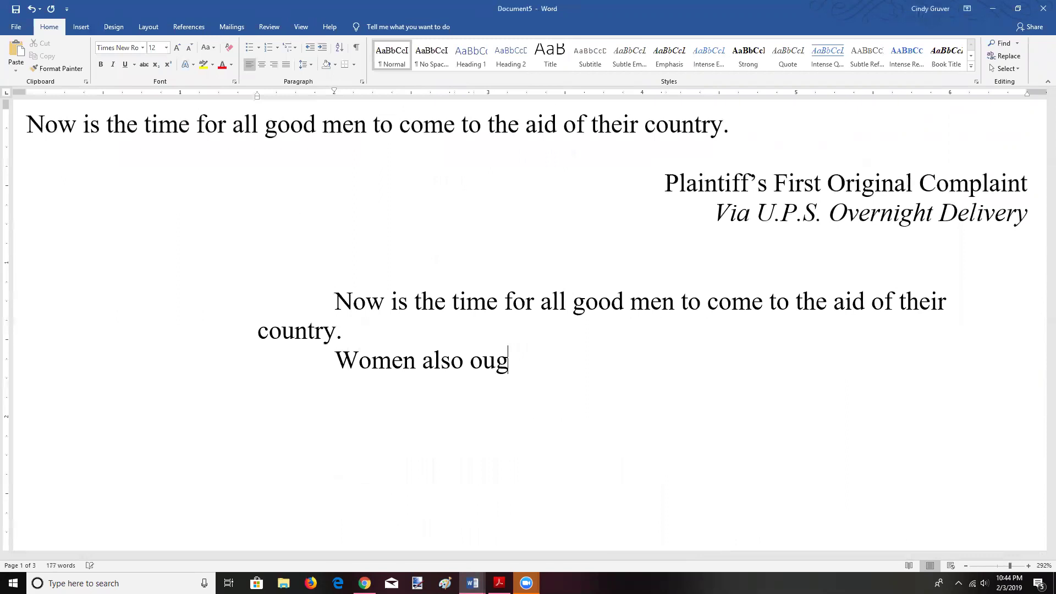
pyautogui.write('ht to defned their country.')
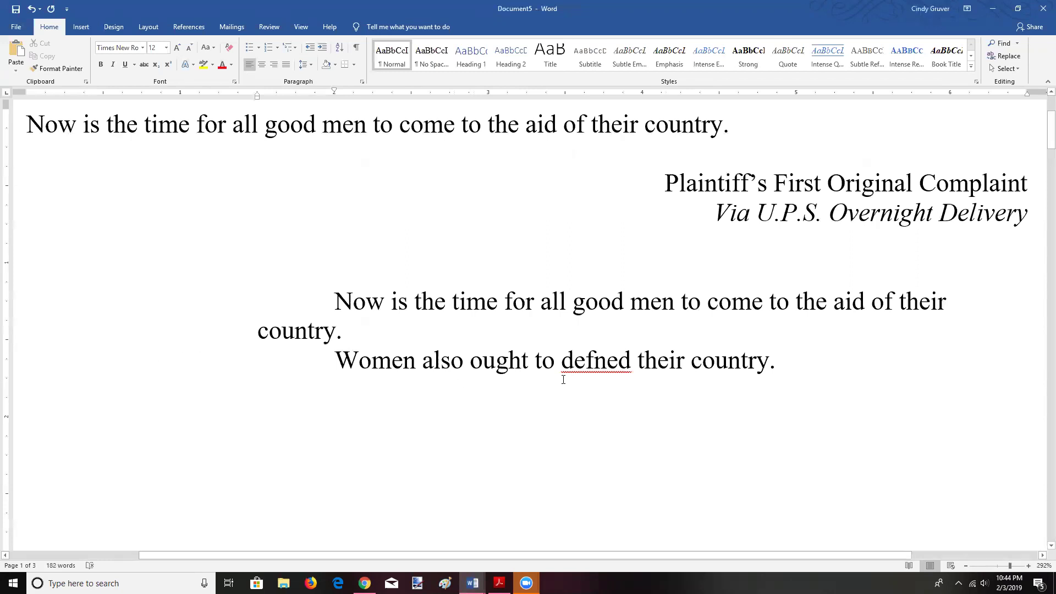
pyautogui.click(616, 363)
pyautogui.press('BackSpace')
pyautogui.press('BackSpace')
pyautogui.write('e')
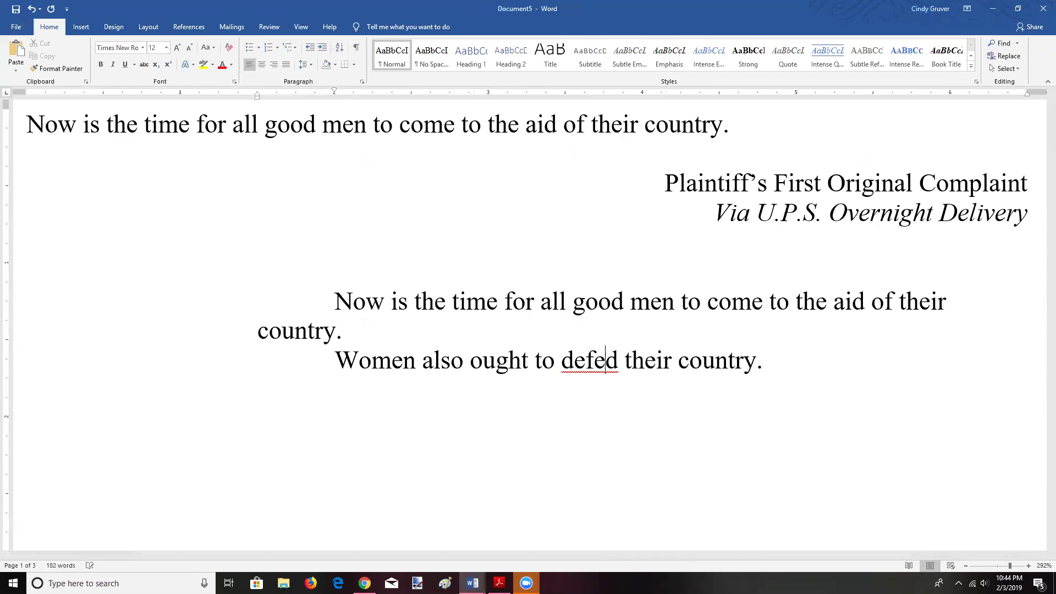
pyautogui.write('n')
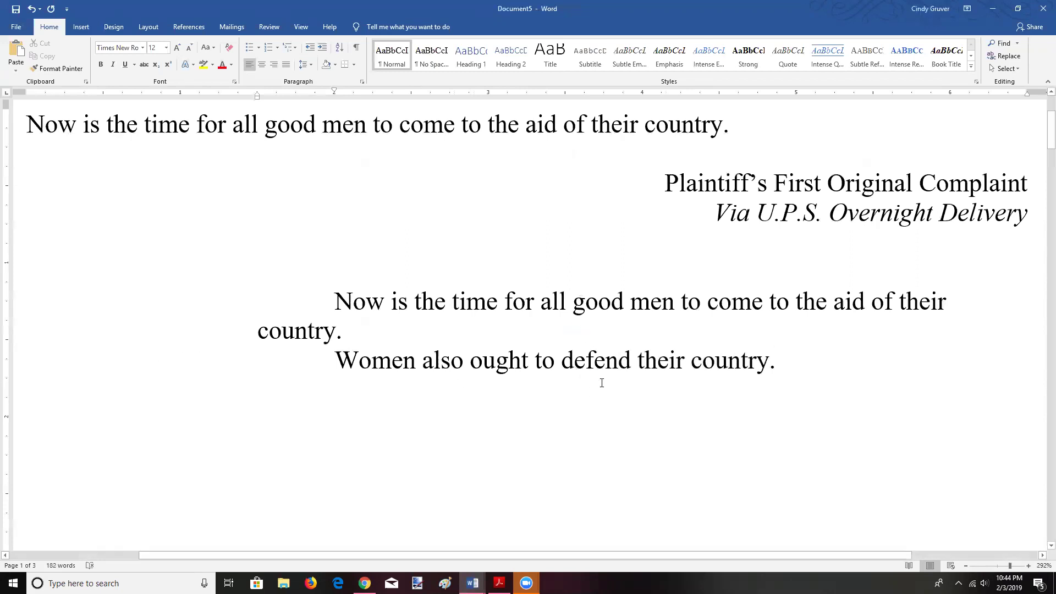
# Step: Remove the blank lines and indent directly before "Tab to the Approximate Center" on page 2, and center that line
pyautogui.moveTo(1041, 146); pyautogui.dragTo(826, 277)
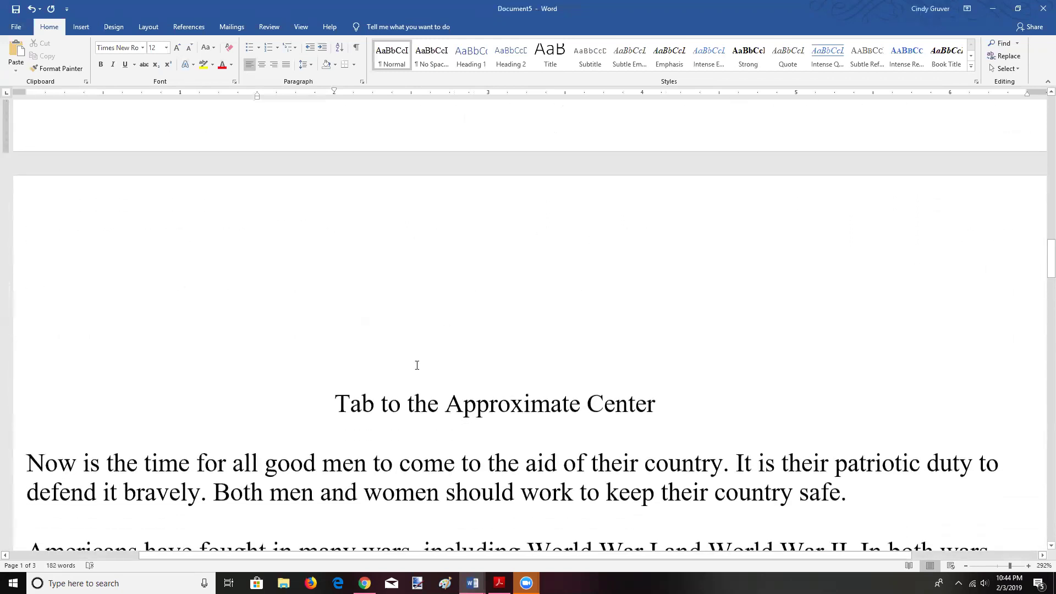
pyautogui.doubleClick(394, 354)
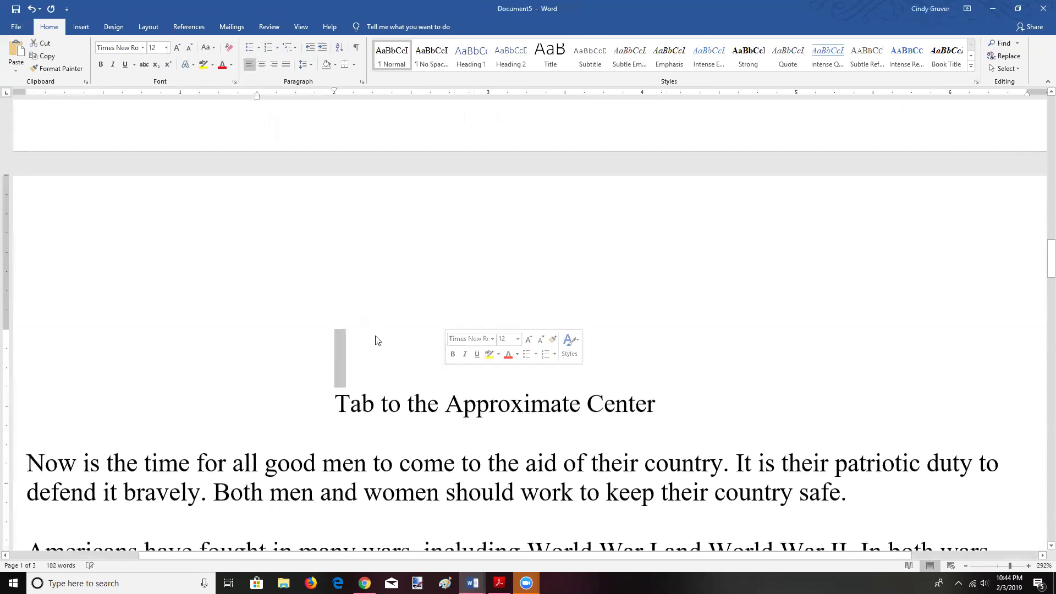
pyautogui.press('Right')
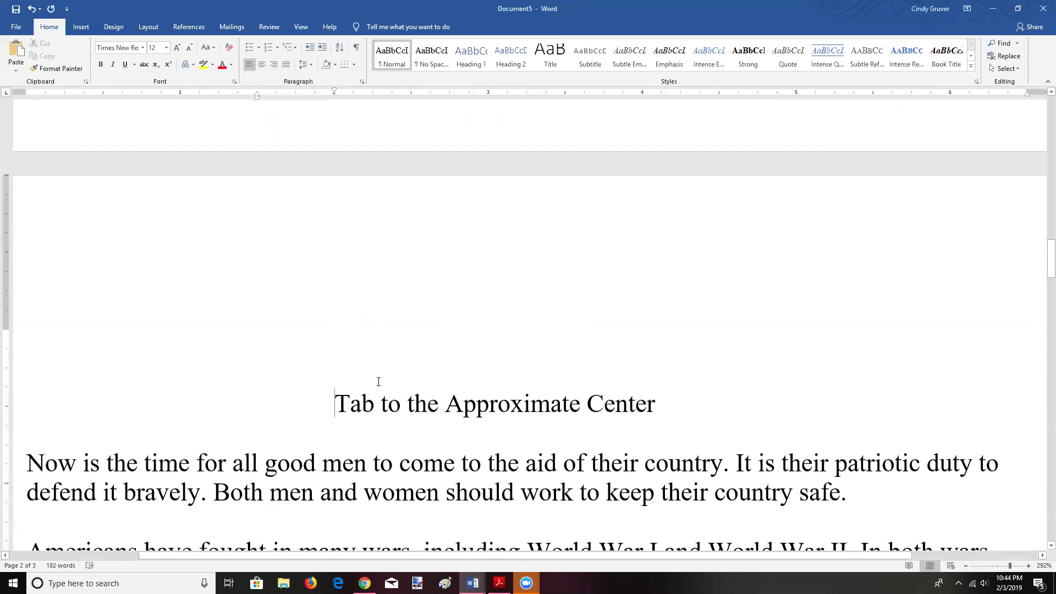
pyautogui.press('BackSpace')
pyautogui.scroll(-1, 378, 382)
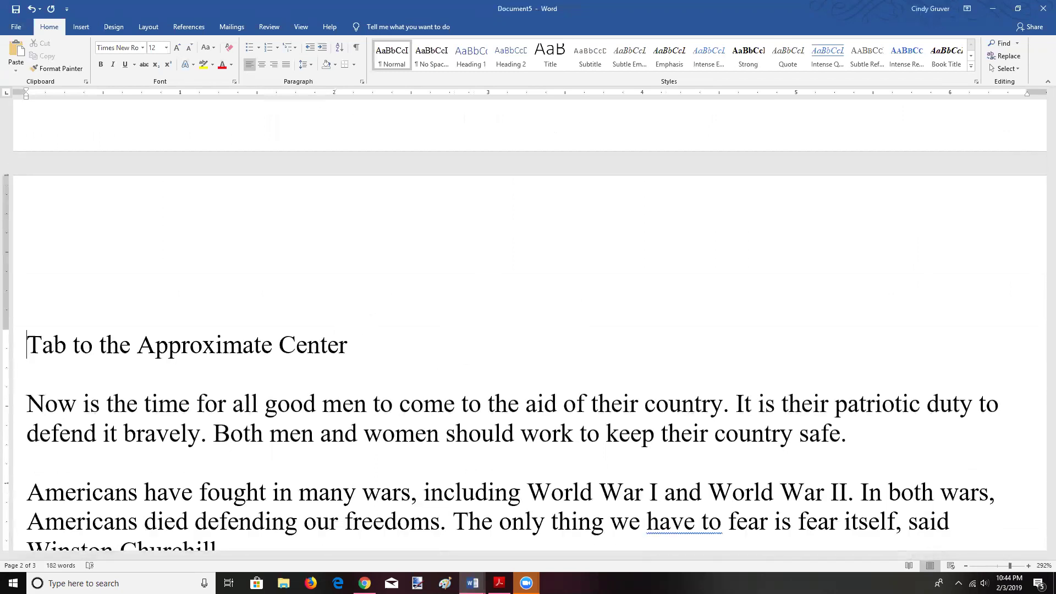
pyautogui.click(261, 65)
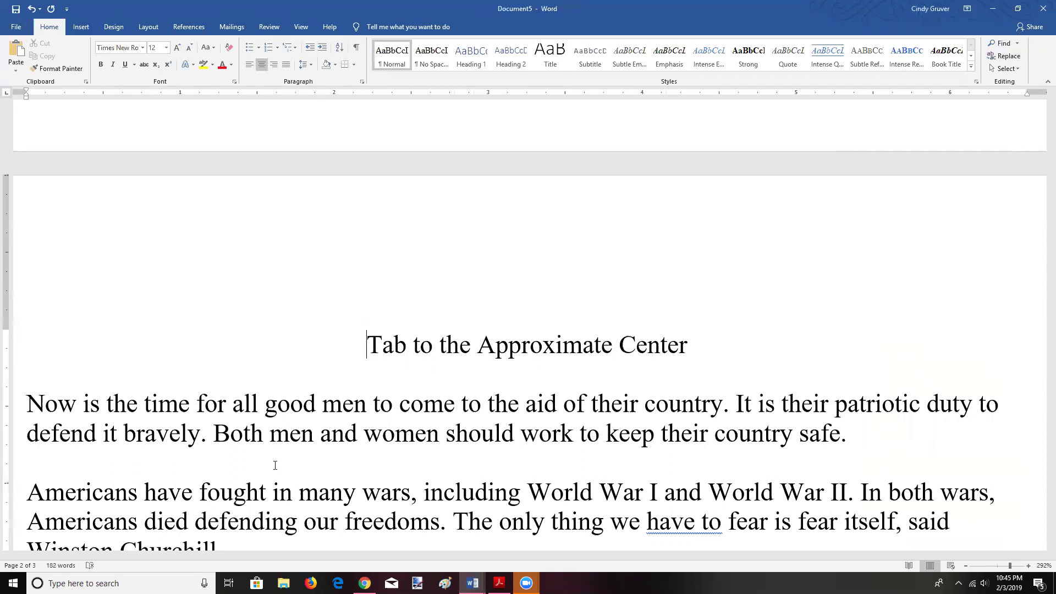
# Step: Insert a page break before the "Now is the time for all good men" paragraph below the centered title, and review the pages around it
pyautogui.click(27, 404)
pyautogui.hotkey('ctrl', 'Return')
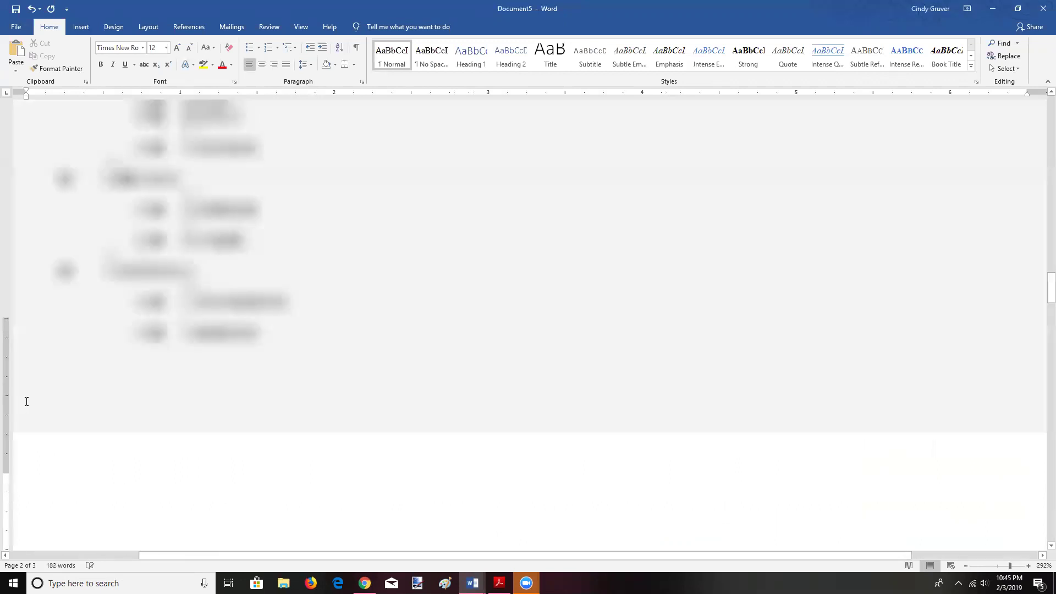
pyautogui.moveTo(1042, 329); pyautogui.dragTo(1040, 231)
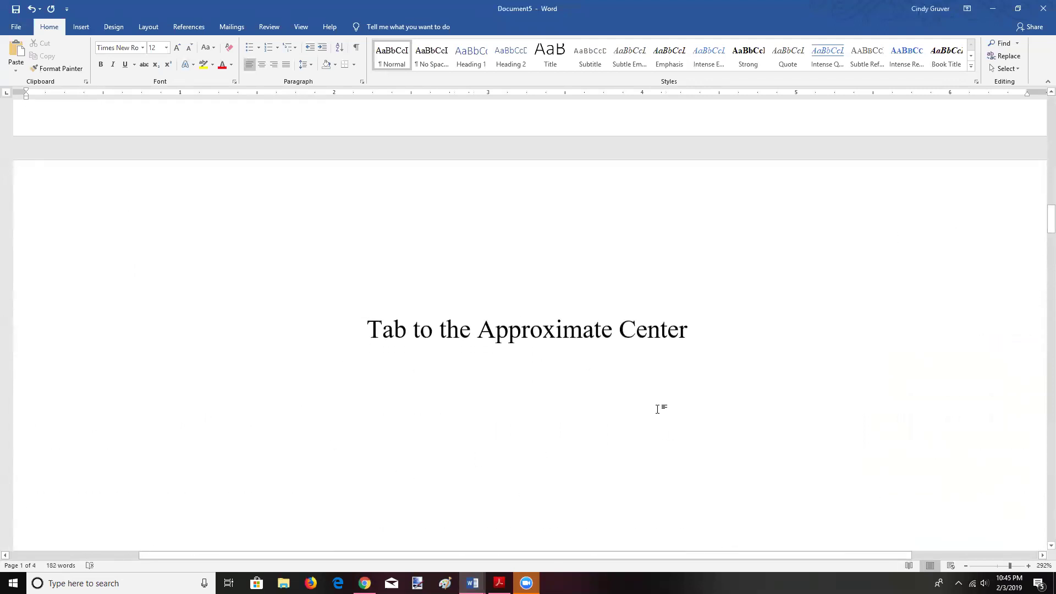
pyautogui.moveTo(1045, 217); pyautogui.dragTo(1042, 319)
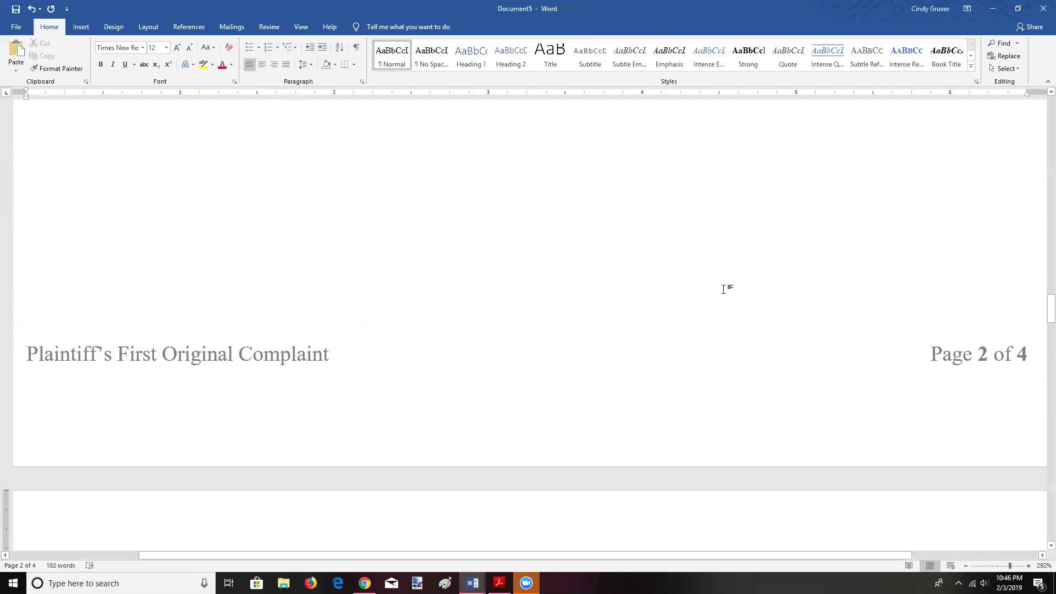
pyautogui.scroll(-3, 1045, 323)
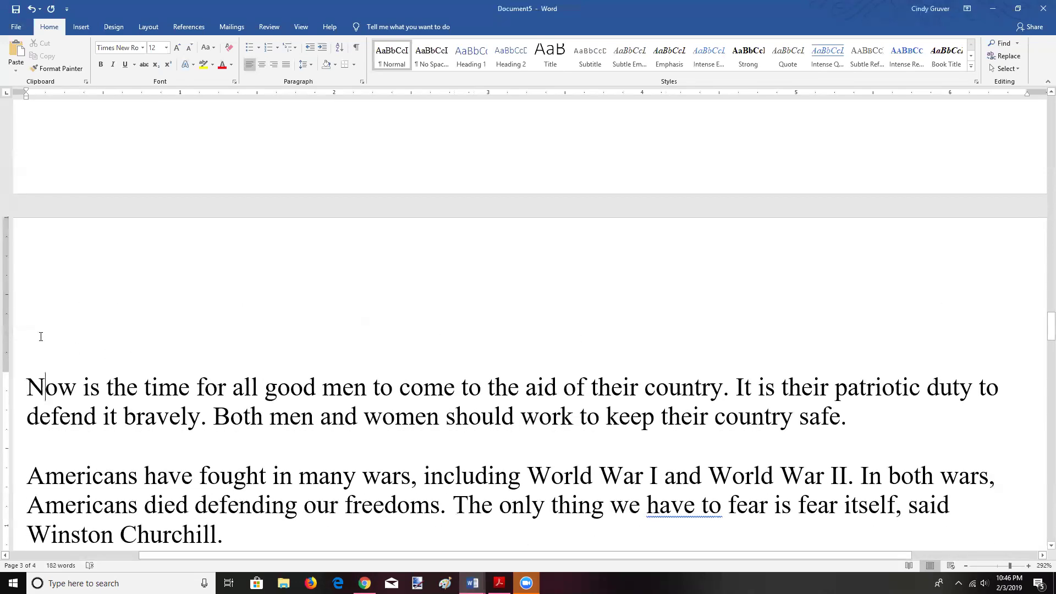
# Step: Add a new line reading "Corporation" above the "Now is the time" paragraph on page 3, correcting the misspelled ending
pyautogui.click(29, 376)
pyautogui.press('Return')
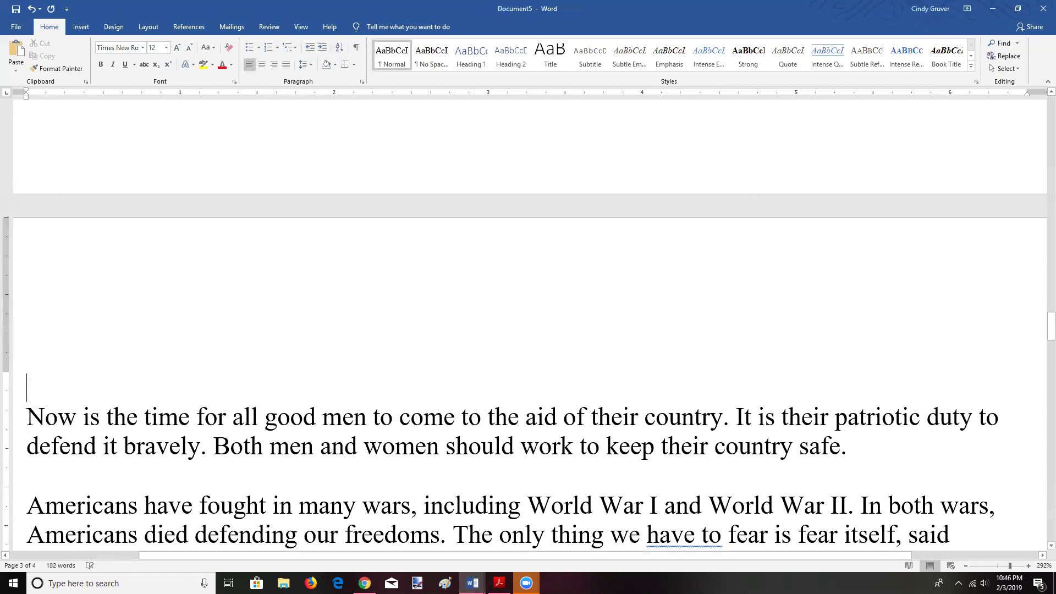
pyautogui.click(31, 360)
pyautogui.write('Corportion')
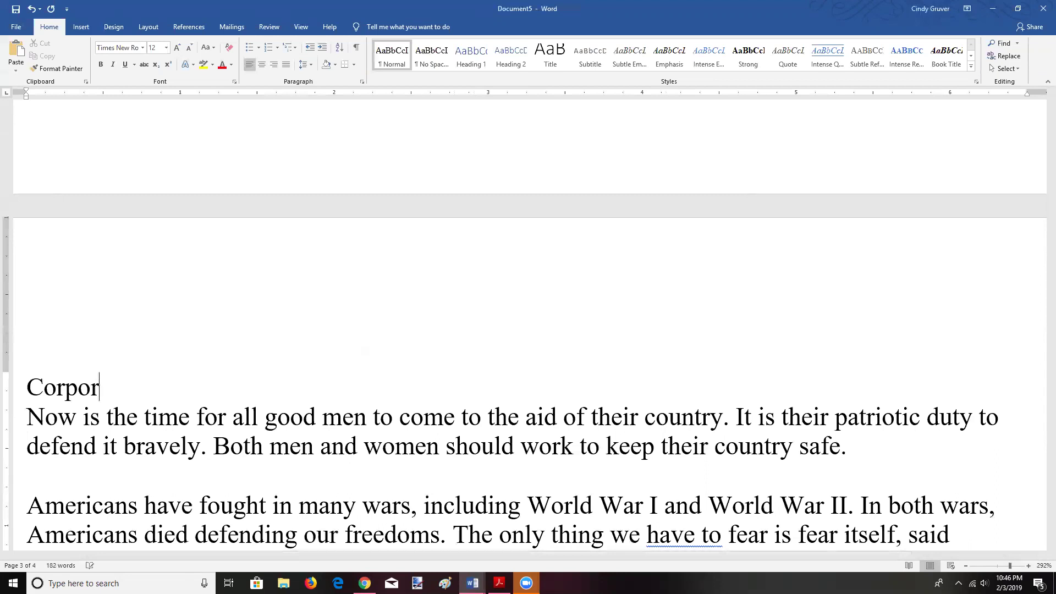
pyautogui.press('BackSpace')
pyautogui.press('BackSpace')
pyautogui.press('BackSpace')
pyautogui.press('BackSpace')
pyautogui.write('ation')
# Step: Add "ABC Corp." after "Corporation" on the same line, separated by spaces
pyautogui.moveTo(26, 387); pyautogui.dragTo(164, 389)
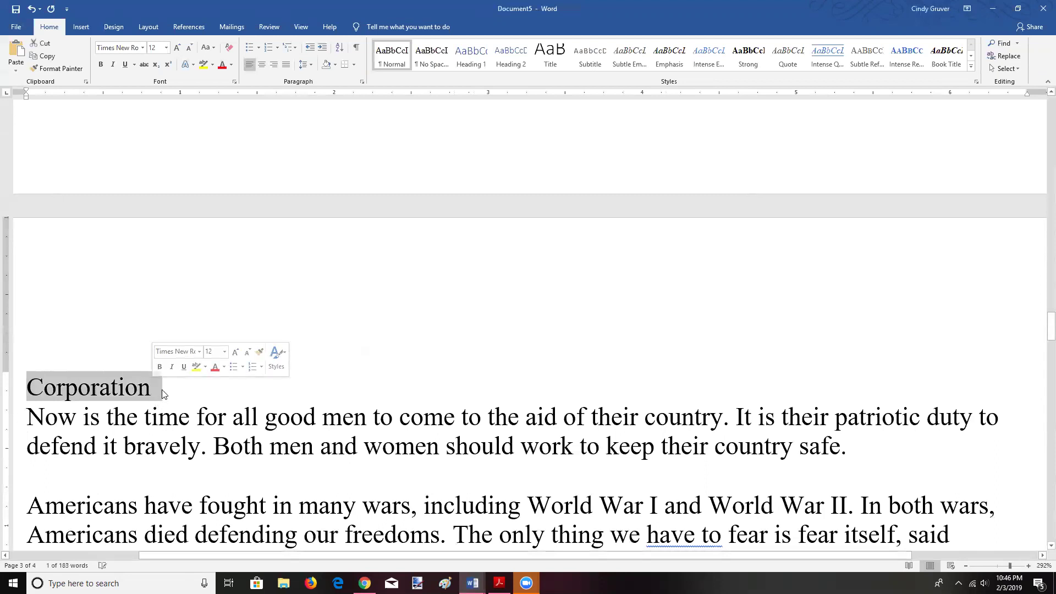
pyautogui.click(167, 390)
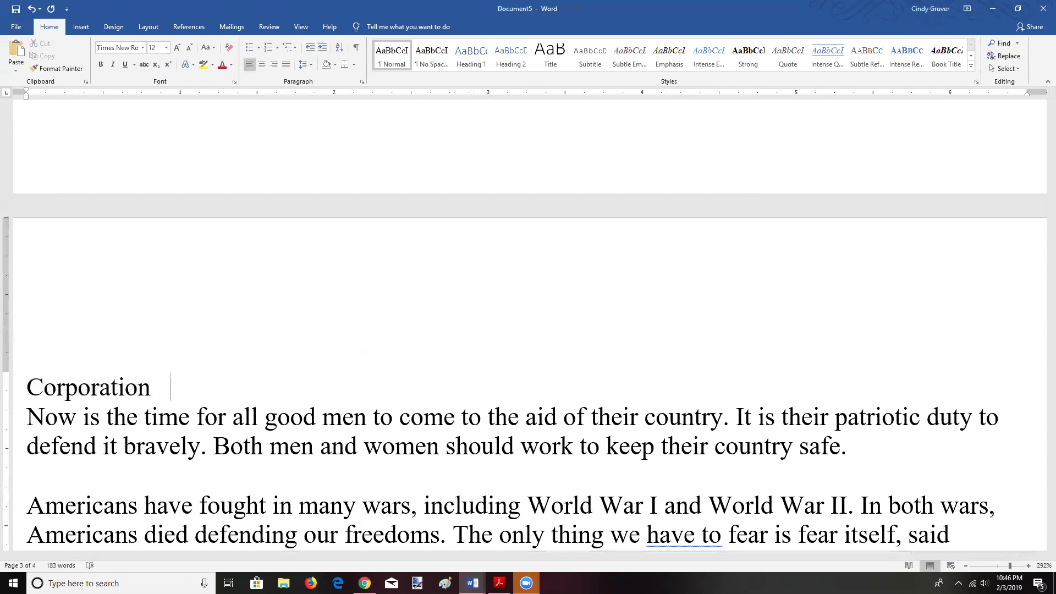
pyautogui.write('ABC Cop')
pyautogui.press('BackSpace')
pyautogui.write('rp.')
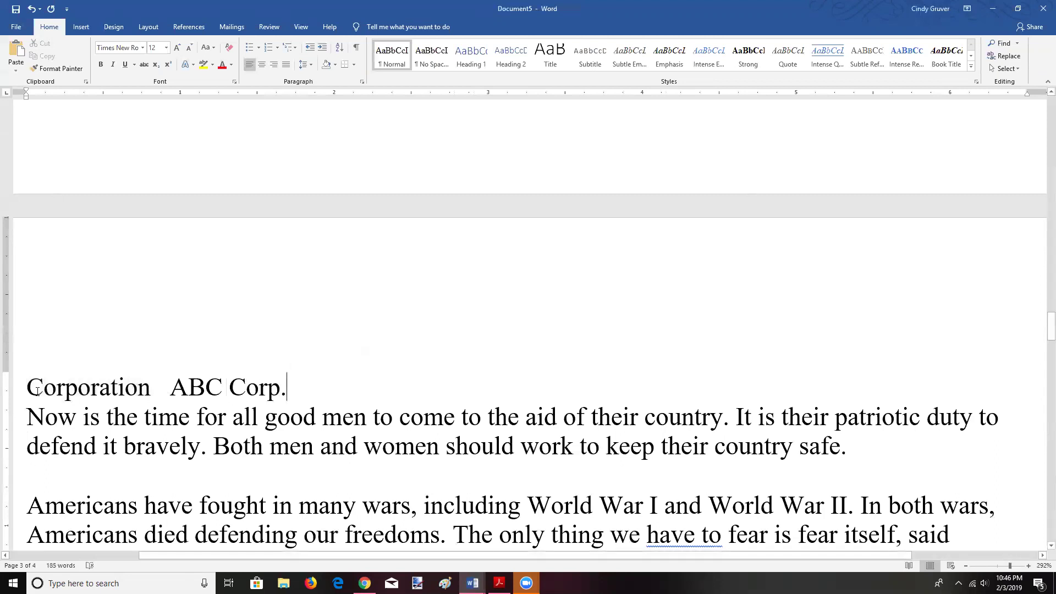
# Step: Search the document for the "ABC Corp." text and open Find and Replace
pyautogui.moveTo(27, 388); pyautogui.dragTo(282, 391)
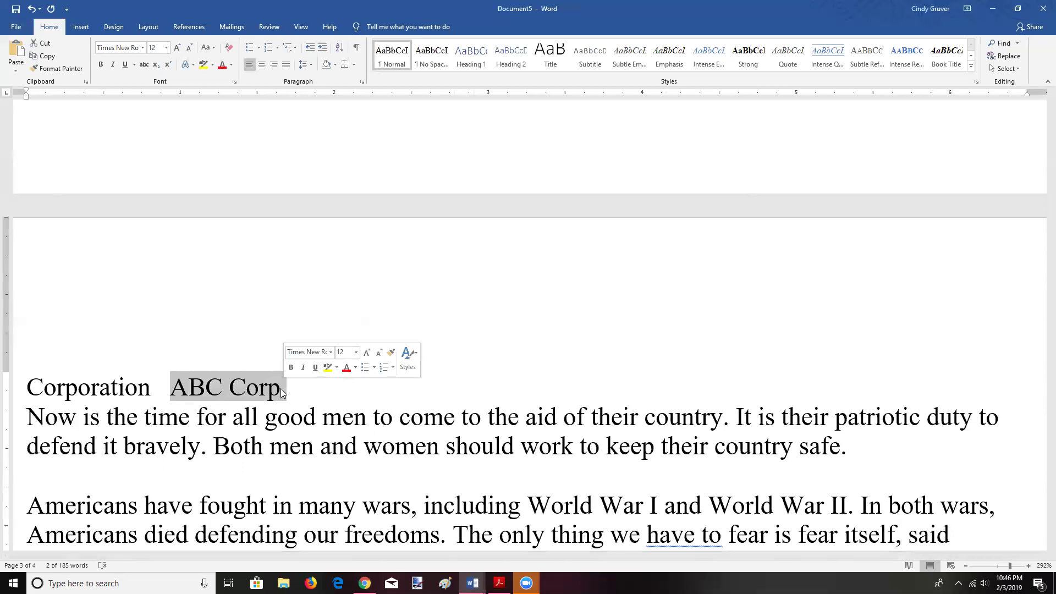
pyautogui.click(1004, 43)
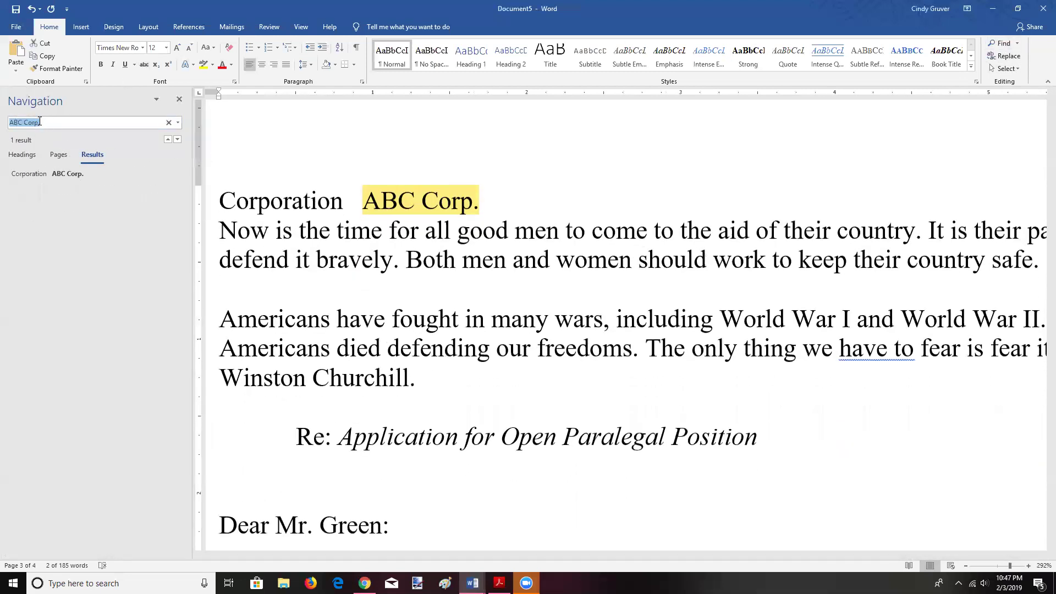
pyautogui.click(1009, 56)
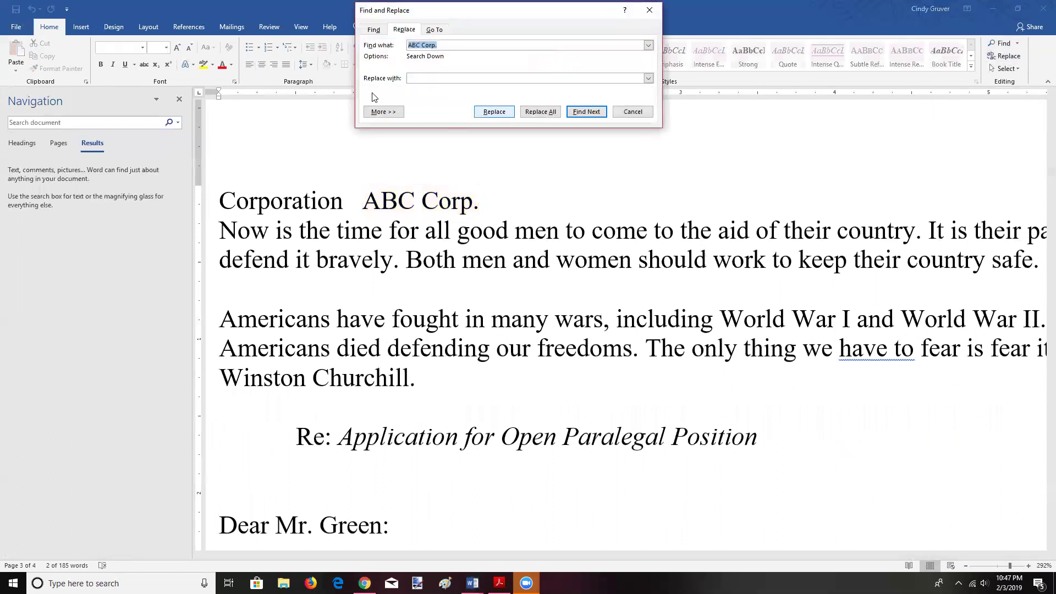
# Step: Set Find and Replace to look for "Corporation" and replace it with "ABC Corp"
pyautogui.click(452, 45)
pyautogui.press('BackSpace')
pyautogui.press('BackSpace')
pyautogui.press('BackSpace')
pyautogui.press('BackSpace')
pyautogui.press('BackSpace')
pyautogui.press('BackSpace')
pyautogui.press('BackSpace')
pyautogui.press('BackSpace')
pyautogui.press('BackSpace')
pyautogui.write('Co')
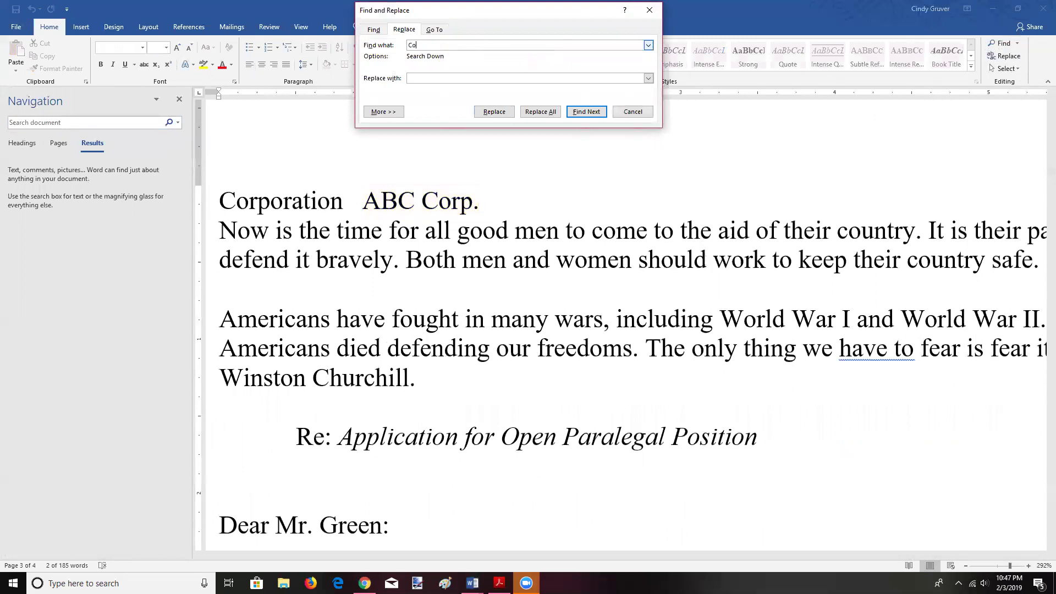
pyautogui.write('rporation')
pyautogui.click(436, 76)
pyautogui.write('ABCCorp')
pyautogui.click(422, 79)
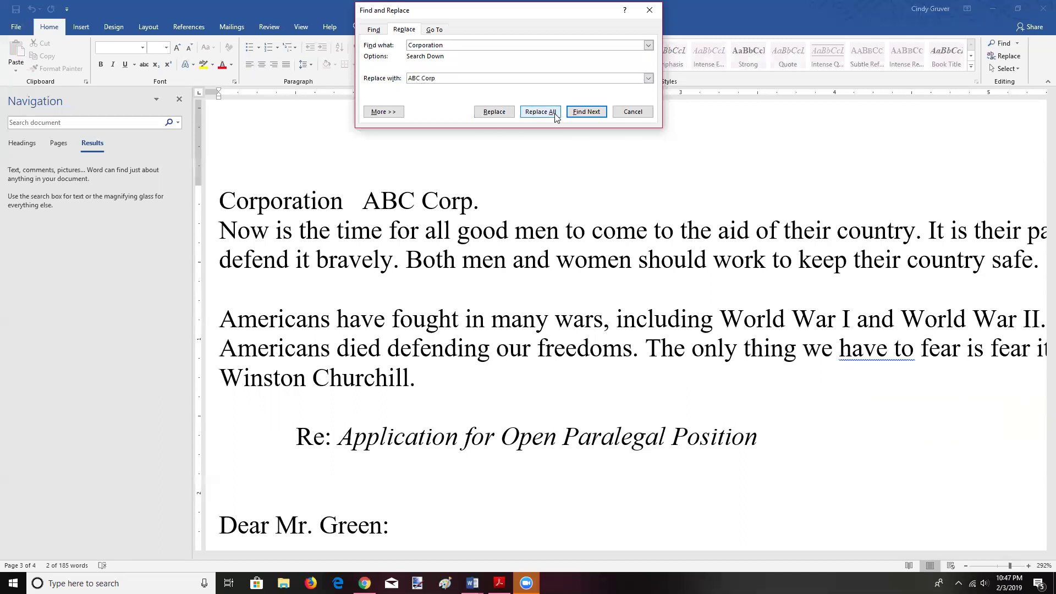
# Step: Find the occurrences of "Corporation" one by one, extending the search to the rest of the document
pyautogui.click(579, 117)
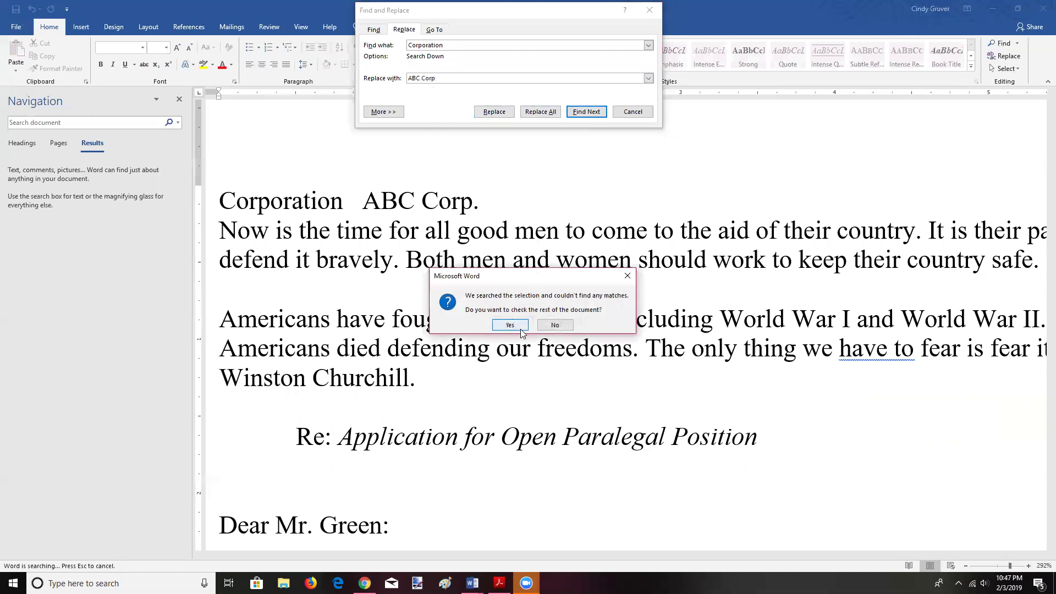
pyautogui.click(521, 329)
pyautogui.click(520, 329)
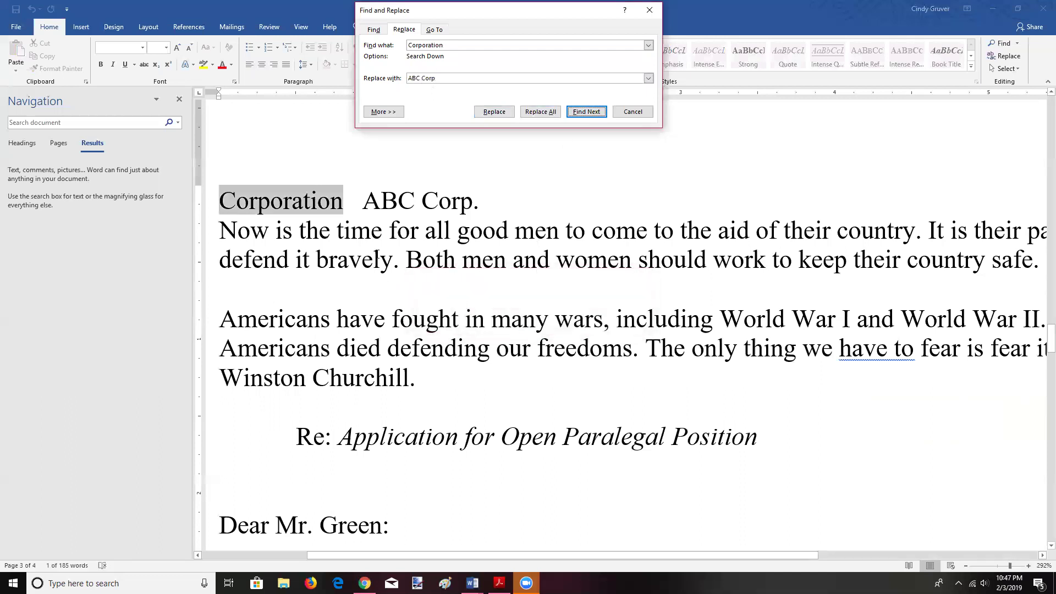
pyautogui.click(587, 112)
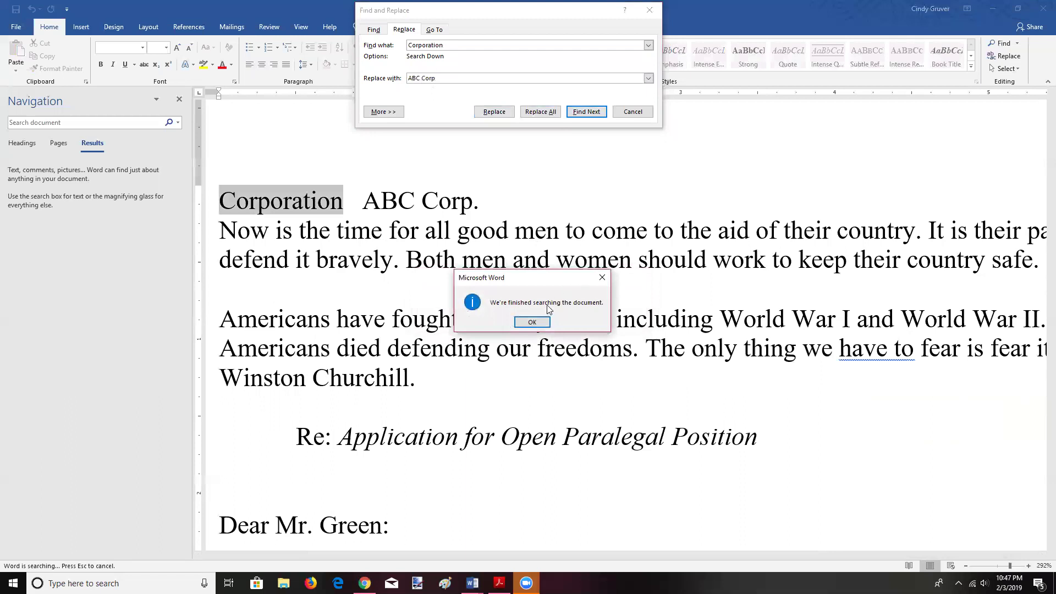
pyautogui.click(536, 325)
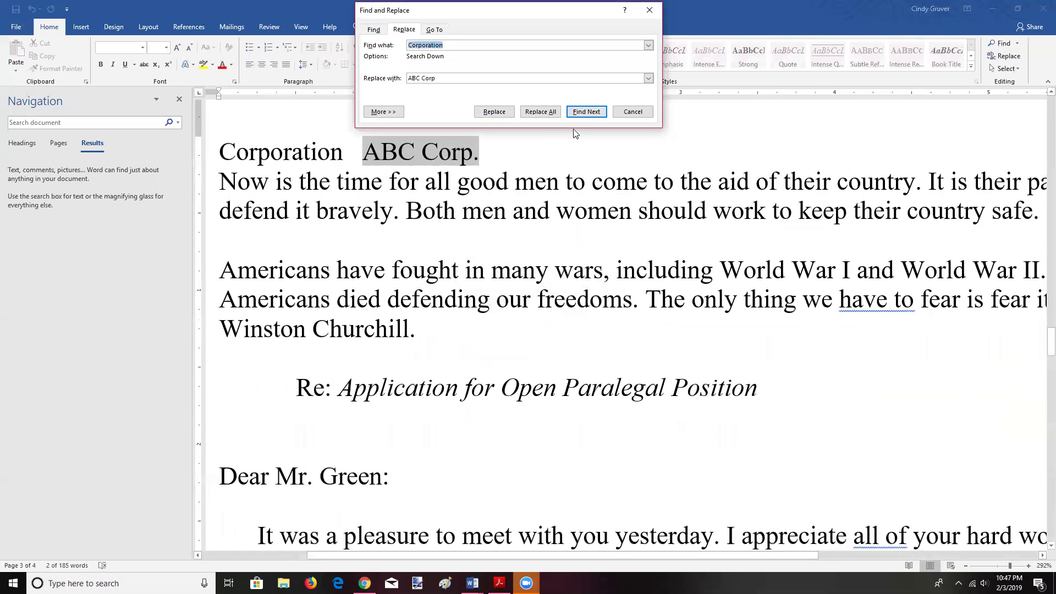
# Step: Replace "Corporation" with "ABC Corp", extending the search to the rest of the document, and close Find and Replace
pyautogui.click(494, 112)
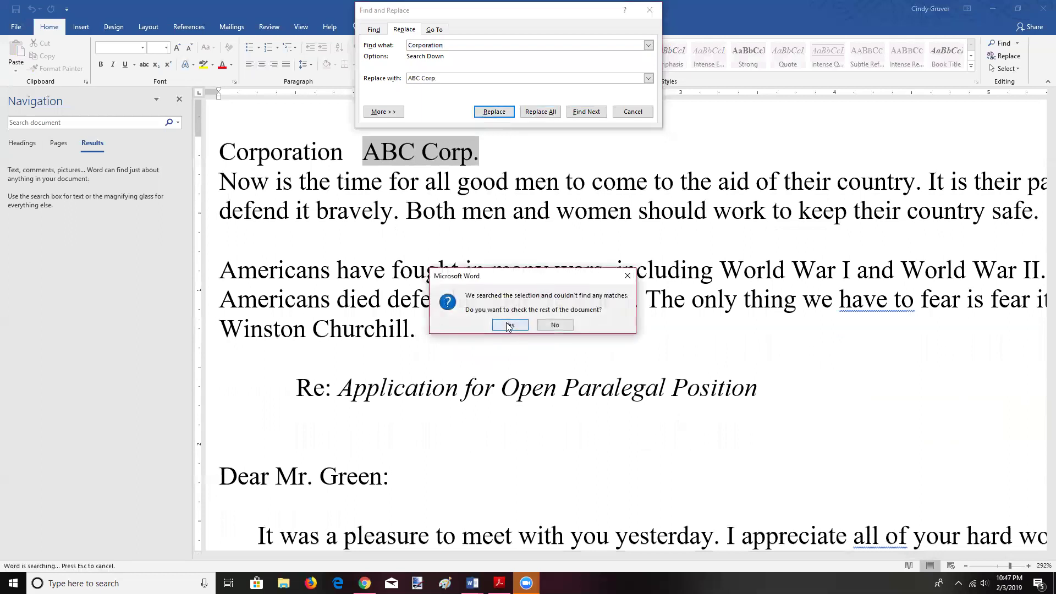
pyautogui.click(508, 326)
pyautogui.click(509, 325)
pyautogui.click(487, 113)
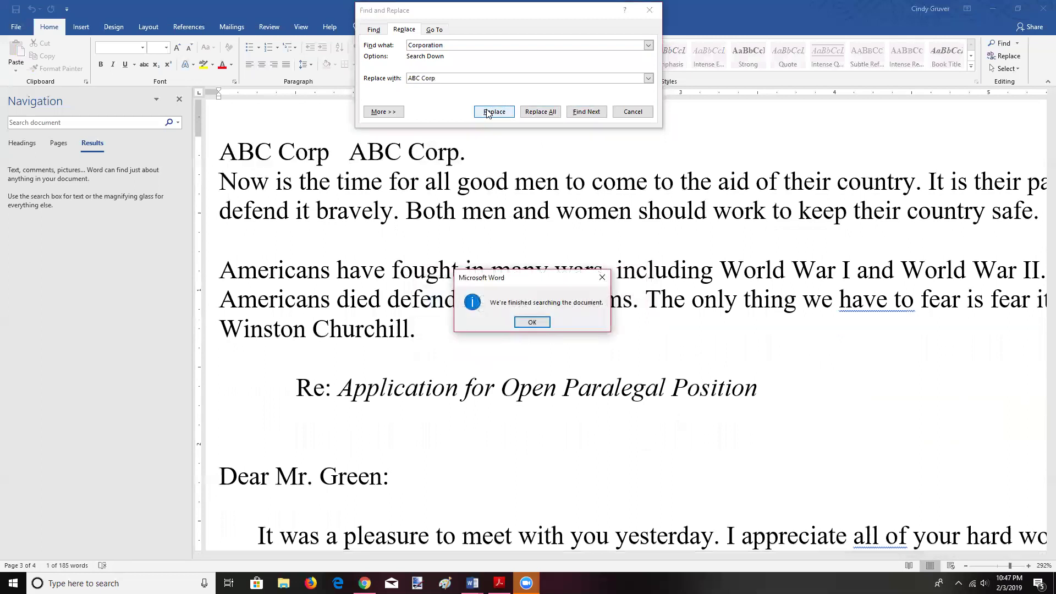
pyautogui.click(538, 323)
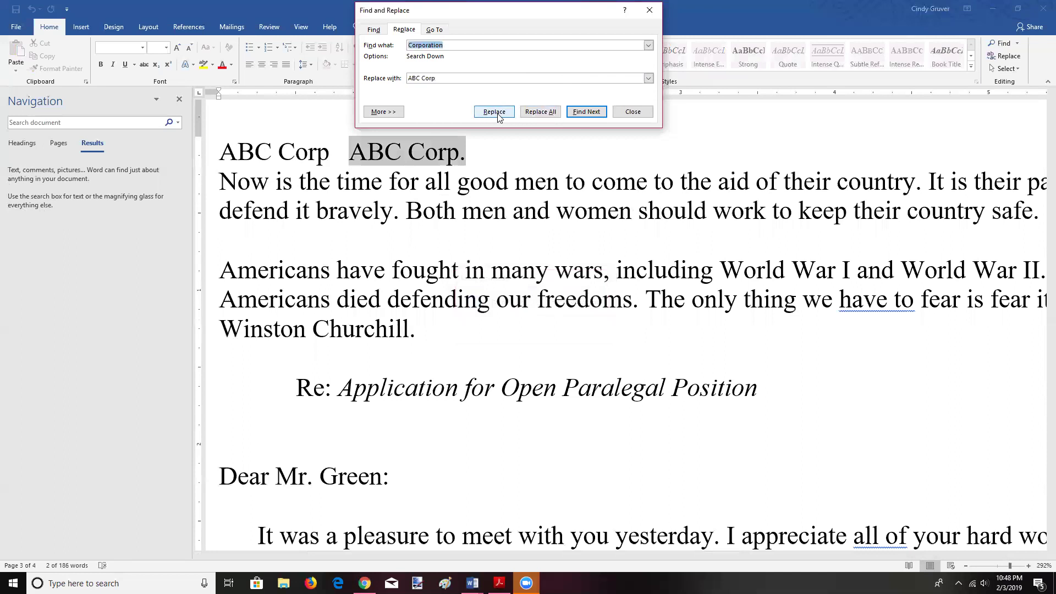
pyautogui.click(651, 11)
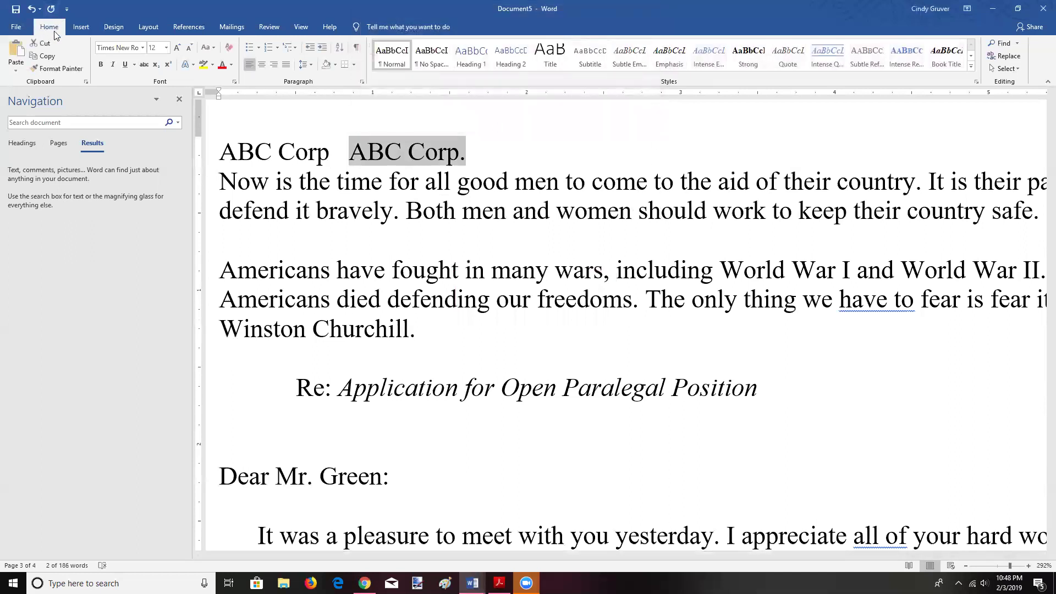
# Step: Hide the Navigation pane and toggle the page gridlines on and off, leaving the gridlines hidden
pyautogui.click(303, 29)
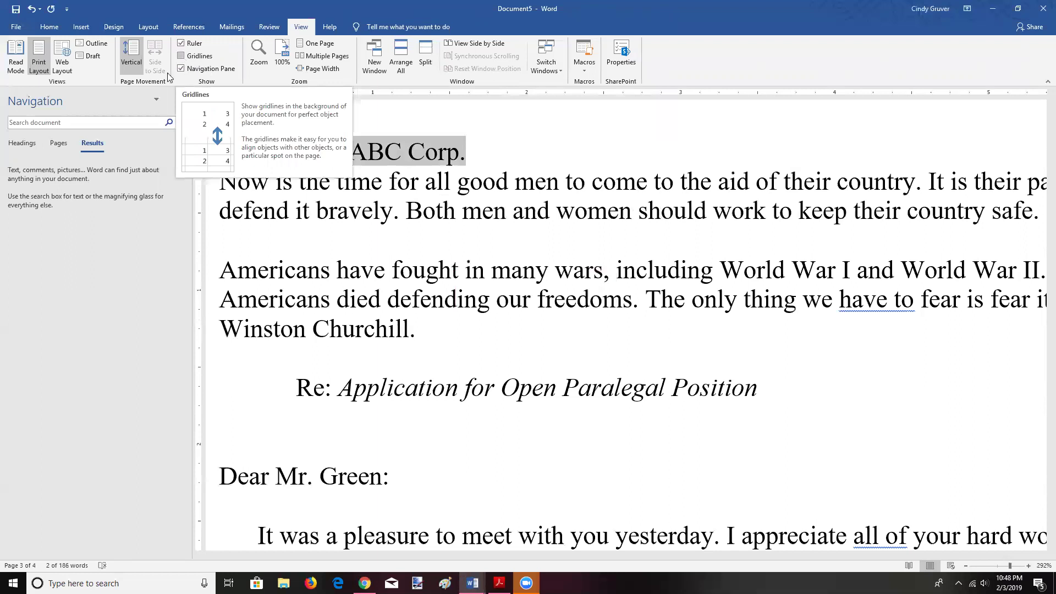
pyautogui.click(177, 99)
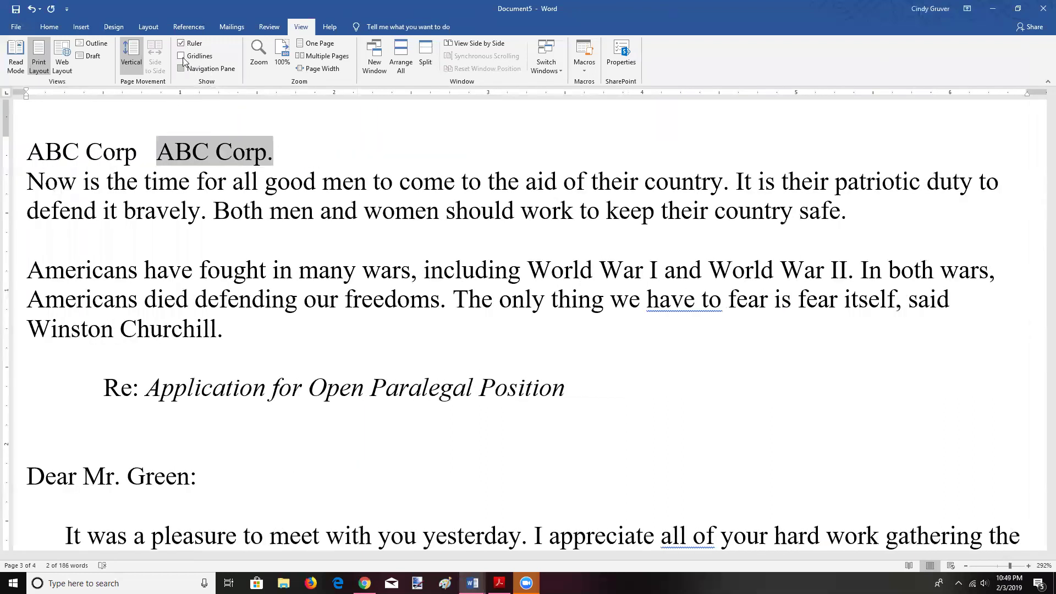
pyautogui.click(181, 57)
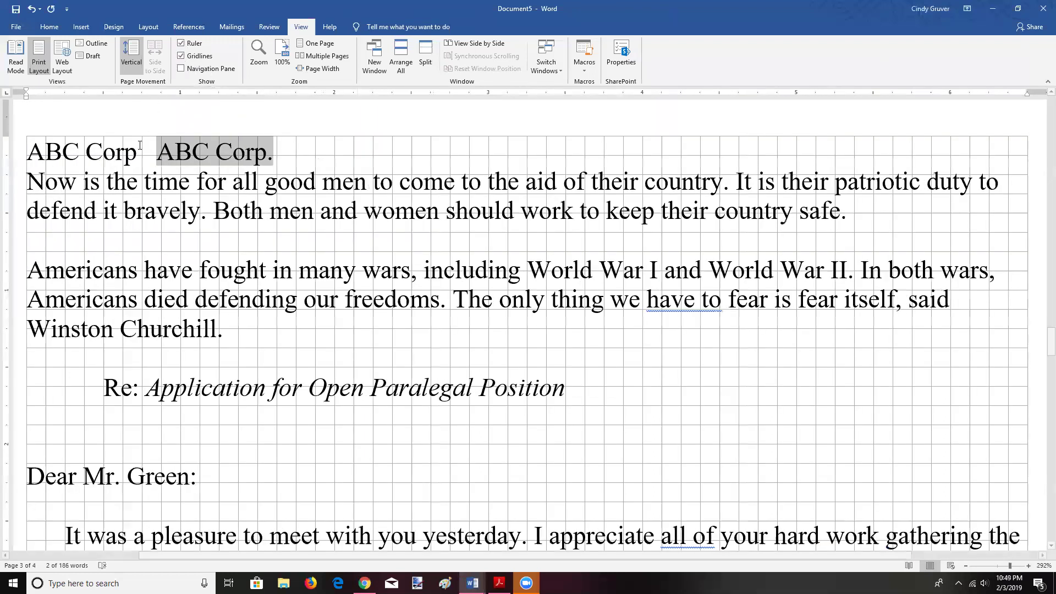
pyautogui.click(181, 69)
pyautogui.click(181, 69)
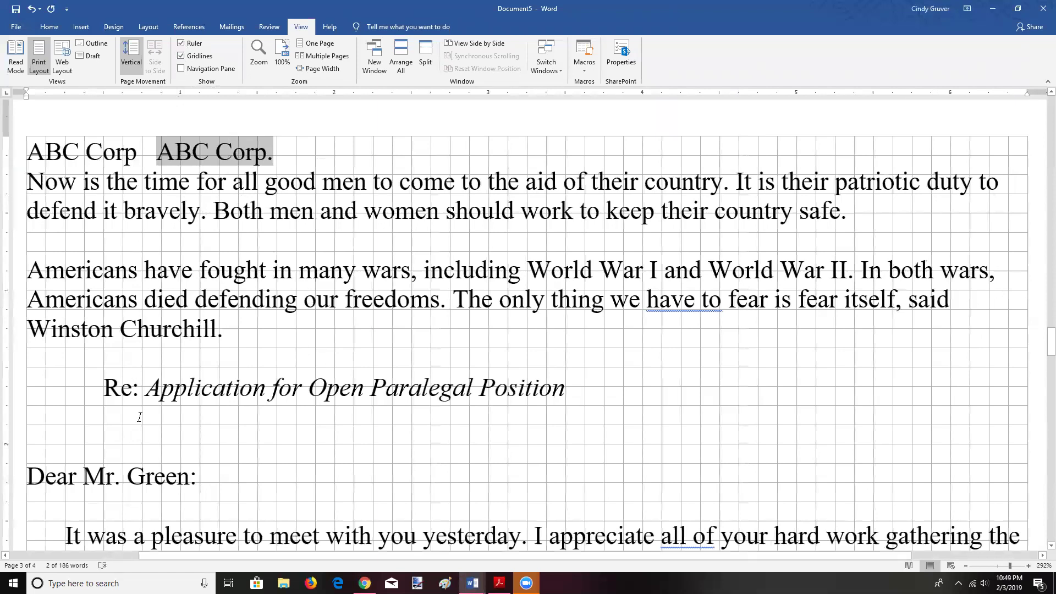
pyautogui.click(181, 56)
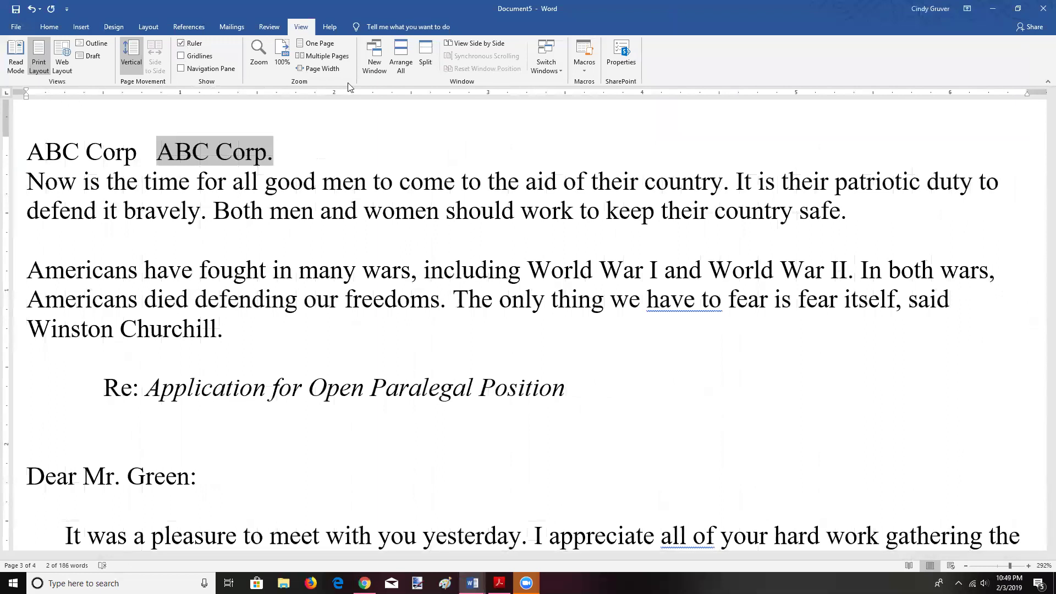
pyautogui.click(181, 57)
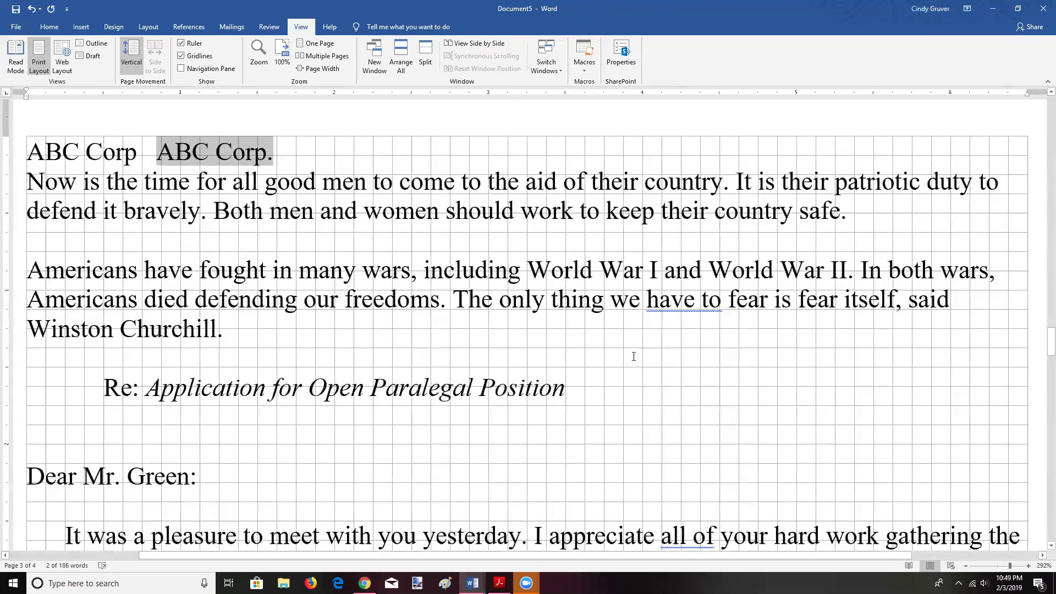
pyautogui.click(183, 57)
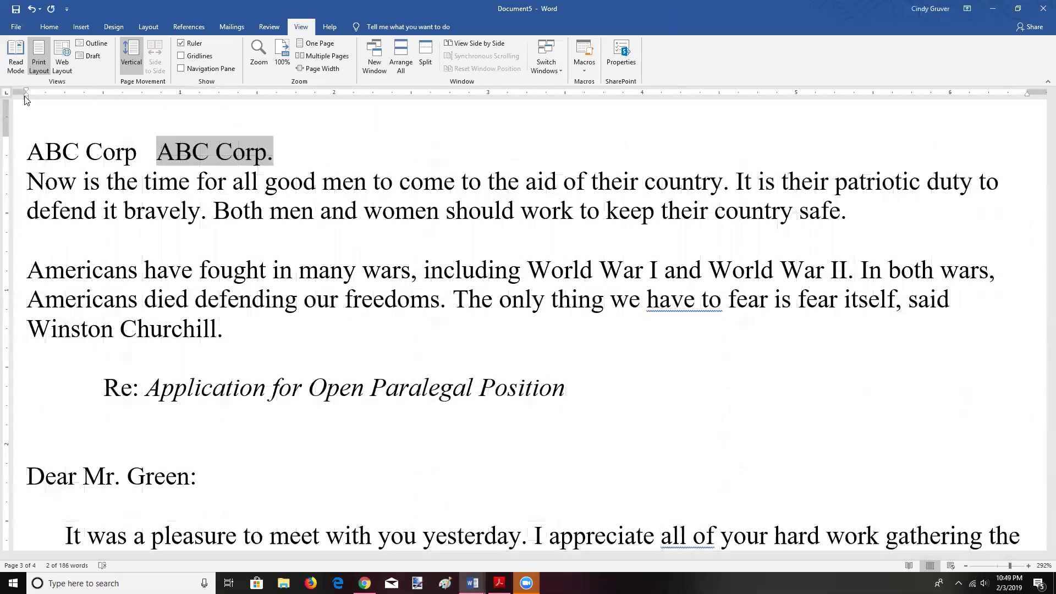
# Step: Indent the first line of the ABC Corp paragraph to 0.25 inch and give the two body paragraphs below it a hanging indent
pyautogui.moveTo(25, 91)
pyautogui.mouseDown()
pyautogui.moveTo(104, 102)
pyautogui.moveTo(33, 107)
pyautogui.mouseUp()
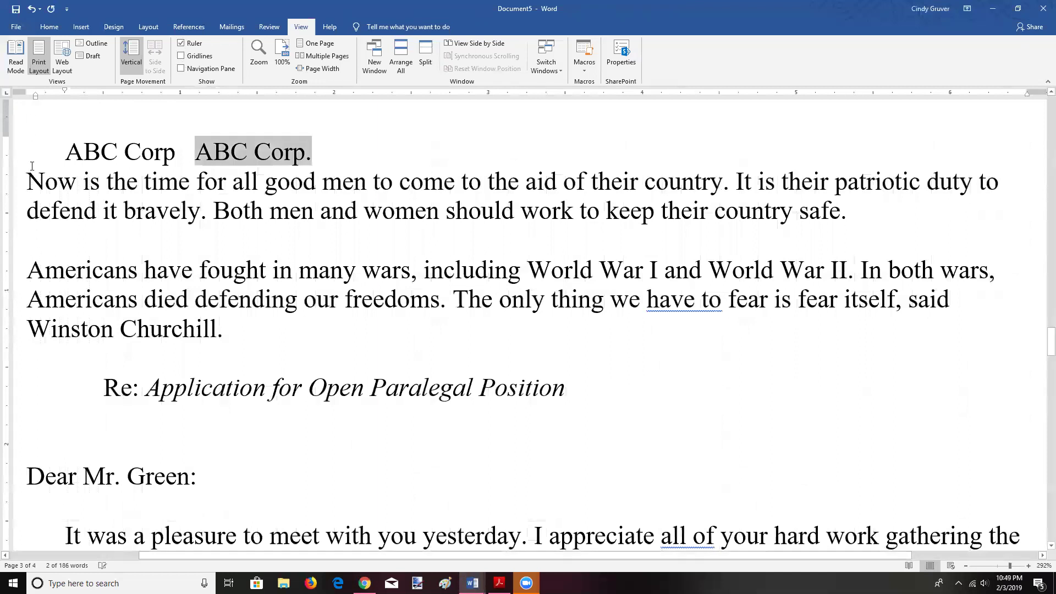
pyautogui.moveTo(29, 182); pyautogui.dragTo(243, 353)
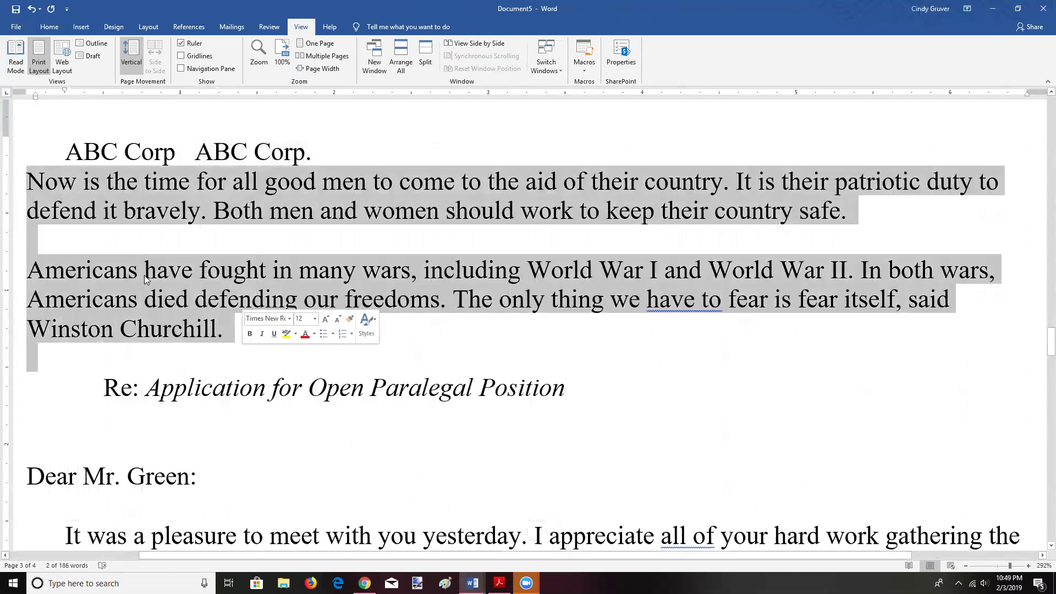
pyautogui.moveTo(24, 98)
pyautogui.mouseDown()
pyautogui.moveTo(65, 101)
pyautogui.moveTo(45, 91)
pyautogui.mouseUp()
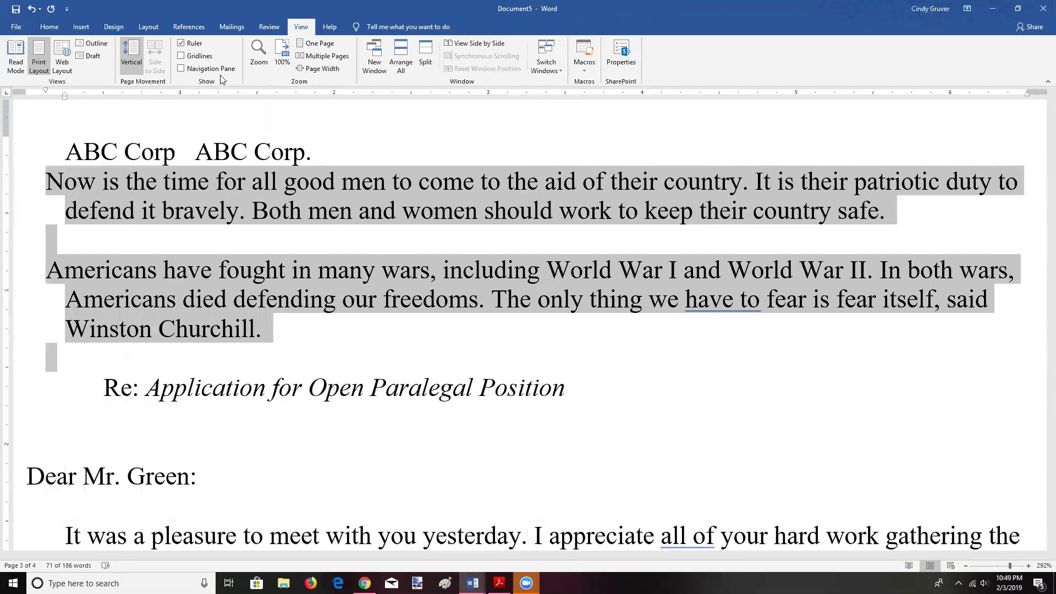
pyautogui.click(270, 27)
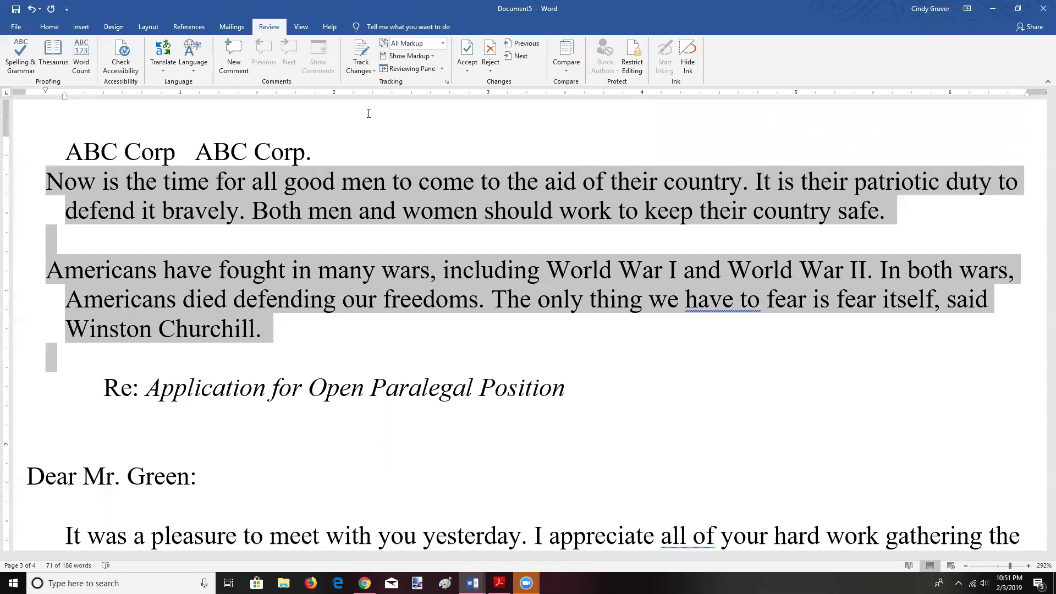
pyautogui.click(363, 55)
pyautogui.click(301, 27)
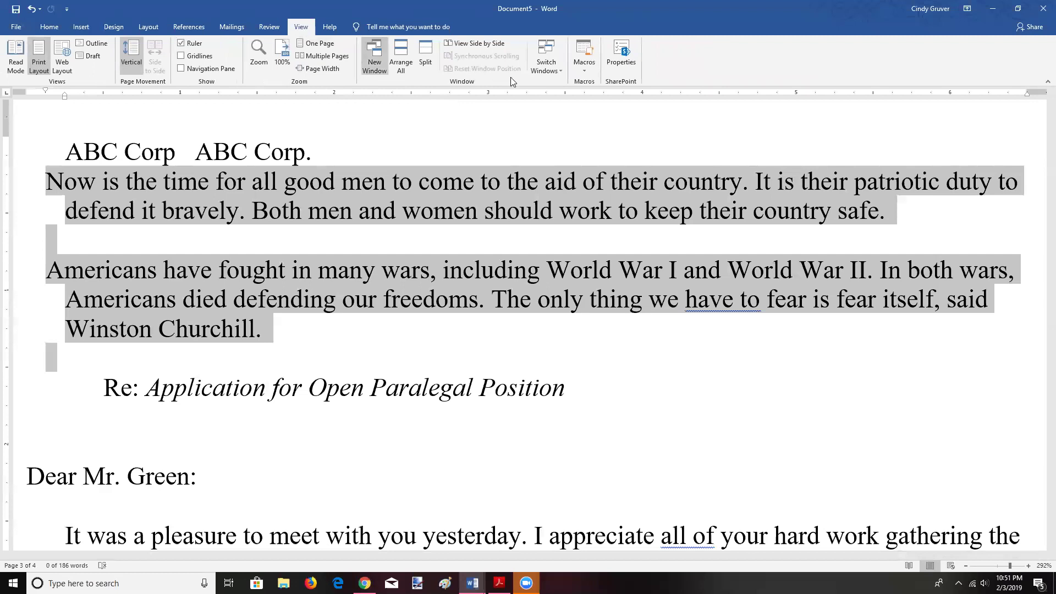
# Step: Examine the full list of document properties and return to the letter
pyautogui.click(613, 57)
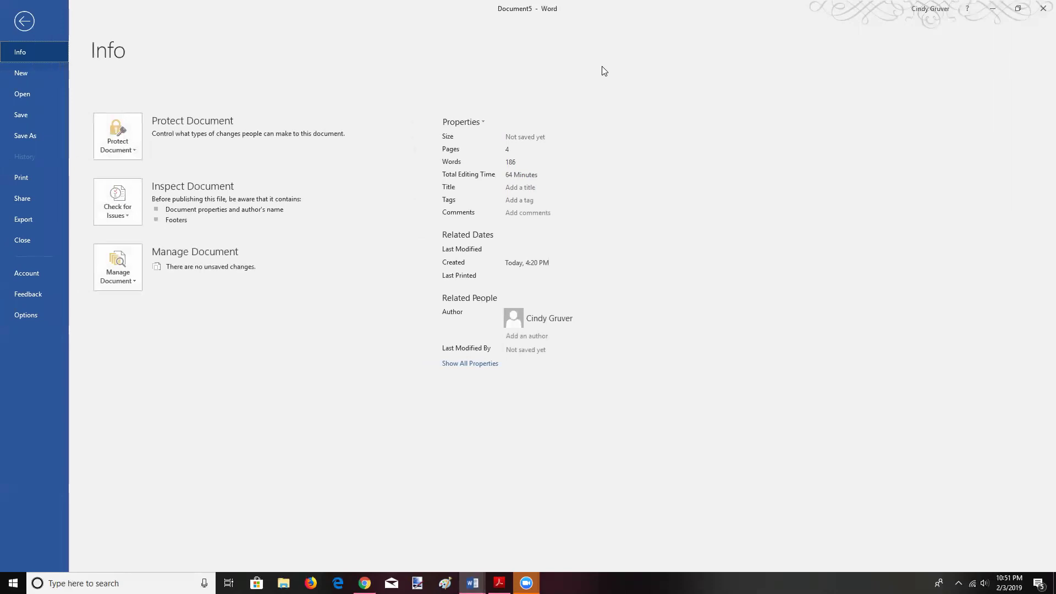
pyautogui.click(483, 368)
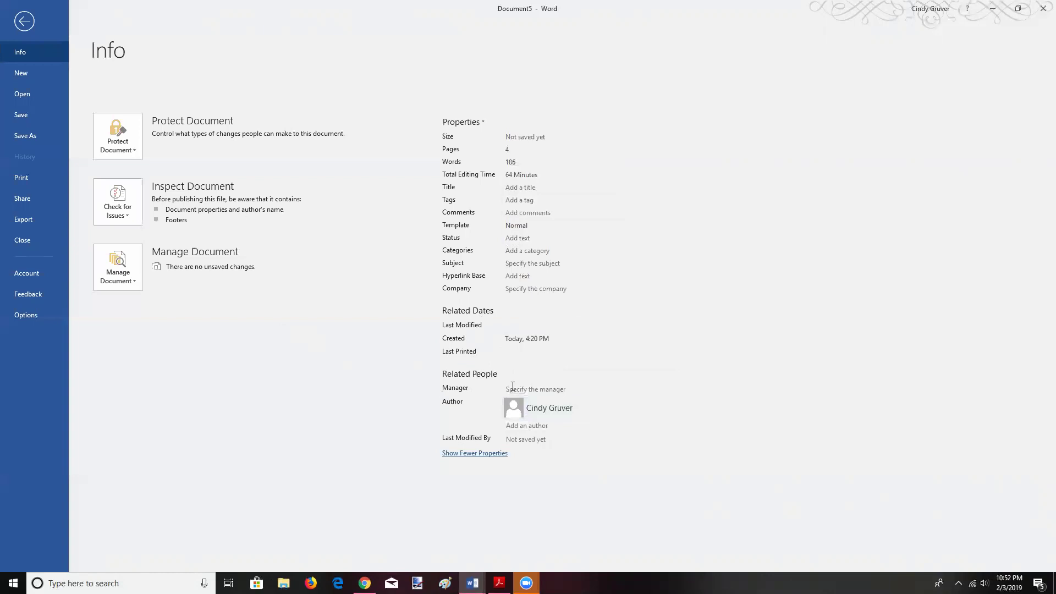
pyautogui.click(22, 23)
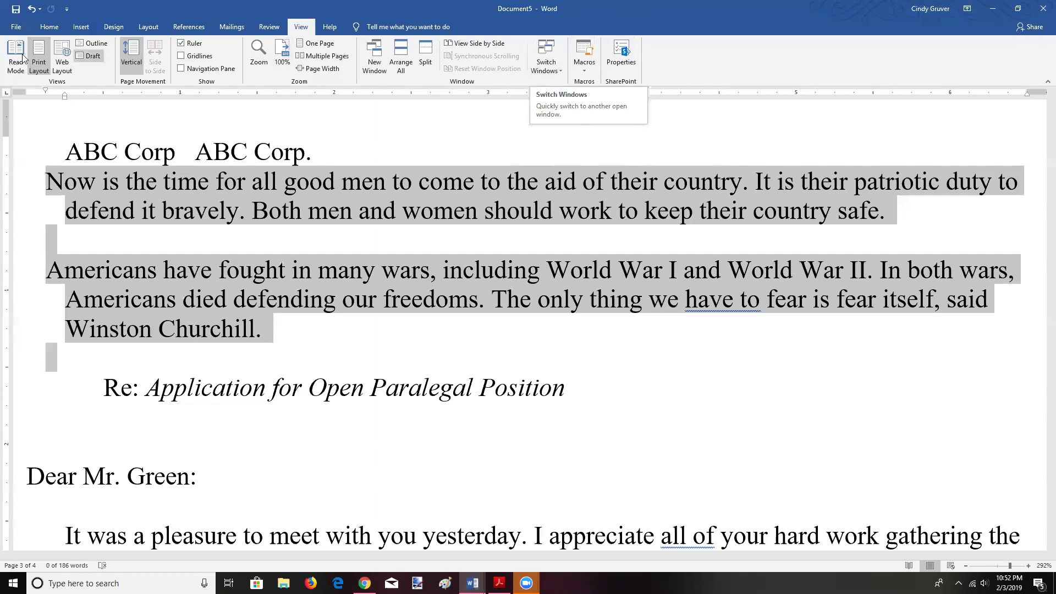
# Step: Replace the selected paragraphs above the Re: line with a section sign (§)
pyautogui.click(49, 29)
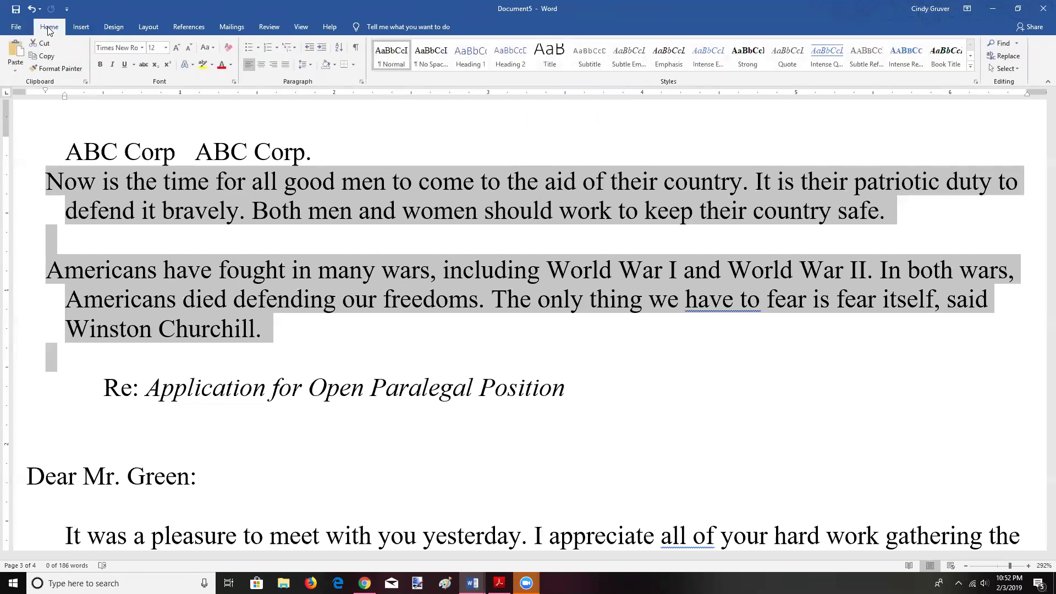
pyautogui.click(81, 28)
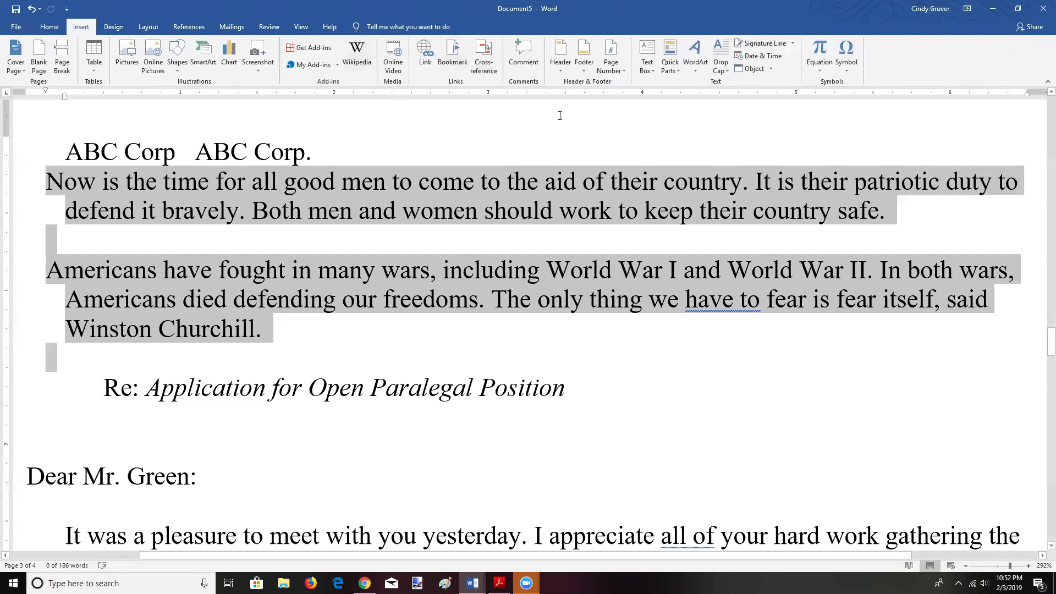
pyautogui.click(852, 60)
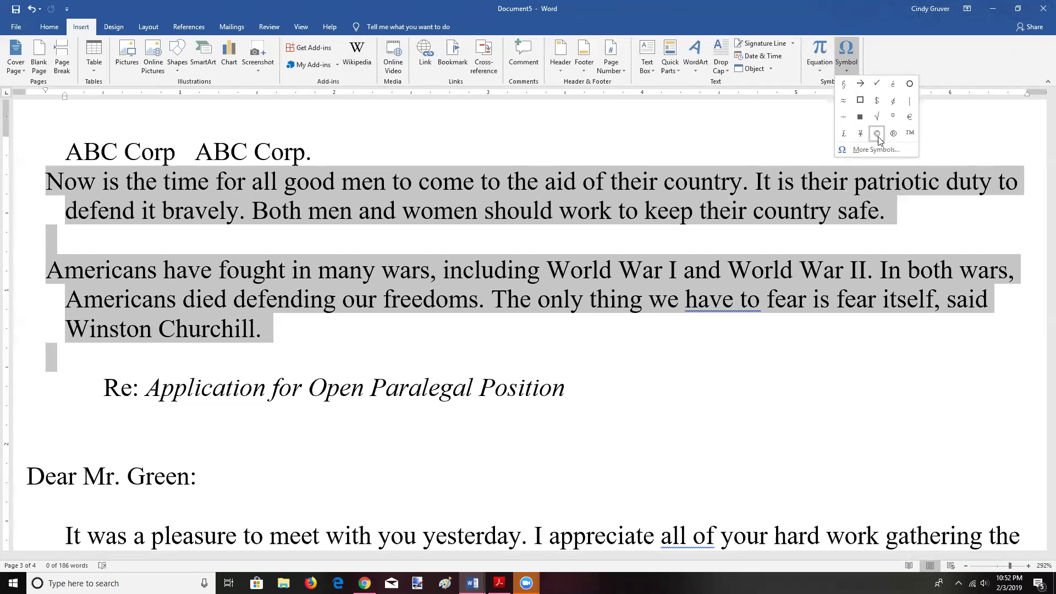
pyautogui.click(844, 86)
# Step: Insert four more section signs (§) directly after the first one
pyautogui.click(846, 62)
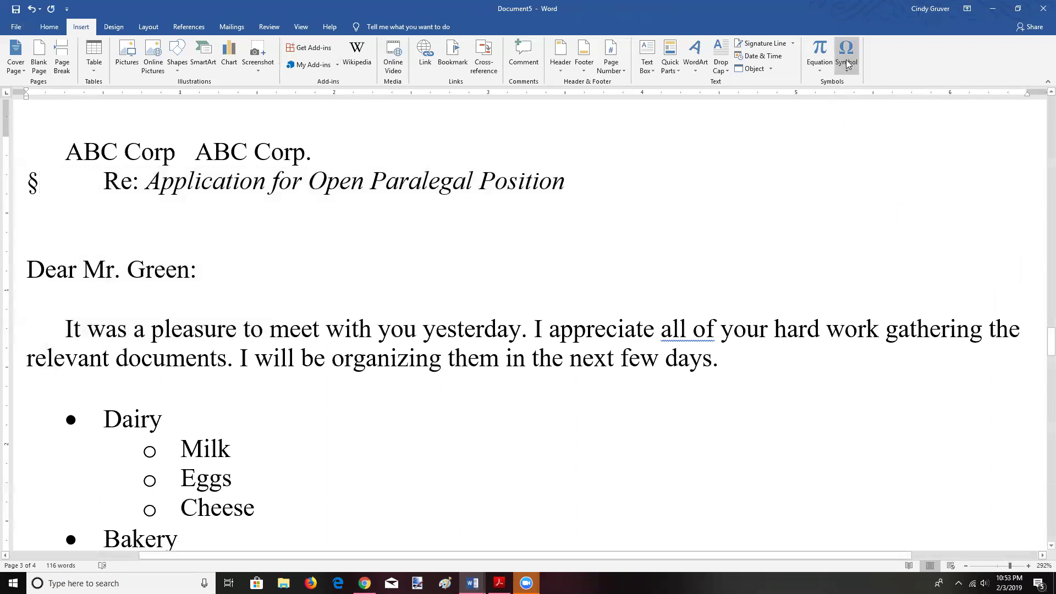
pyautogui.click(848, 84)
pyautogui.click(847, 66)
pyautogui.click(848, 84)
pyautogui.click(850, 65)
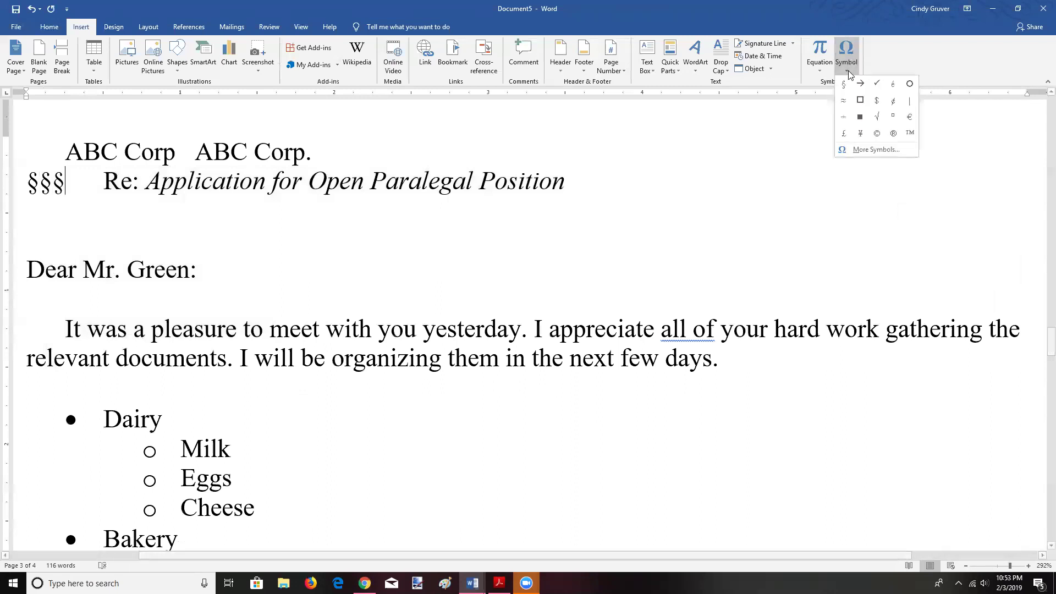
pyautogui.click(845, 85)
pyautogui.click(850, 57)
pyautogui.click(845, 80)
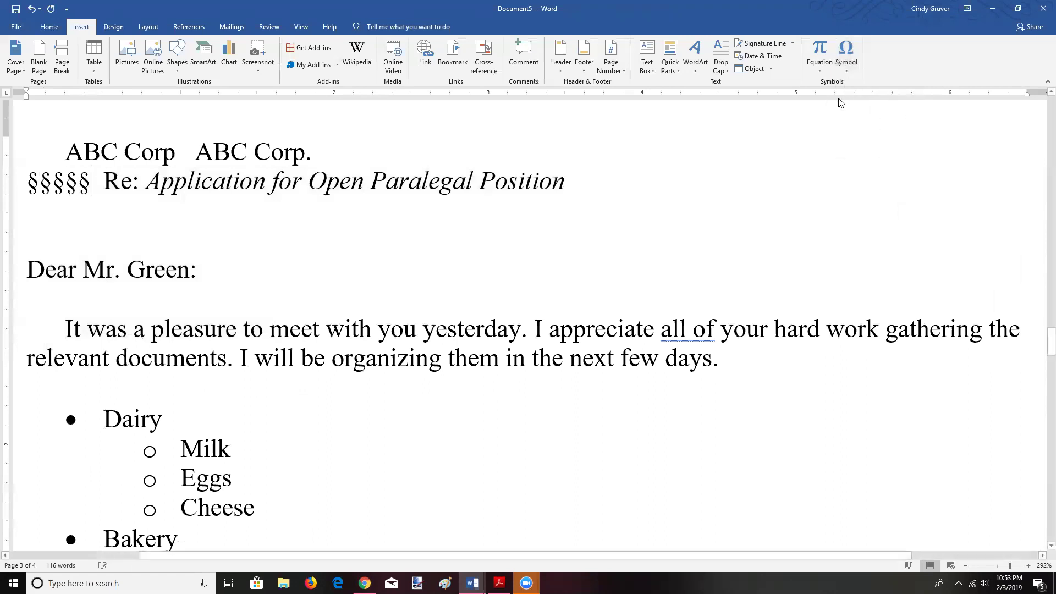
# Step: Insert a pilcrow sign (¶) from the full symbol set after the section signs
pyautogui.click(845, 57)
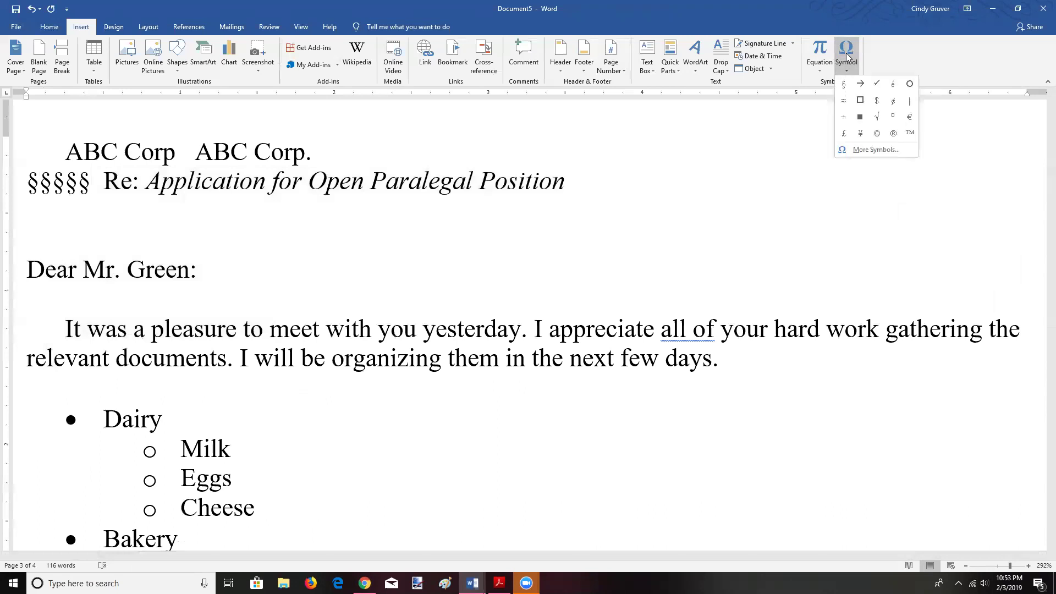
pyautogui.click(869, 147)
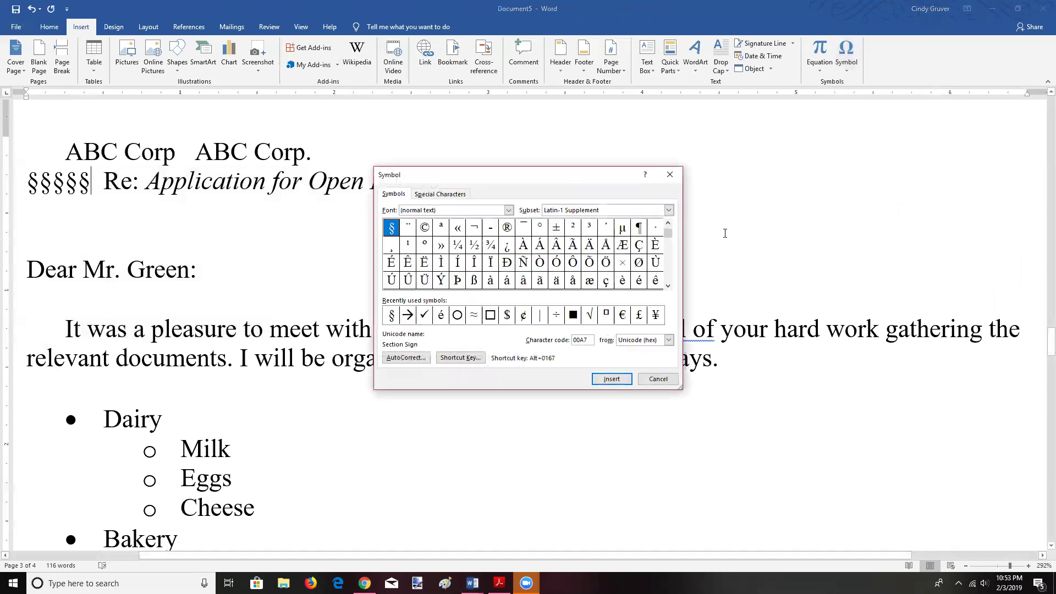
pyautogui.click(638, 230)
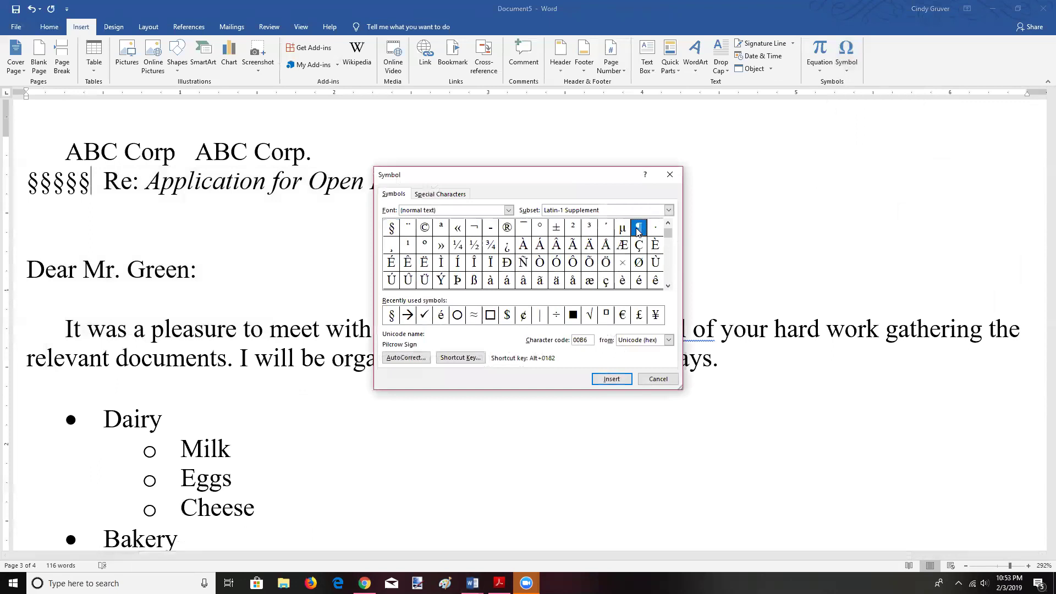
pyautogui.click(623, 379)
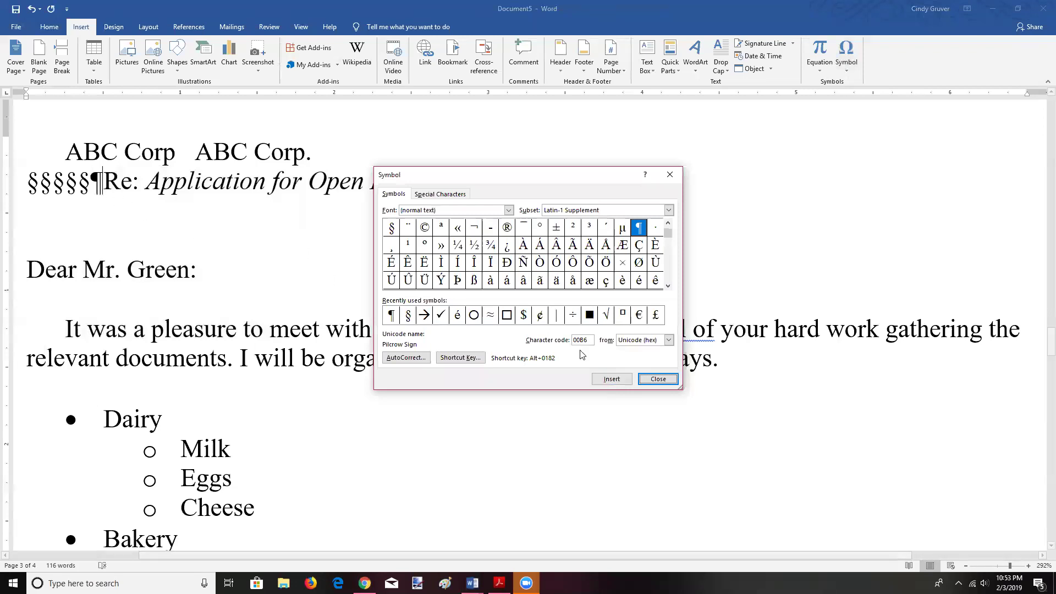
pyautogui.click(658, 379)
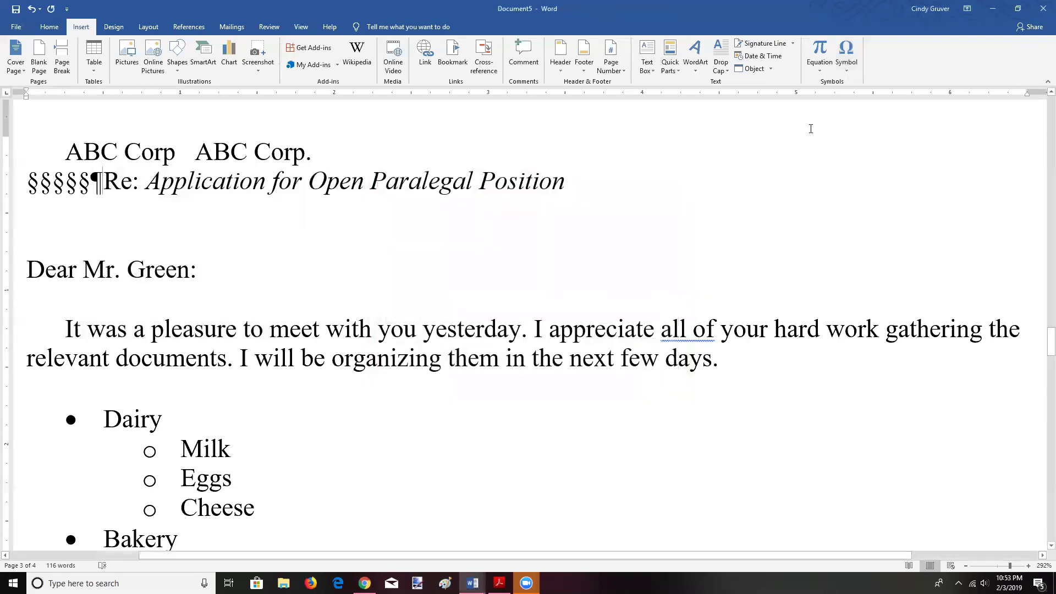
# Step: Insert two more pilcrow signs (¶) from the recently used symbols
pyautogui.click(846, 55)
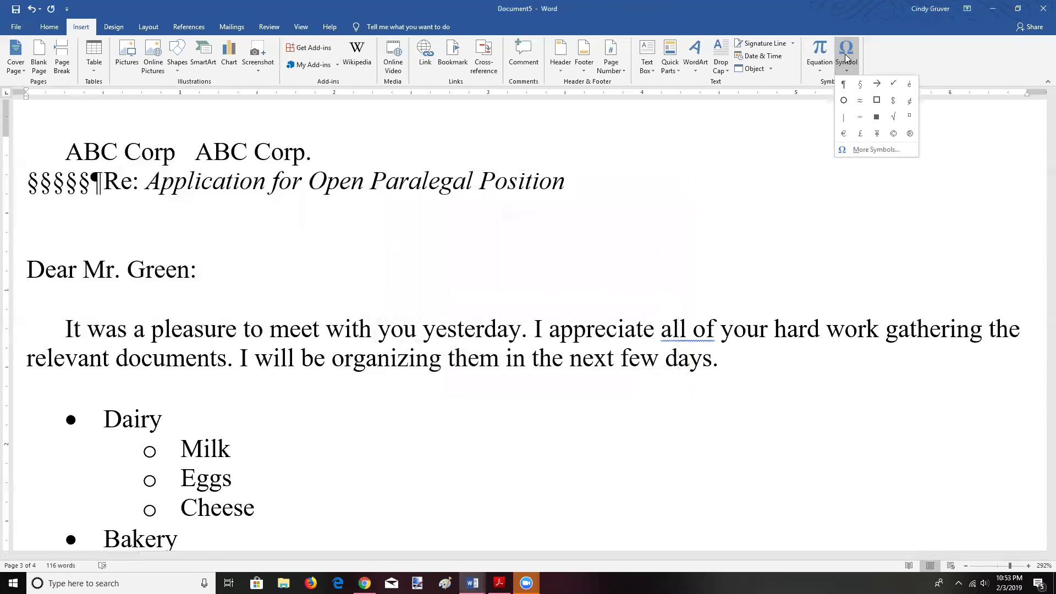
pyautogui.click(845, 85)
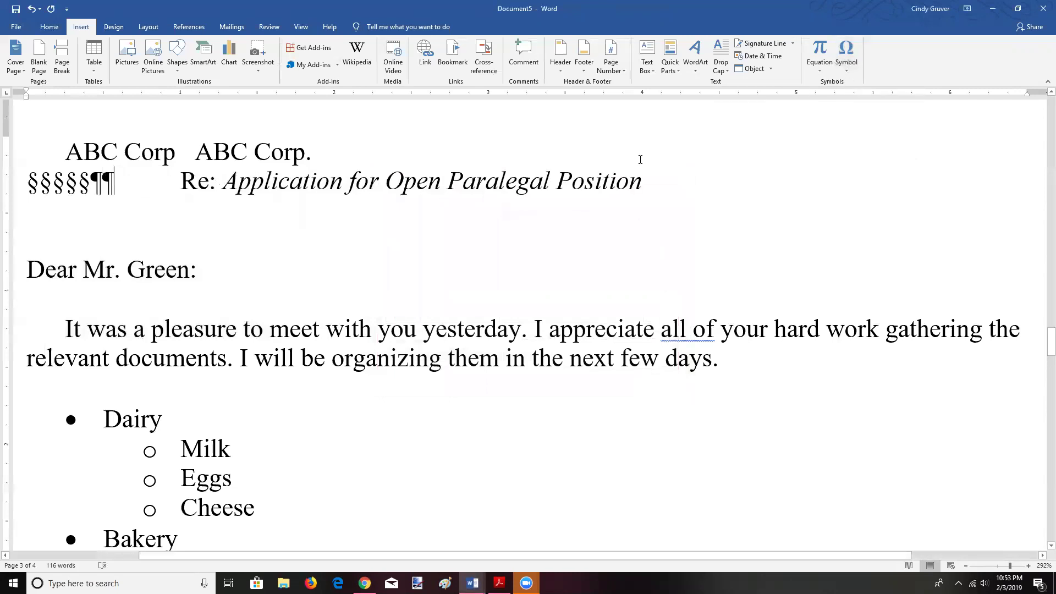
pyautogui.click(846, 54)
pyautogui.click(845, 85)
# Step: Look up the shortcut key of the section sign in the full symbol set without inserting anything
pyautogui.click(848, 75)
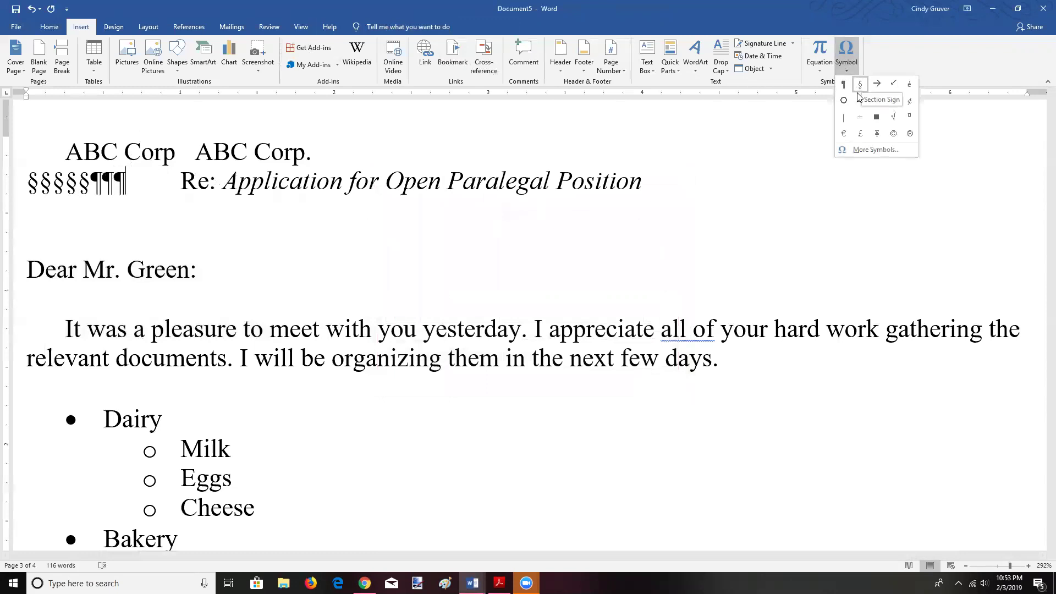
pyautogui.click(878, 150)
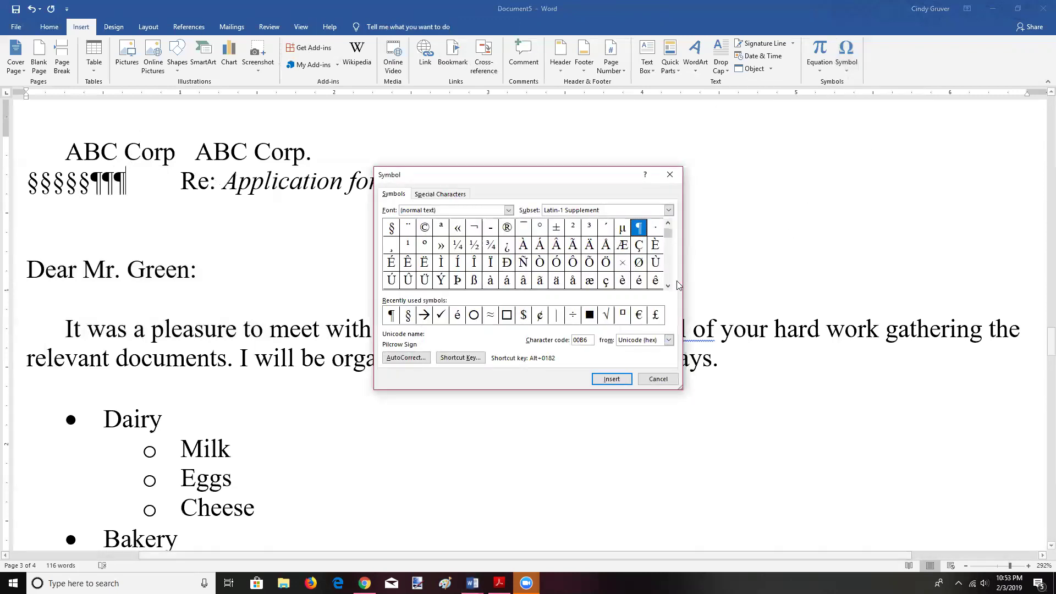
pyautogui.click(392, 229)
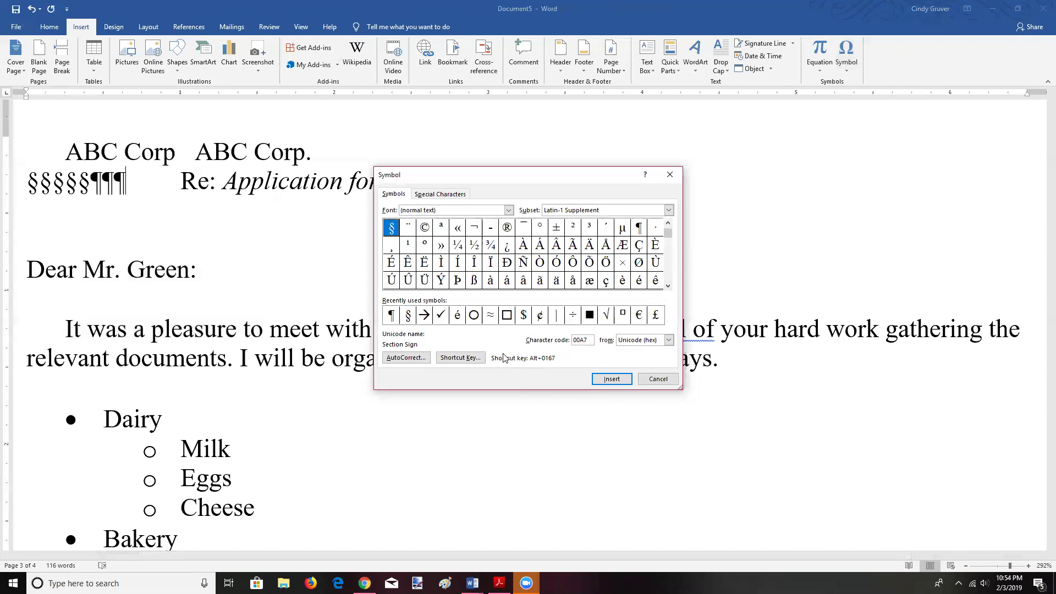
pyautogui.click(658, 380)
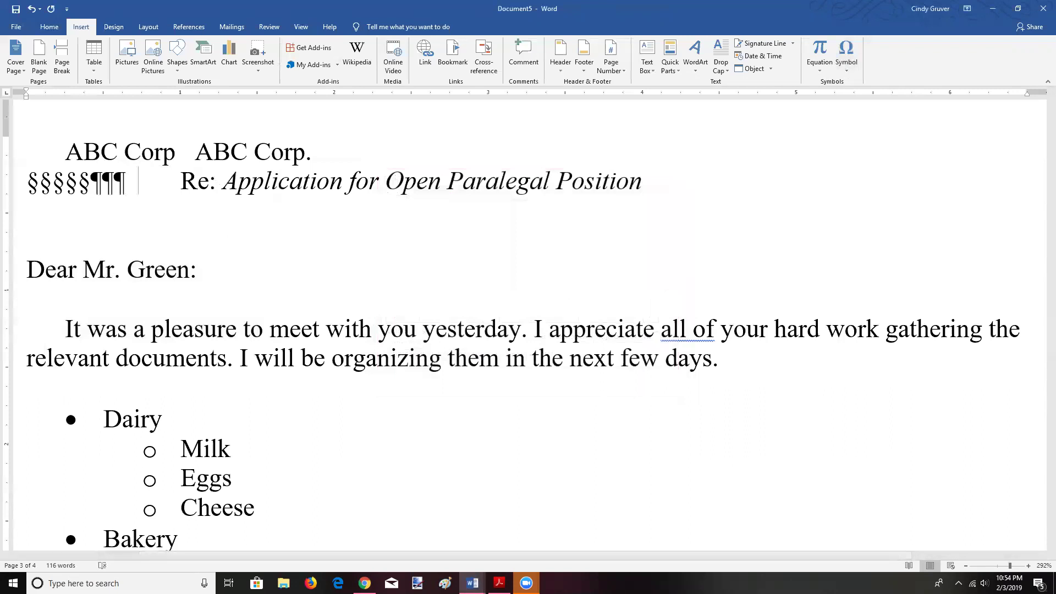
# Step: Add a copyright and a trademark symbol after the pilcrow signs by entering (c) and (TM)
pyautogui.write('(')
pyautogui.write('c')
pyautogui.write(')')
pyautogui.press('Right')
pyautogui.write('(TM')
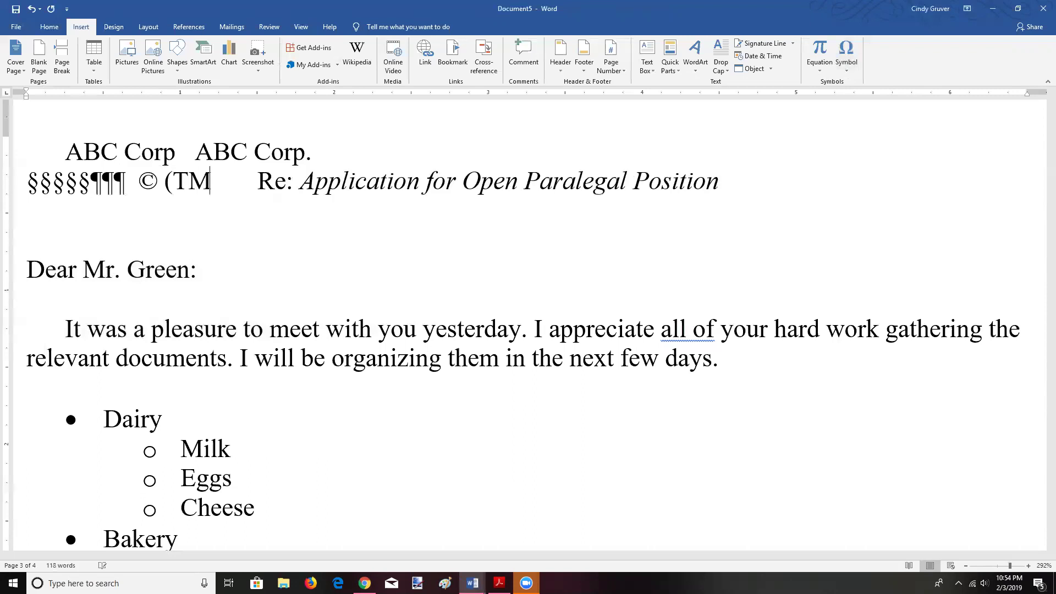
pyautogui.write(')')
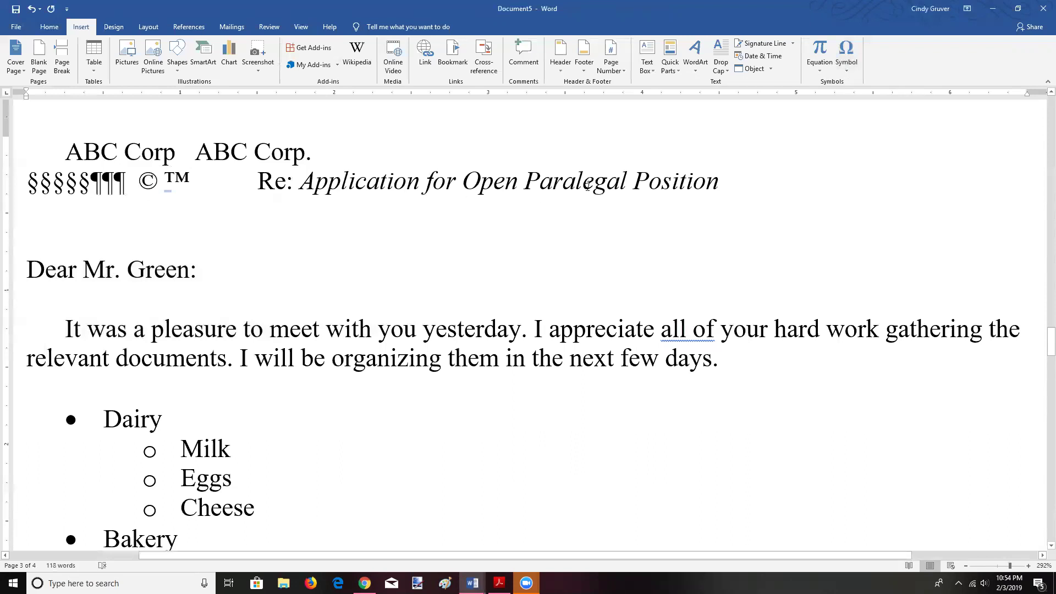
# Step: Browse the full symbol set of the normal text font, from Latin-1 Supplement through the currency and letterlike symbols to Supplemental Punctuation
pyautogui.click(847, 50)
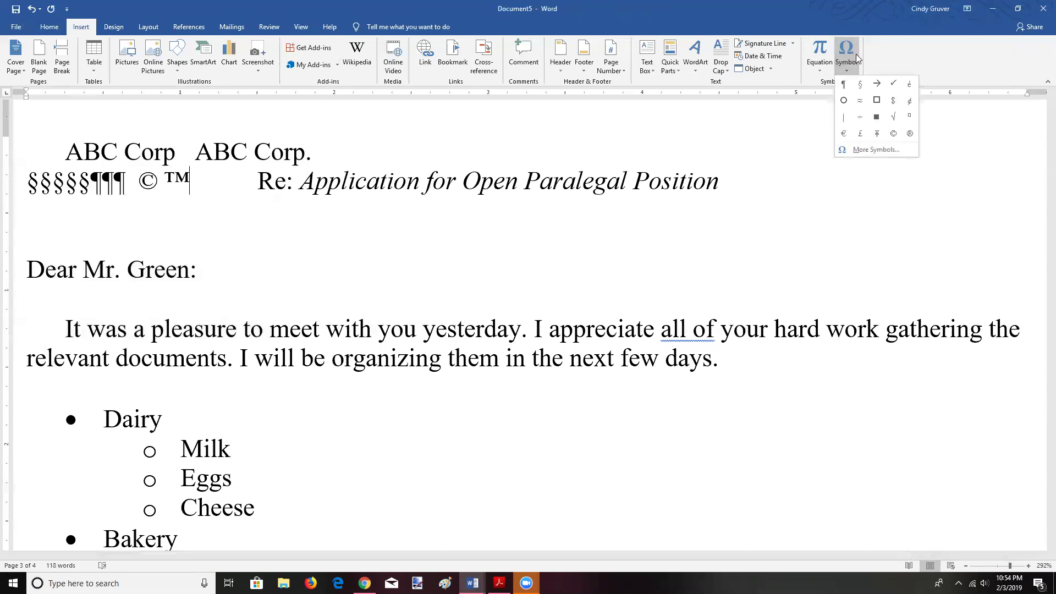
pyautogui.click(879, 149)
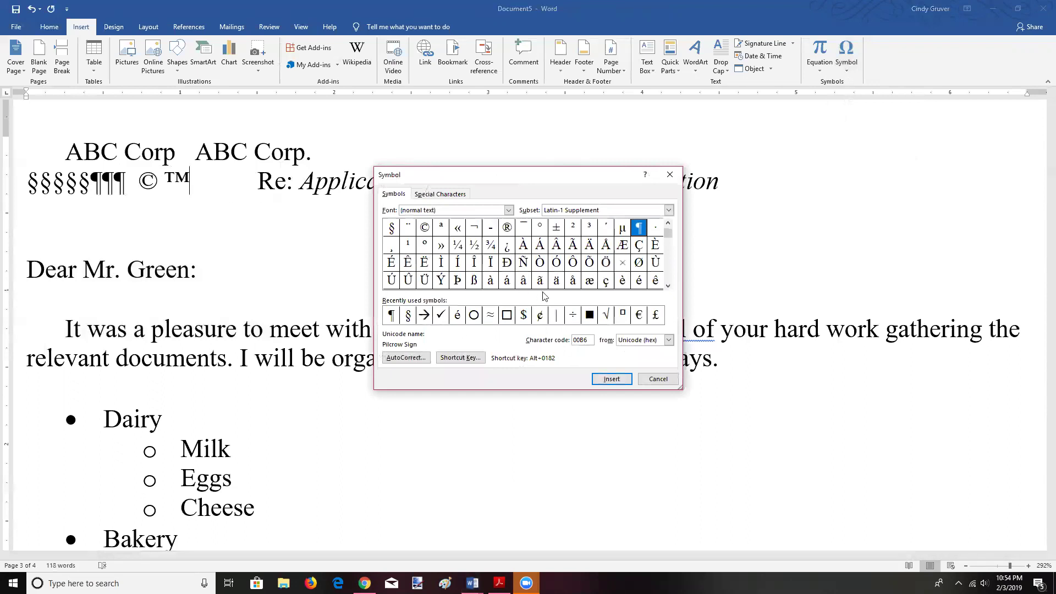
pyautogui.click(668, 286)
pyautogui.click(667, 286)
pyautogui.click(667, 286)
pyautogui.click(668, 286)
pyautogui.click(667, 286)
pyautogui.click(667, 286)
pyautogui.click(668, 286)
pyautogui.click(668, 286)
pyautogui.click(667, 286)
pyautogui.click(668, 286)
pyautogui.click(668, 286)
pyautogui.click(668, 286)
pyautogui.click(667, 286)
pyautogui.click(667, 287)
pyautogui.click(667, 286)
pyautogui.click(667, 286)
pyautogui.click(667, 286)
pyautogui.click(668, 286)
pyautogui.click(667, 287)
pyautogui.click(668, 286)
pyautogui.click(668, 286)
pyautogui.click(668, 286)
pyautogui.click(667, 286)
pyautogui.click(667, 286)
pyautogui.click(668, 286)
pyautogui.click(668, 286)
pyautogui.click(668, 286)
pyautogui.click(668, 286)
pyautogui.click(667, 286)
pyautogui.click(668, 286)
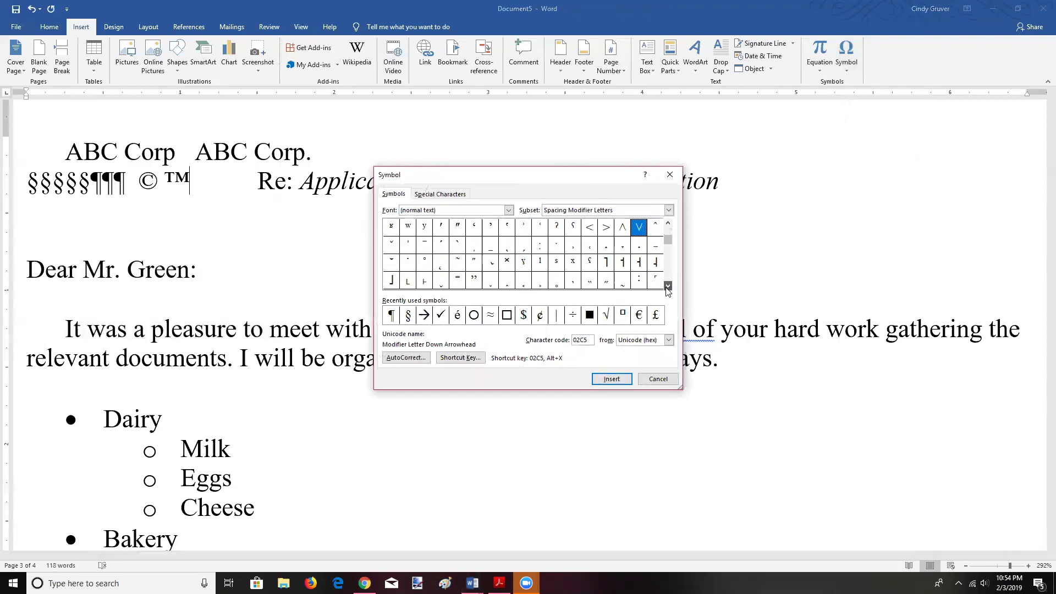
pyautogui.click(667, 287)
pyautogui.click(667, 286)
pyautogui.click(668, 286)
pyautogui.click(667, 286)
pyautogui.click(667, 286)
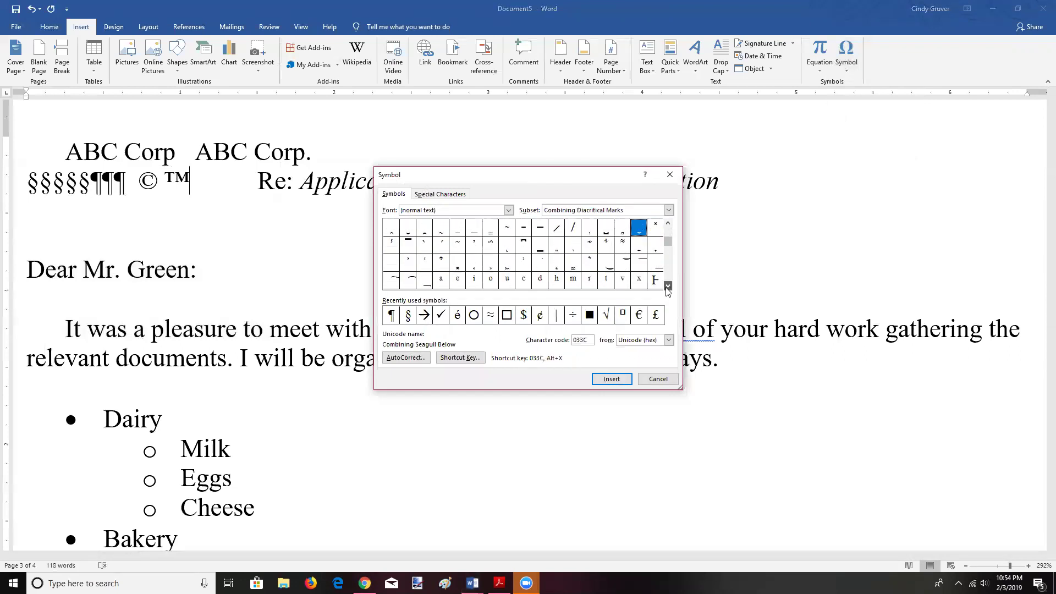
pyautogui.click(667, 286)
pyautogui.click(668, 286)
pyautogui.click(667, 286)
pyautogui.click(667, 287)
pyautogui.click(667, 287)
pyautogui.click(667, 287)
pyautogui.click(667, 286)
pyautogui.click(667, 286)
pyautogui.click(668, 286)
pyautogui.click(668, 286)
pyautogui.click(668, 286)
pyautogui.click(668, 287)
pyautogui.click(668, 286)
pyautogui.click(667, 286)
pyautogui.click(667, 286)
pyautogui.click(668, 286)
pyautogui.click(667, 286)
pyautogui.click(668, 286)
pyautogui.click(667, 286)
pyautogui.click(667, 286)
pyautogui.click(667, 286)
pyautogui.click(667, 286)
pyautogui.click(668, 286)
pyautogui.click(667, 286)
pyautogui.click(667, 286)
pyautogui.click(667, 286)
pyautogui.click(667, 286)
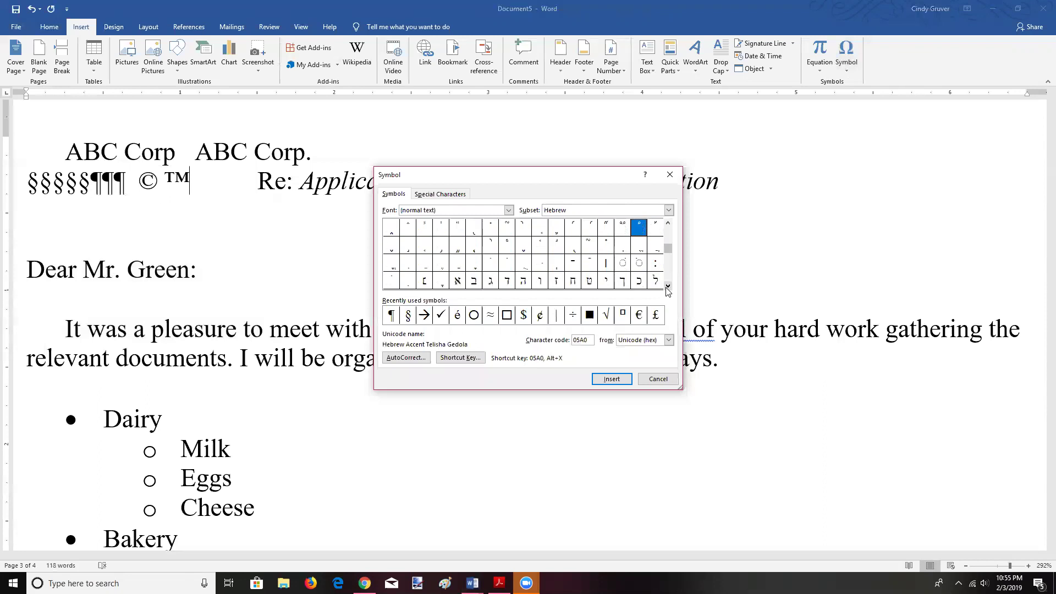
pyautogui.click(667, 286)
pyautogui.click(668, 286)
pyautogui.click(667, 286)
pyautogui.click(668, 286)
pyautogui.click(668, 286)
pyautogui.click(668, 286)
pyautogui.click(667, 286)
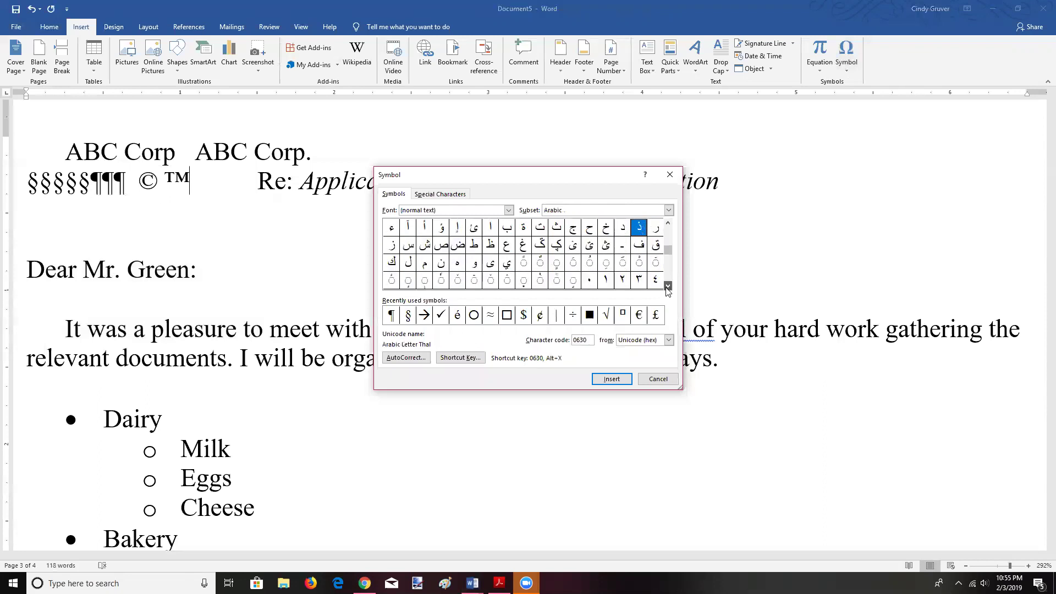
pyautogui.click(667, 286)
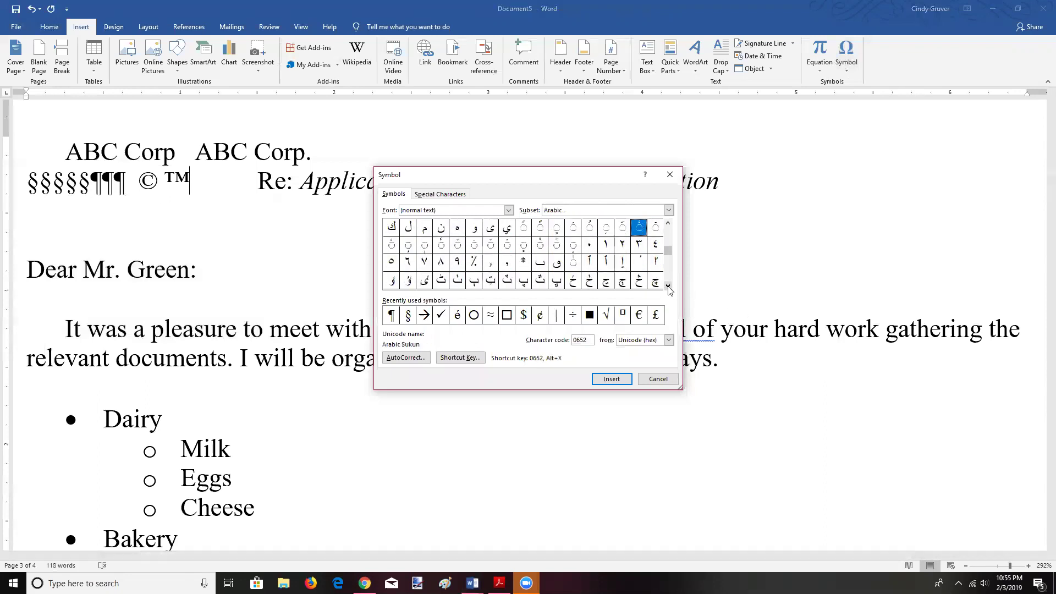
pyautogui.click(668, 286)
pyautogui.click(668, 286)
pyautogui.click(667, 286)
pyautogui.click(668, 286)
pyautogui.click(667, 286)
pyautogui.click(667, 286)
pyautogui.click(667, 286)
pyautogui.click(668, 286)
pyautogui.click(667, 286)
pyautogui.click(668, 286)
pyautogui.click(667, 286)
pyautogui.click(668, 286)
pyautogui.click(668, 286)
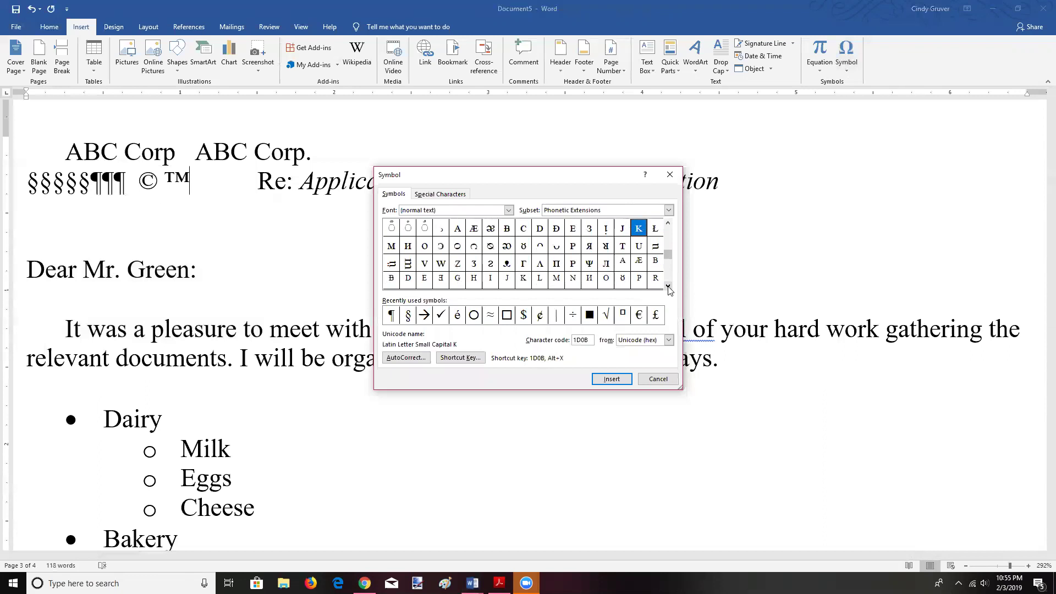
pyautogui.click(668, 286)
pyautogui.click(668, 286)
pyautogui.click(668, 286)
pyautogui.click(668, 286)
pyautogui.click(668, 286)
pyautogui.click(668, 286)
pyautogui.click(668, 286)
pyautogui.click(668, 286)
pyautogui.click(668, 287)
pyautogui.click(668, 286)
pyautogui.click(668, 286)
pyautogui.click(668, 286)
pyautogui.click(668, 286)
pyautogui.click(668, 286)
pyautogui.click(668, 286)
pyautogui.click(668, 286)
pyautogui.click(668, 286)
pyautogui.click(668, 286)
pyautogui.click(668, 286)
pyautogui.click(668, 287)
pyautogui.click(668, 286)
pyautogui.click(668, 286)
pyautogui.click(668, 286)
pyautogui.click(668, 286)
pyautogui.click(668, 286)
pyautogui.click(668, 286)
pyautogui.click(668, 286)
pyautogui.click(668, 286)
pyautogui.click(668, 286)
pyautogui.click(668, 286)
pyautogui.click(668, 286)
pyautogui.click(668, 286)
pyautogui.click(667, 286)
pyautogui.click(668, 286)
pyautogui.click(668, 286)
pyautogui.click(668, 286)
pyautogui.click(668, 286)
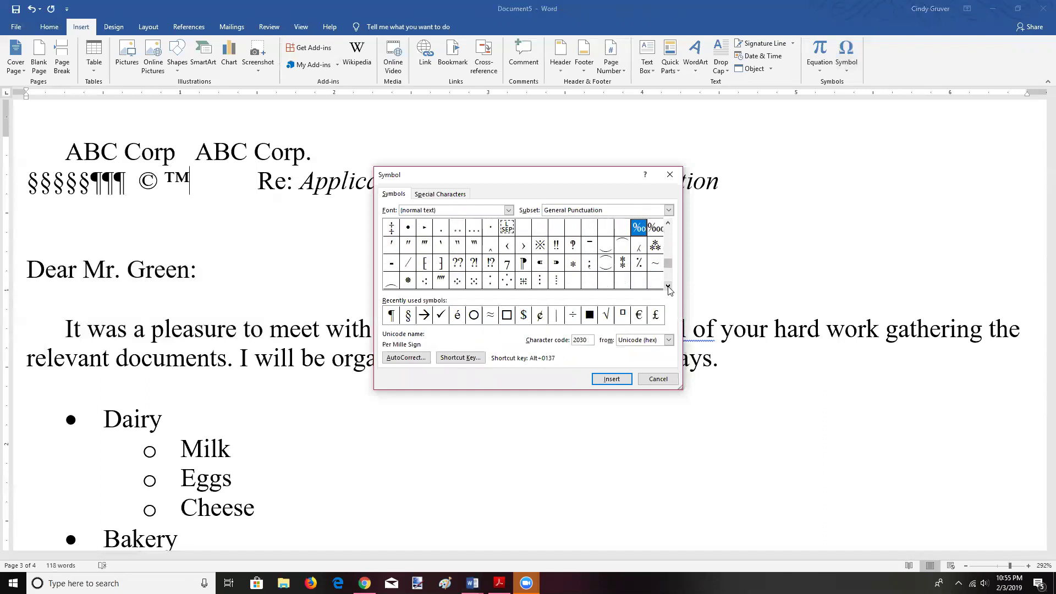
pyautogui.click(668, 286)
pyautogui.click(668, 286)
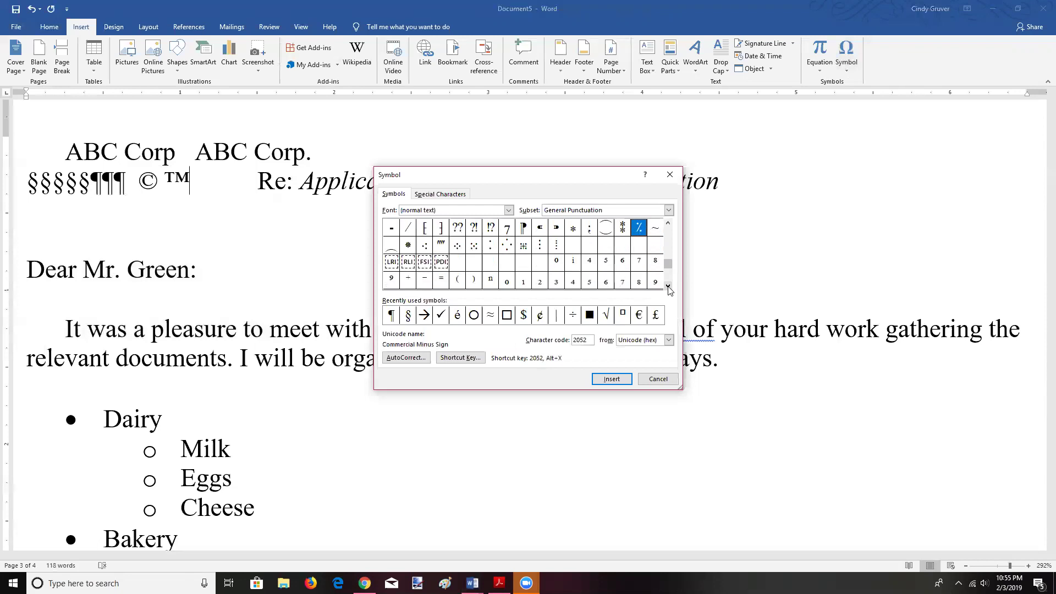
pyautogui.click(668, 287)
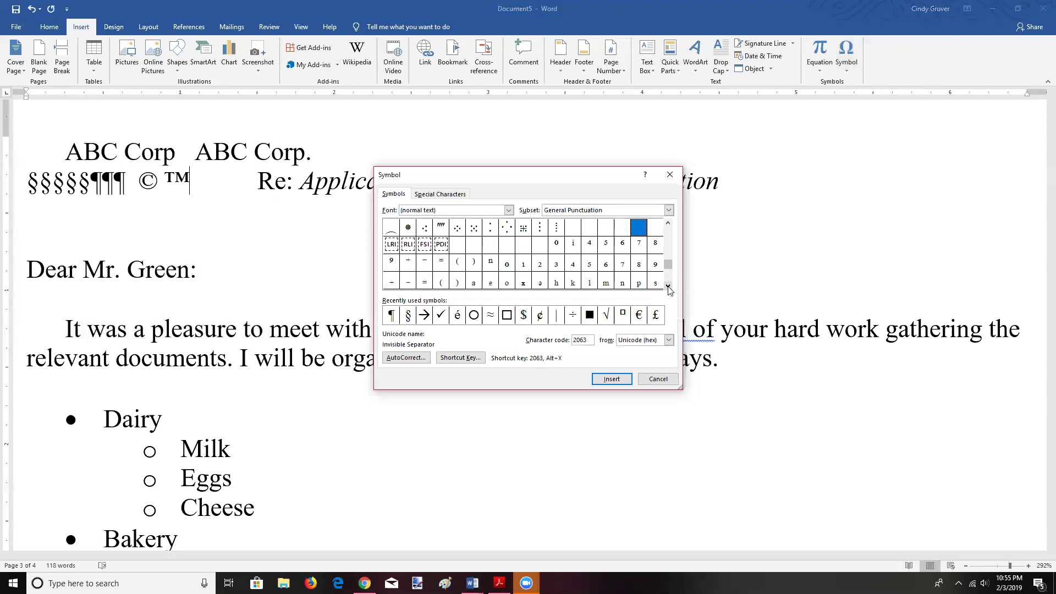
pyautogui.click(668, 286)
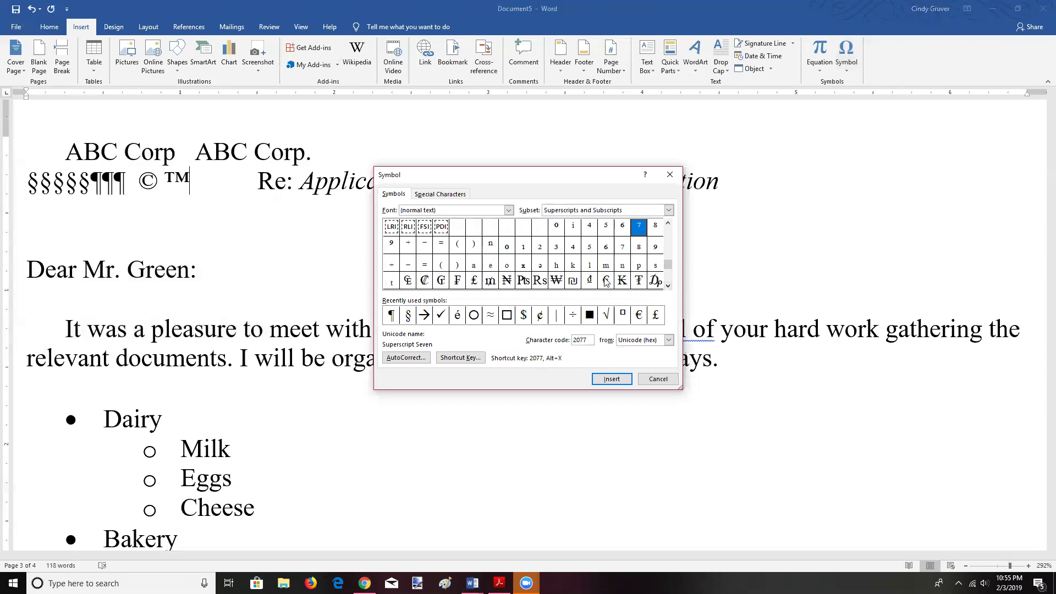
pyautogui.click(668, 286)
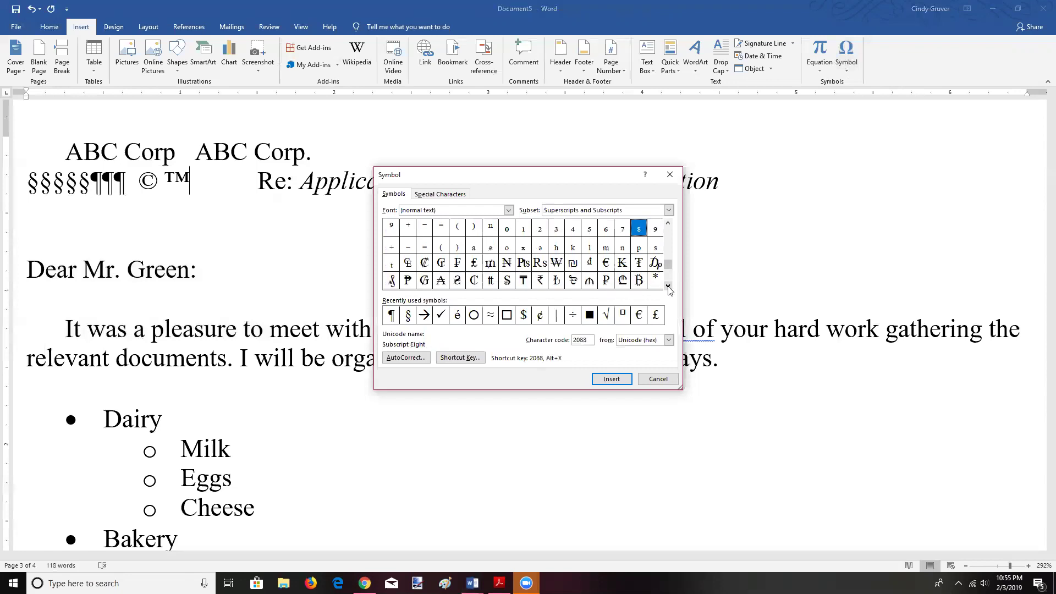
pyautogui.click(668, 286)
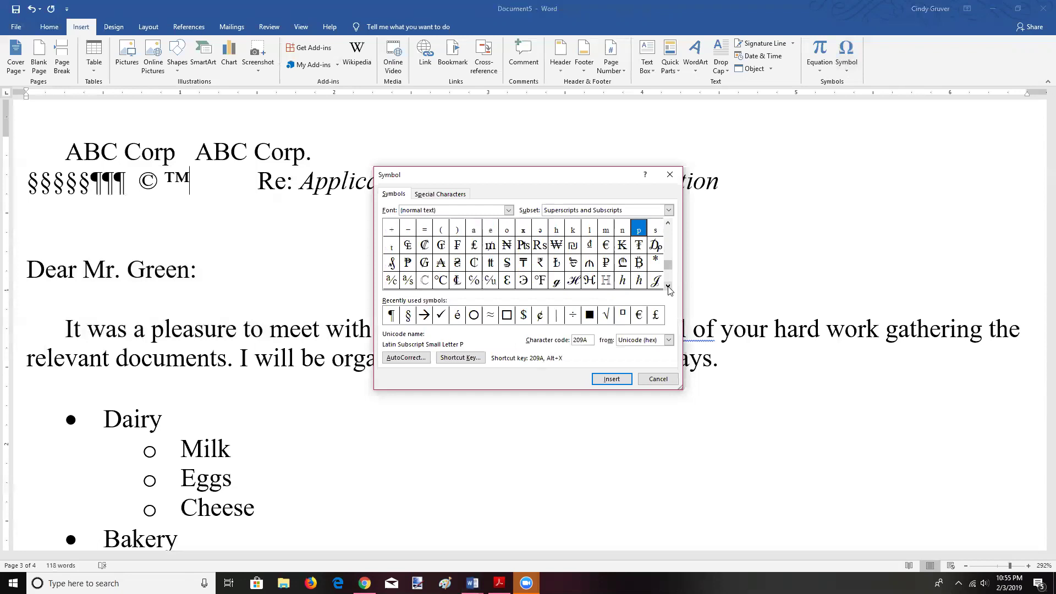
pyautogui.click(668, 286)
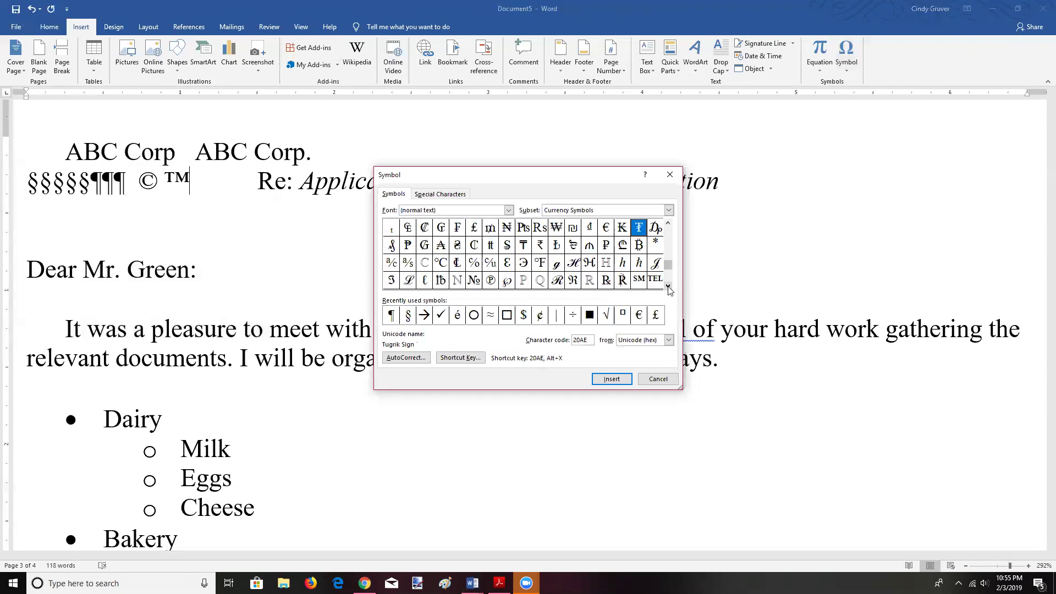
pyautogui.click(668, 286)
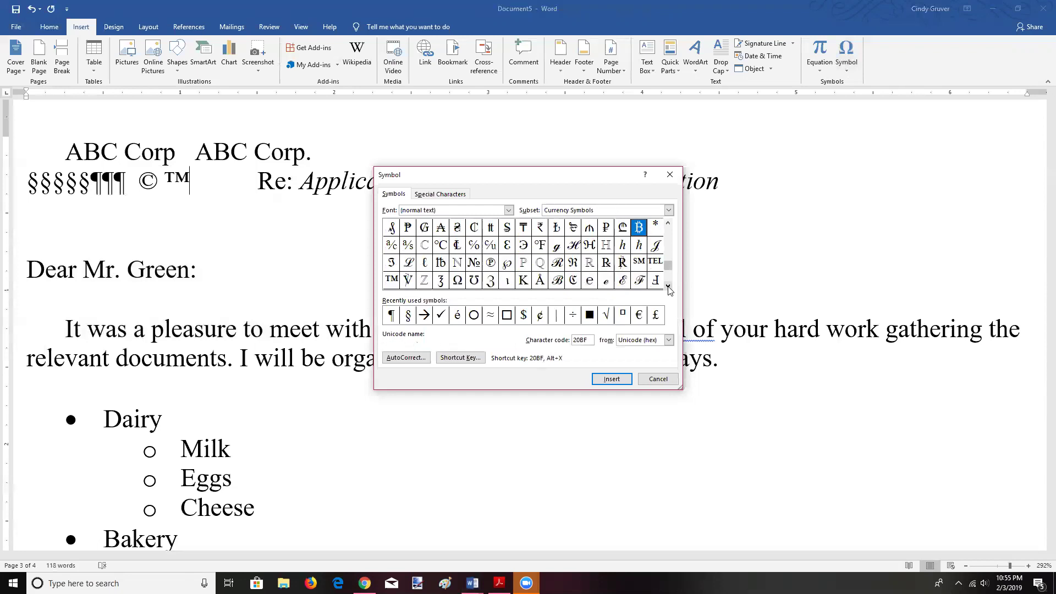
pyautogui.click(668, 286)
pyautogui.click(668, 286)
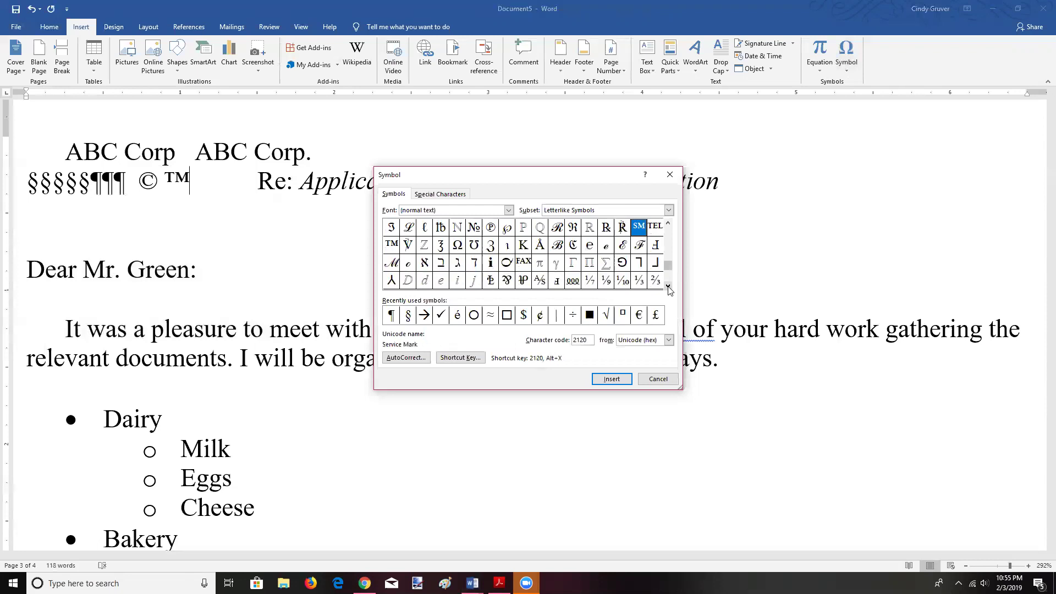
pyautogui.click(668, 286)
pyautogui.click(668, 287)
pyautogui.click(668, 286)
pyautogui.click(668, 287)
pyautogui.click(668, 286)
pyautogui.click(668, 286)
pyautogui.click(668, 286)
pyautogui.click(668, 286)
pyautogui.click(668, 286)
pyautogui.click(668, 286)
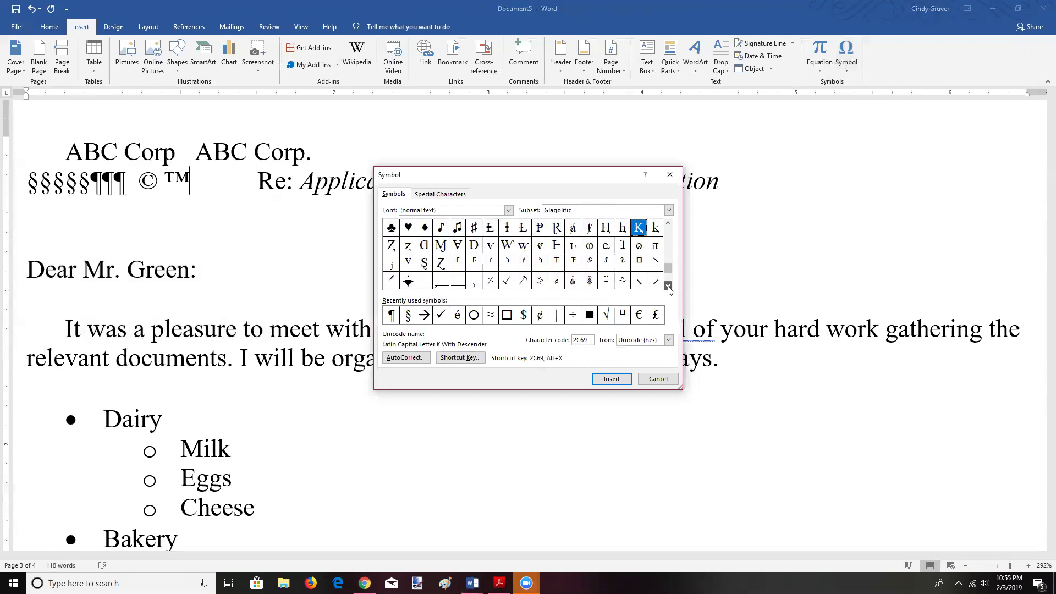
pyautogui.click(668, 286)
pyautogui.click(668, 286)
pyautogui.click(668, 286)
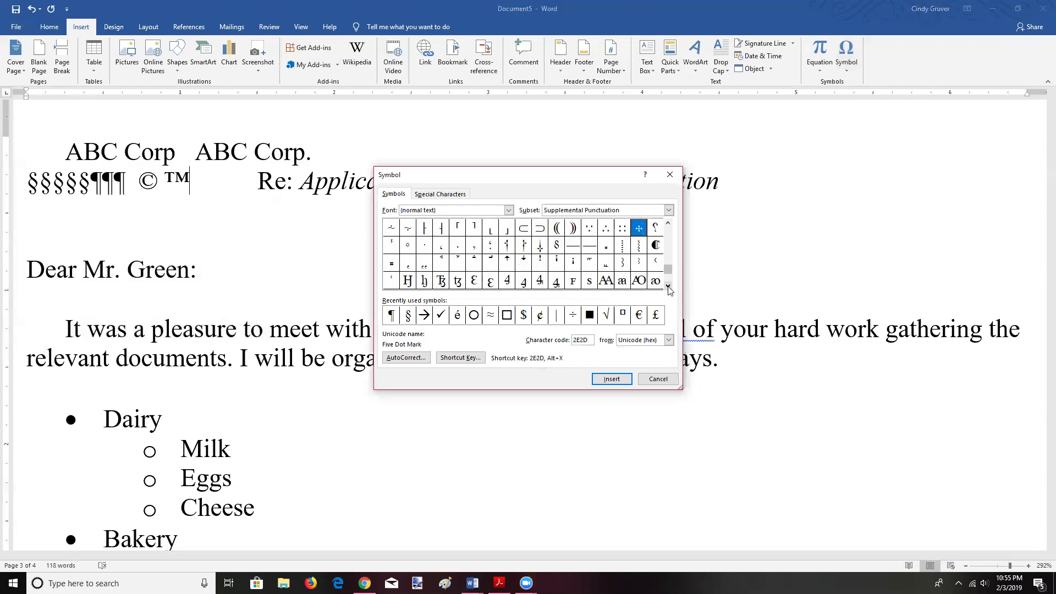
# Step: Browse the rest of the normal text symbol set beyond Supplemental Punctuation and close it without inserting anything
pyautogui.click(668, 286)
pyautogui.click(668, 287)
pyautogui.click(668, 286)
pyautogui.click(668, 286)
pyautogui.click(668, 286)
pyautogui.click(668, 286)
pyautogui.click(668, 286)
pyautogui.click(668, 287)
pyautogui.click(668, 287)
pyautogui.click(668, 287)
pyautogui.click(668, 286)
pyautogui.click(668, 286)
pyautogui.click(668, 287)
pyautogui.click(668, 286)
pyautogui.click(668, 286)
pyautogui.click(668, 286)
pyautogui.click(668, 286)
pyautogui.click(668, 286)
pyautogui.click(668, 286)
pyautogui.click(668, 286)
pyautogui.click(667, 286)
pyautogui.click(667, 286)
pyautogui.click(667, 287)
pyautogui.click(668, 286)
pyautogui.click(668, 286)
pyautogui.click(668, 286)
pyautogui.click(668, 286)
pyautogui.click(668, 286)
pyautogui.click(668, 286)
pyautogui.click(668, 286)
pyautogui.click(668, 286)
pyautogui.click(673, 174)
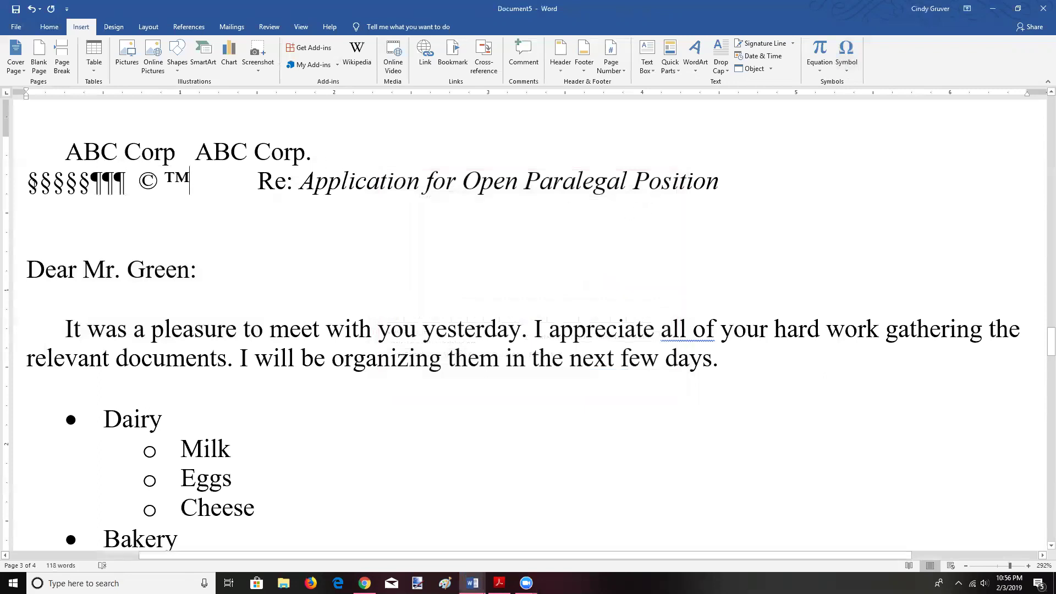
# Step: Review the special characters and their shortcut keys, such as dashes, nonbreaking space, section and paragraph, without inserting any
pyautogui.moveTo(37, 185); pyautogui.dragTo(88, 186)
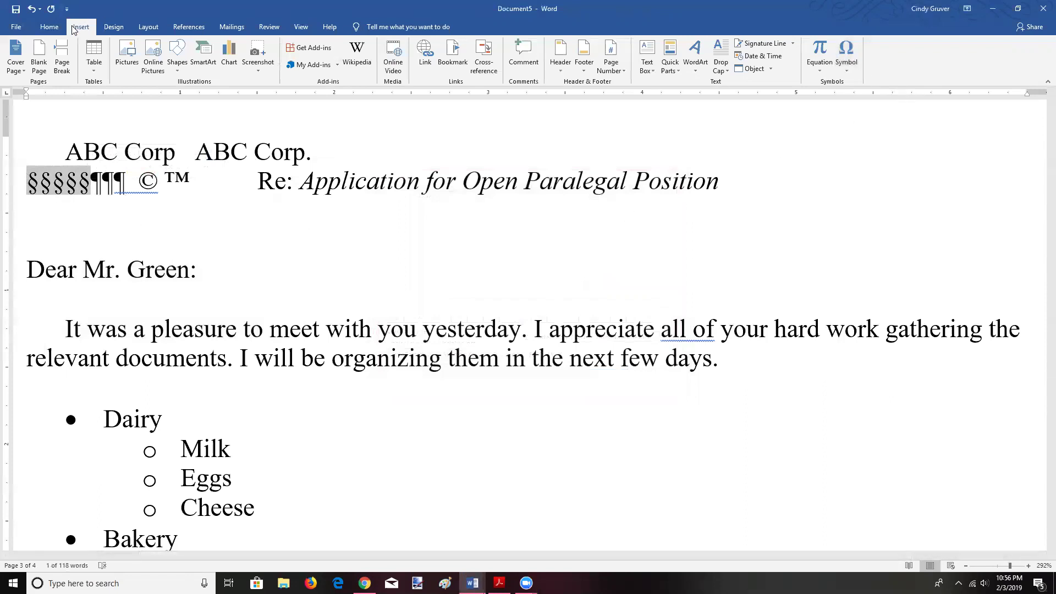
pyautogui.click(847, 62)
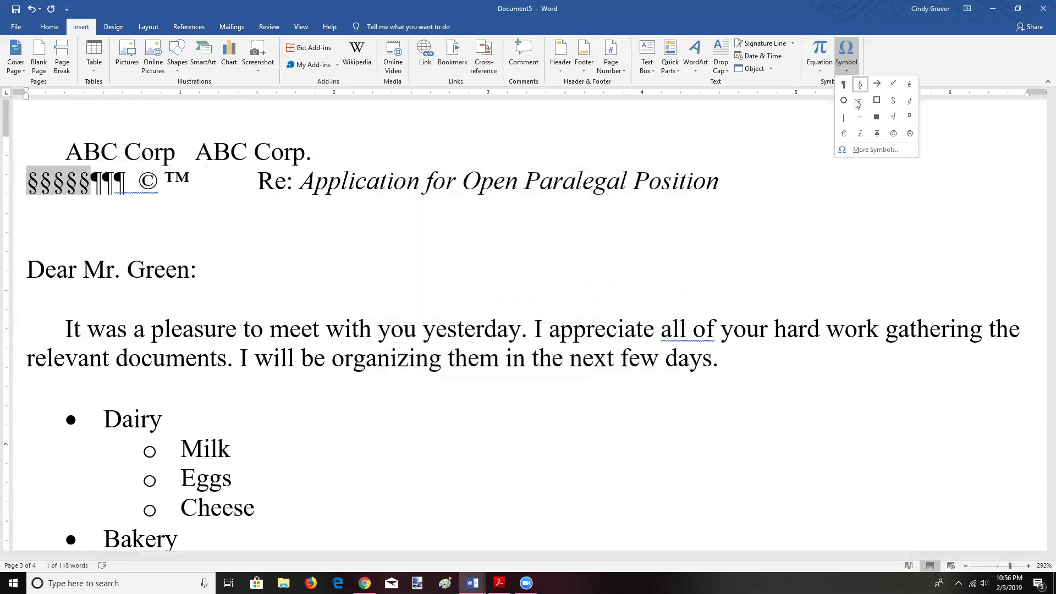
pyautogui.click(876, 149)
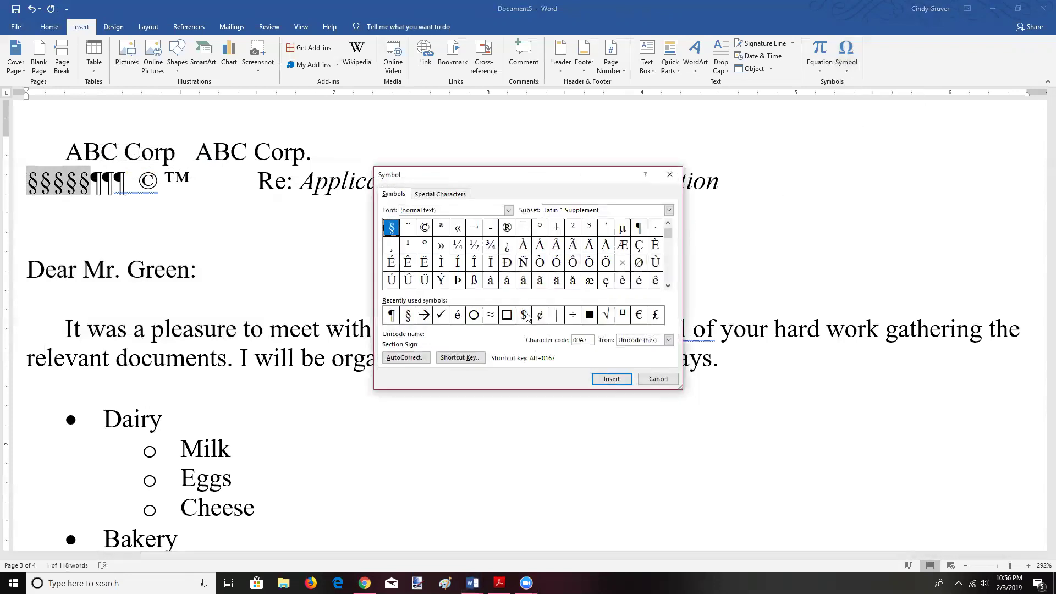
pyautogui.click(457, 197)
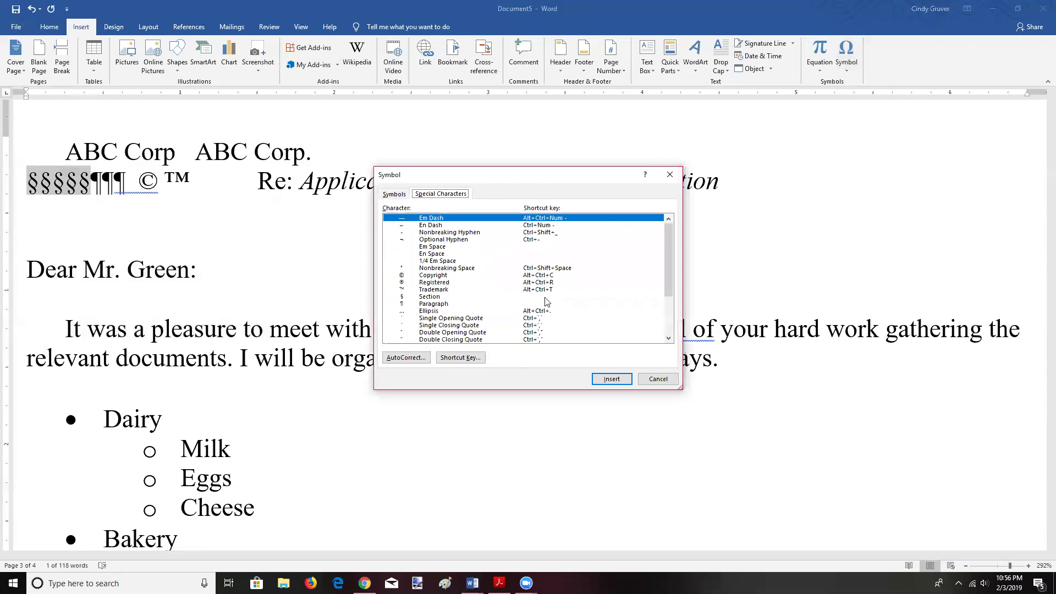
pyautogui.click(669, 177)
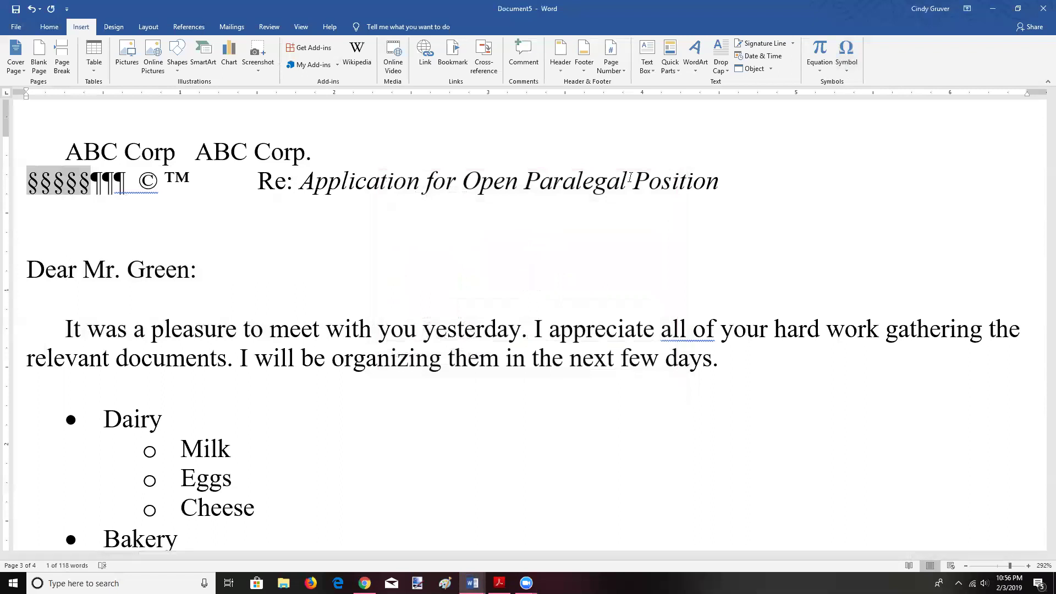
# Step: Turn the whole bulleted list from Dairy to Lettuce into a table with one row per list item
pyautogui.moveTo(1049, 344); pyautogui.dragTo(1042, 359)
pyautogui.moveTo(107, 211); pyautogui.dragTo(250, 491)
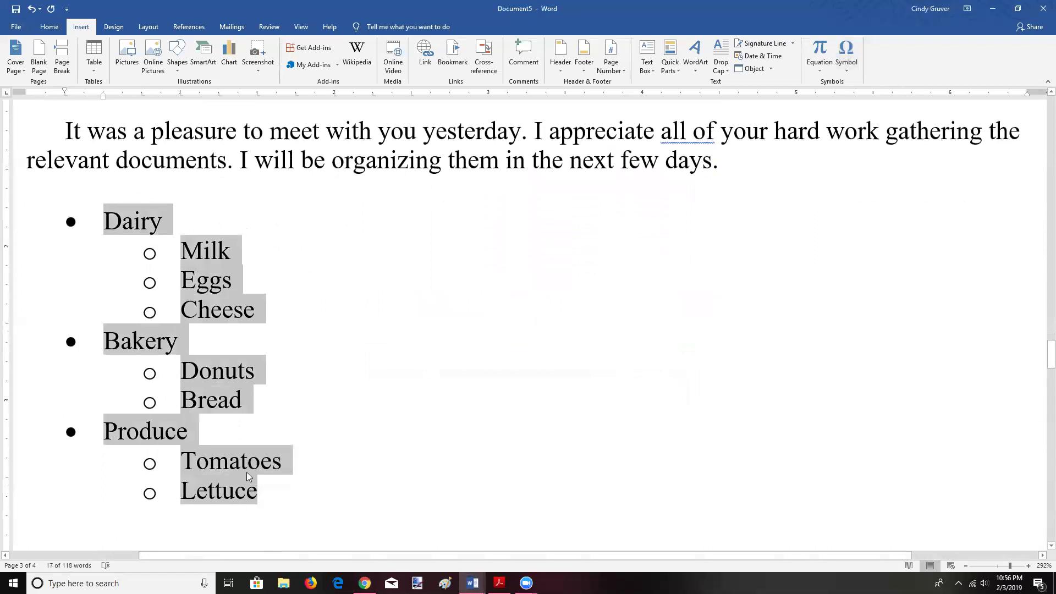
pyautogui.click(150, 223)
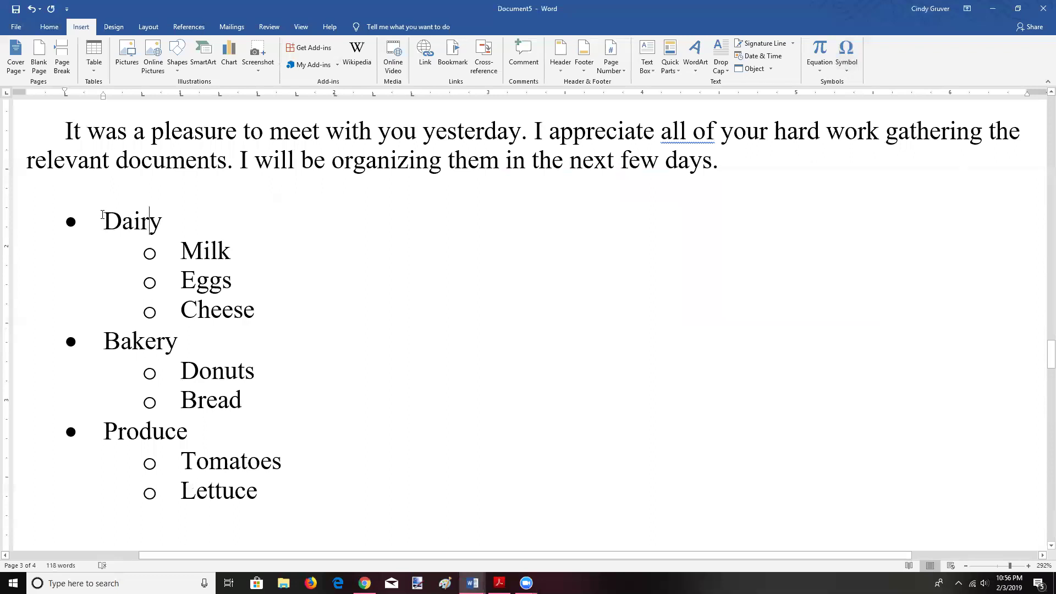
pyautogui.moveTo(103, 216); pyautogui.dragTo(247, 486)
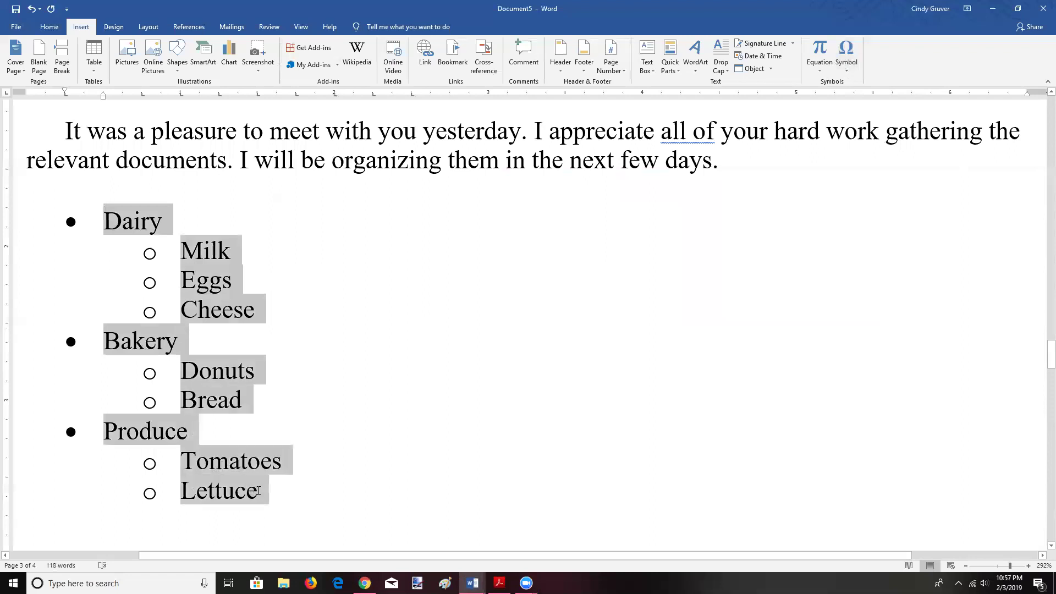
pyautogui.moveTo(259, 492); pyautogui.dragTo(258, 491)
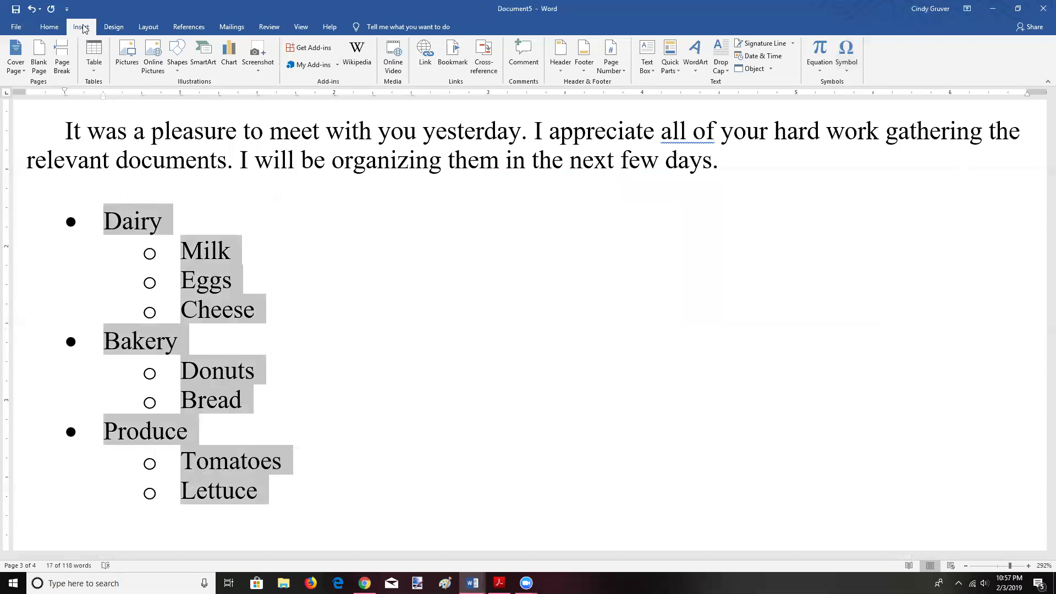
pyautogui.click(94, 58)
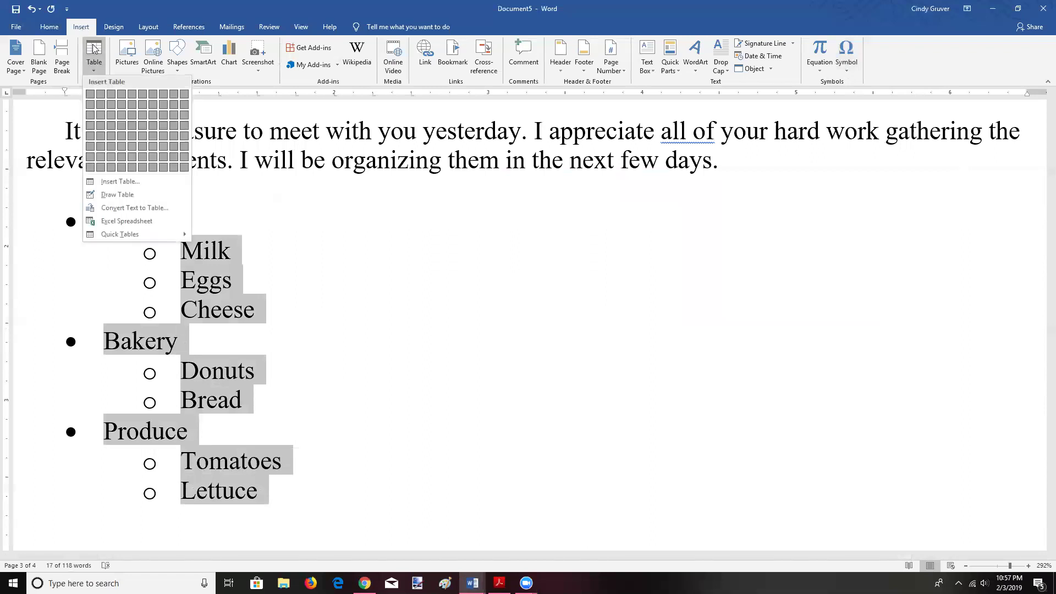
pyautogui.click(121, 186)
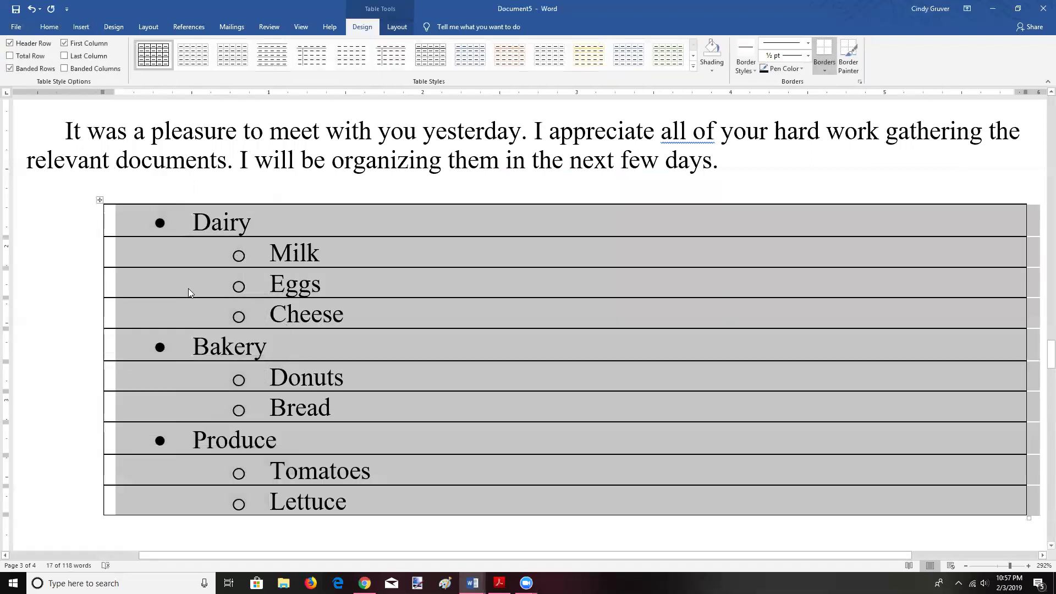
# Step: Insert a new column to the left of the grocery list column across all table rows
pyautogui.click(172, 284)
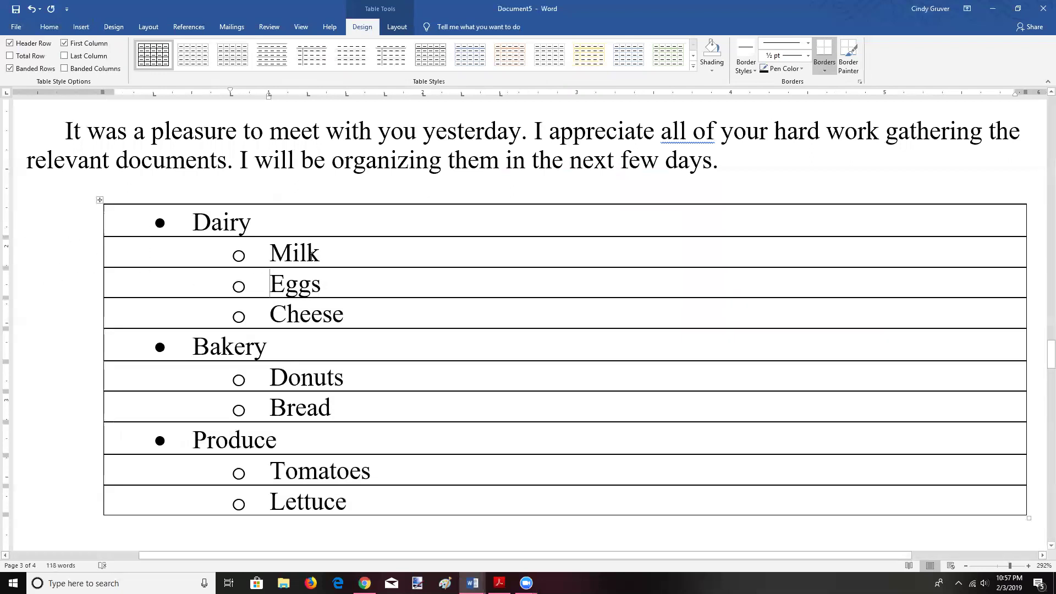
pyautogui.moveTo(307, 219); pyautogui.dragTo(354, 504)
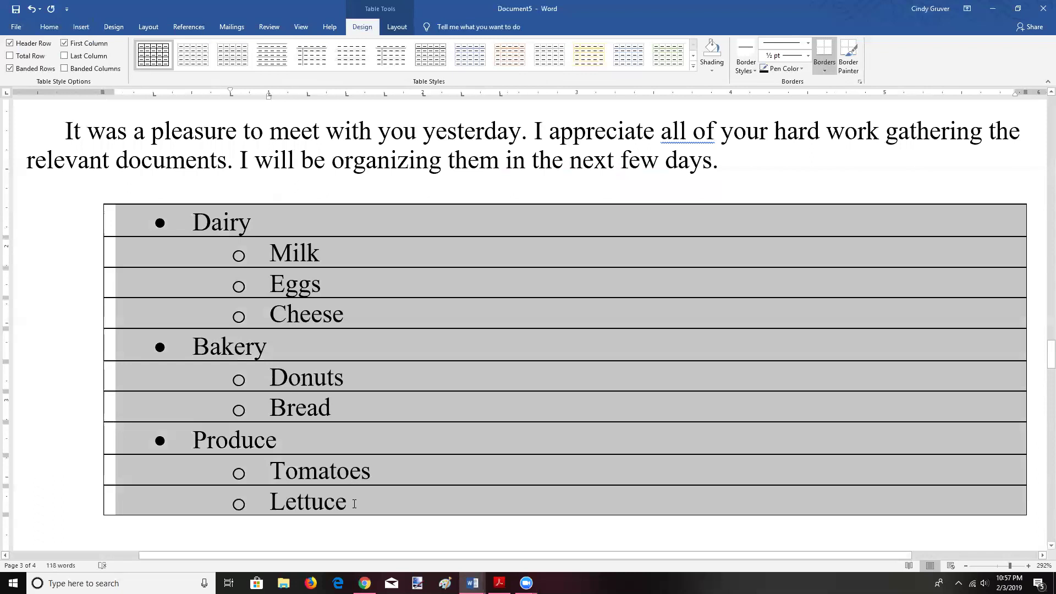
pyautogui.rightClick(425, 376)
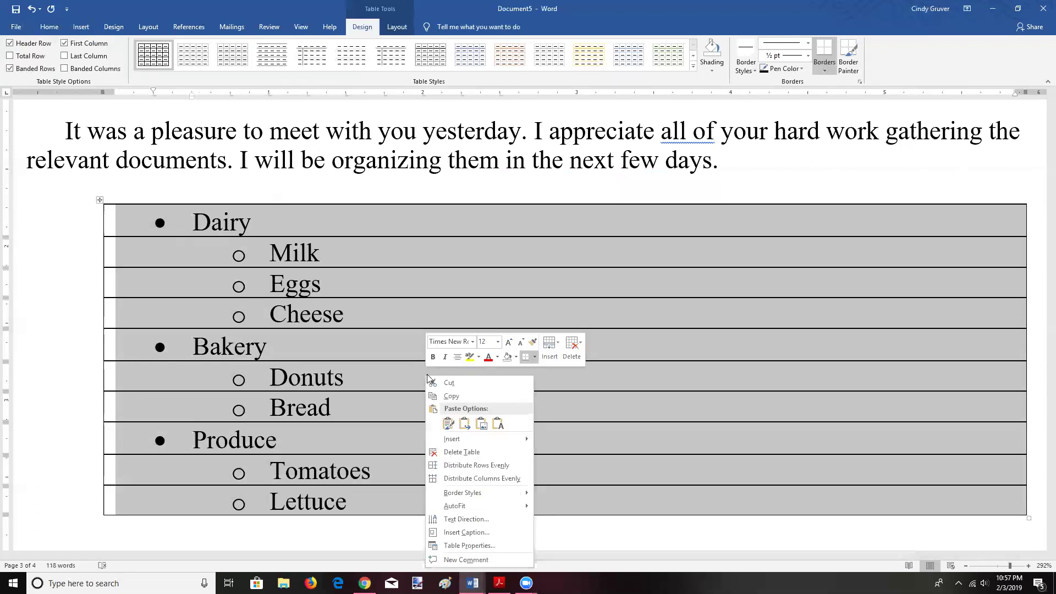
pyautogui.moveTo(454, 440)
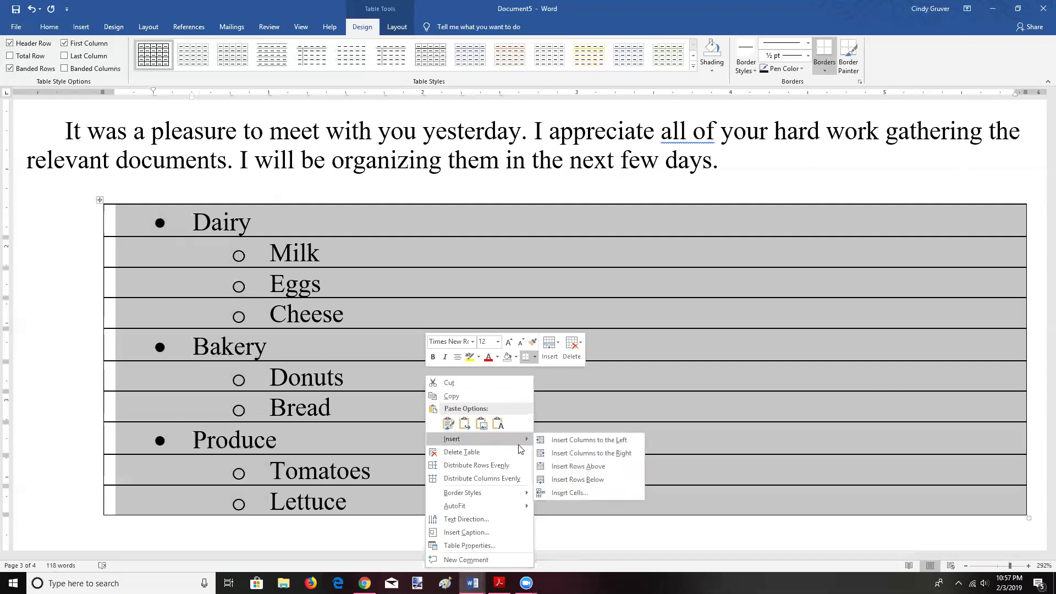
pyautogui.click(584, 440)
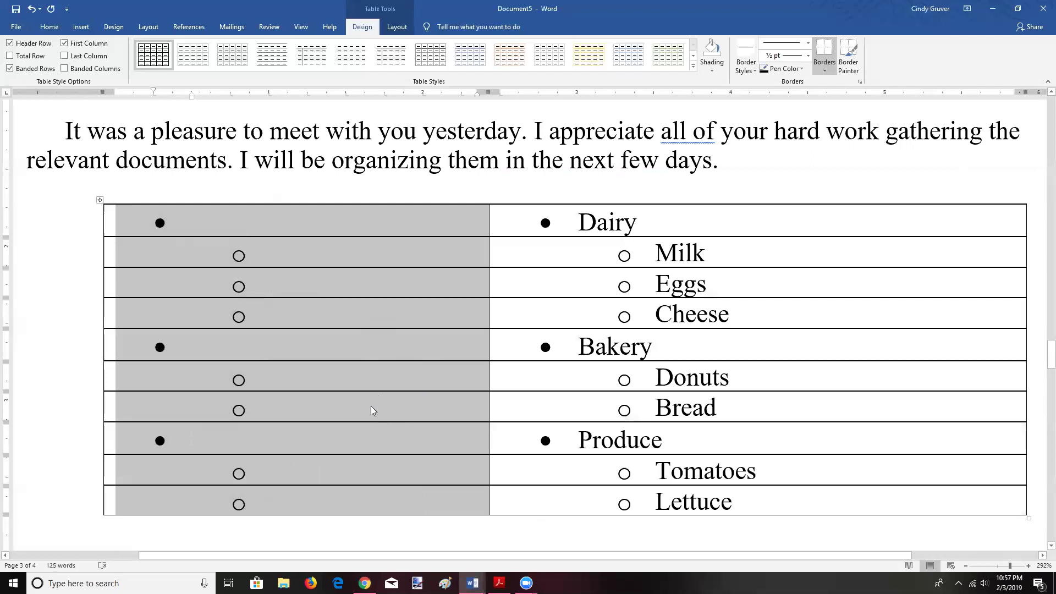
# Step: Remove the empty bullets from every cell of the new first column
pyautogui.press('BackSpace')
pyautogui.click(257, 252)
pyautogui.press('BackSpace')
pyautogui.click(262, 284)
pyautogui.press('BackSpace')
pyautogui.click(269, 323)
pyautogui.press('BackSpace')
pyautogui.click(270, 339)
pyautogui.press('BackSpace')
pyautogui.click(273, 378)
pyautogui.press('BackSpace')
pyautogui.click(274, 409)
pyautogui.press('BackSpace')
pyautogui.click(269, 439)
pyautogui.press('BackSpace')
pyautogui.click(268, 474)
pyautogui.press('BackSpace')
pyautogui.click(271, 501)
pyautogui.press('BackSpace')
# Step: Number all cells of the first column with letters for the category rows and lowercase Roman numerals for the item rows
pyautogui.moveTo(196, 222); pyautogui.dragTo(229, 511)
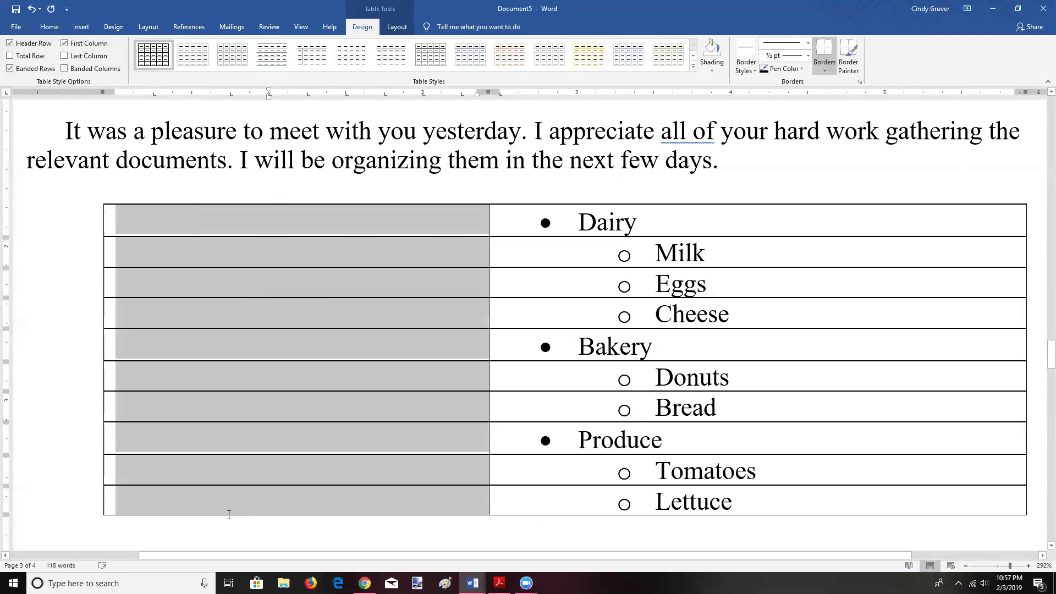
pyautogui.click(49, 26)
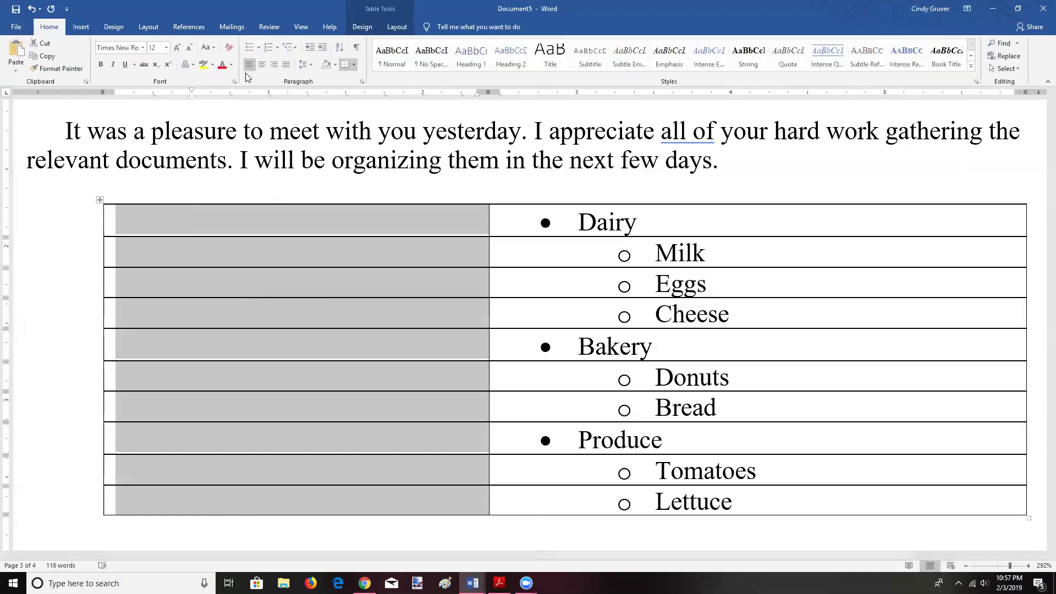
pyautogui.click(268, 50)
pyautogui.click(277, 48)
pyautogui.click(282, 77)
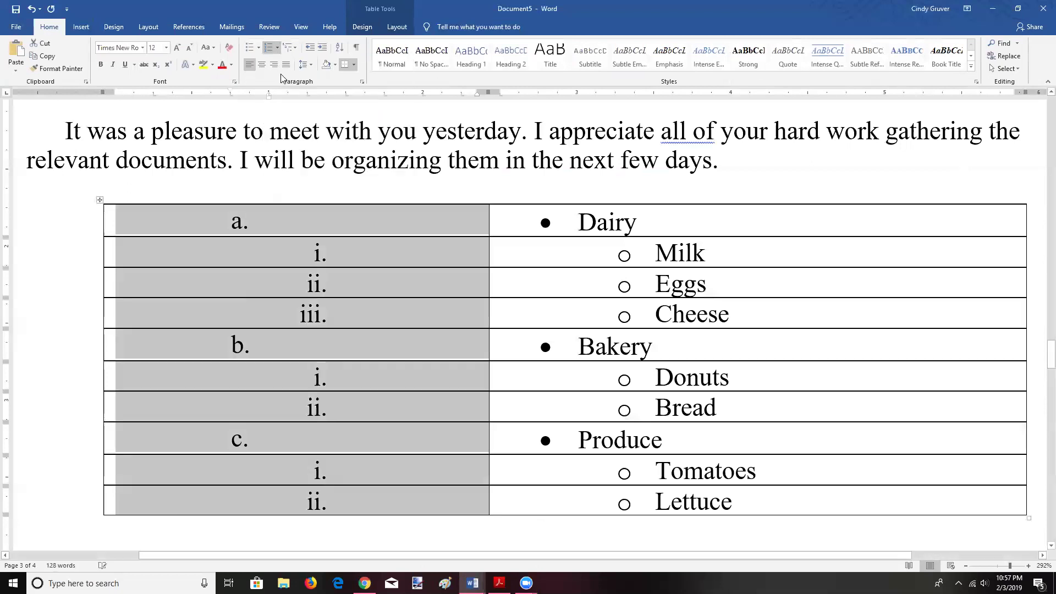
# Step: Change the category rows' numbering to 1., 2., 3. and narrow the first column to about 1.6 inches
pyautogui.click(259, 221)
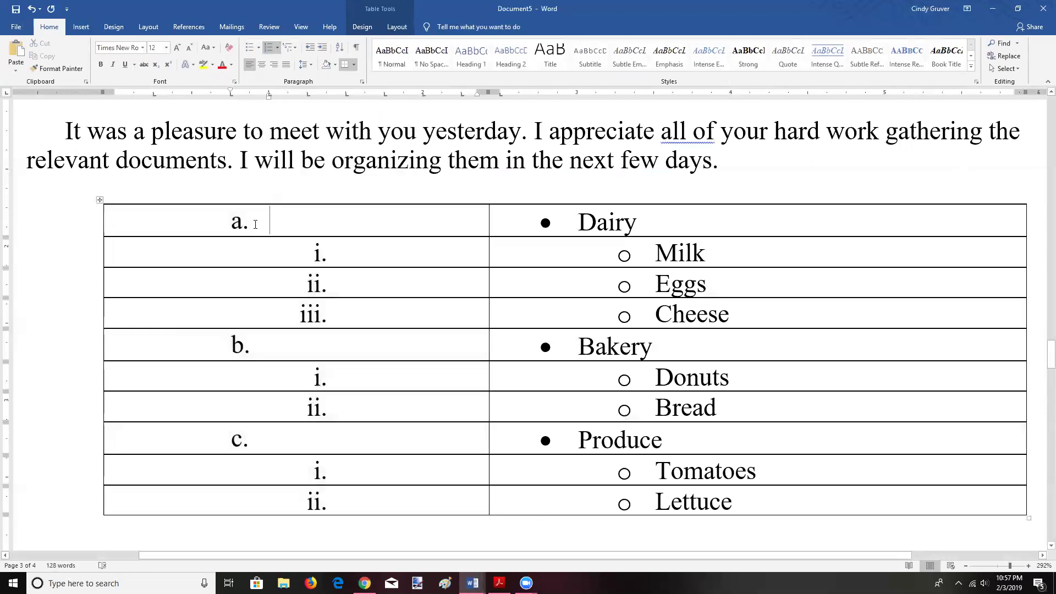
pyautogui.click(277, 48)
pyautogui.click(280, 83)
pyautogui.moveTo(316, 271); pyautogui.dragTo(323, 313)
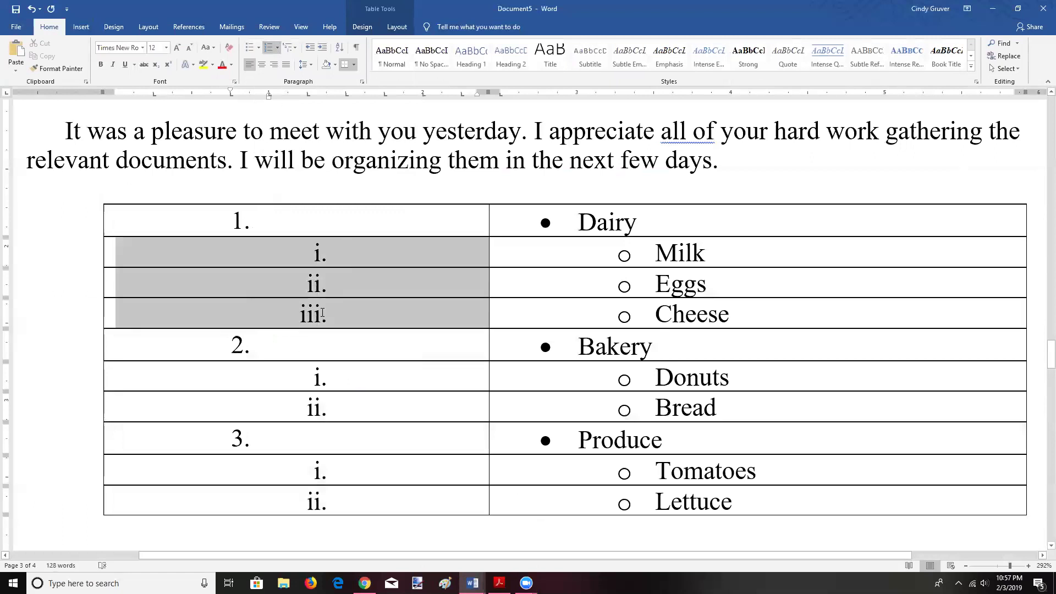
pyautogui.click(245, 279)
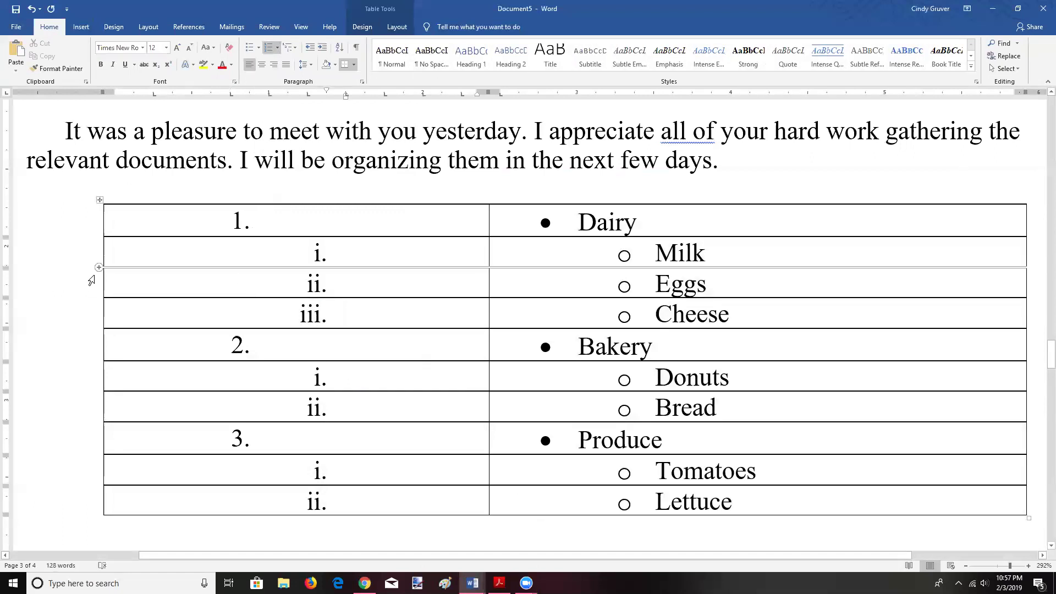
pyautogui.moveTo(488, 216); pyautogui.dragTo(357, 242)
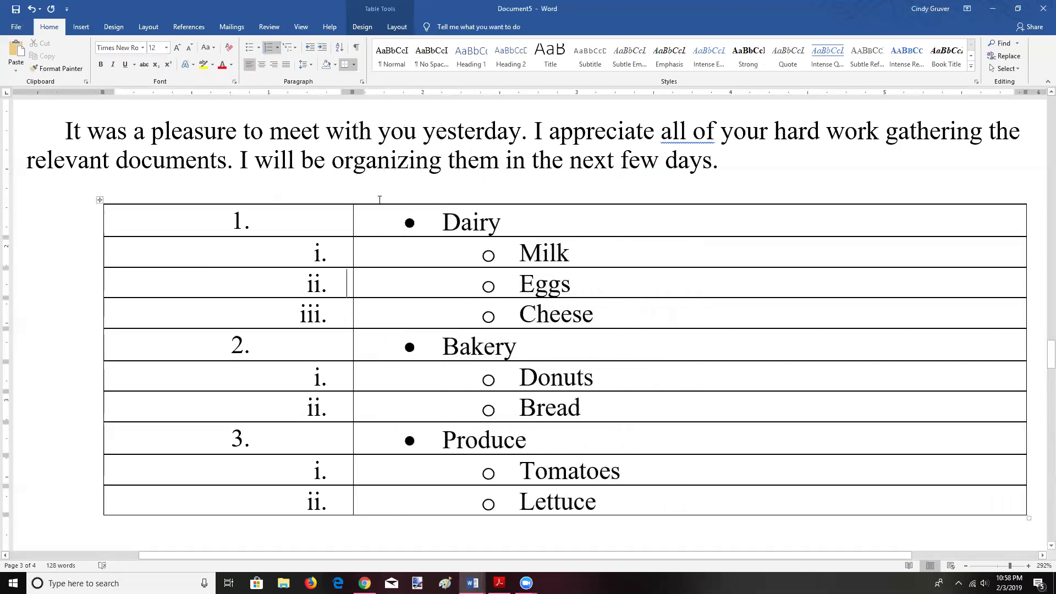
# Step: Add a blank line below the grocery table and insert a table with four columns and three rows there
pyautogui.moveTo(1051, 355); pyautogui.dragTo(1051, 374)
pyautogui.click(136, 297)
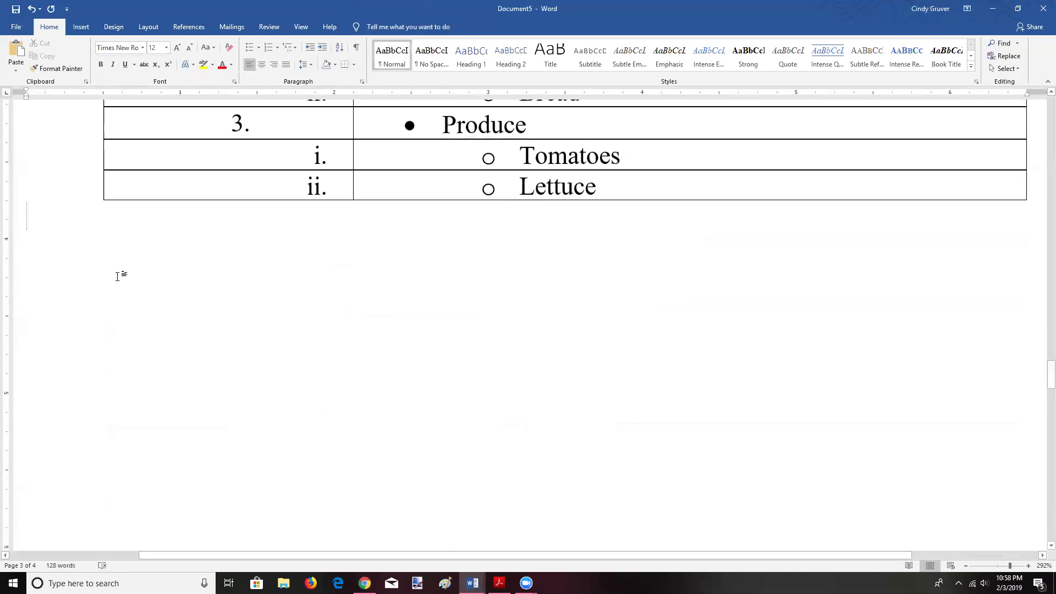
pyautogui.press('Return')
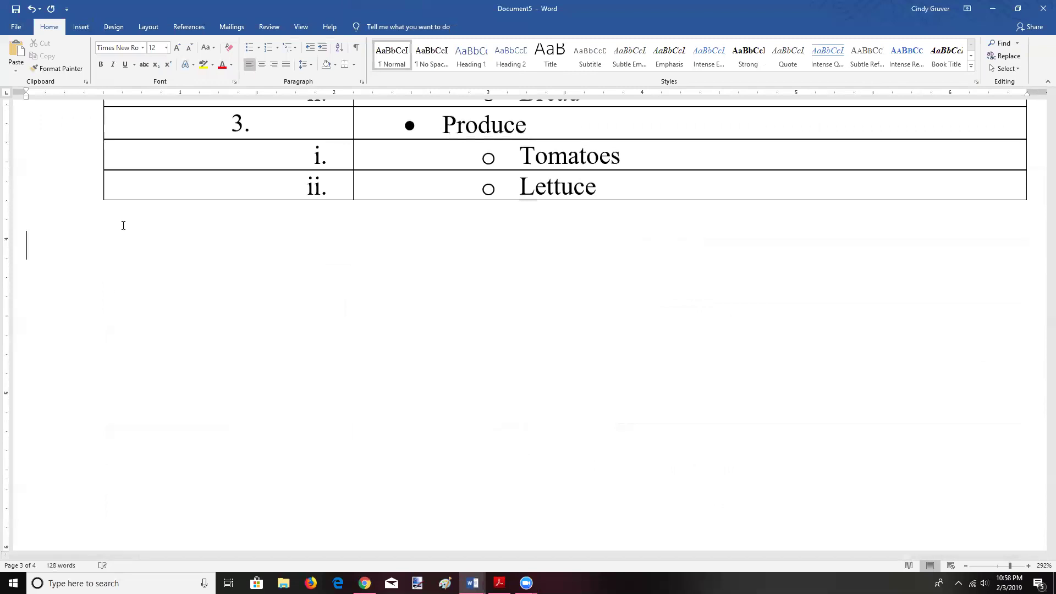
pyautogui.click(80, 27)
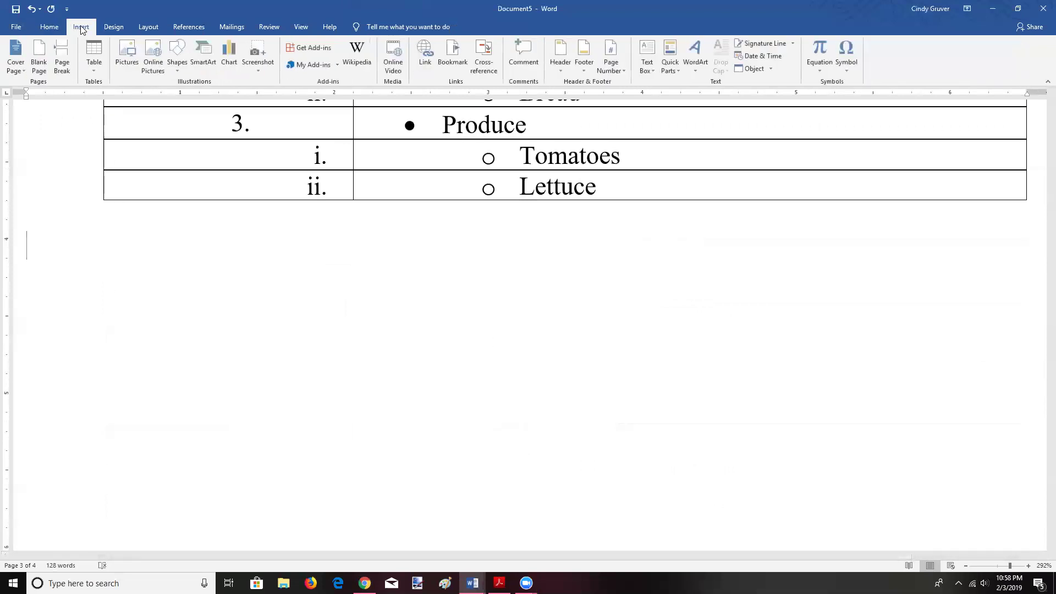
pyautogui.click(94, 54)
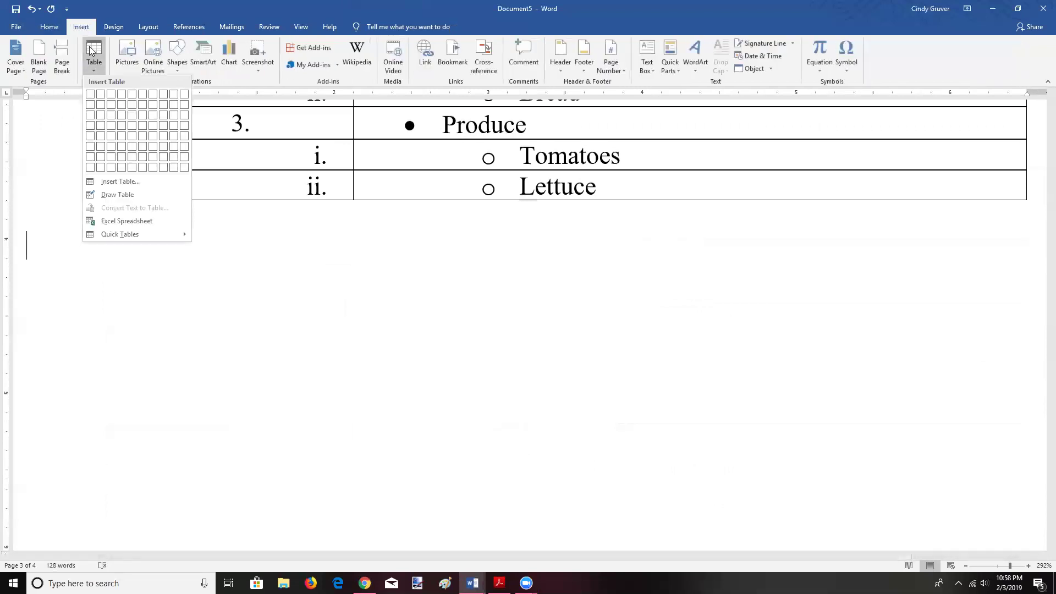
pyautogui.click(122, 120)
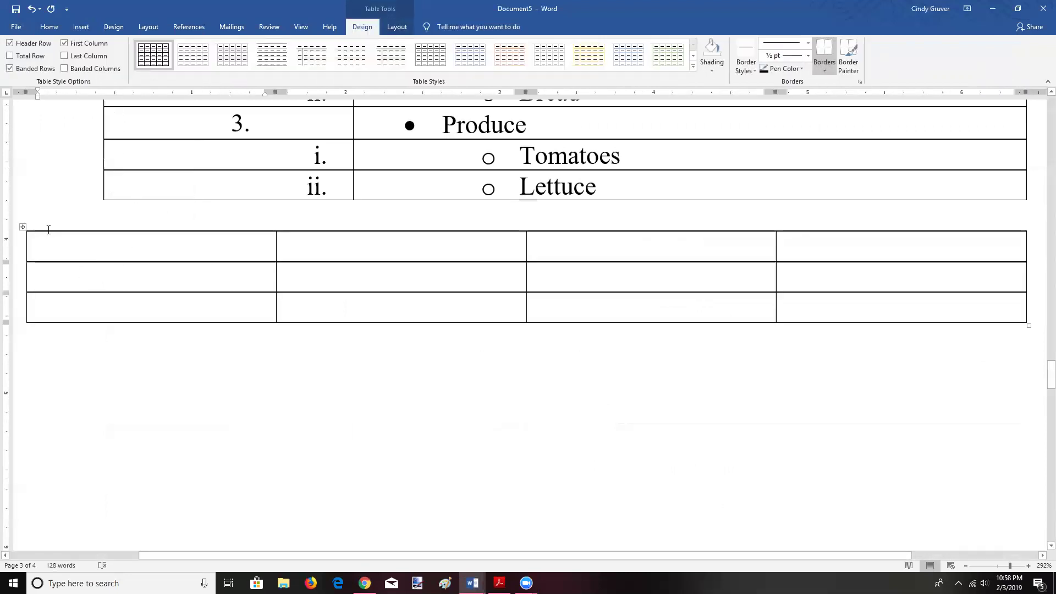
# Step: Fill the new table's header row with Children, Ages, Genders and Birthdates
pyautogui.write('Childen')
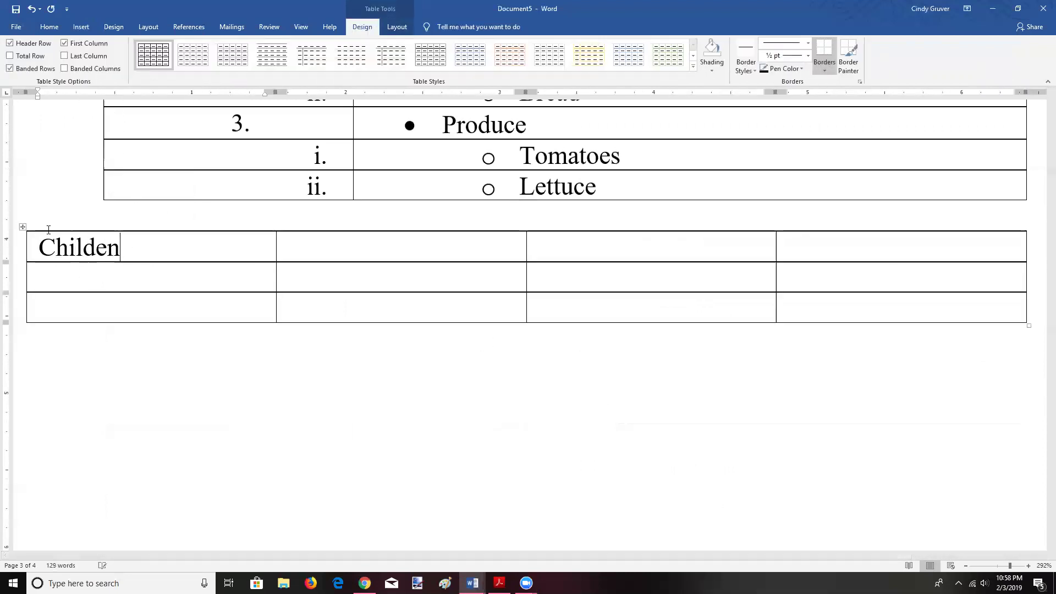
pyautogui.press('BackSpace')
pyautogui.press('BackSpace')
pyautogui.write('ren')
pyautogui.click(333, 247)
pyautogui.write('Ages')
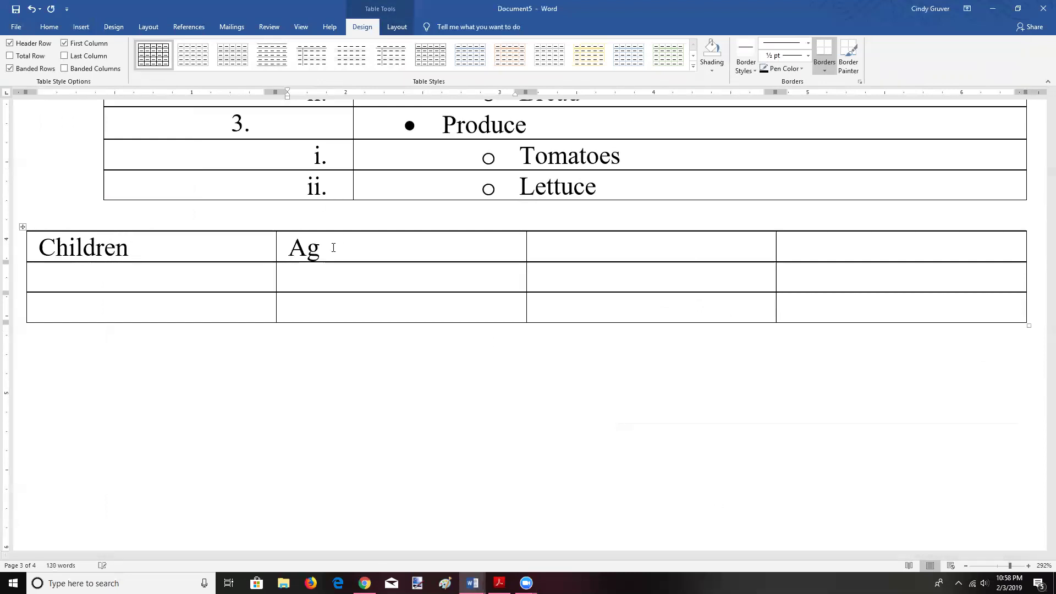
pyautogui.click(623, 251)
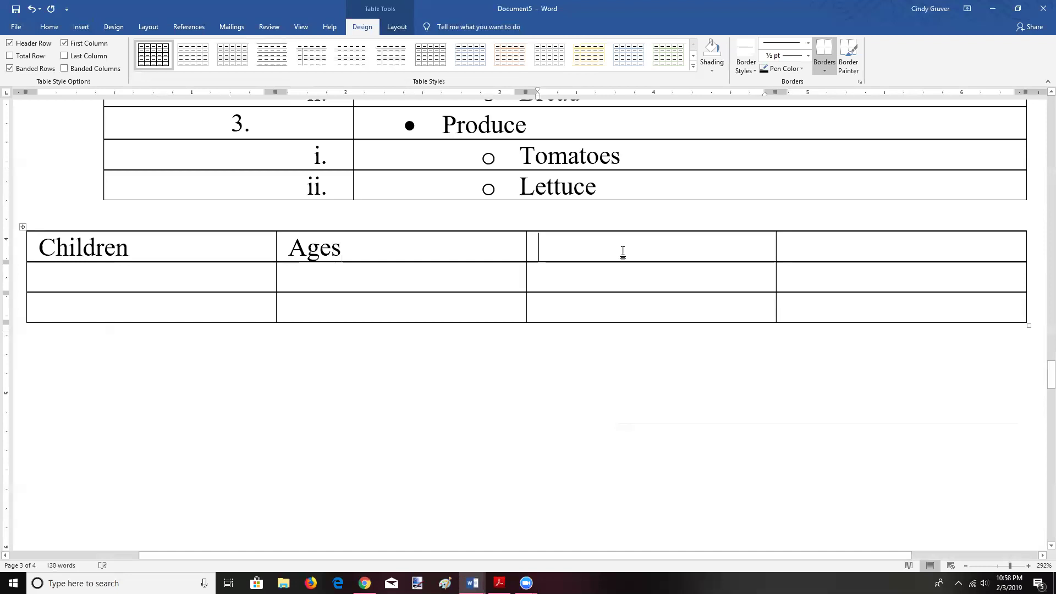
pyautogui.write('Genders')
pyautogui.click(800, 252)
pyautogui.write('Brithday')
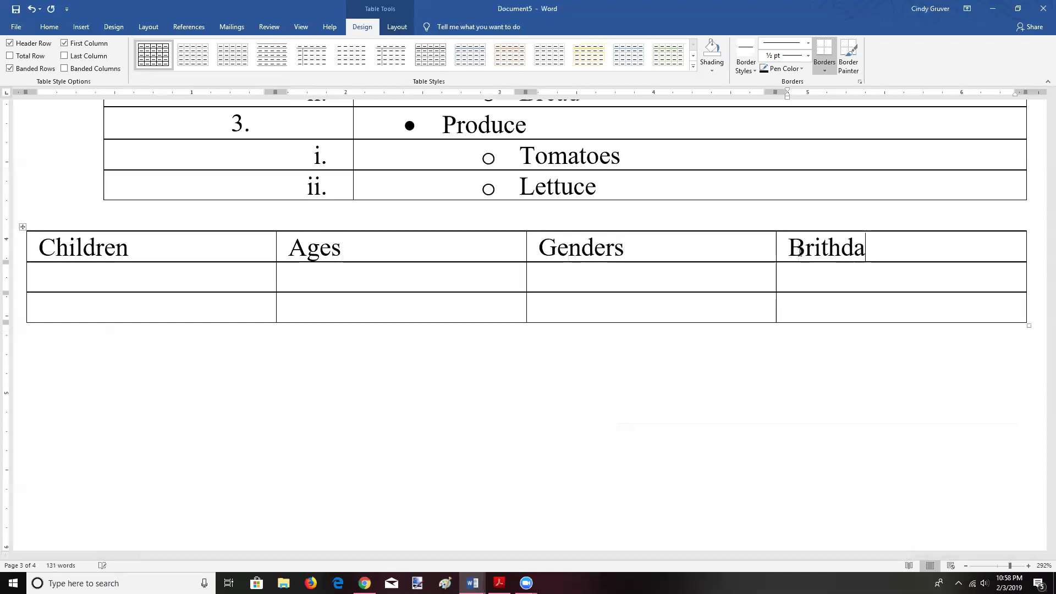
pyautogui.press('BackSpace')
pyautogui.press('BackSpace')
pyautogui.press('BackSpace')
pyautogui.press('BackSpace')
pyautogui.press('BackSpace')
pyautogui.press('BackSpace')
pyautogui.press('BackSpace')
pyautogui.write('irt')
pyautogui.write('hday')
pyautogui.press('BackSpace')
pyautogui.write('tes')
# Step: Fill the children table's second row with the first child's capitalized first name, age 15 and gender F
pyautogui.click(74, 268)
pyautogui.write('mary')
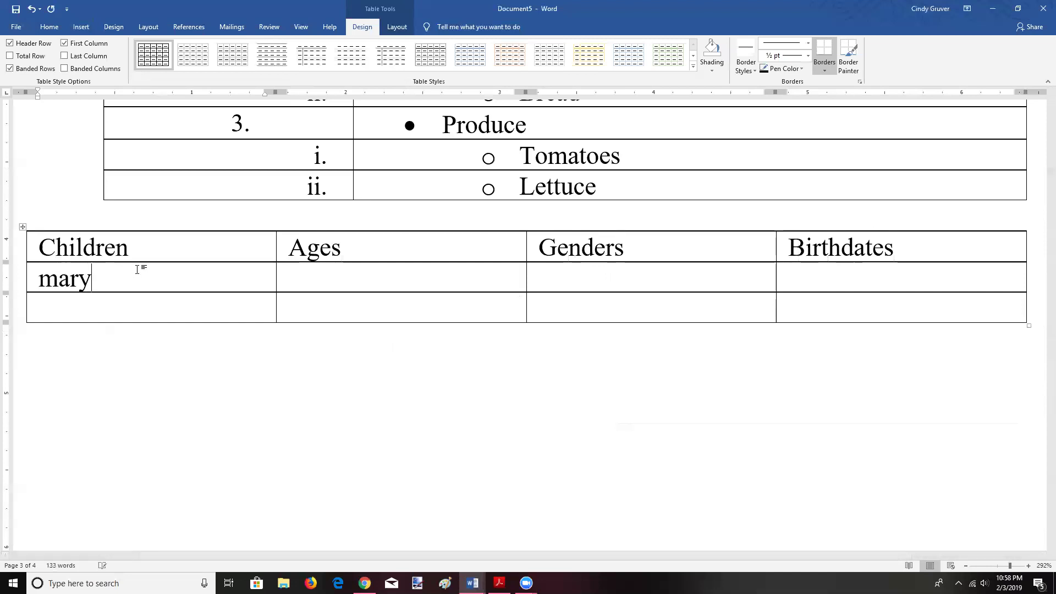
pyautogui.press('Left')
pyautogui.press('Left')
pyautogui.press('Left')
pyautogui.press('BackSpace')
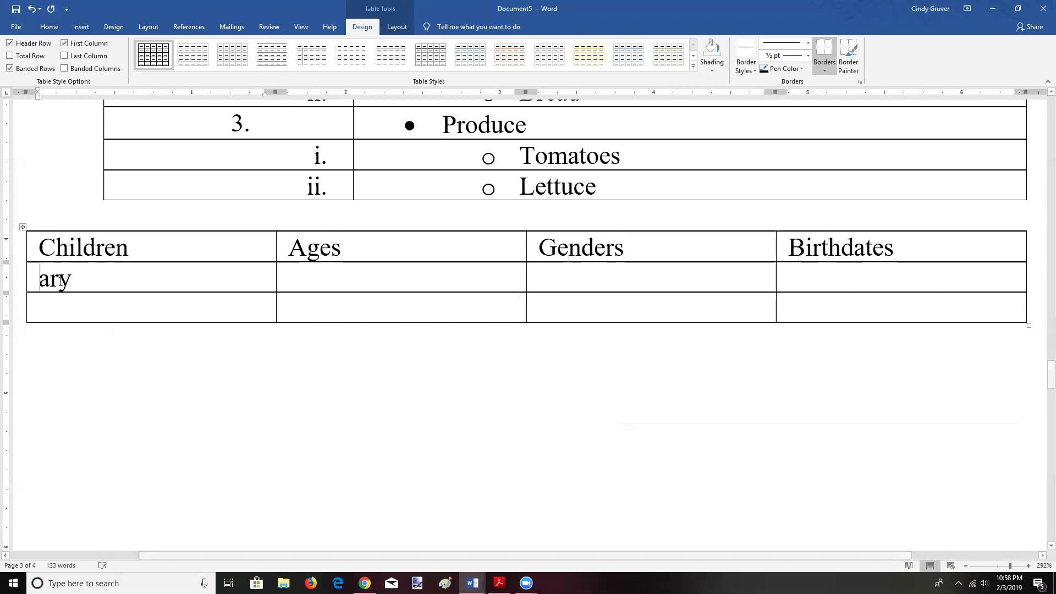
pyautogui.write('M')
pyautogui.click(307, 282)
pyautogui.write('15')
pyautogui.click(540, 278)
pyautogui.write('F')
# Step: Fill the children table's third row with the second child's first name, age 13 and gender M
pyautogui.click(109, 316)
pyautogui.write('Adam')
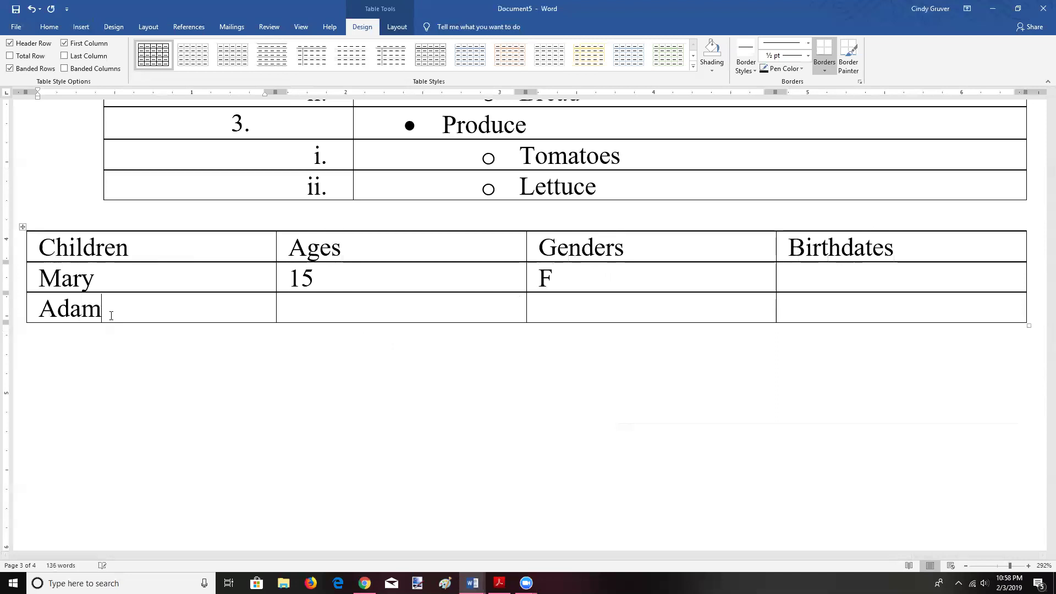
pyautogui.click(319, 311)
pyautogui.write('13')
pyautogui.click(552, 314)
pyautogui.write('M')
# Step: Make the children table's header row bold and the two children's names italic
pyautogui.moveTo(45, 248); pyautogui.dragTo(906, 258)
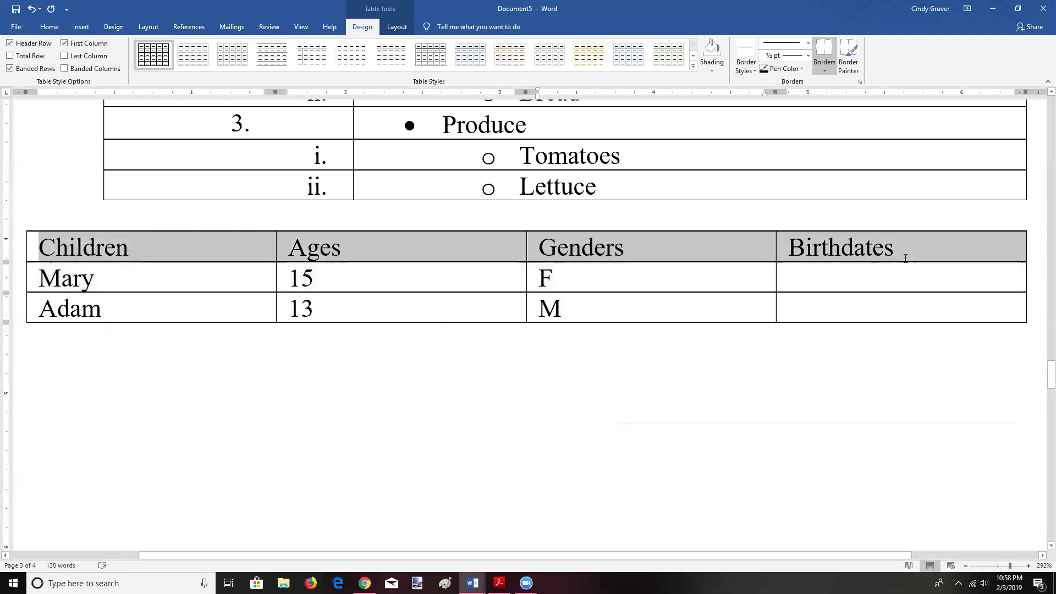
pyautogui.click(49, 26)
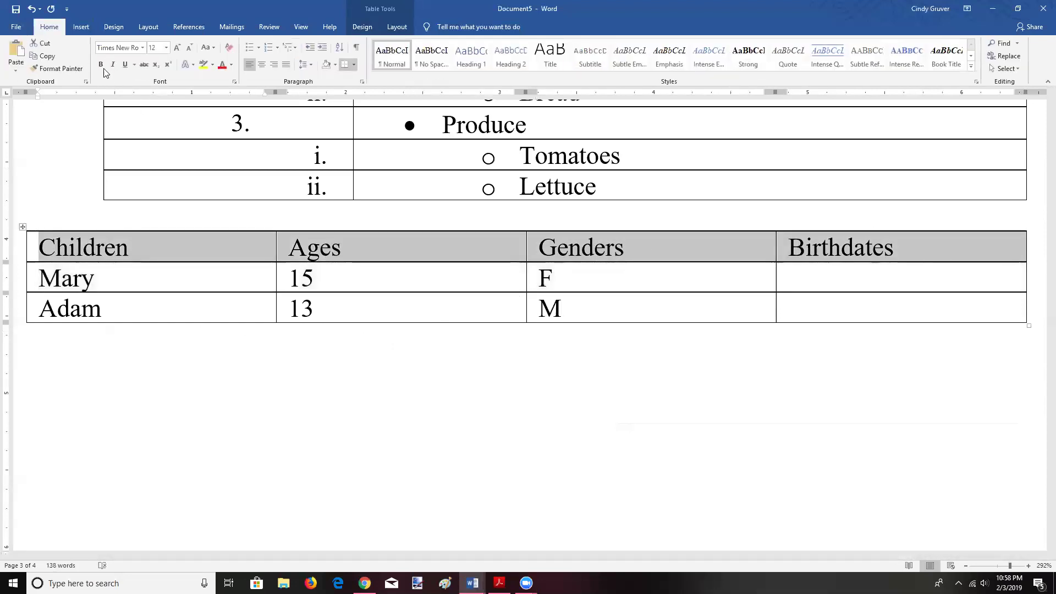
pyautogui.click(101, 65)
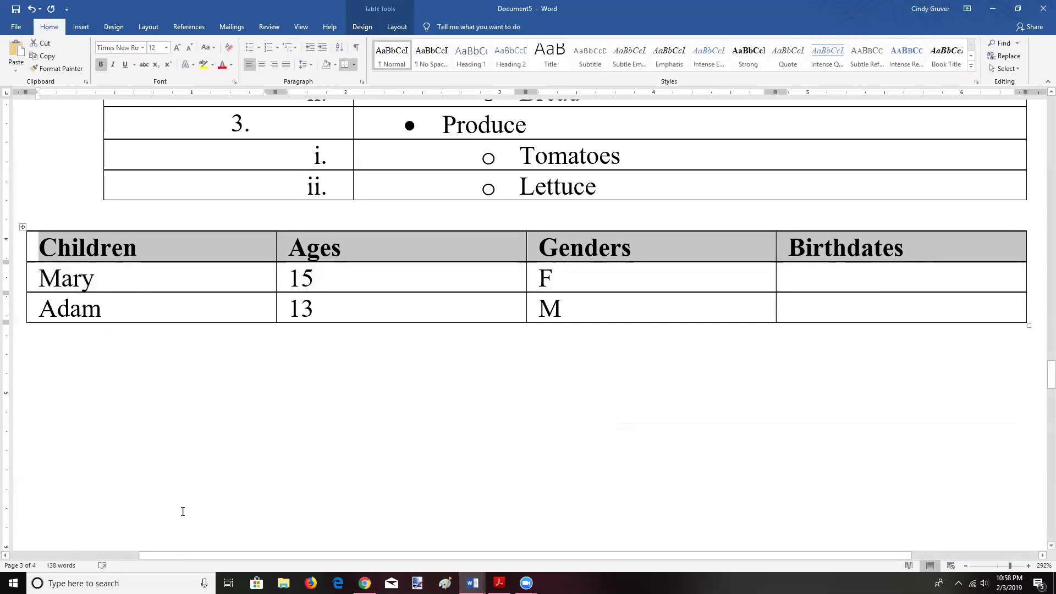
pyautogui.moveTo(44, 278); pyautogui.dragTo(59, 300)
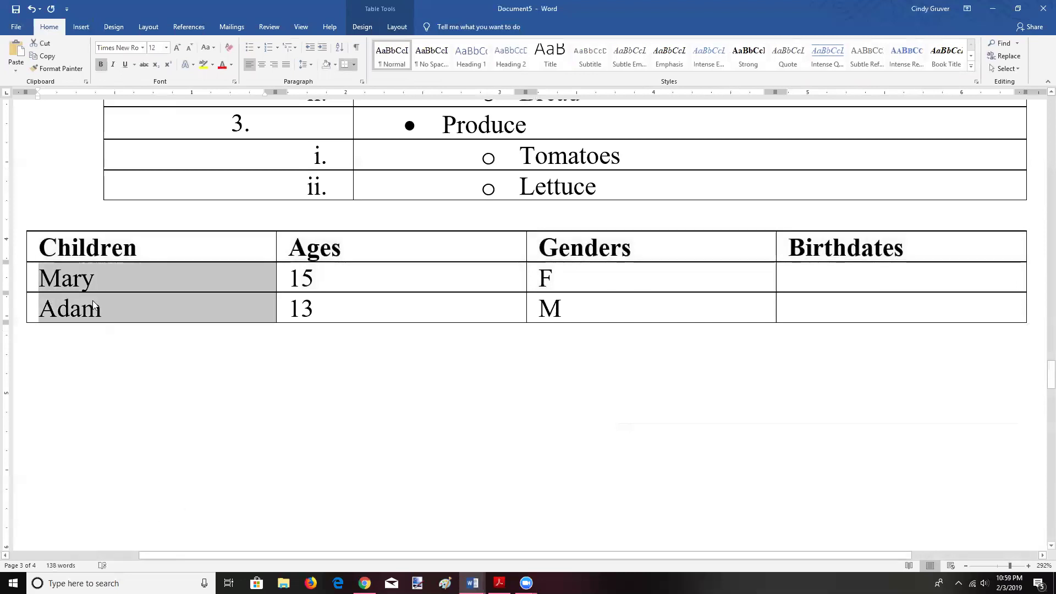
pyautogui.click(113, 64)
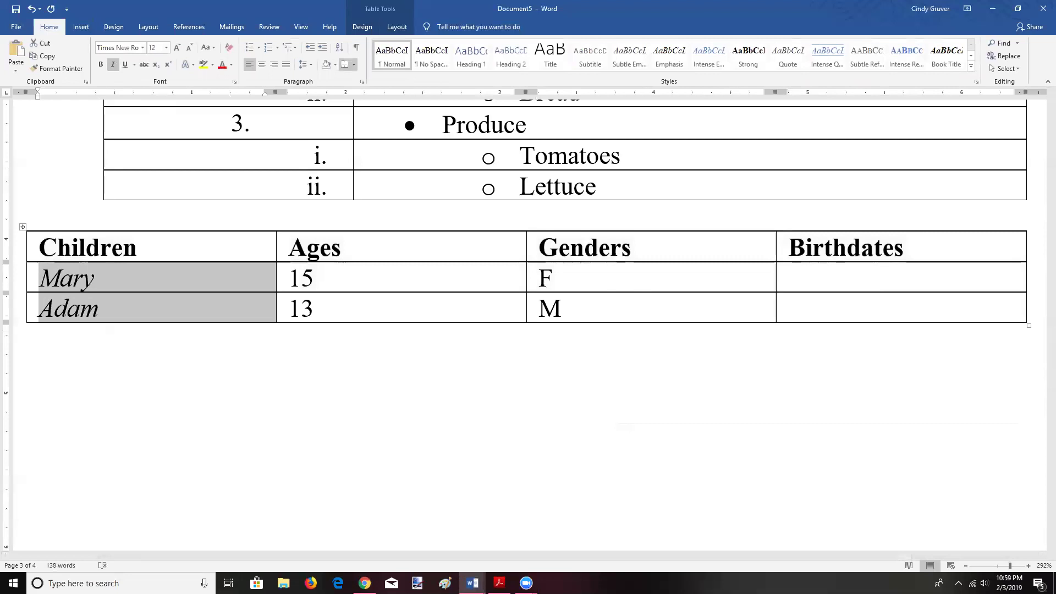
# Step: Narrow the Children column to about 0.81 inches, Ages to about 0.56 inches, and Genders to just fit its heading
pyautogui.moveTo(1044, 387); pyautogui.dragTo(1042, 377)
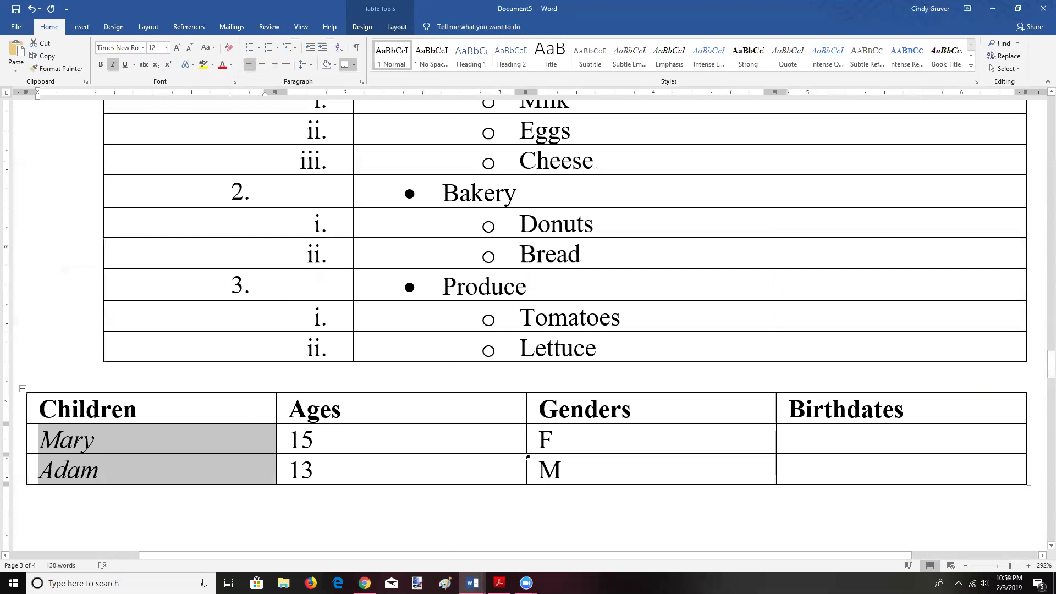
pyautogui.moveTo(525, 411); pyautogui.dragTo(354, 429)
pyautogui.moveTo(234, 410); pyautogui.dragTo(152, 407)
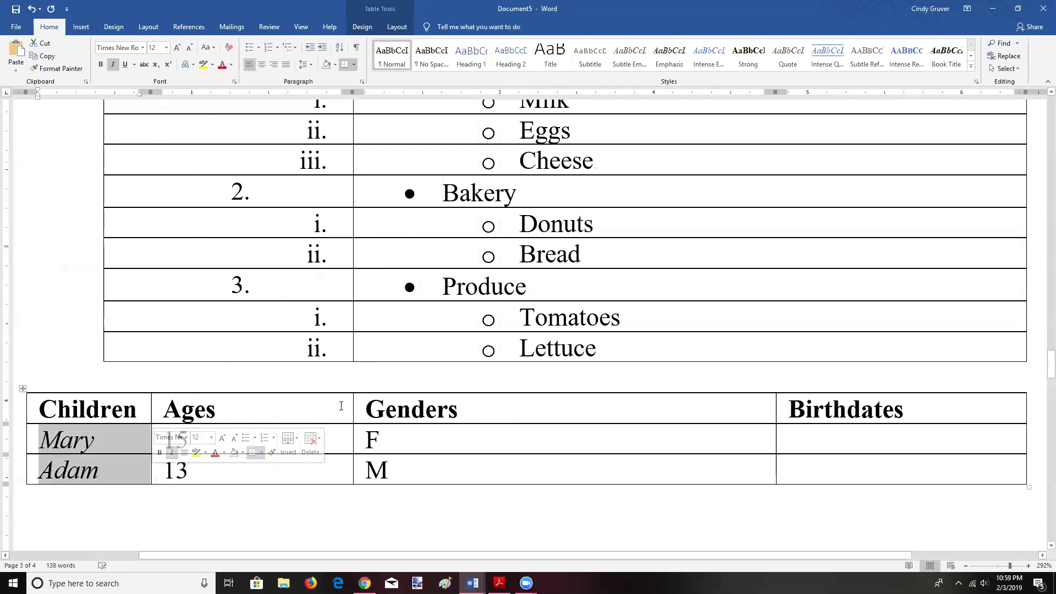
pyautogui.moveTo(353, 408); pyautogui.dragTo(236, 424)
pyautogui.moveTo(774, 406); pyautogui.dragTo(363, 411)
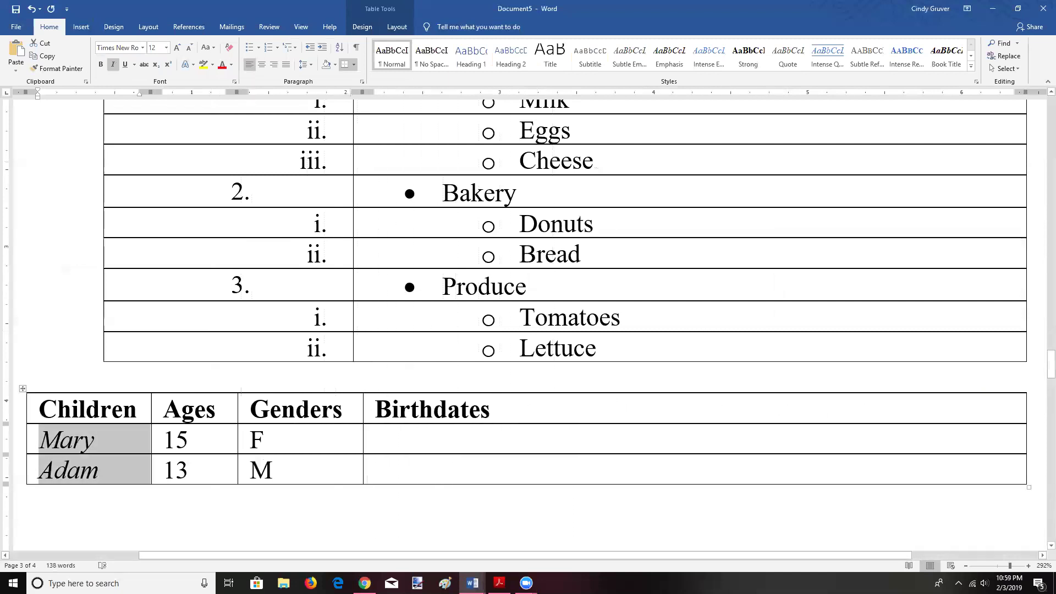
# Step: Delete the Birthdates column from the children table
pyautogui.moveTo(390, 428); pyautogui.dragTo(396, 472)
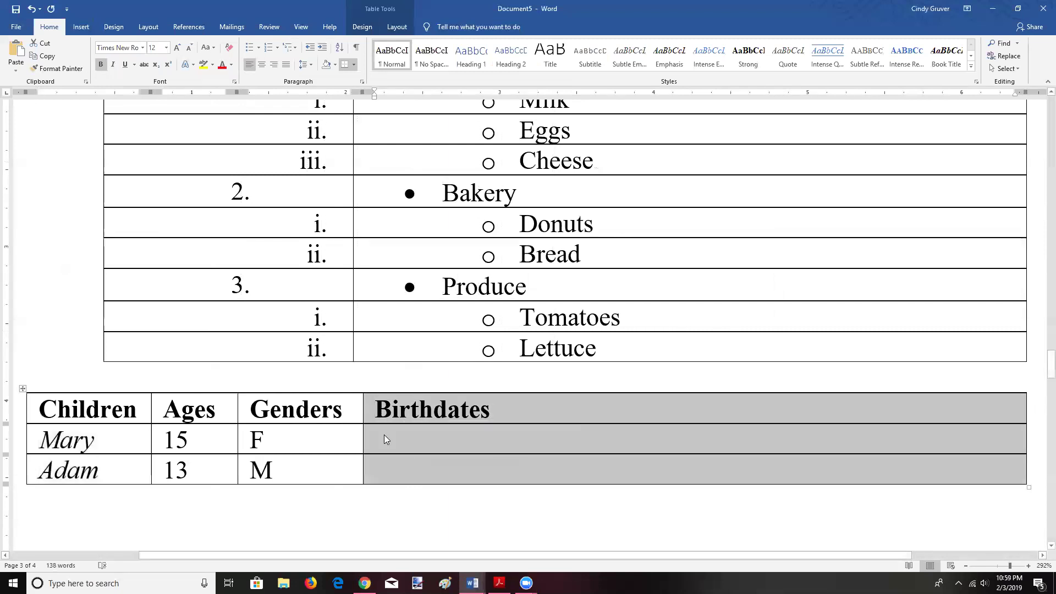
pyautogui.rightClick(389, 440)
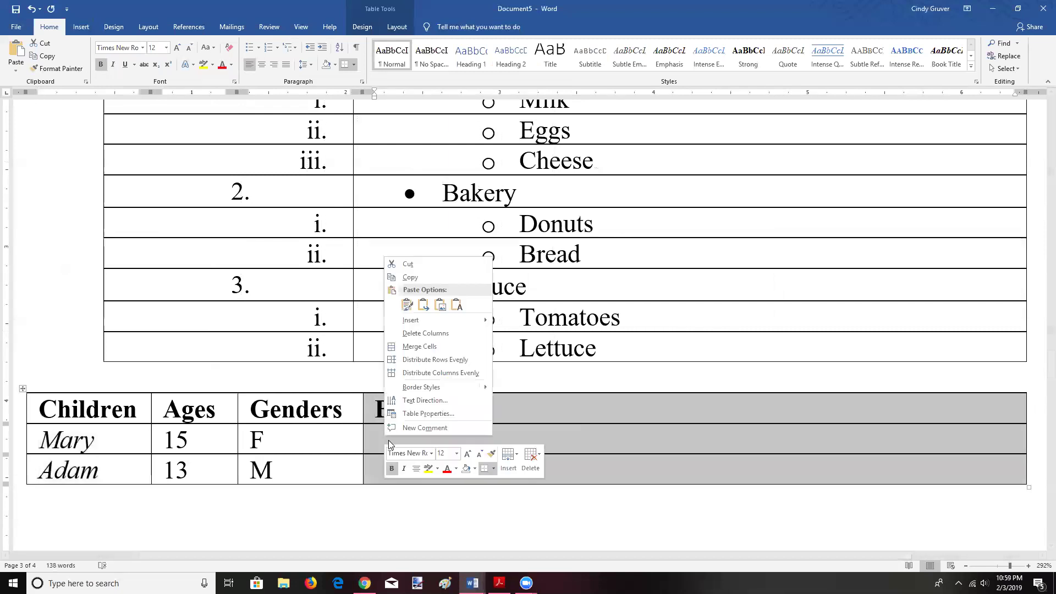
pyautogui.click(424, 334)
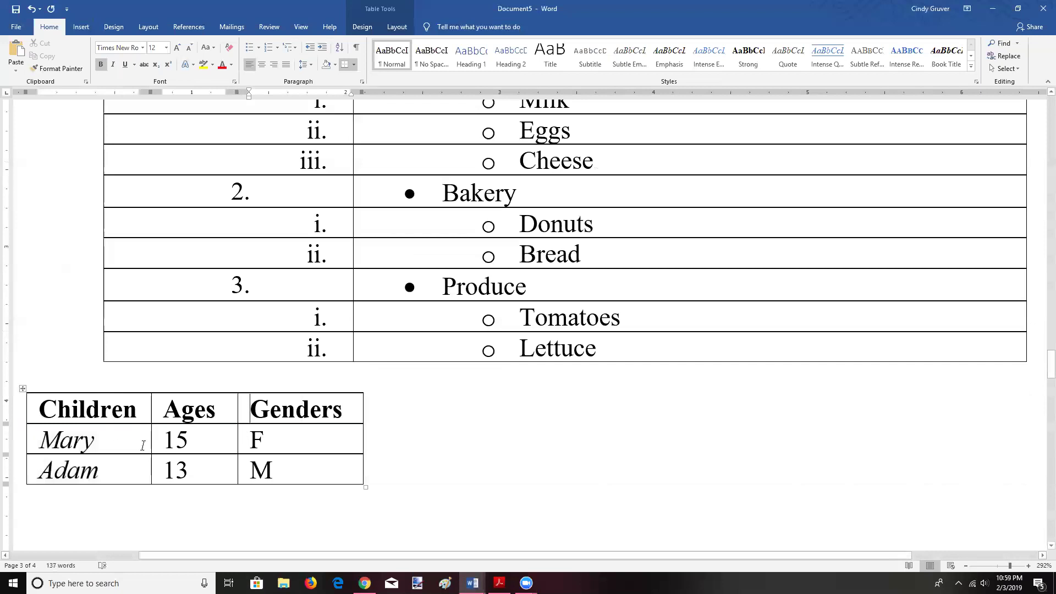
# Step: Review the children table's column, row and cell properties, and set the whole table's alignment to Center
pyautogui.moveTo(48, 408)
pyautogui.mouseDown()
pyautogui.moveTo(209, 440)
pyautogui.moveTo(267, 484)
pyautogui.moveTo(69, 491)
pyautogui.mouseUp()
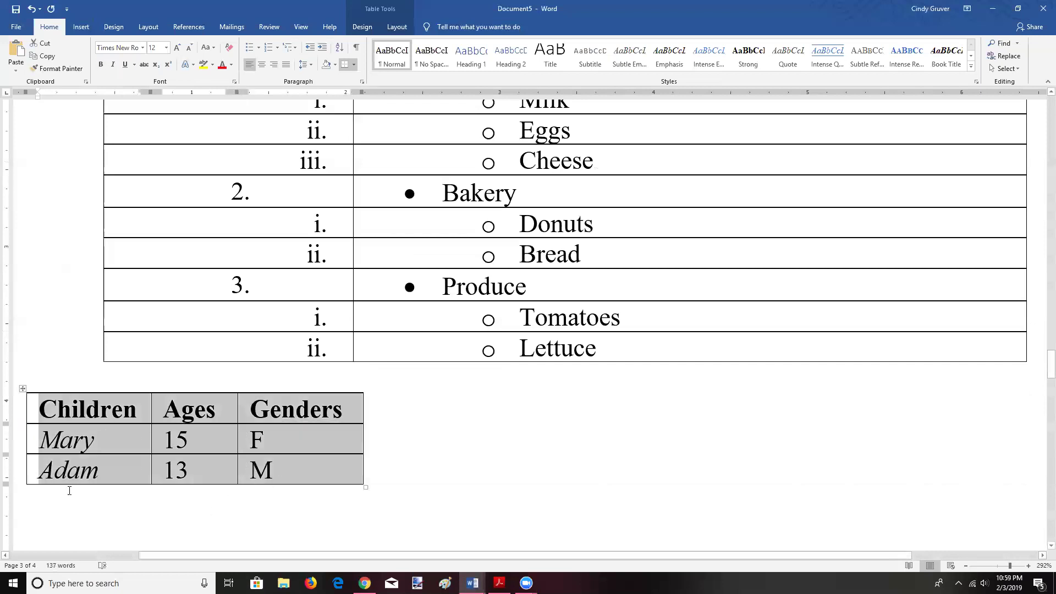
pyautogui.rightClick(108, 411)
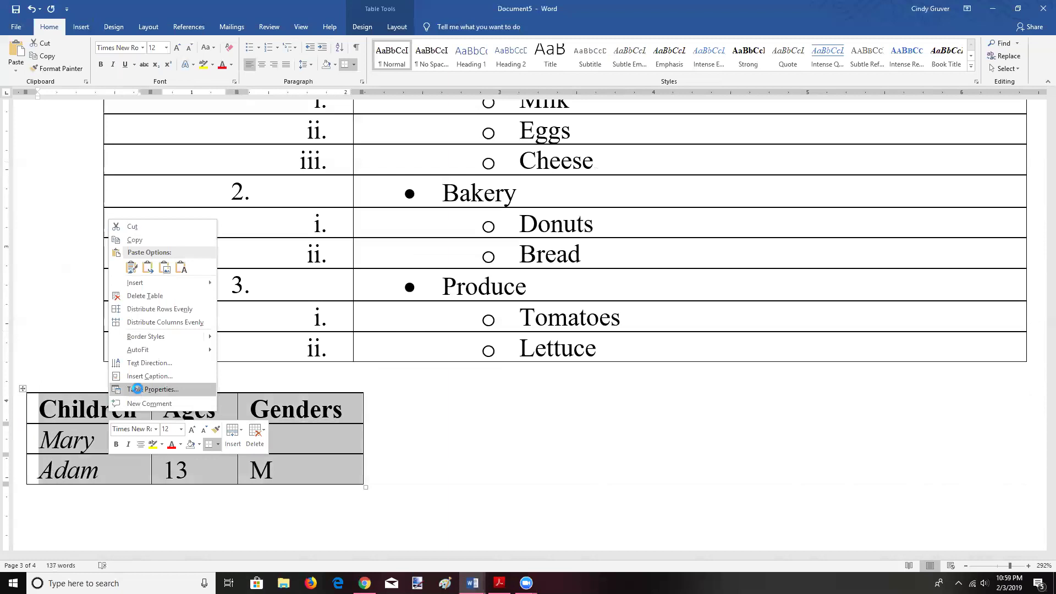
pyautogui.click(139, 390)
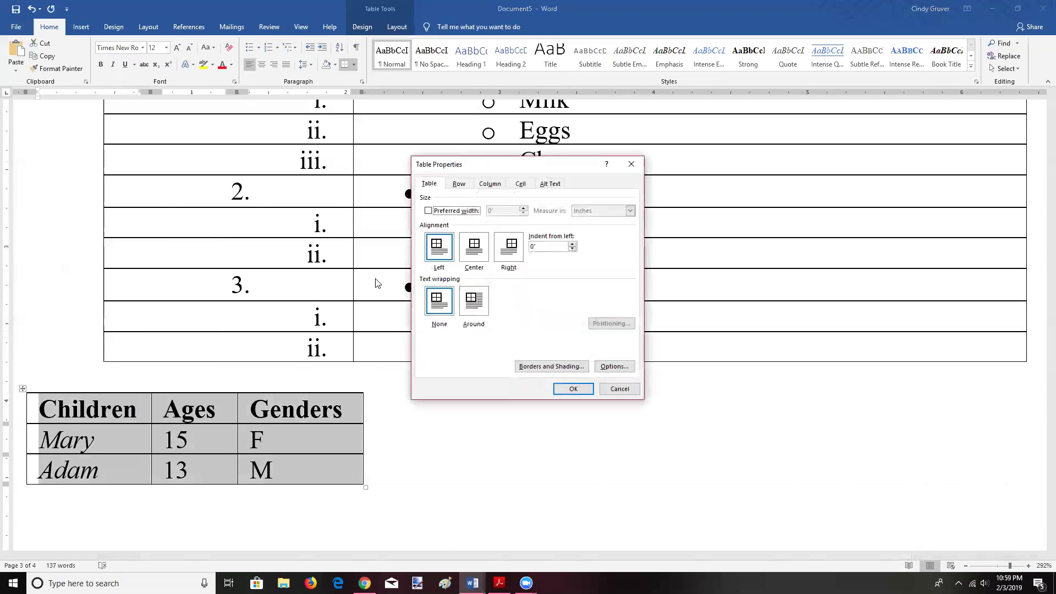
pyautogui.click(496, 187)
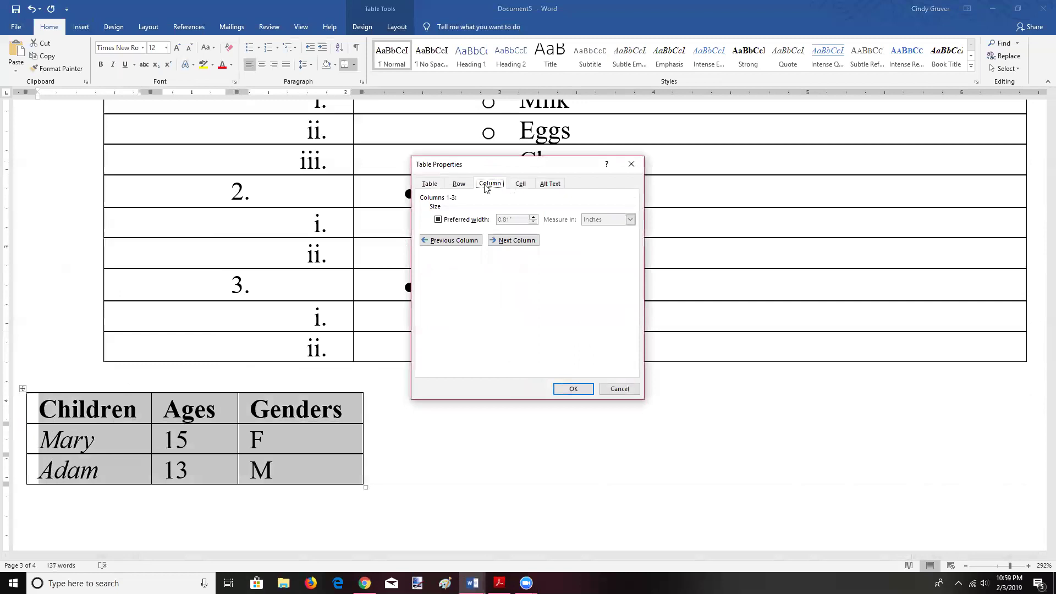
pyautogui.click(460, 185)
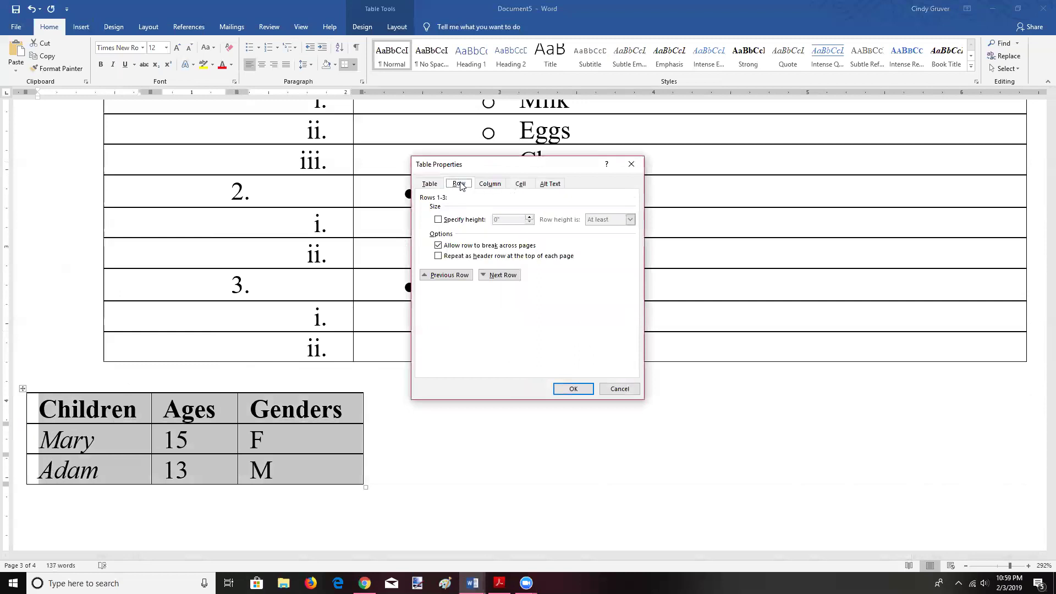
pyautogui.click(520, 187)
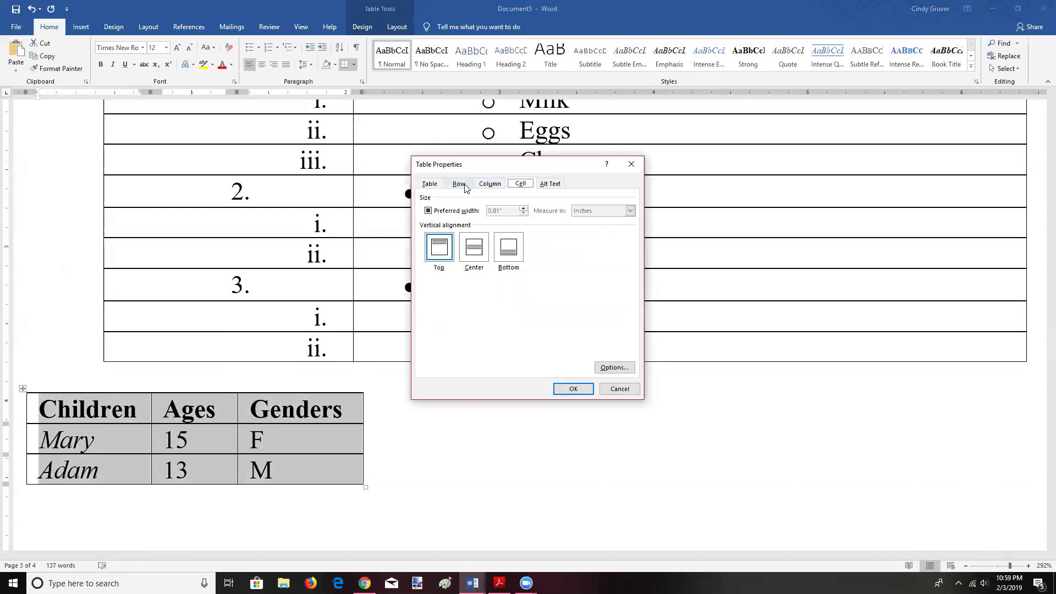
pyautogui.click(491, 185)
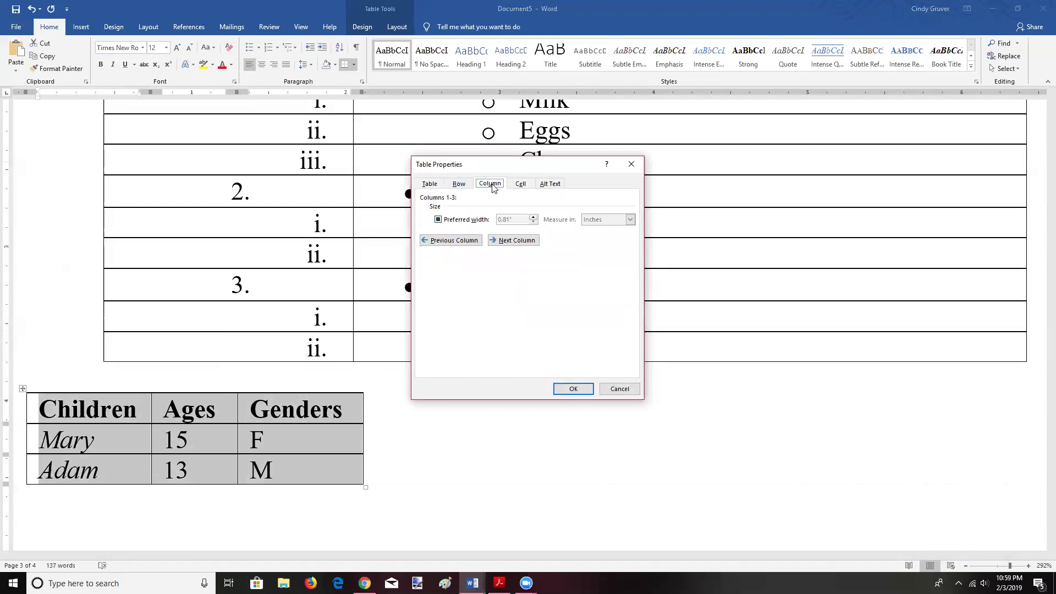
pyautogui.click(462, 184)
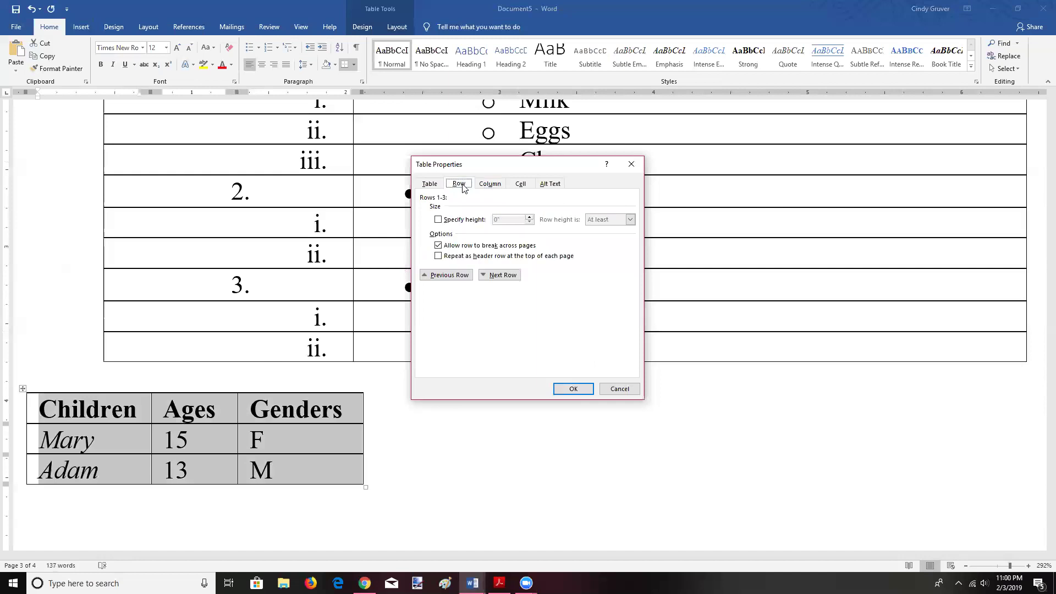
pyautogui.click(431, 186)
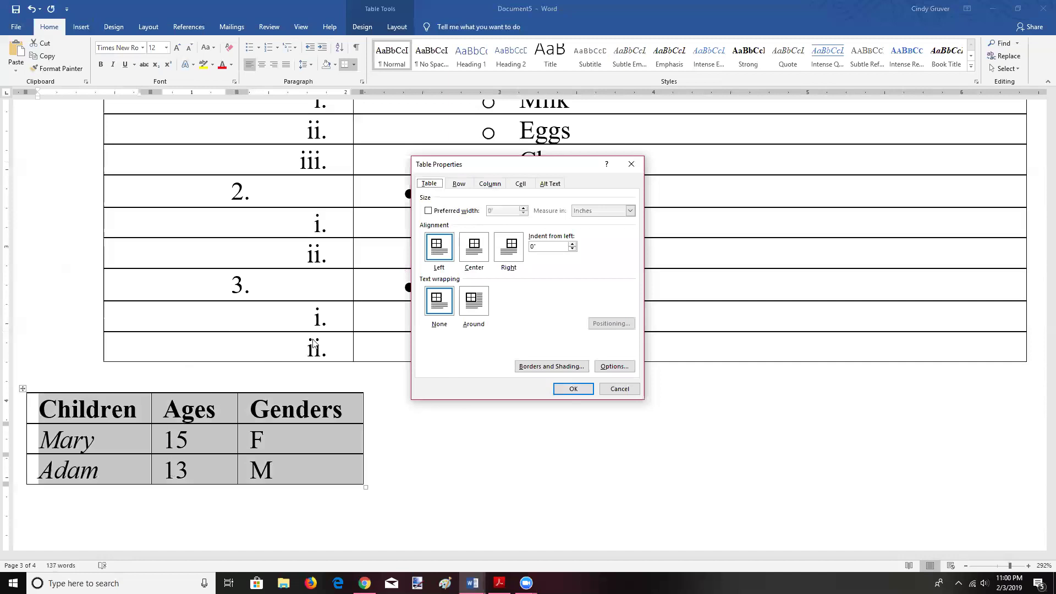
pyautogui.click(476, 251)
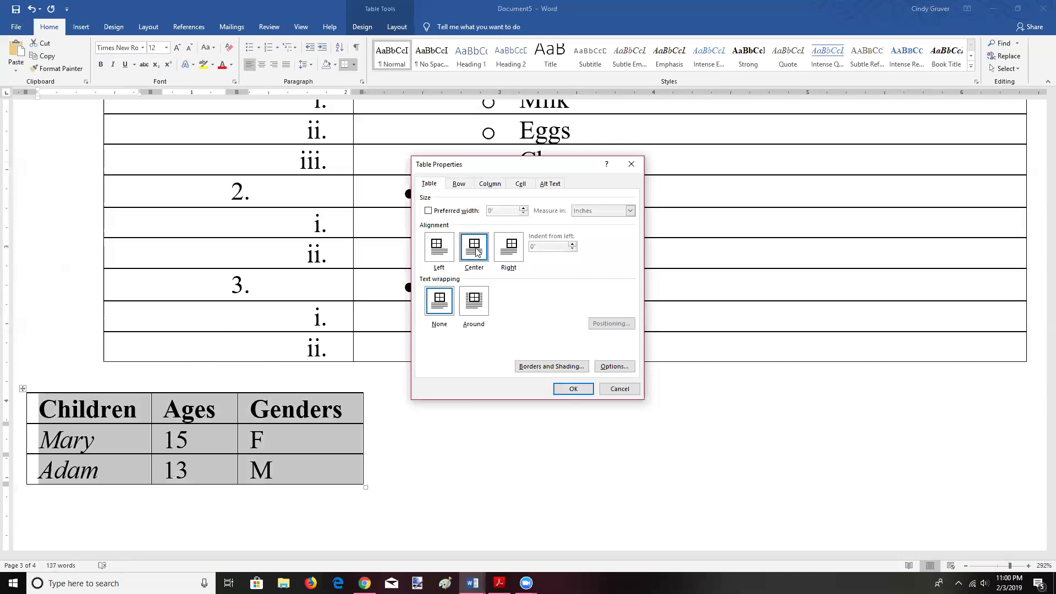
pyautogui.click(573, 389)
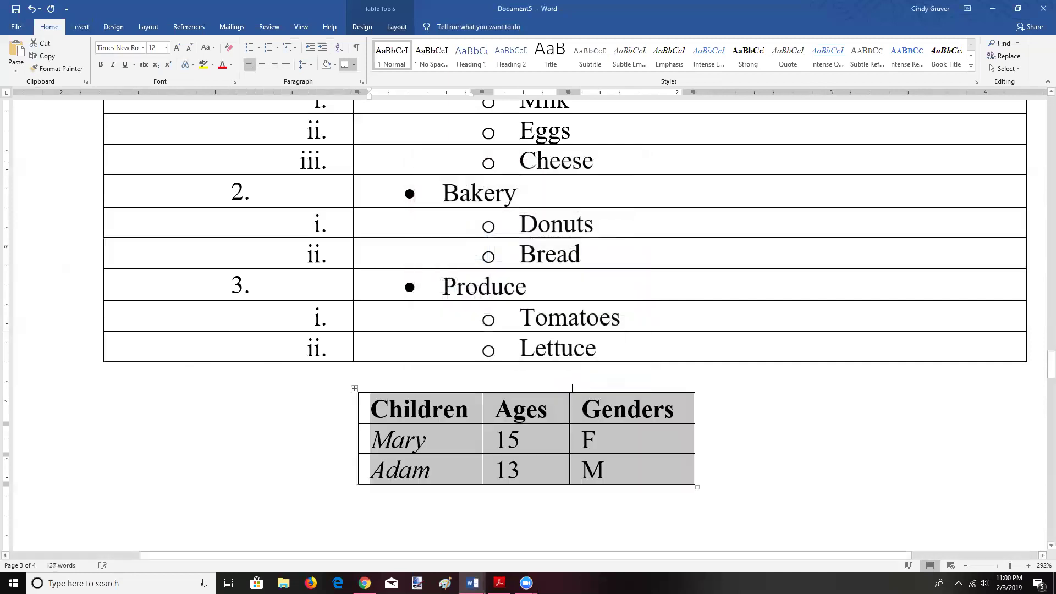
# Step: Check the text direction options for the two age cells, keeping the horizontal orientation
pyautogui.click(498, 443)
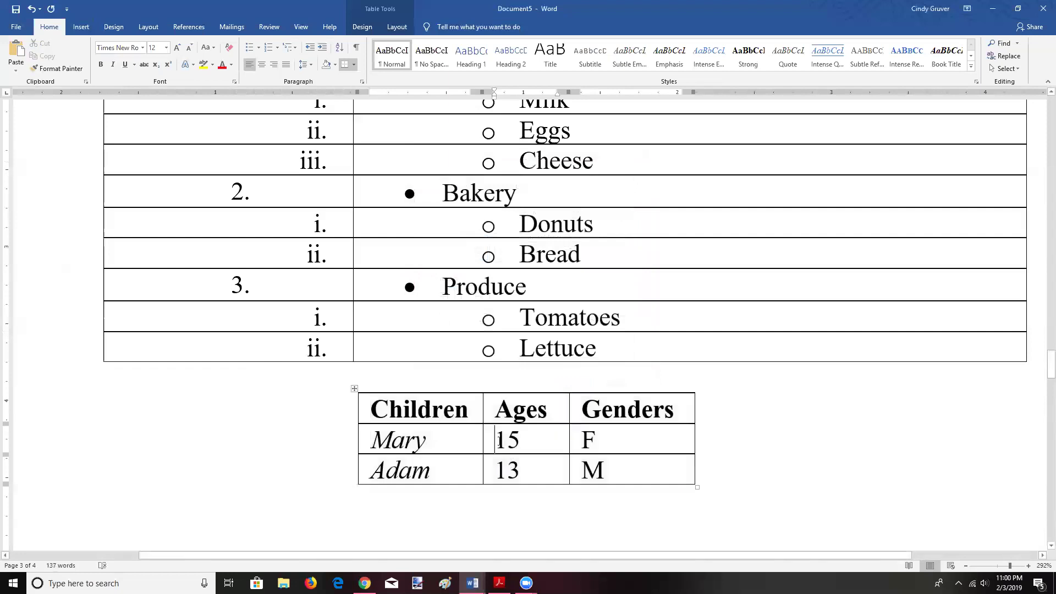
pyautogui.doubleClick(511, 440)
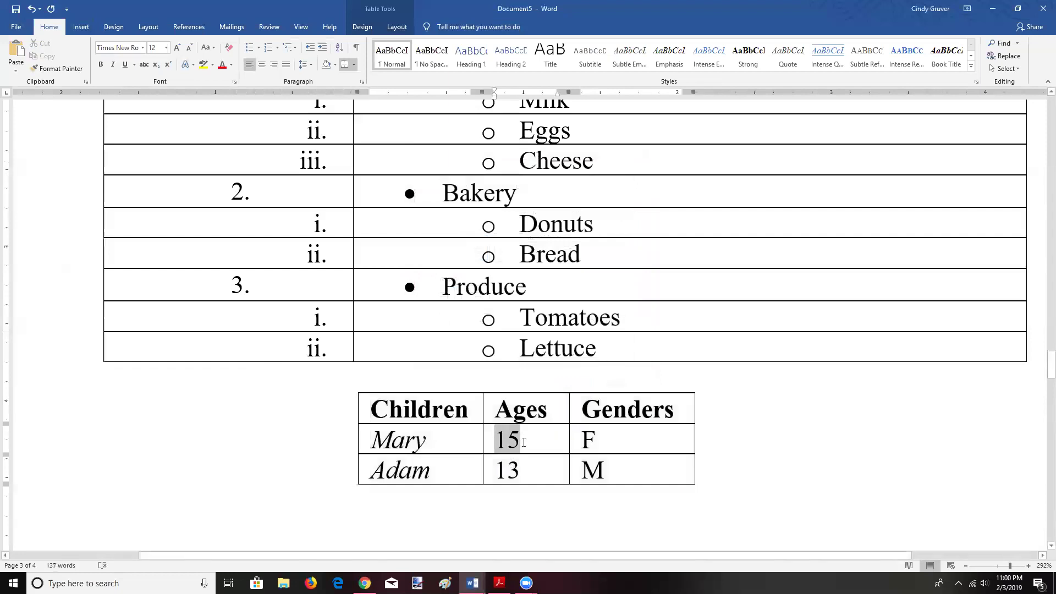
pyautogui.click(500, 439)
pyautogui.moveTo(499, 438); pyautogui.dragTo(501, 468)
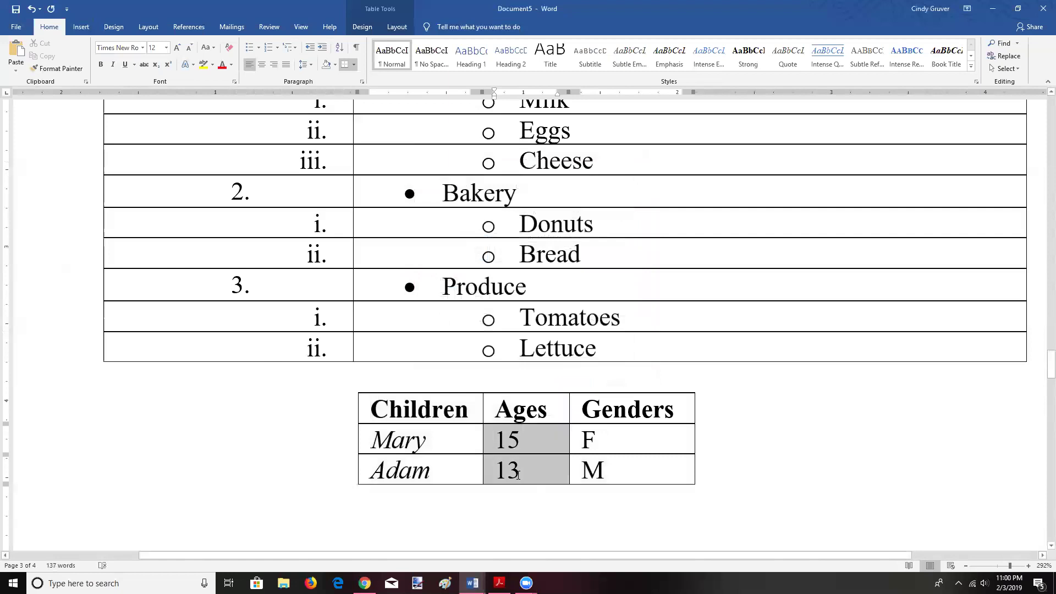
pyautogui.rightClick(501, 446)
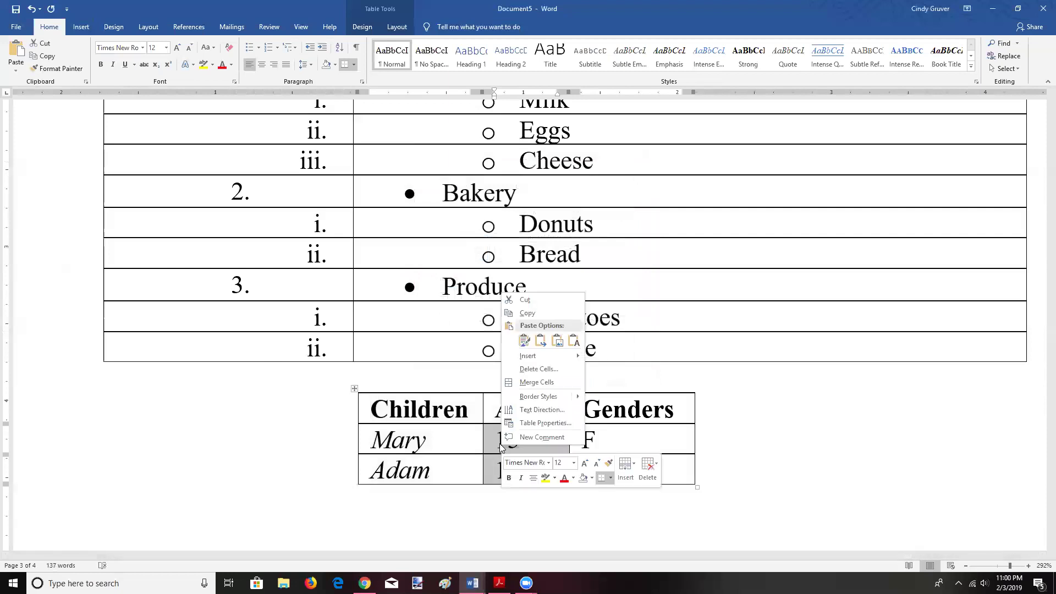
pyautogui.click(543, 411)
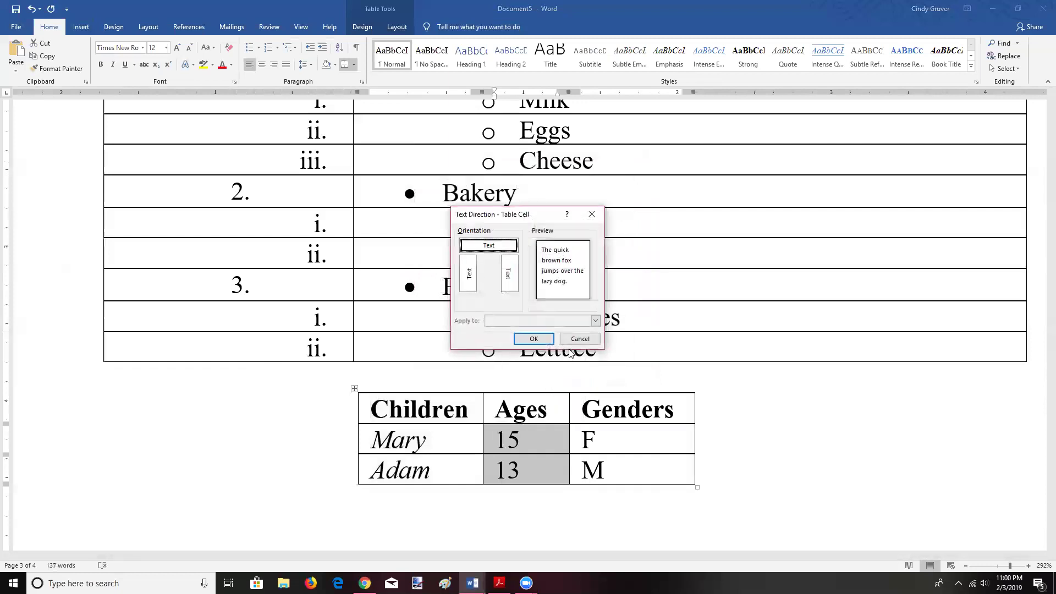
pyautogui.click(533, 339)
# Step: Set the vertical alignment of the two selected age cells to Center in the table properties
pyautogui.rightClick(508, 453)
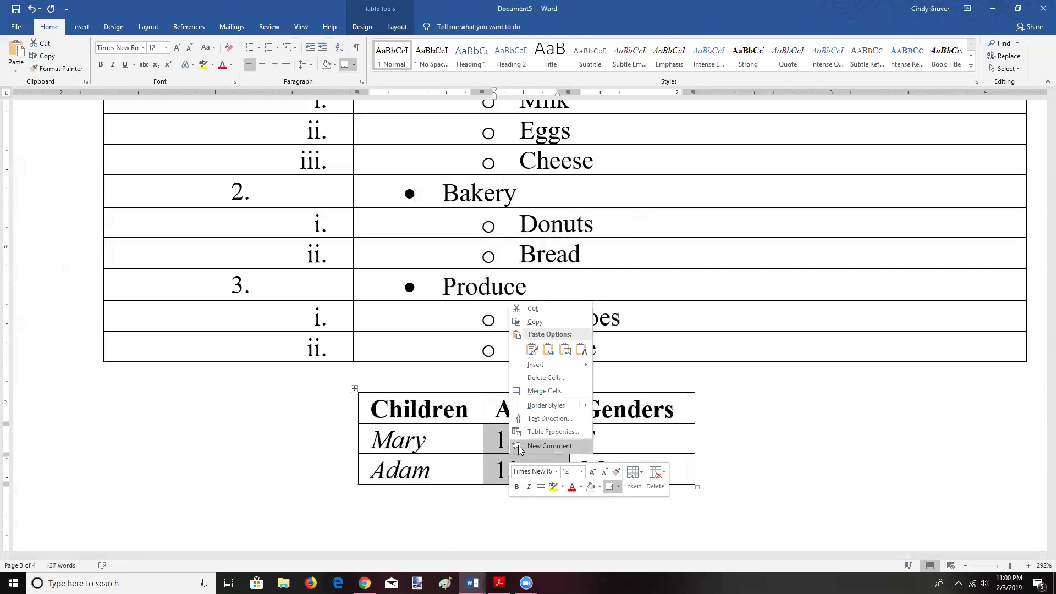
pyautogui.click(533, 433)
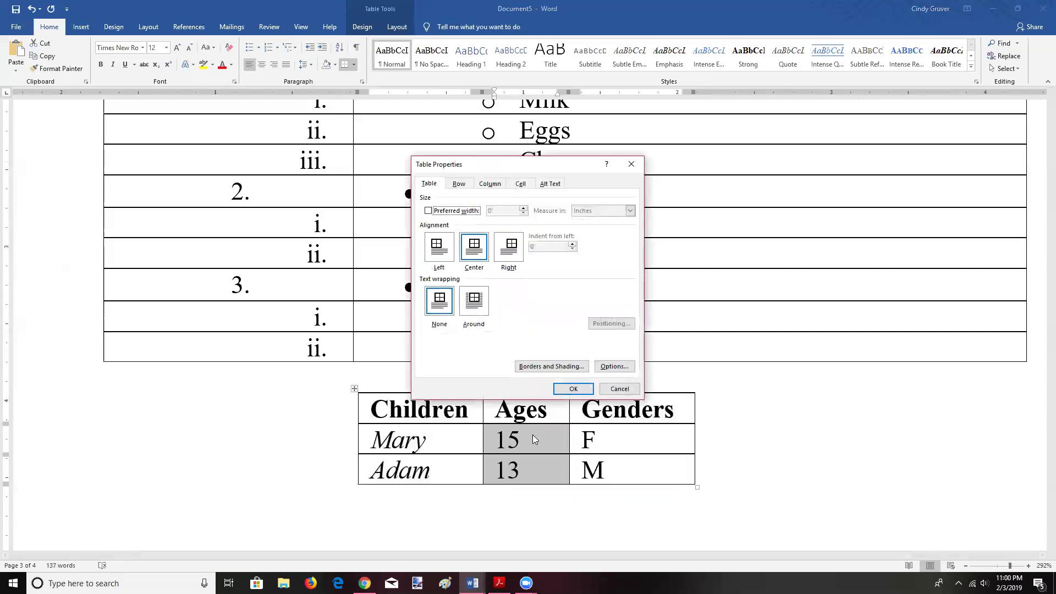
pyautogui.click(482, 261)
pyautogui.click(464, 185)
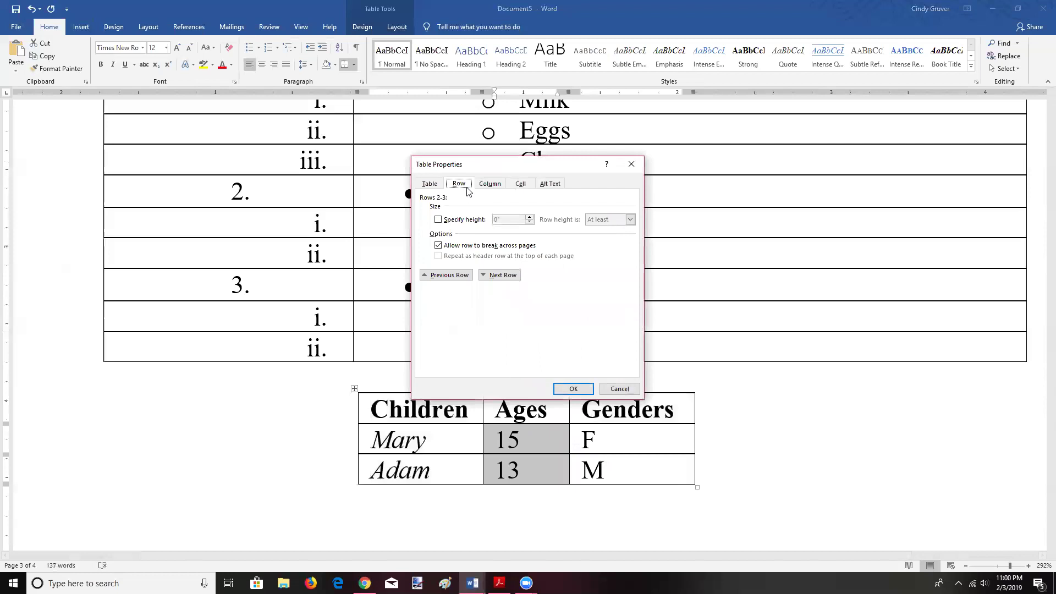
pyautogui.click(490, 185)
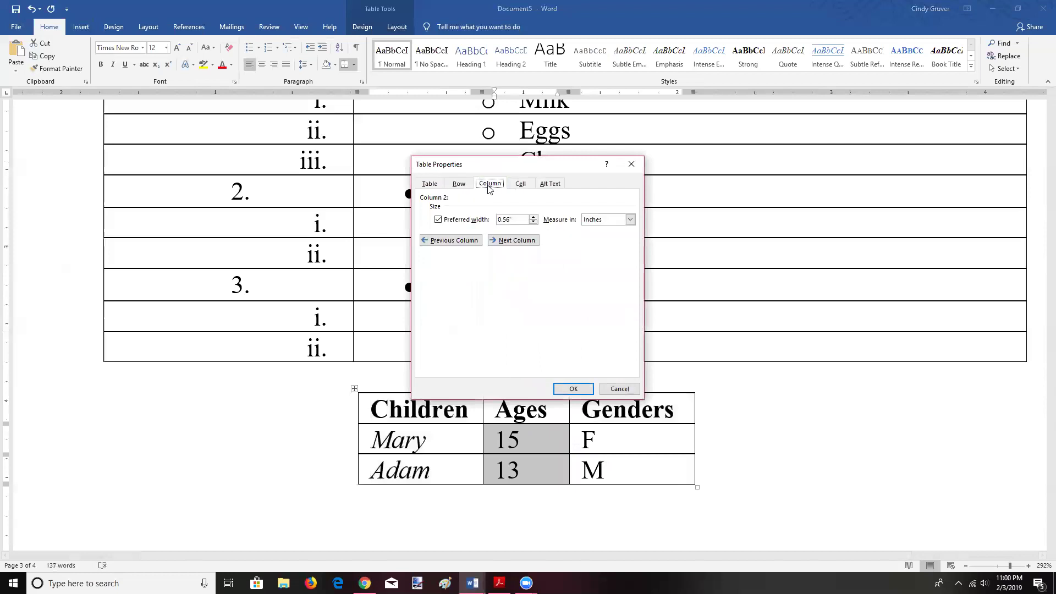
pyautogui.click(519, 186)
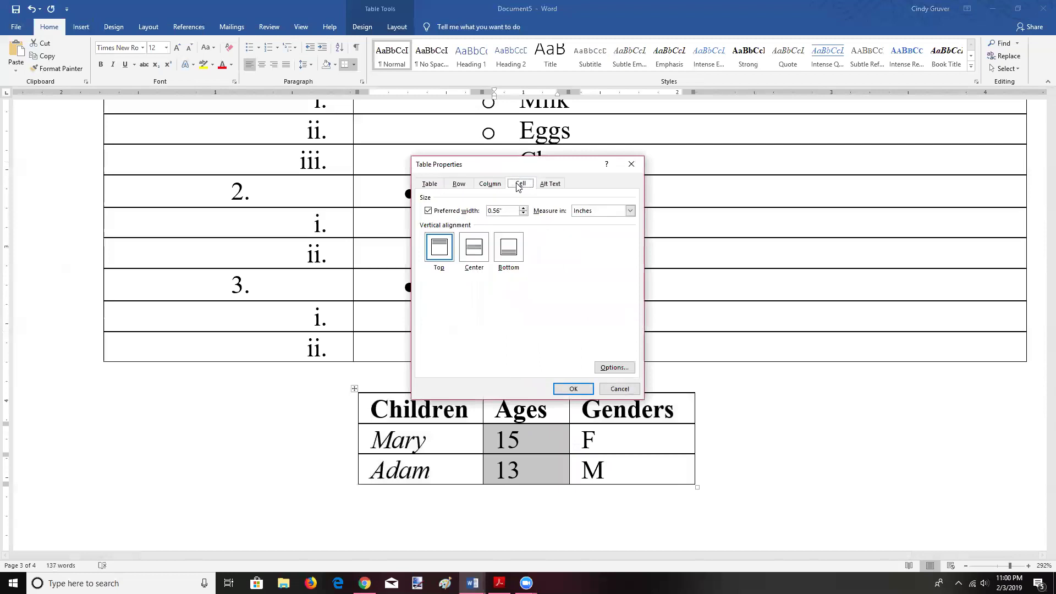
pyautogui.click(478, 247)
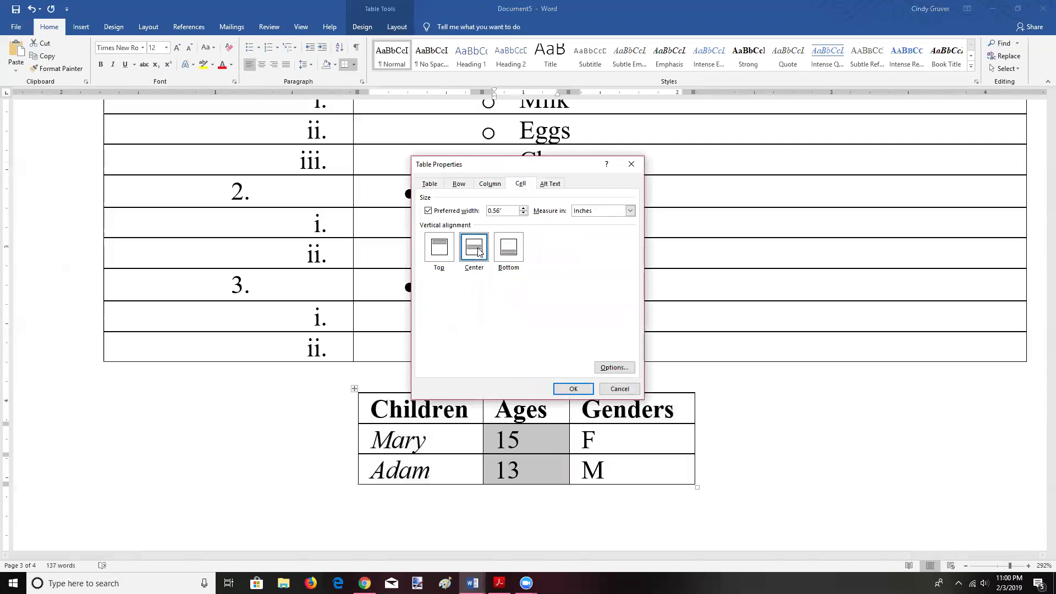
pyautogui.click(573, 389)
# Step: Review the first age cell's margin options, its column and row settings, and the table's default cell margin options
pyautogui.click(511, 438)
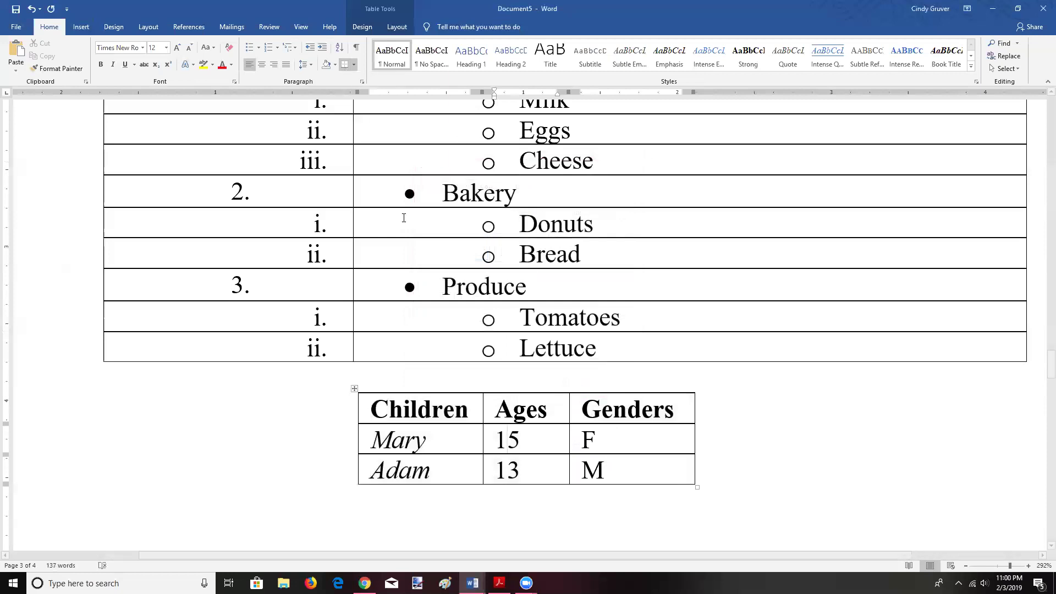
pyautogui.rightClick(528, 454)
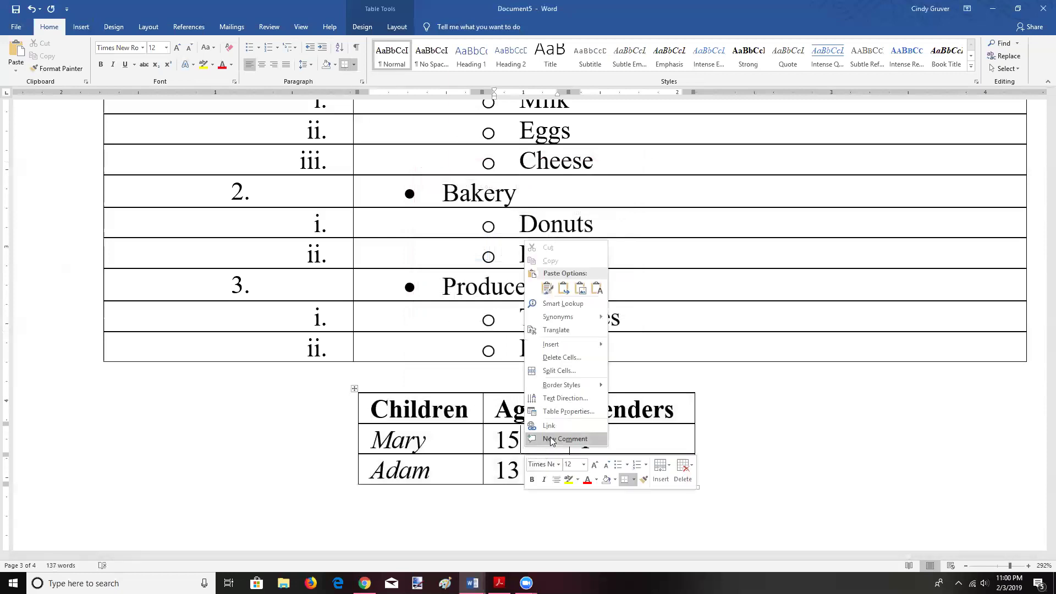
pyautogui.click(580, 411)
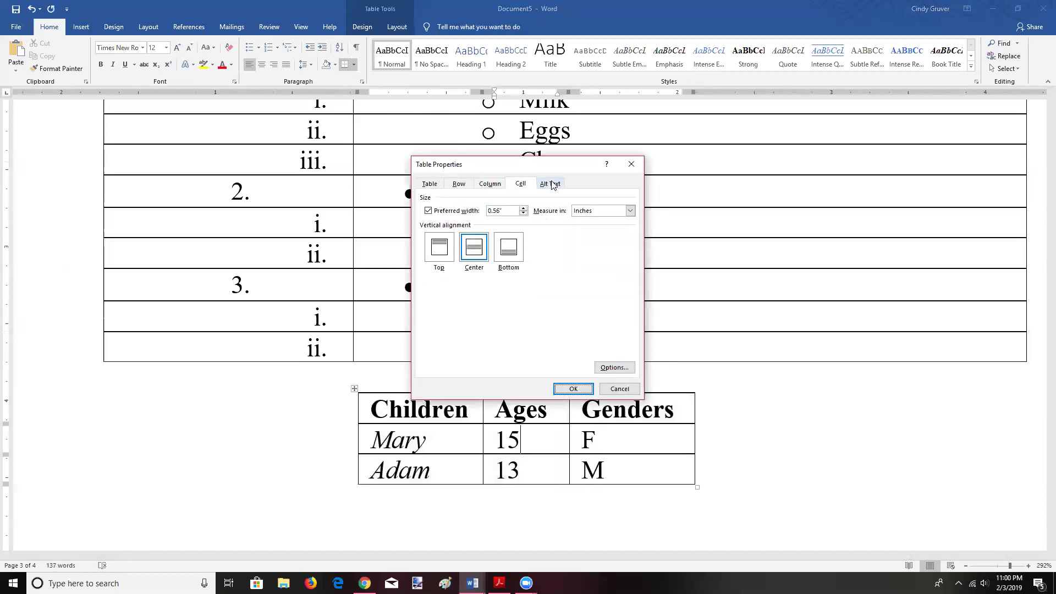
pyautogui.click(604, 368)
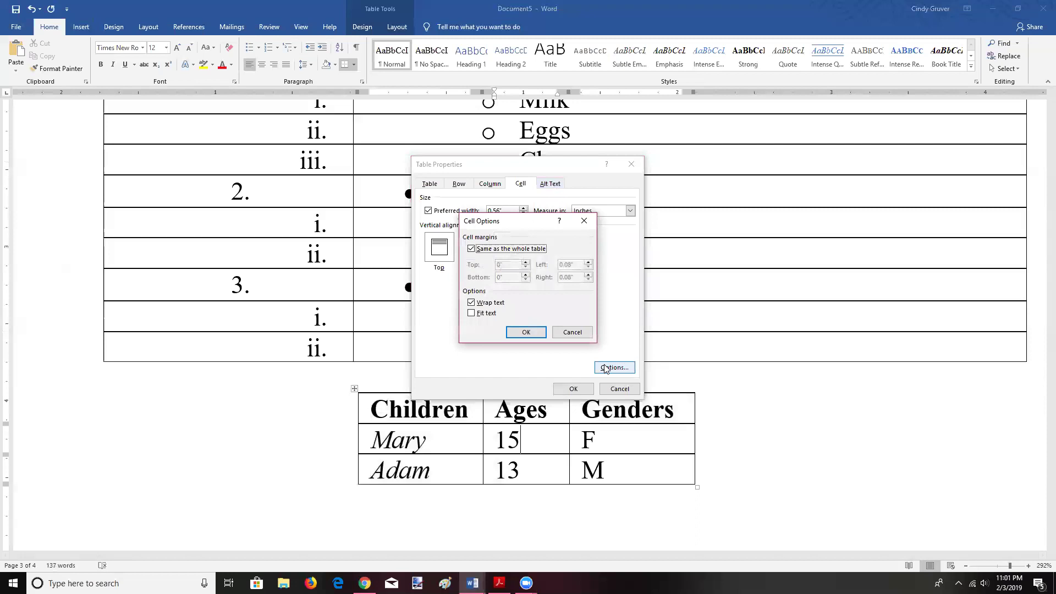
pyautogui.click(537, 333)
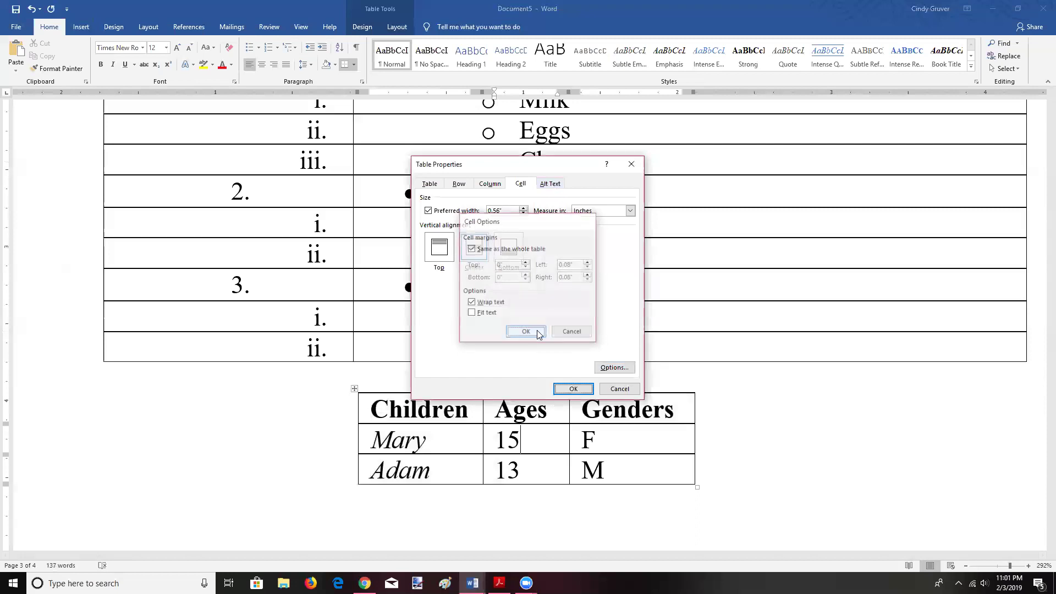
pyautogui.click(487, 185)
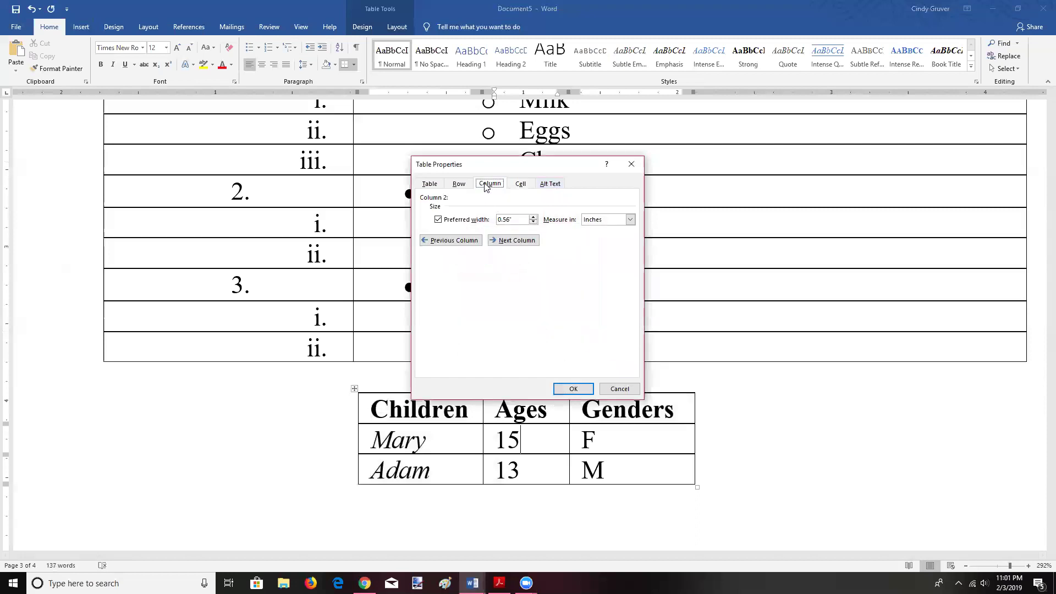
pyautogui.click(467, 189)
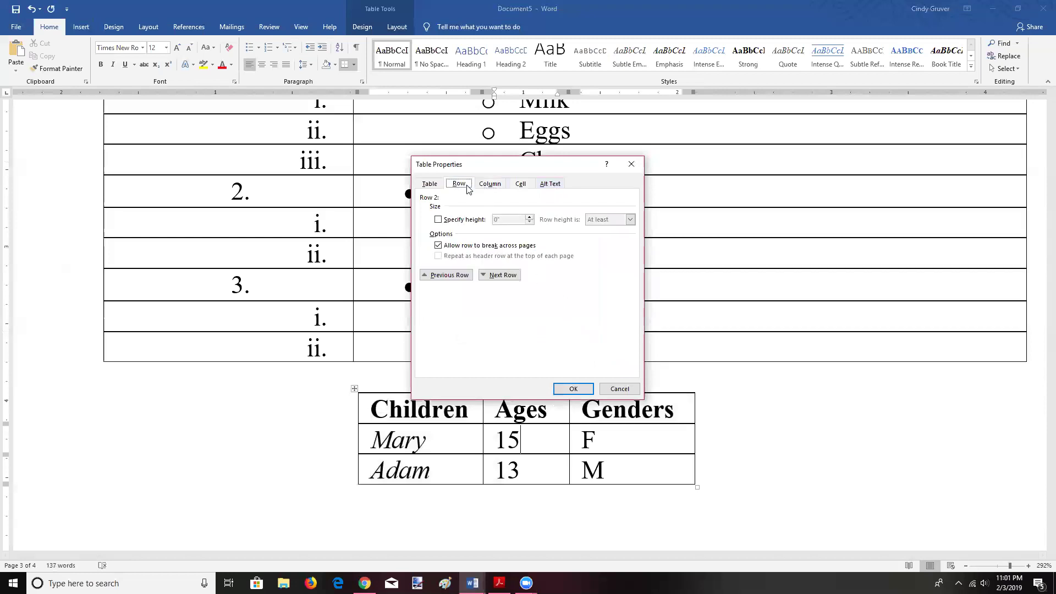
pyautogui.click(435, 188)
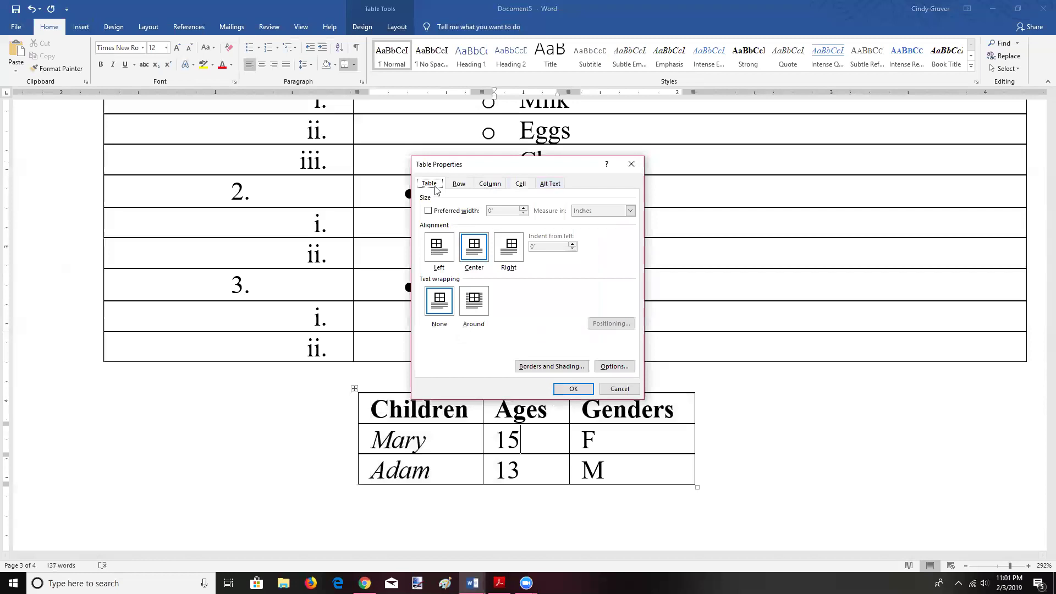
pyautogui.click(616, 367)
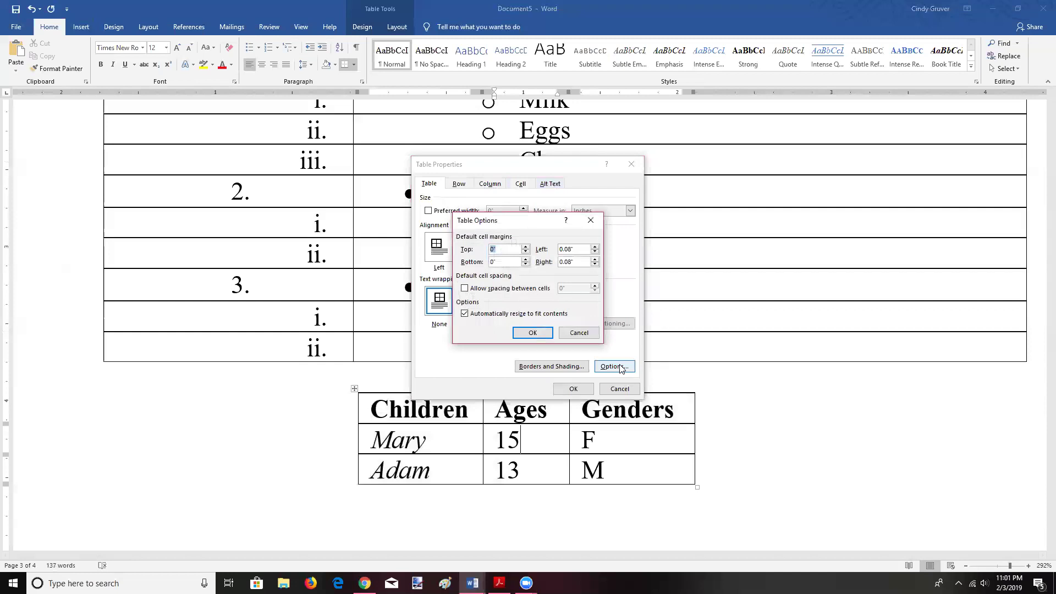
pyautogui.click(551, 334)
pyautogui.click(574, 389)
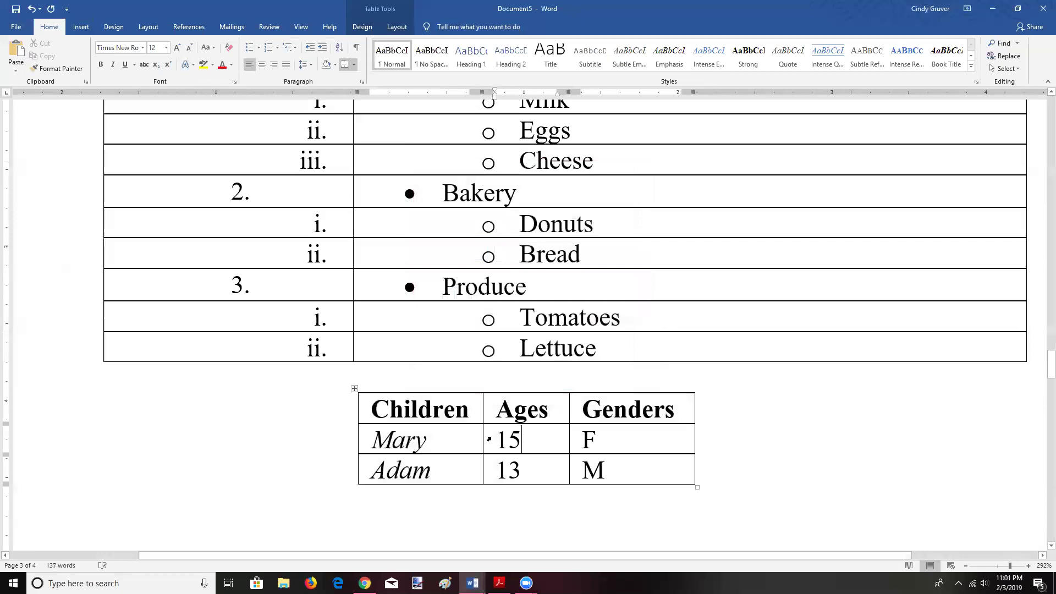
# Step: Try centering the two age values horizontally, and return them to left alignment
pyautogui.moveTo(498, 439); pyautogui.dragTo(509, 466)
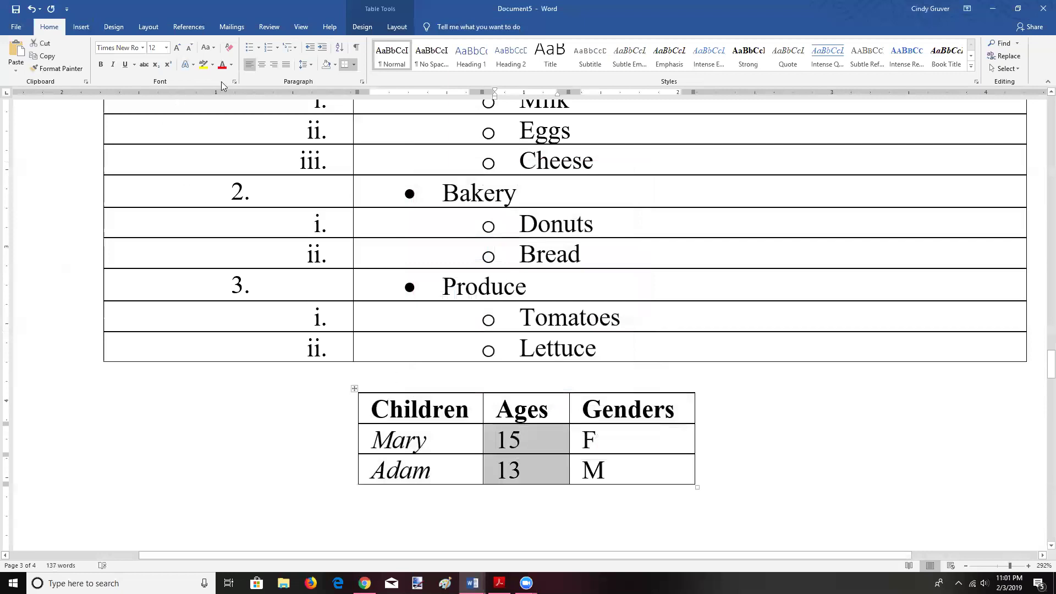
pyautogui.click(262, 68)
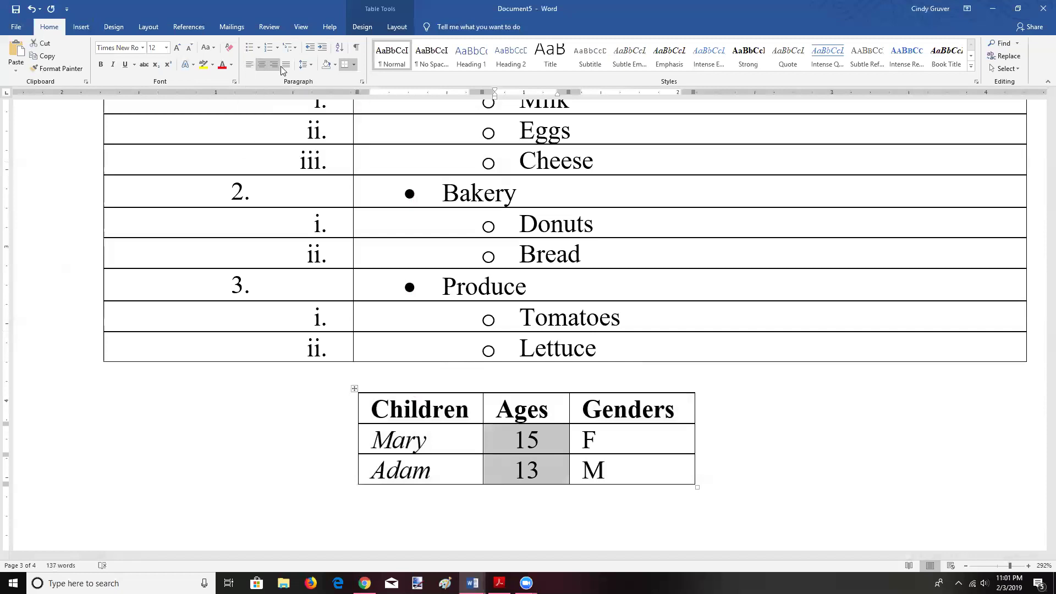
pyautogui.click(248, 66)
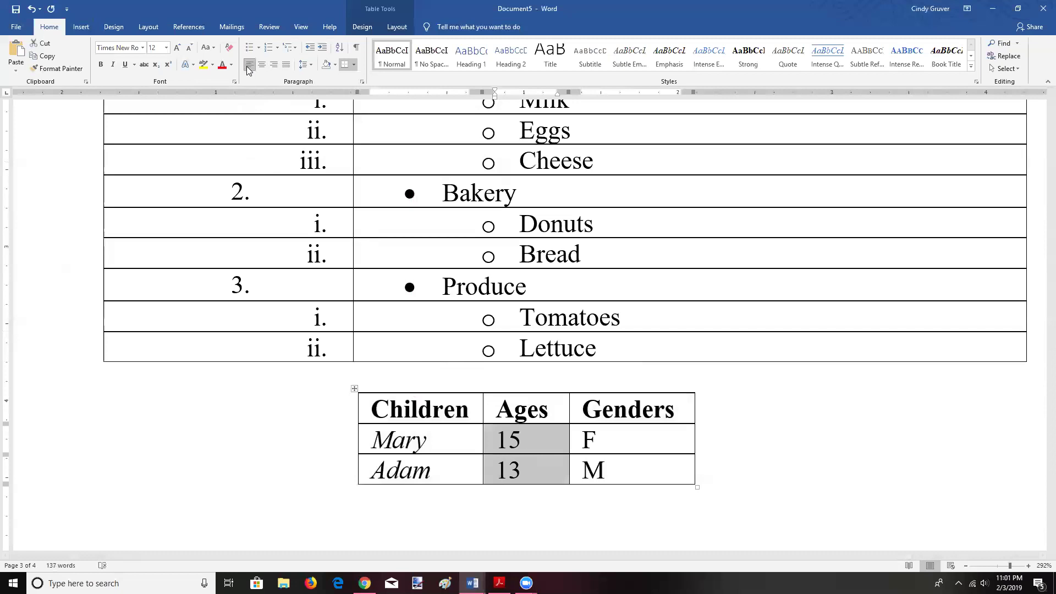
# Step: Add two decimal places to both ages in the children table, making them 15.00 and 13.00
pyautogui.click(537, 442)
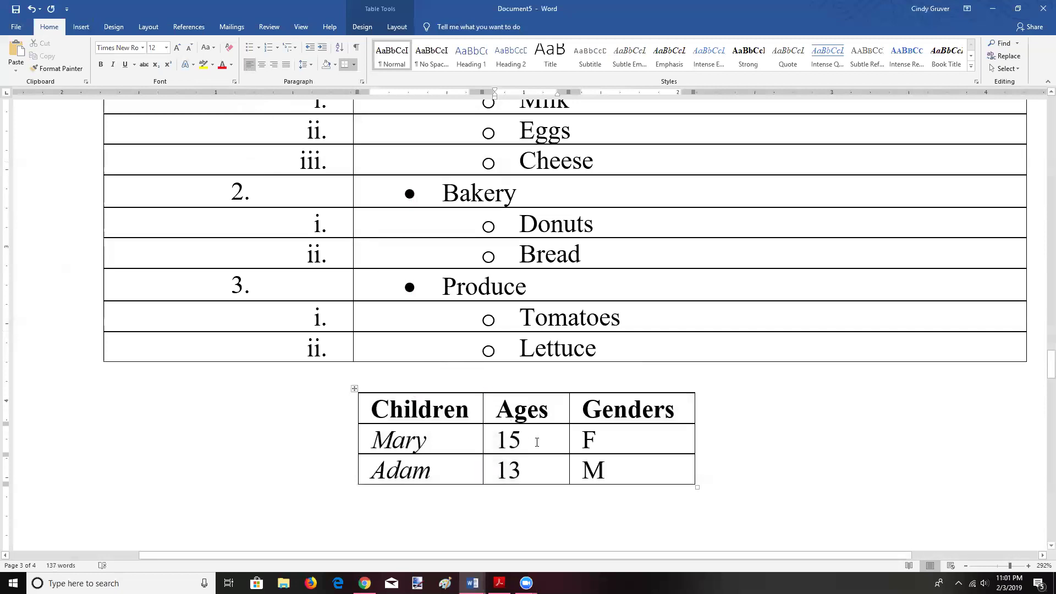
pyautogui.write('.')
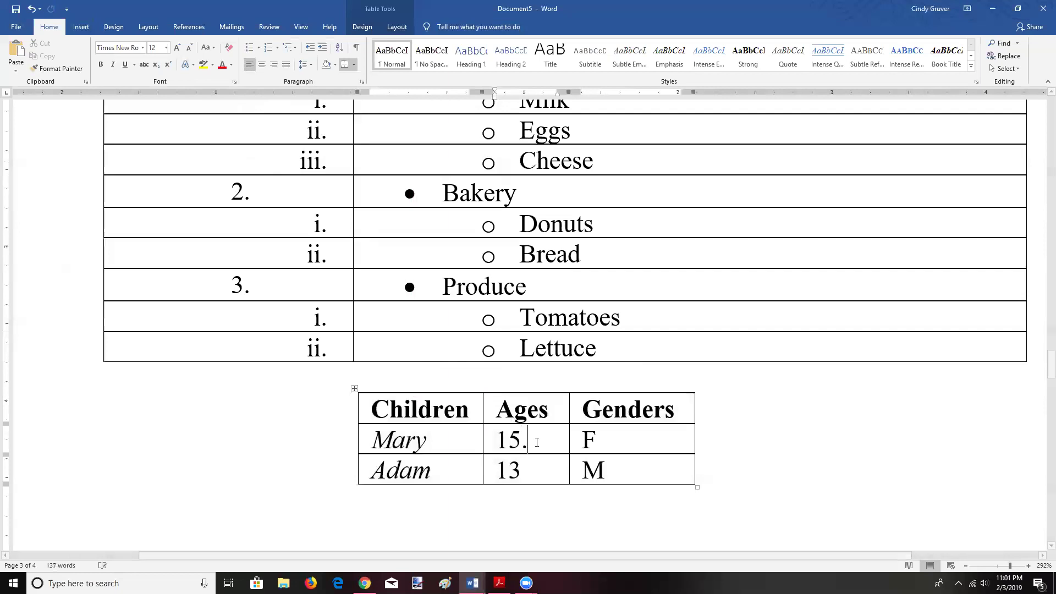
pyautogui.write('oo')
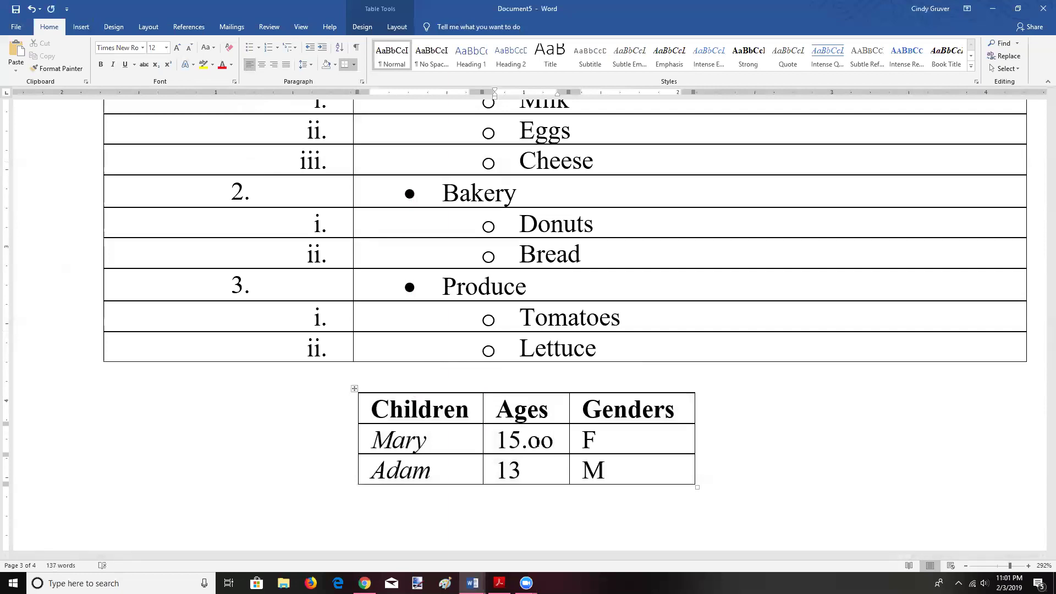
pyautogui.press('BackSpace')
pyautogui.press('BackSpace')
pyautogui.write('00')
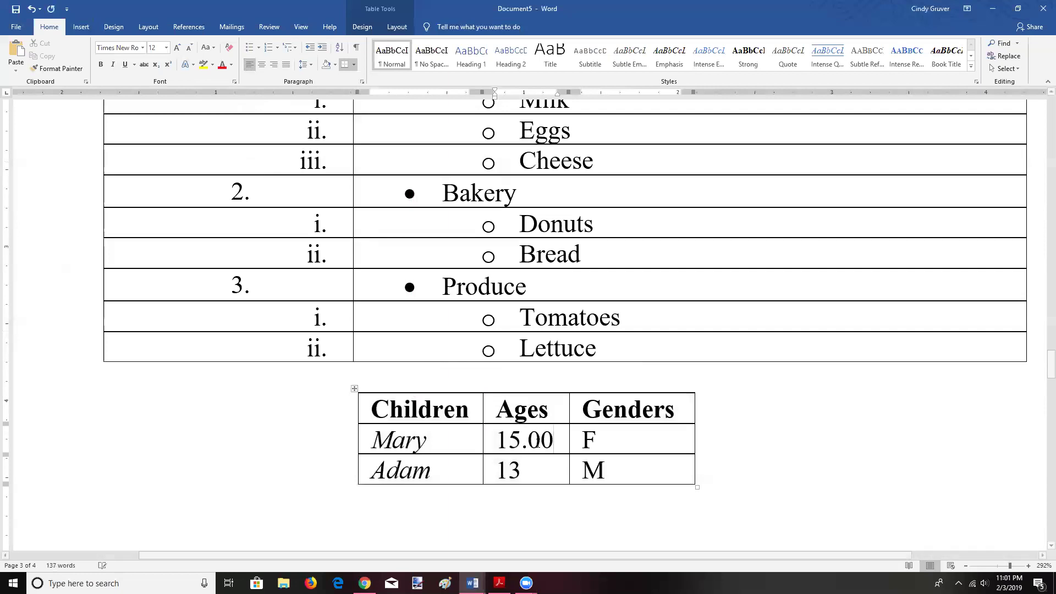
pyautogui.click(531, 471)
pyautogui.write('.00')
# Step: Change the first age to 5.00 and right-align both age values
pyautogui.moveTo(498, 439); pyautogui.dragTo(548, 469)
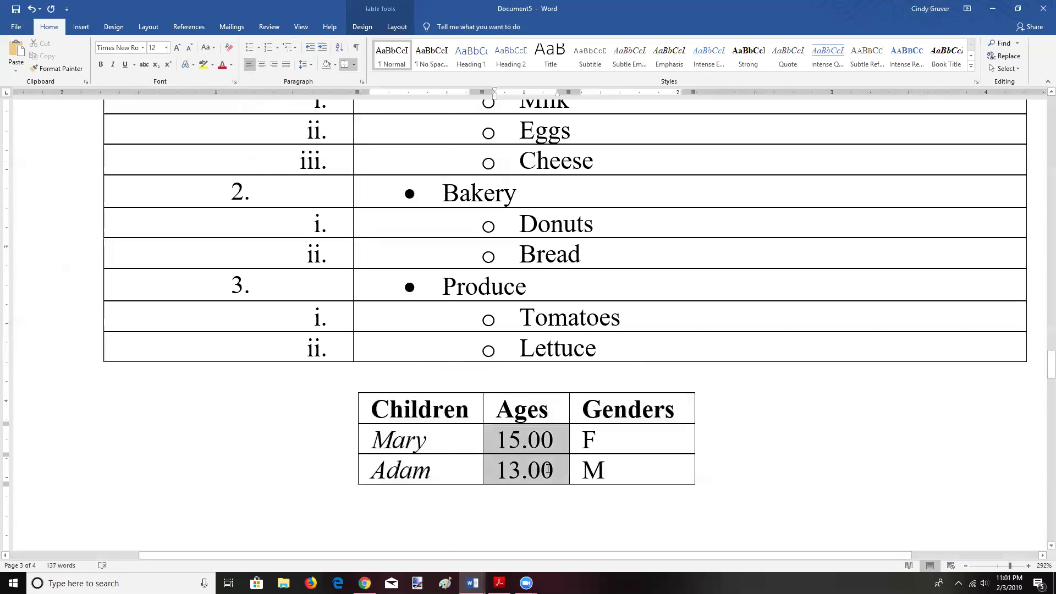
pyautogui.click(520, 444)
pyautogui.click(511, 440)
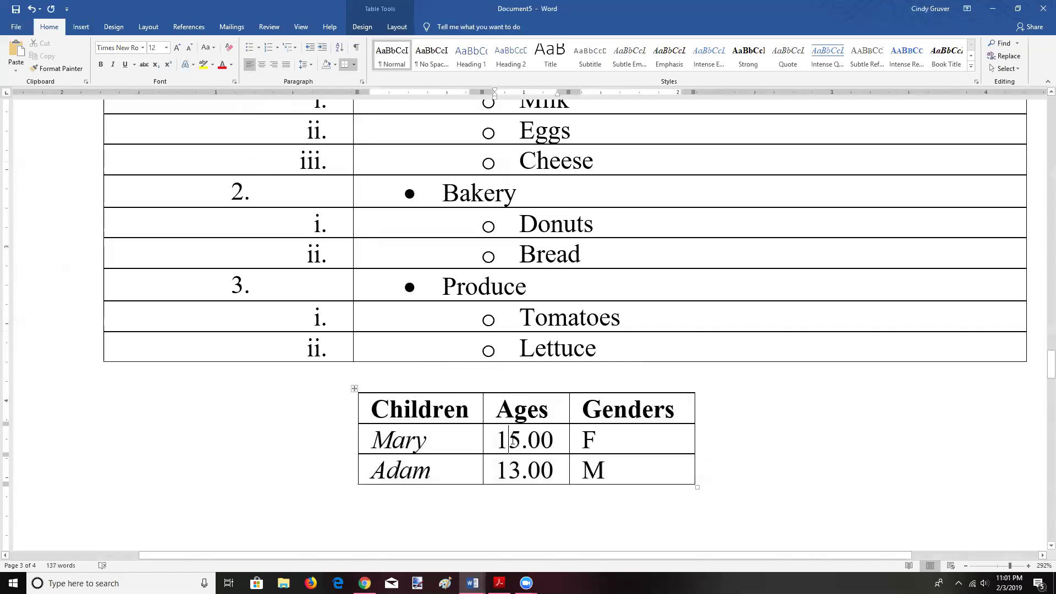
pyautogui.press('BackSpace')
pyautogui.moveTo(493, 439); pyautogui.dragTo(536, 471)
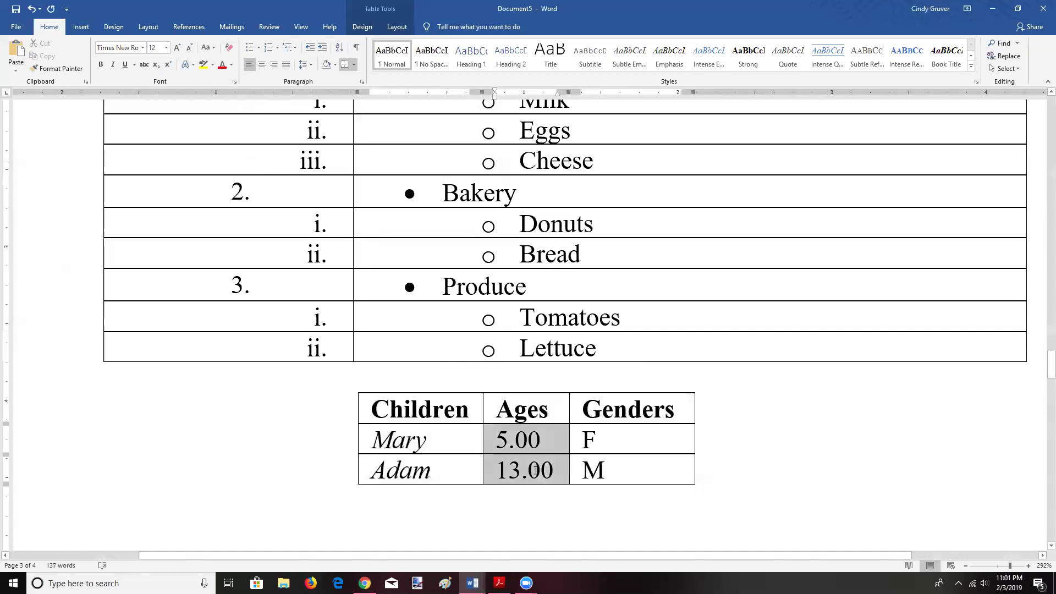
pyautogui.click(274, 65)
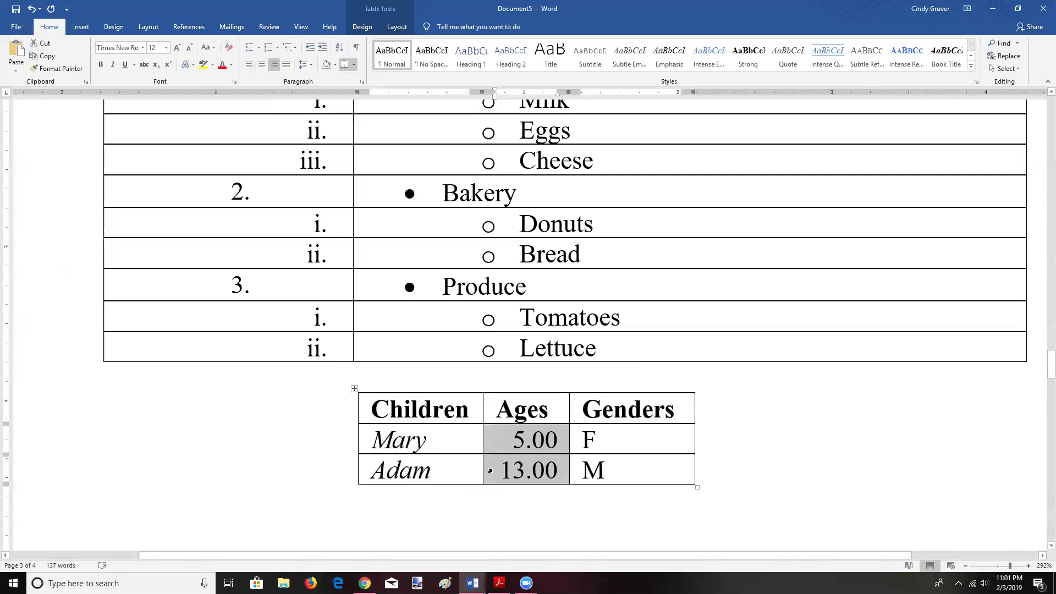
pyautogui.click(544, 440)
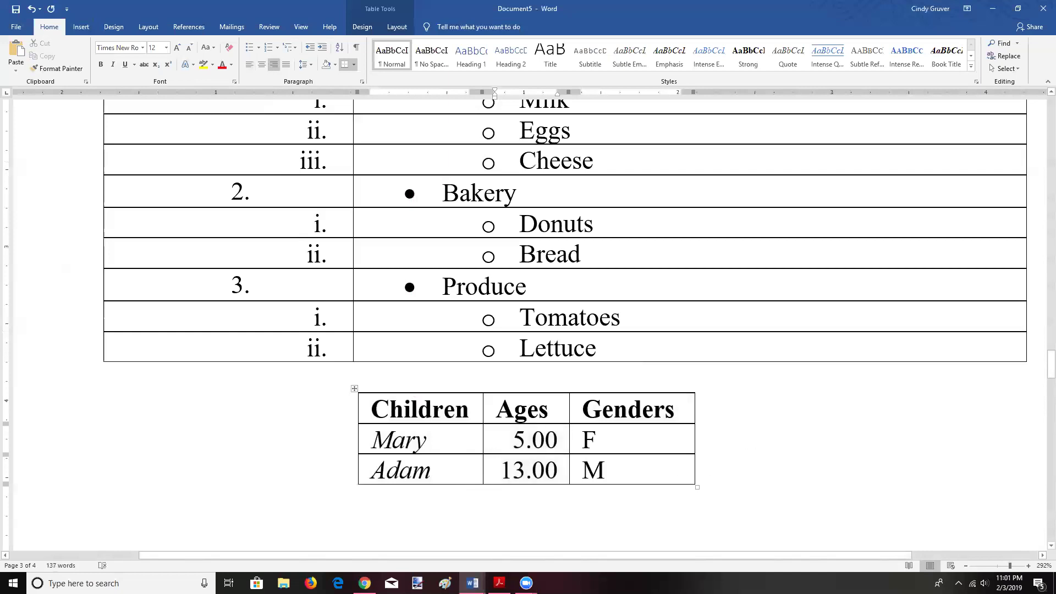
# Step: Remove all borders from the whole children table
pyautogui.moveTo(380, 397); pyautogui.dragTo(748, 470)
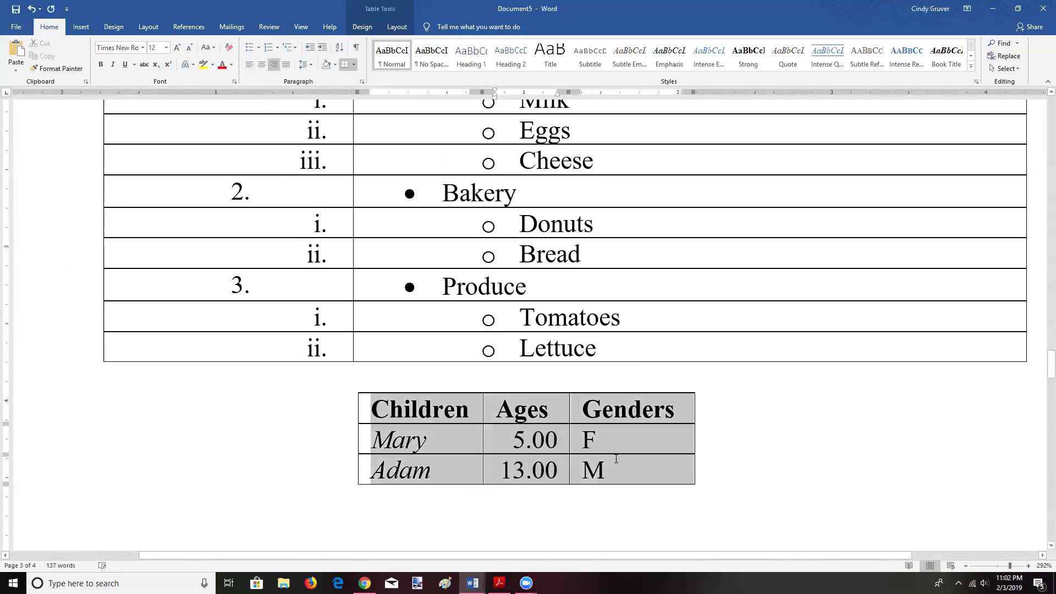
pyautogui.click(354, 66)
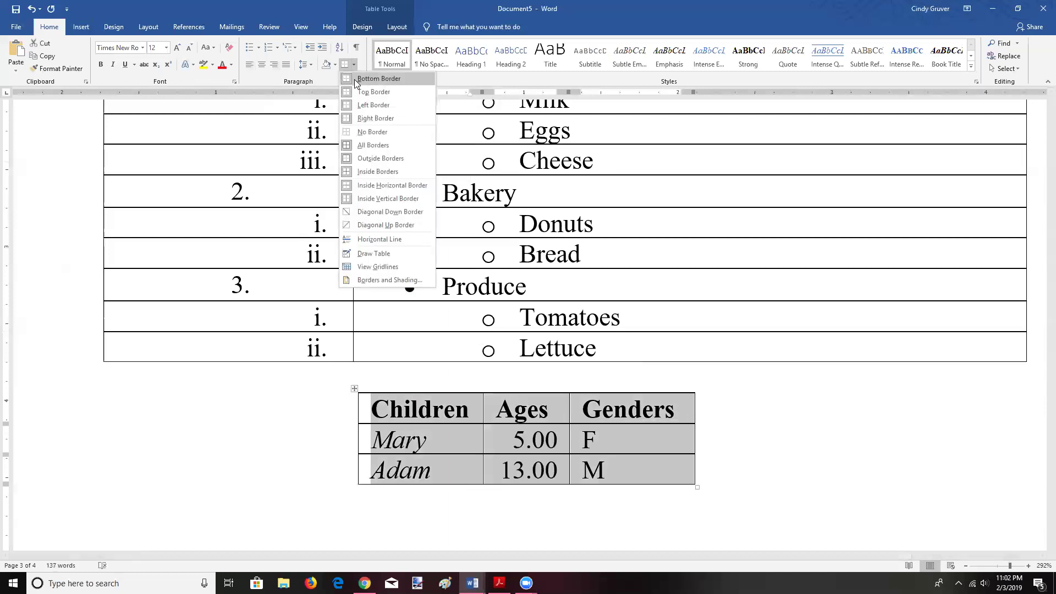
pyautogui.click(366, 132)
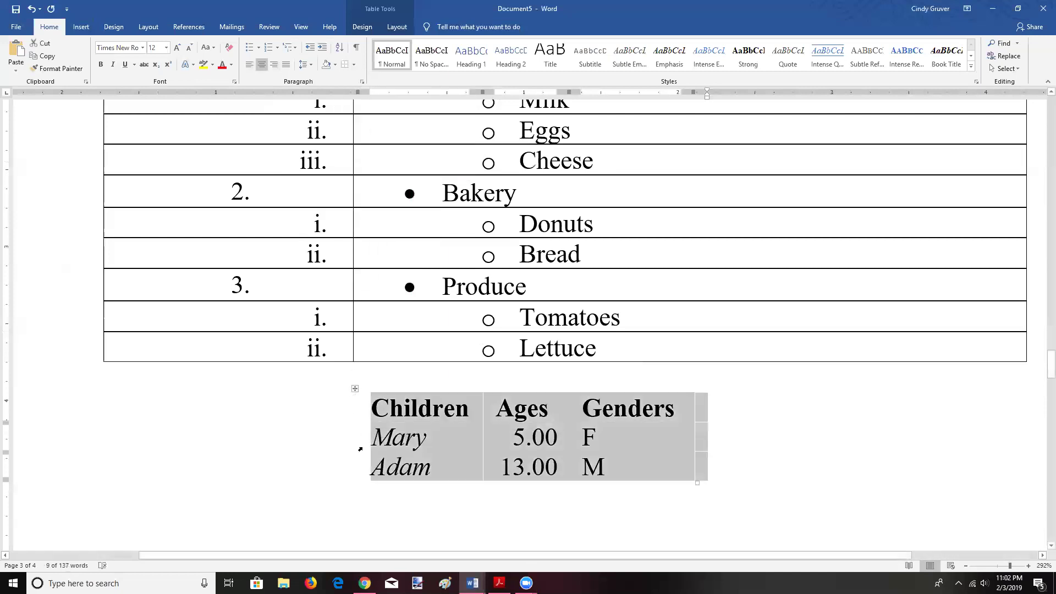
pyautogui.click(452, 521)
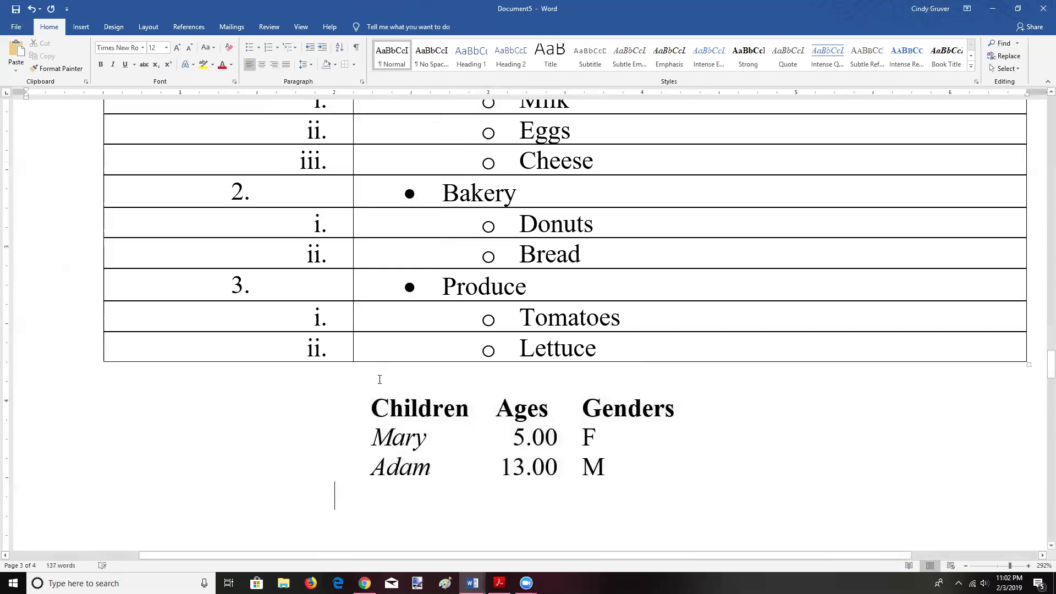
# Step: Apply outside borders only to the children table
pyautogui.moveTo(373, 397); pyautogui.dragTo(693, 479)
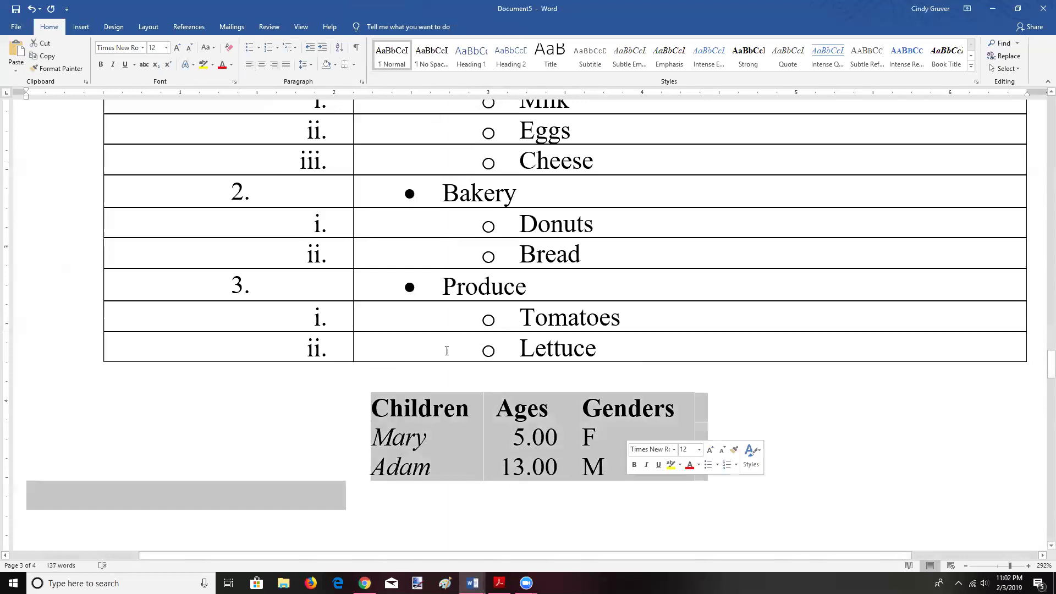
pyautogui.click(353, 65)
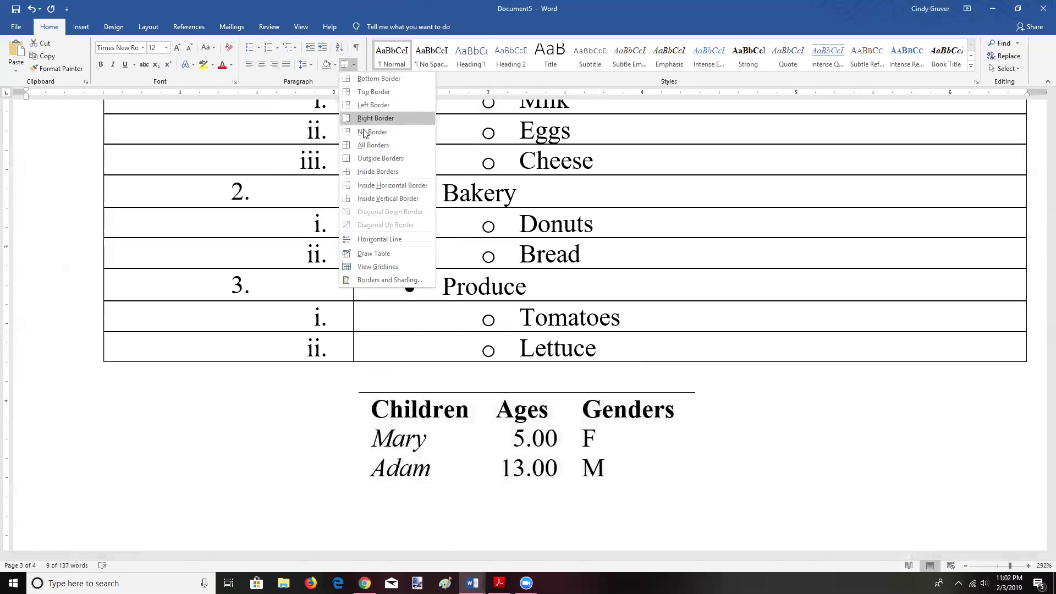
pyautogui.click(369, 159)
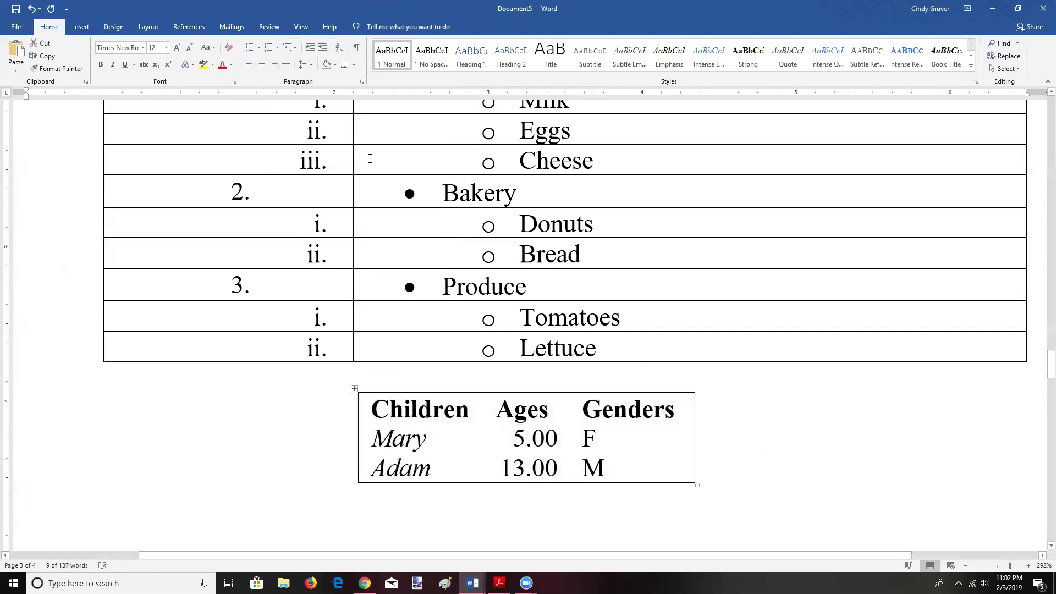
# Step: Remove all borders from the whole children table and right-align its Ages heading
pyautogui.click(788, 460)
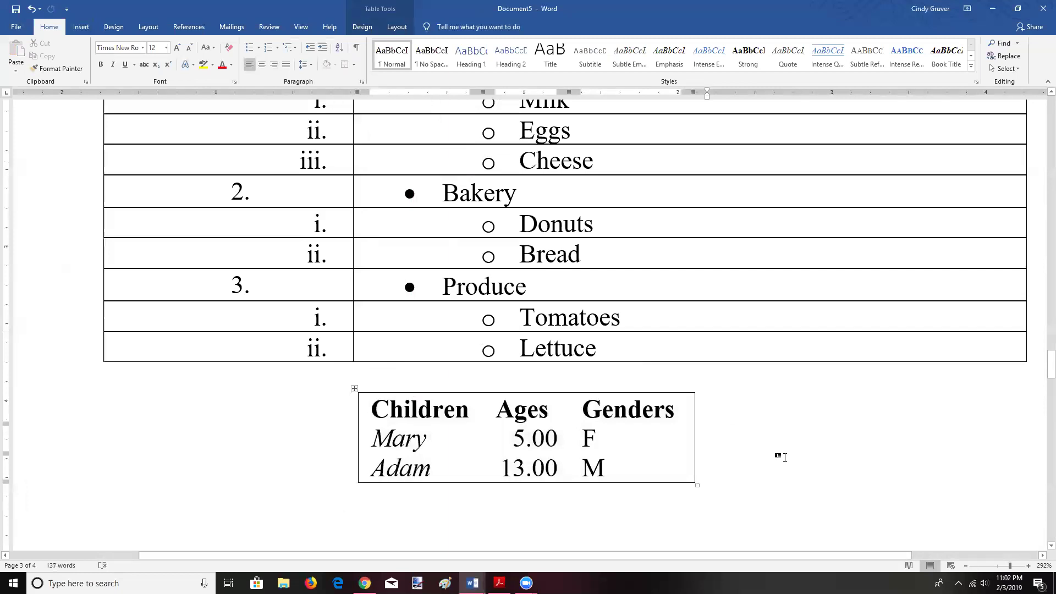
pyautogui.moveTo(378, 412); pyautogui.dragTo(677, 465)
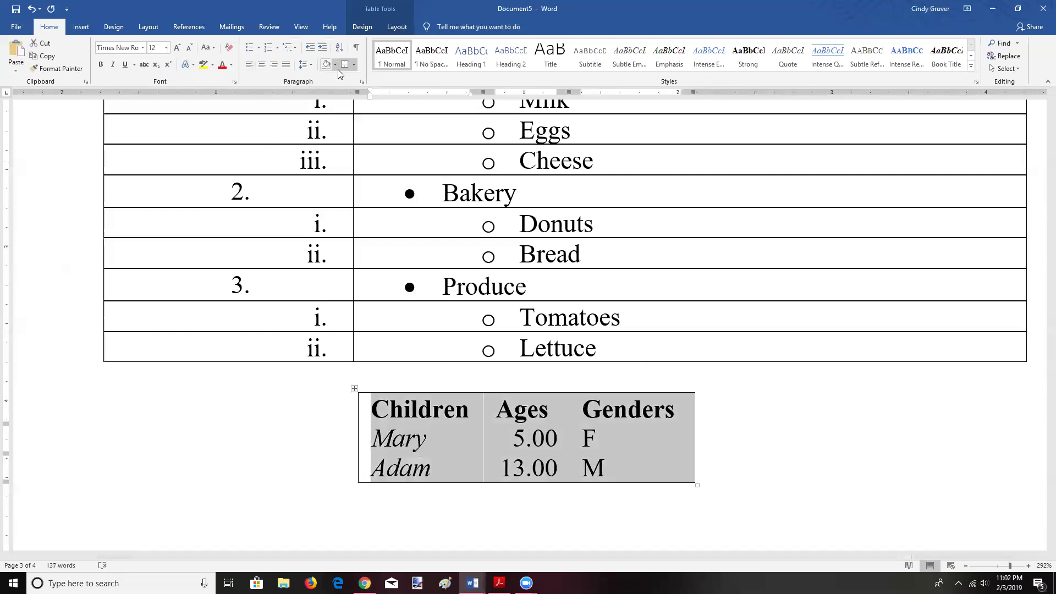
pyautogui.click(354, 66)
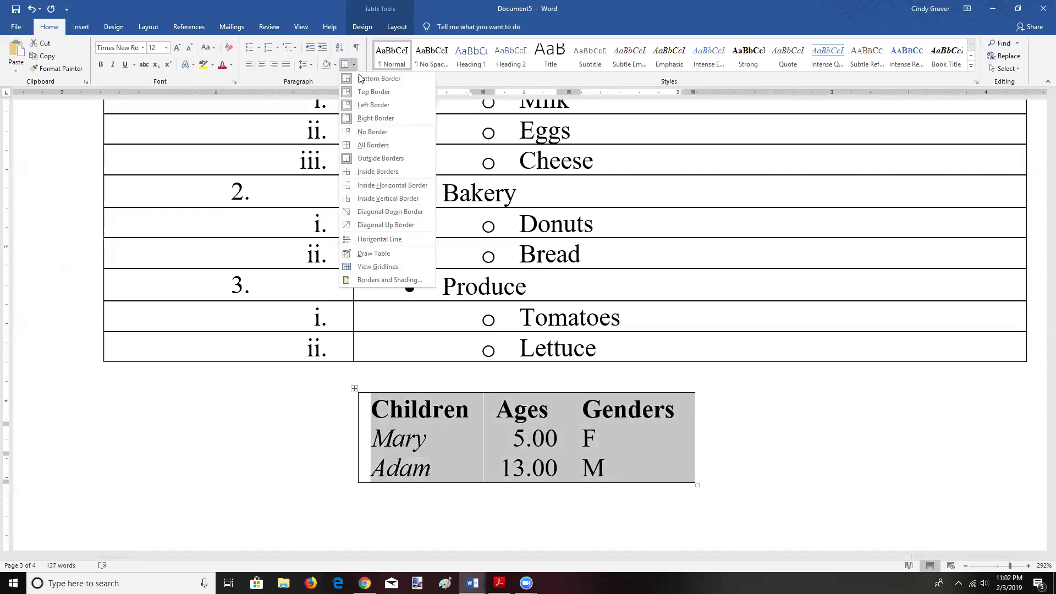
pyautogui.click(372, 132)
pyautogui.click(600, 516)
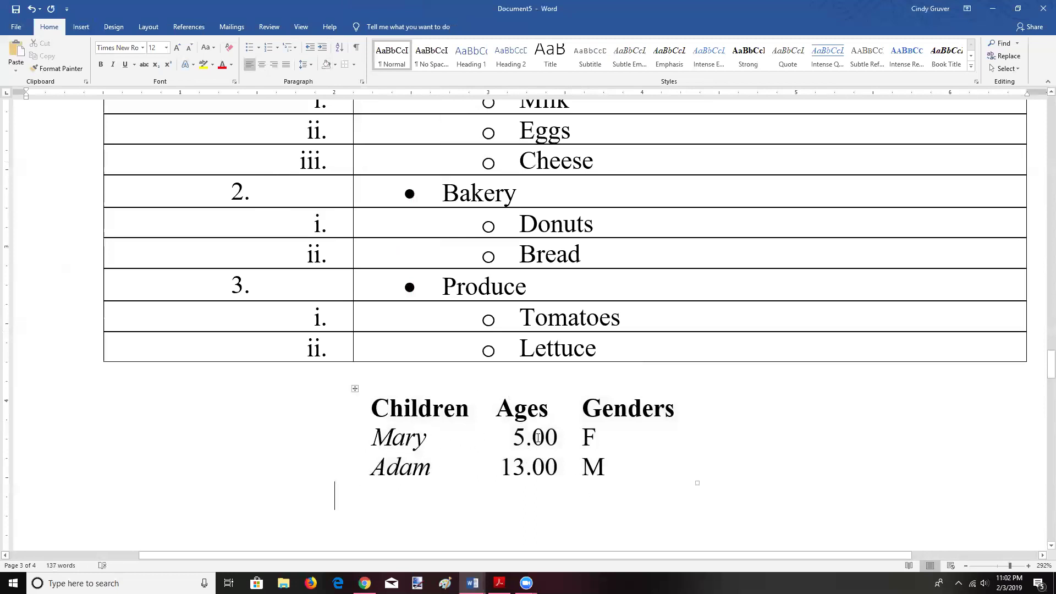
pyautogui.click(513, 410)
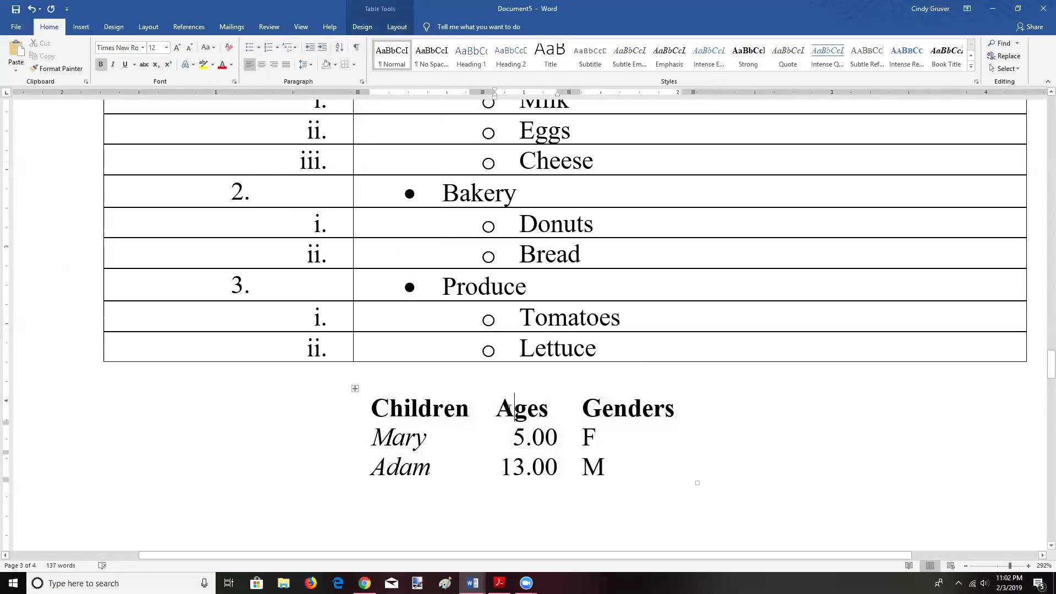
pyautogui.click(273, 64)
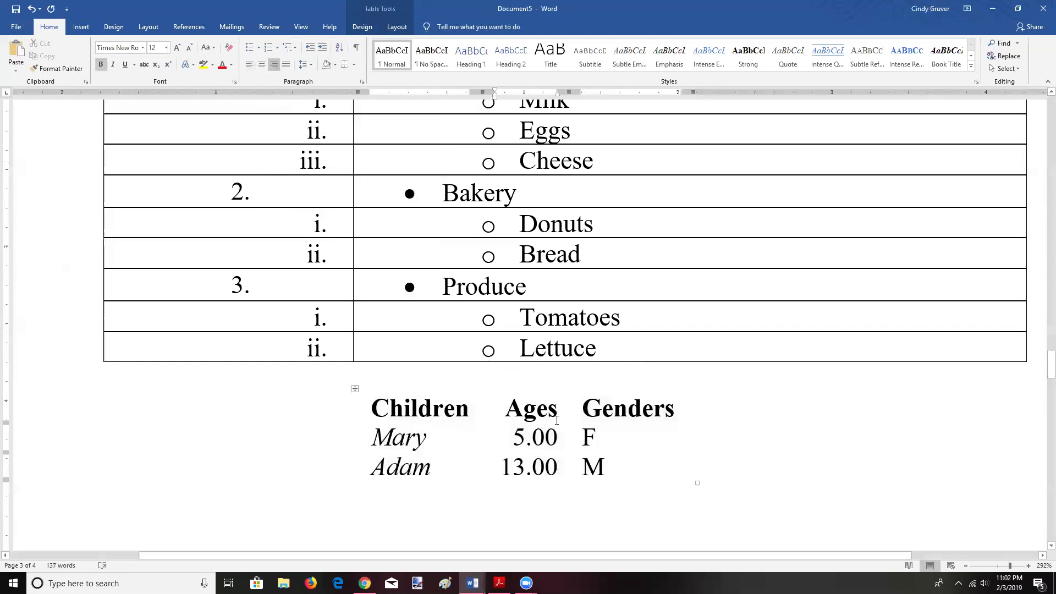